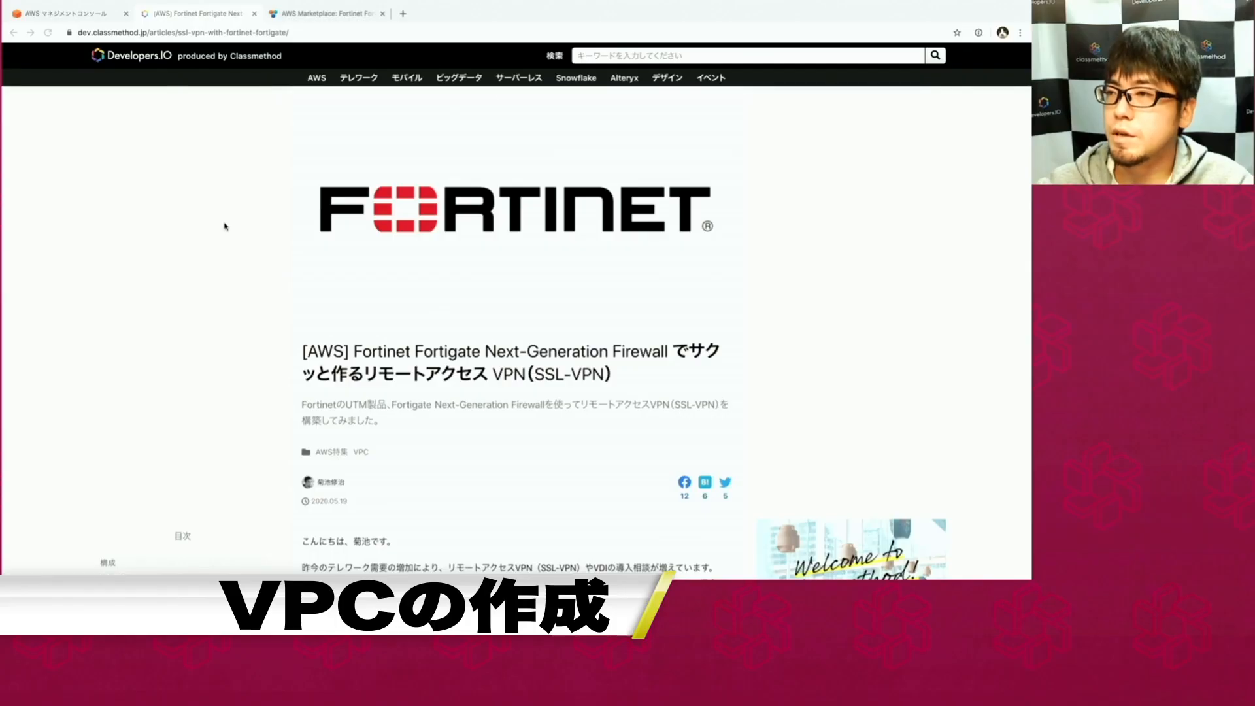
Return to the AWS console home in the Mumbai region and open the VPC service.
left_click(72, 12)
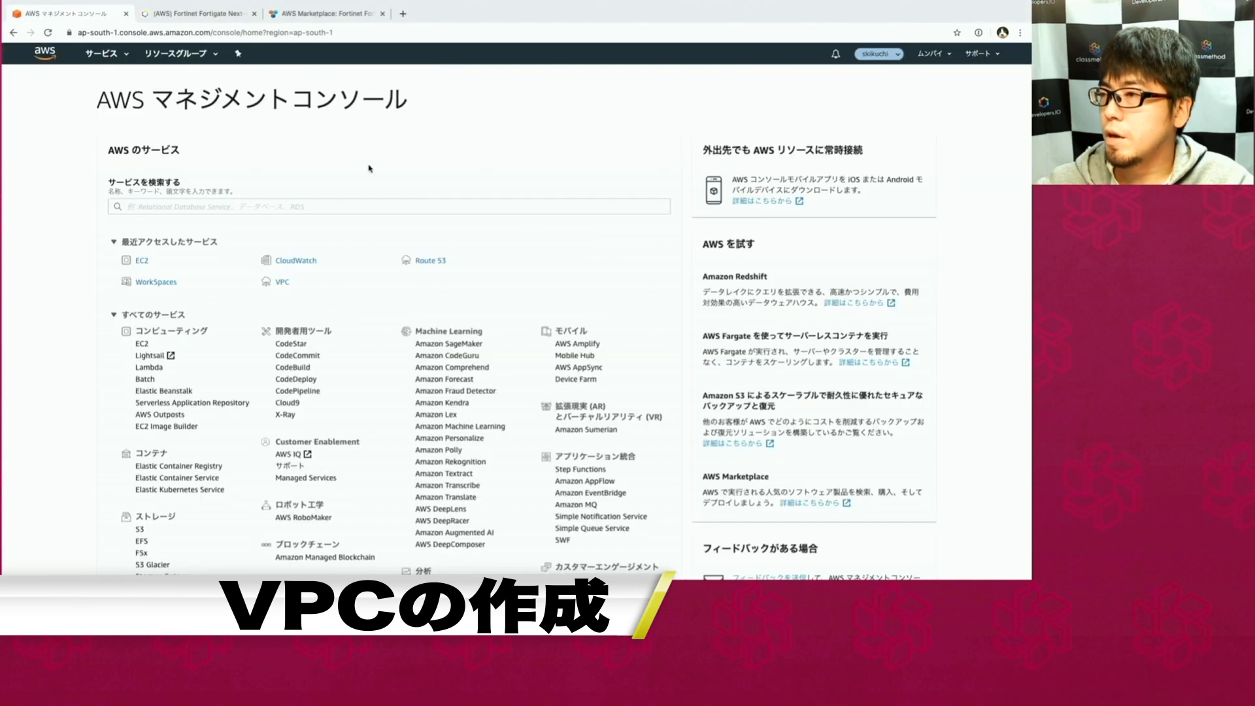
left_click(48, 32)
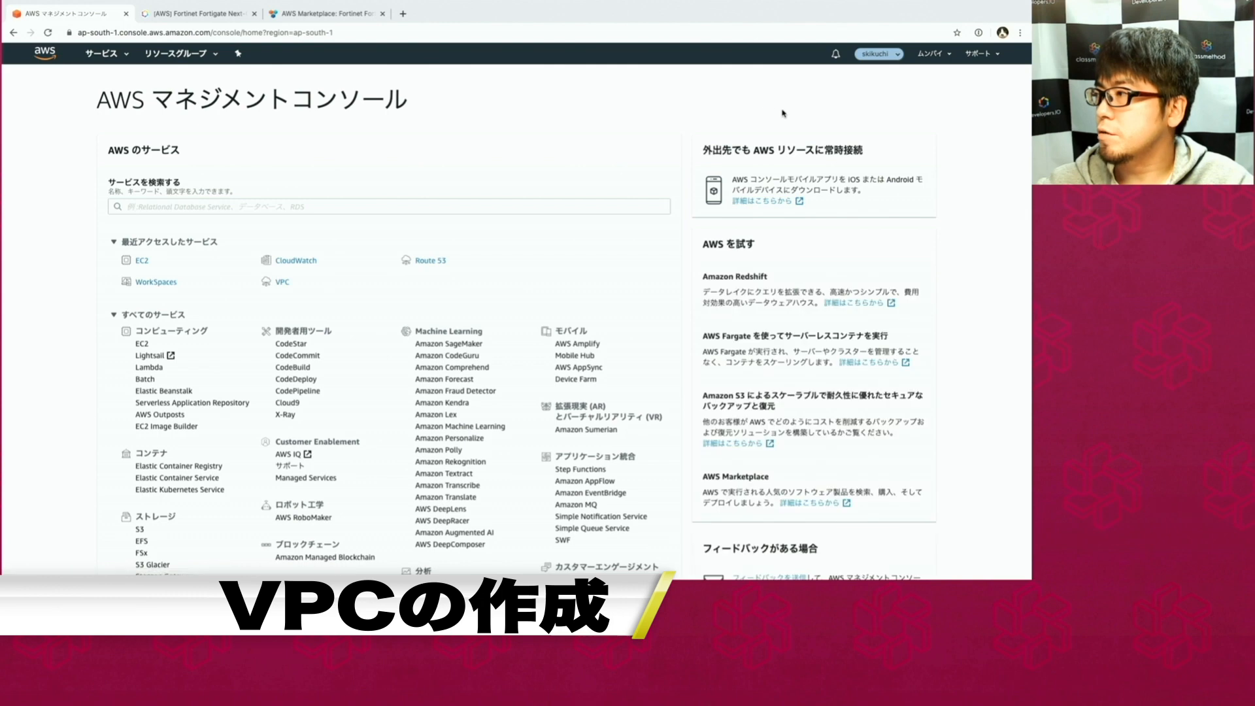
left_click(936, 60)
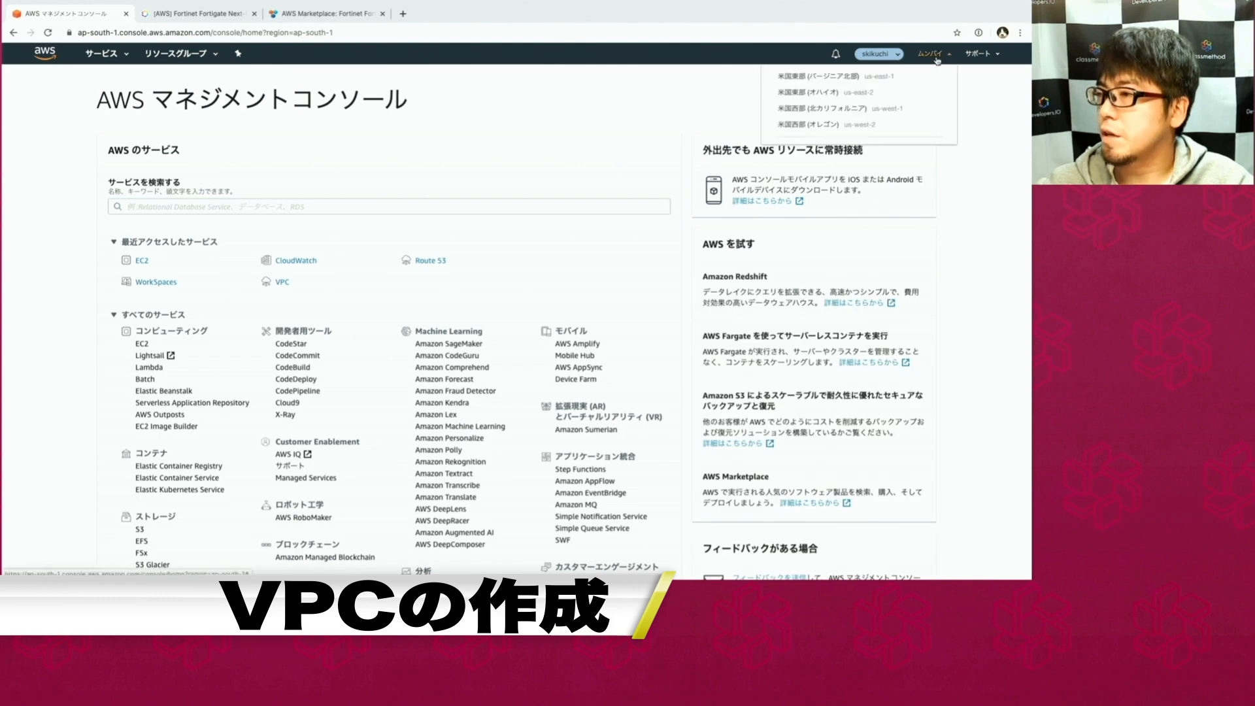
left_click(281, 282)
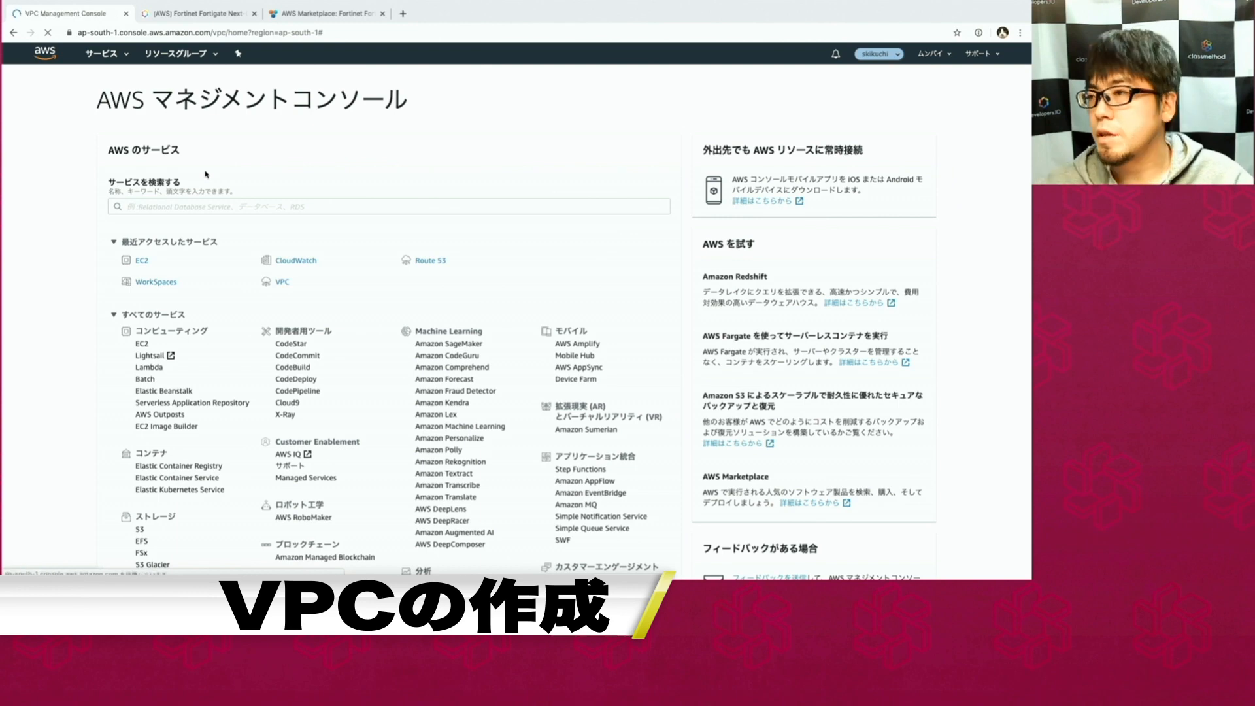
Create the VPC 'vpn-test' with IPv4 CIDR block 10.0.0.0/16.
left_click(173, 87)
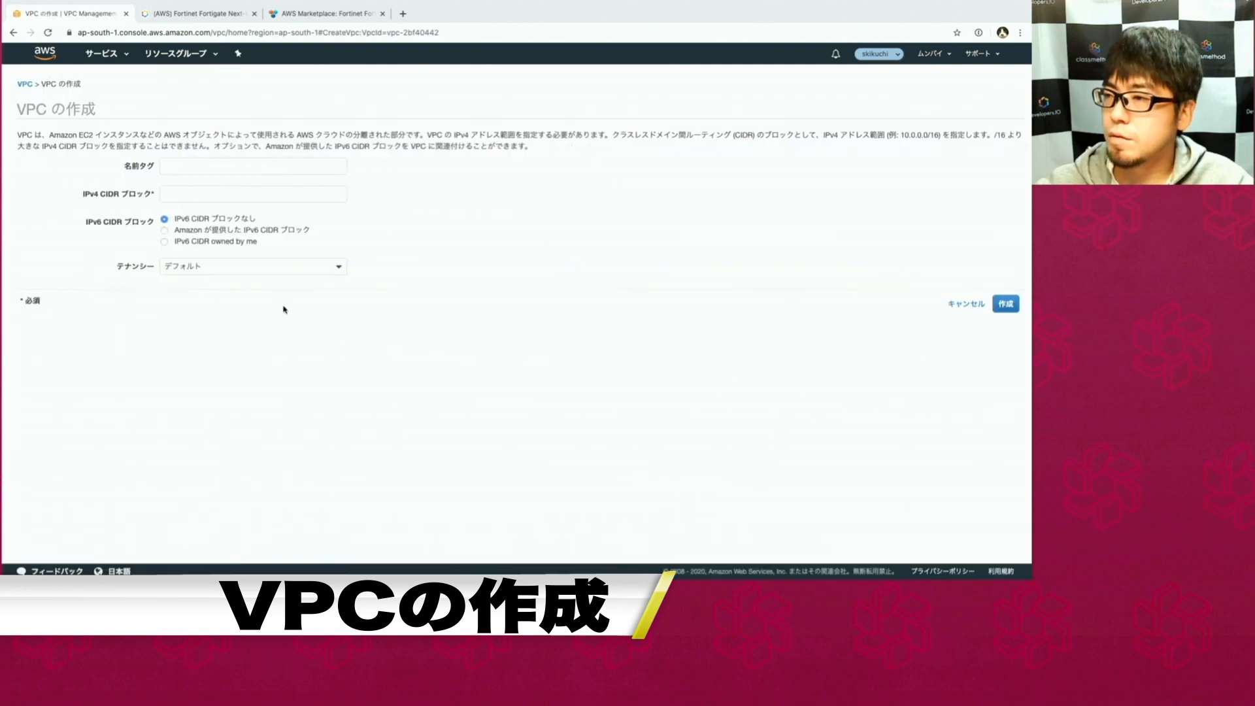
left_click(181, 168)
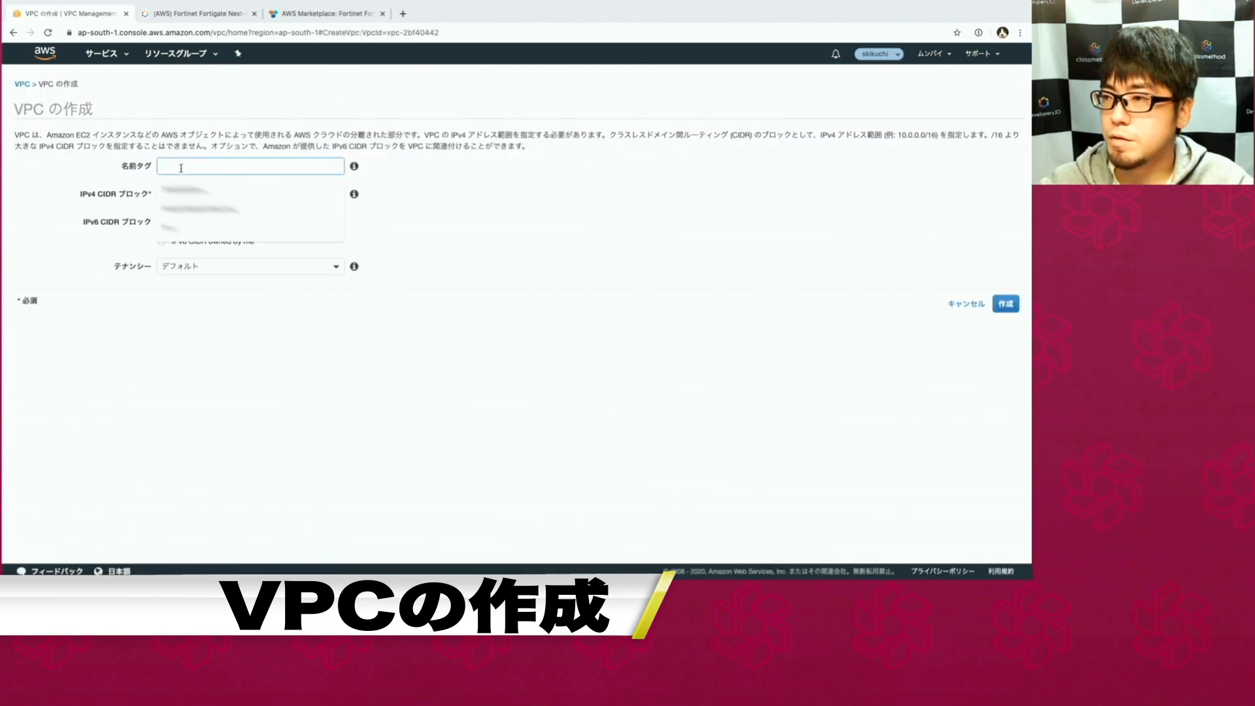
type("vpn-test")
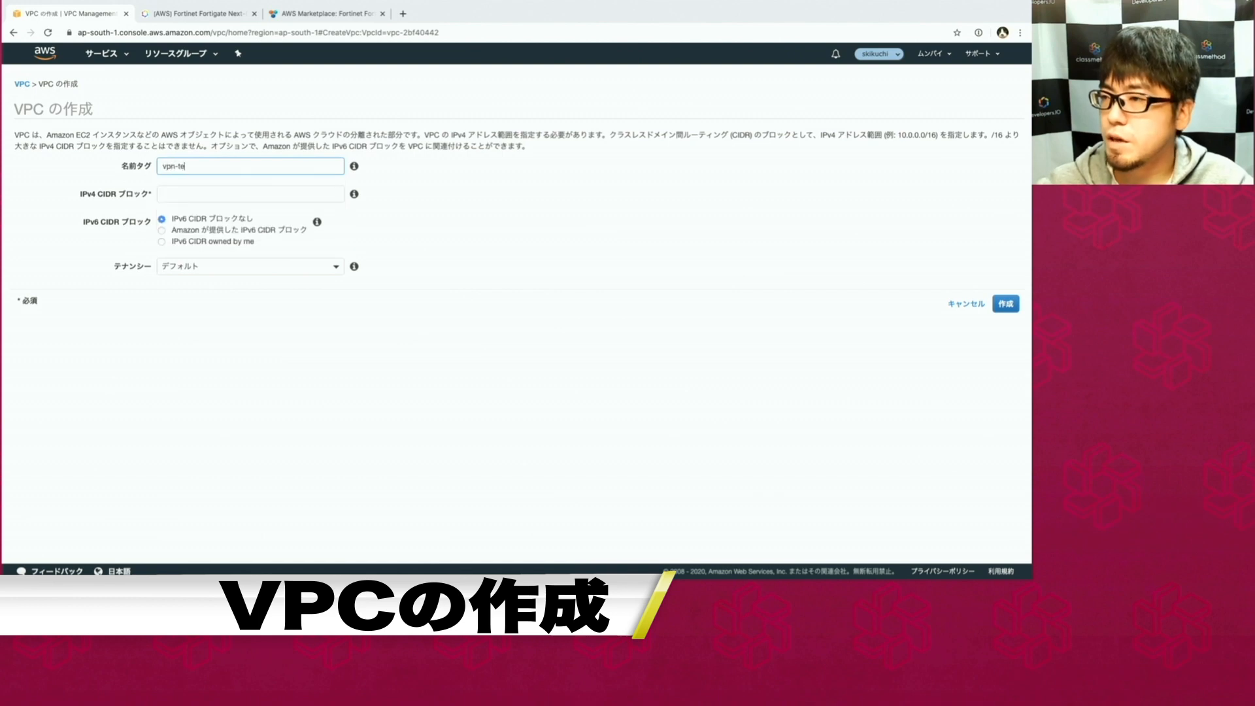
left_click(180, 198)
type("10.0.0.0")
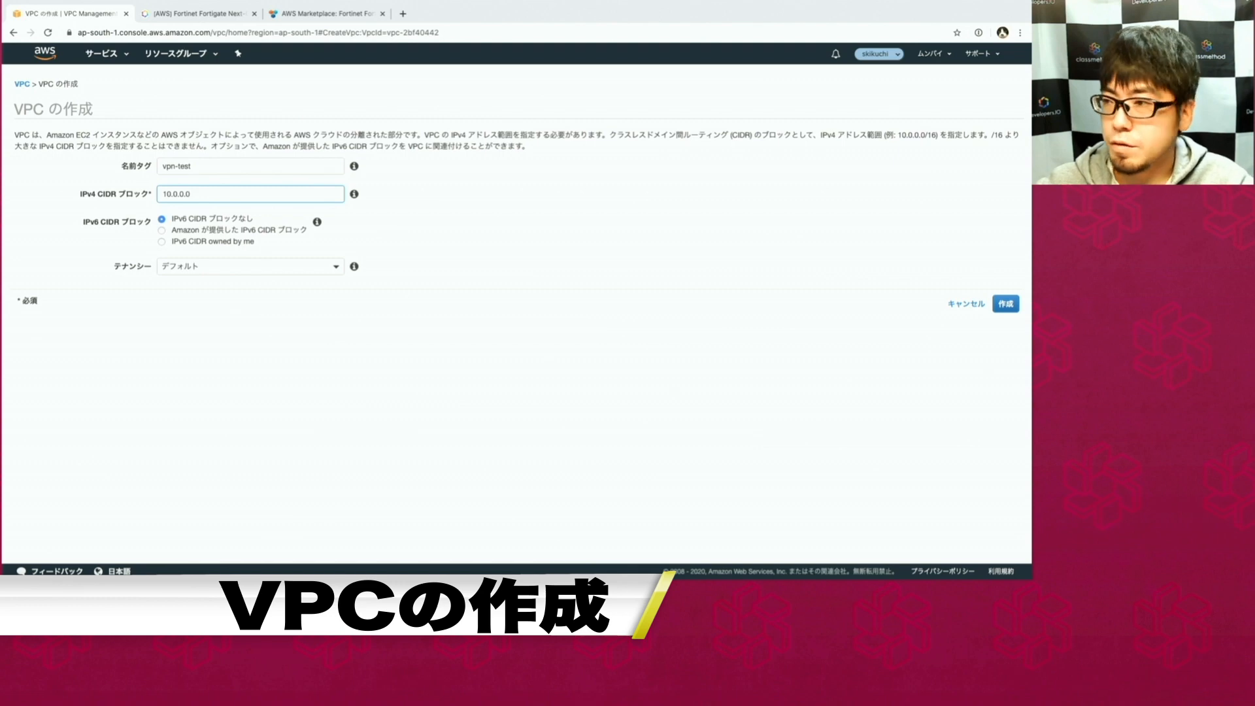
type("/16")
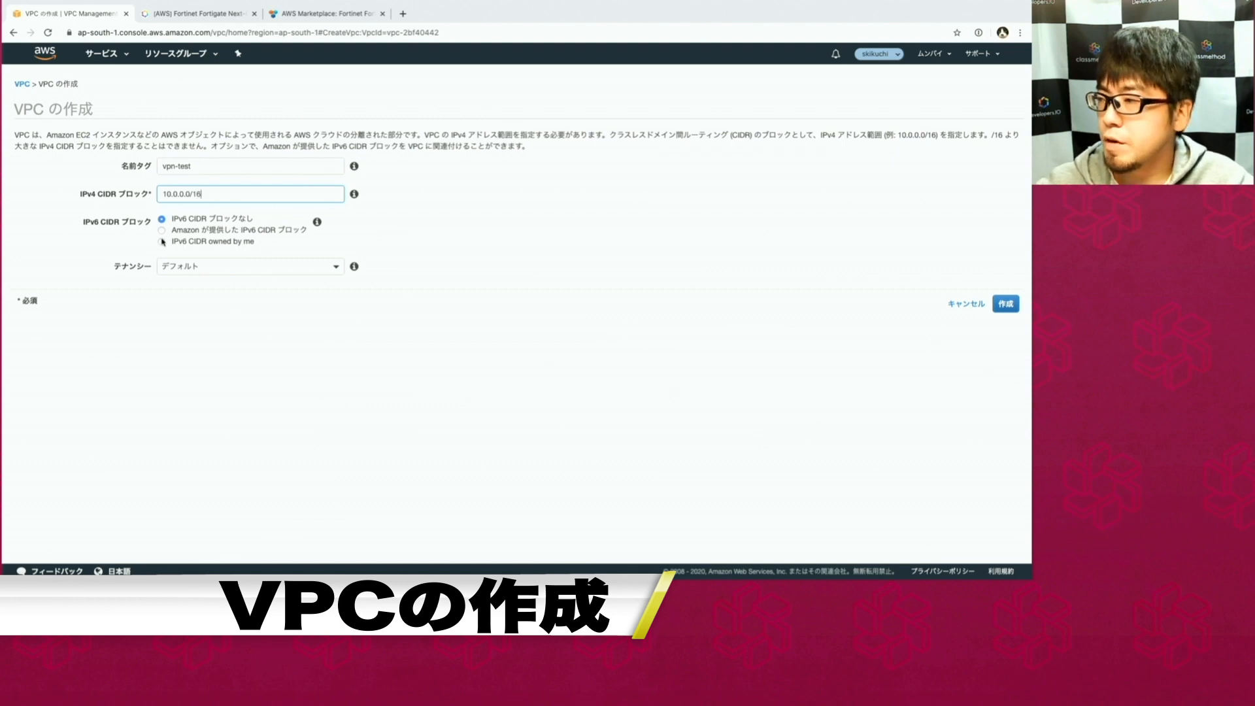
left_click(1005, 303)
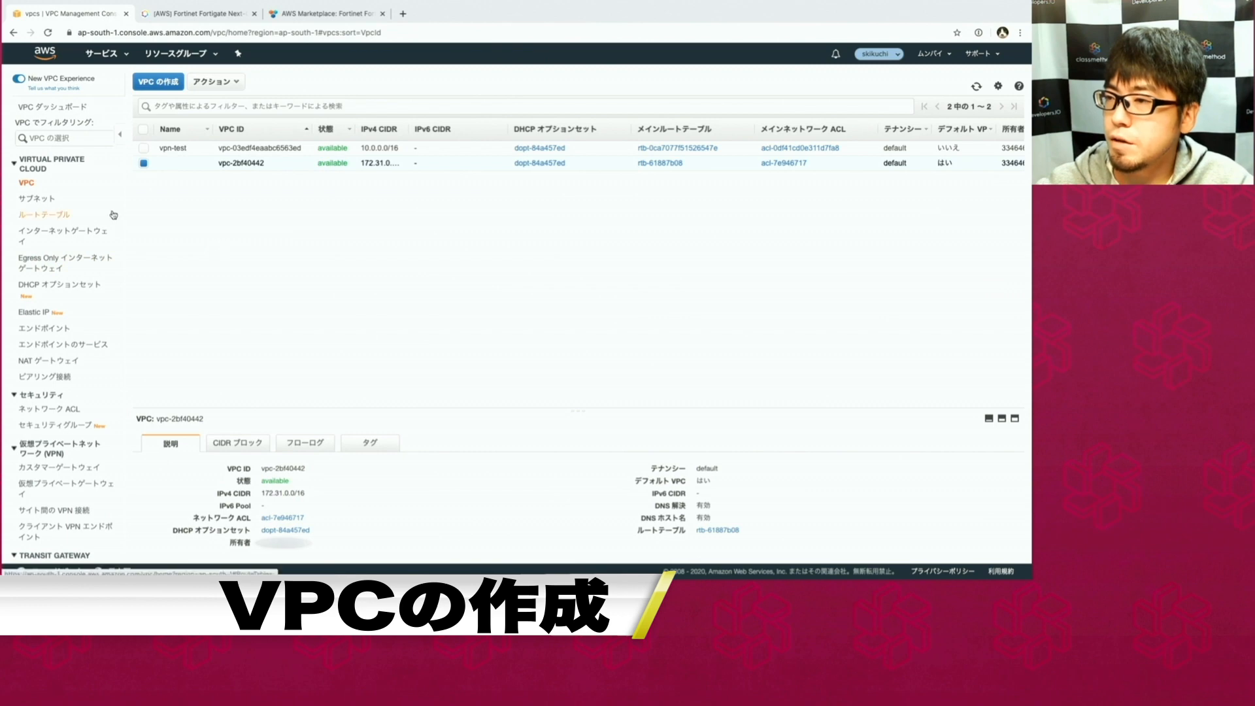
left_click(62, 234)
Create an internet gateway named 'fgt-igw'.
left_click(198, 81)
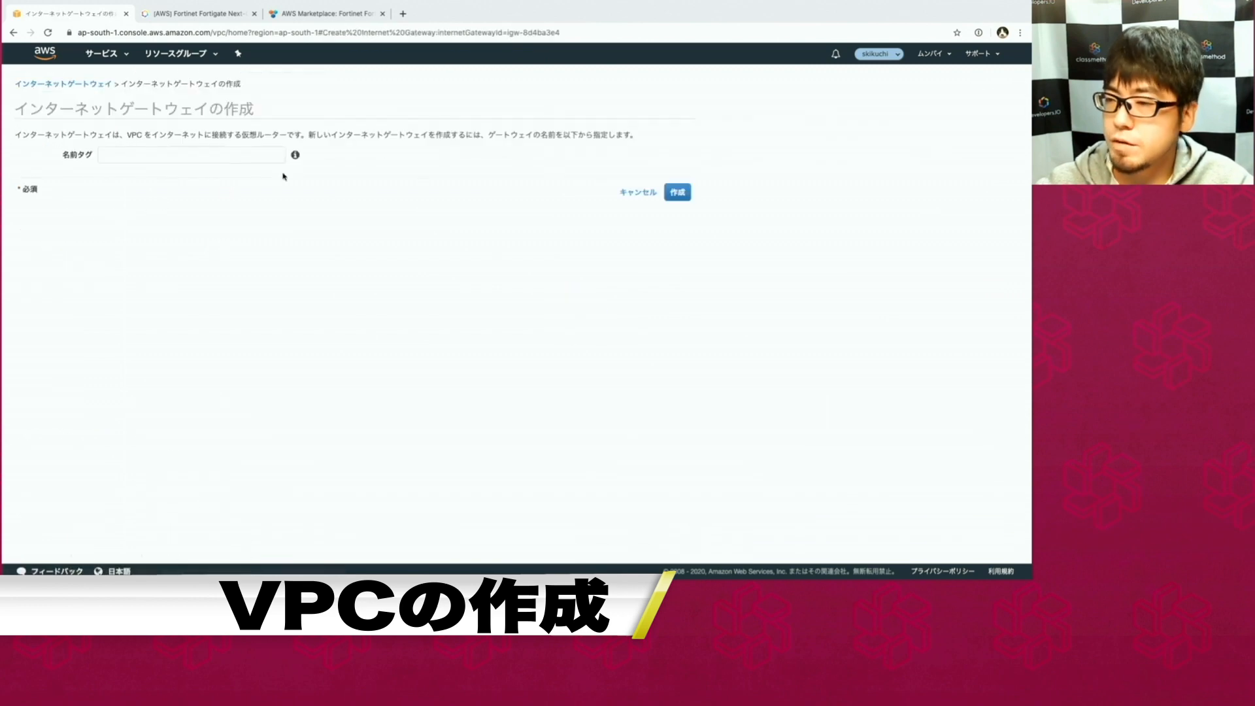
left_click(254, 152)
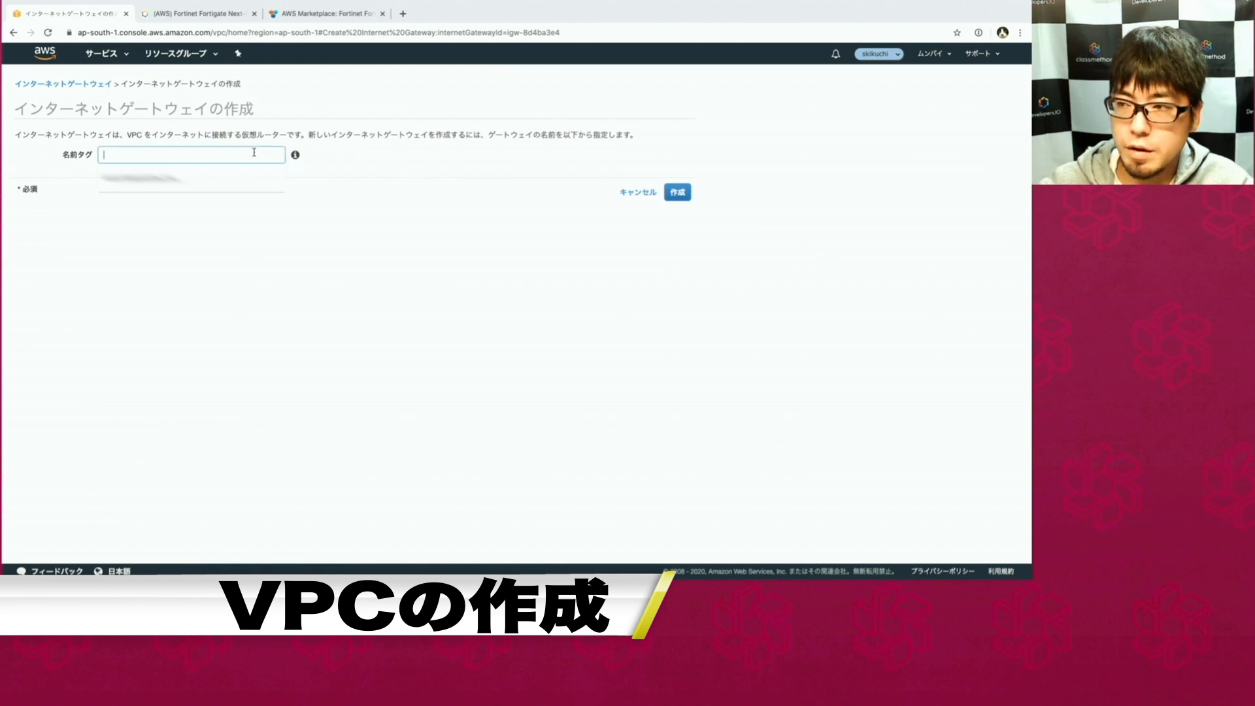
type("fgt-igw")
key("Return")
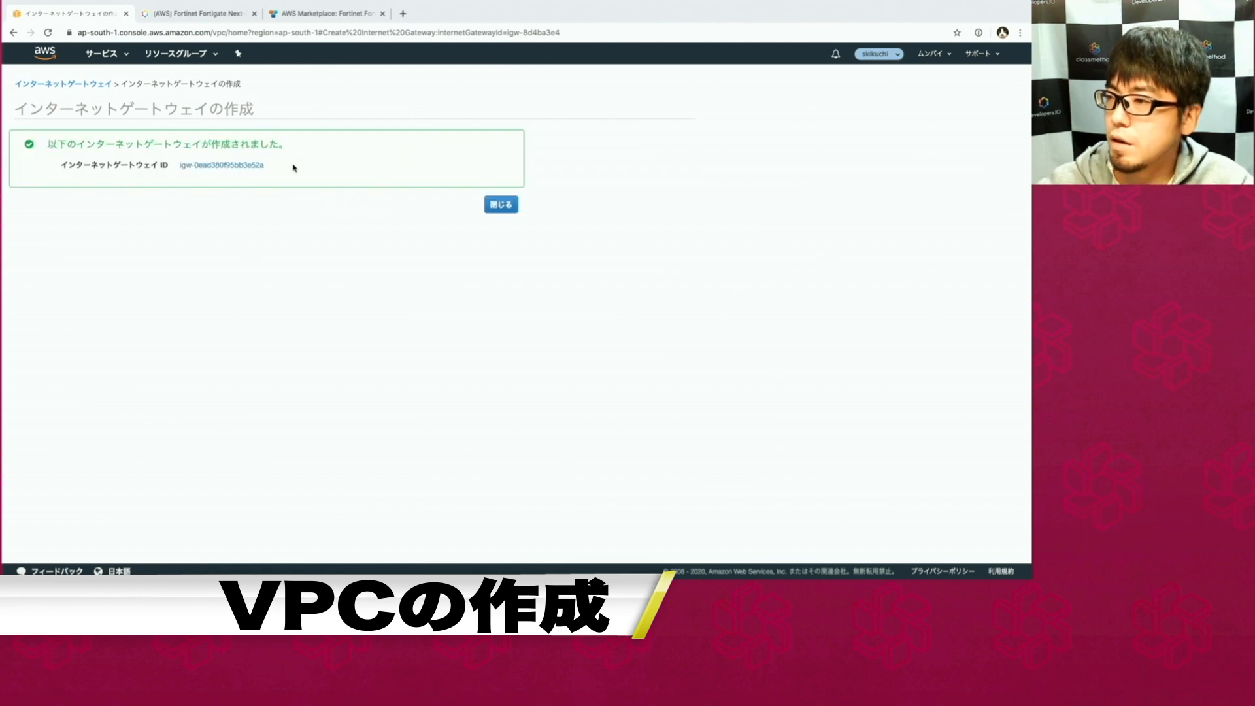
left_click(487, 200)
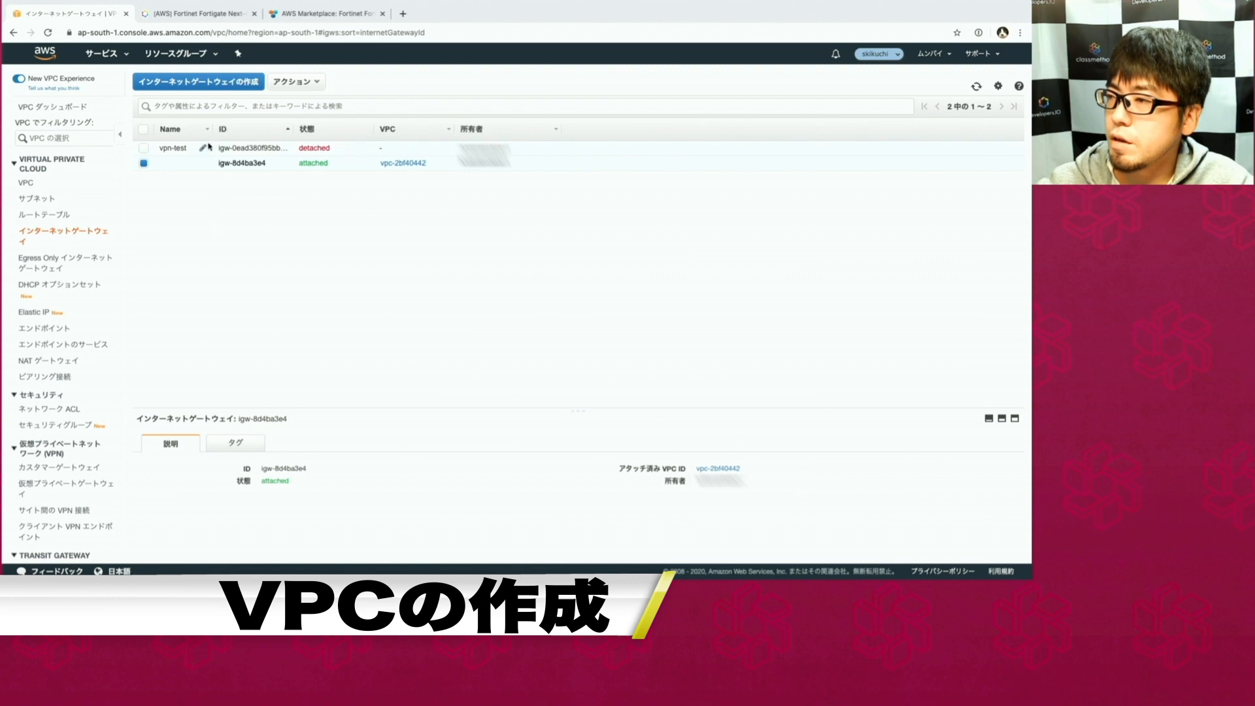
Attach the new internet gateway to the vpn-test VPC.
left_click(238, 149)
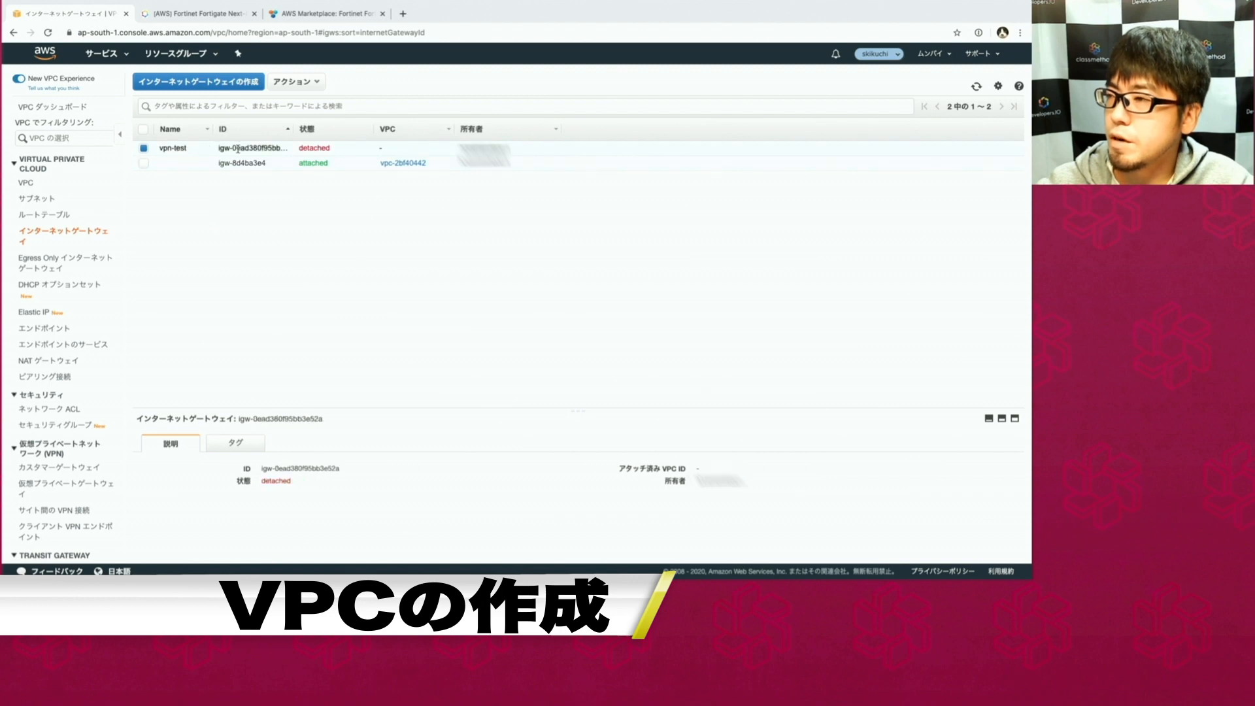
left_click(325, 84)
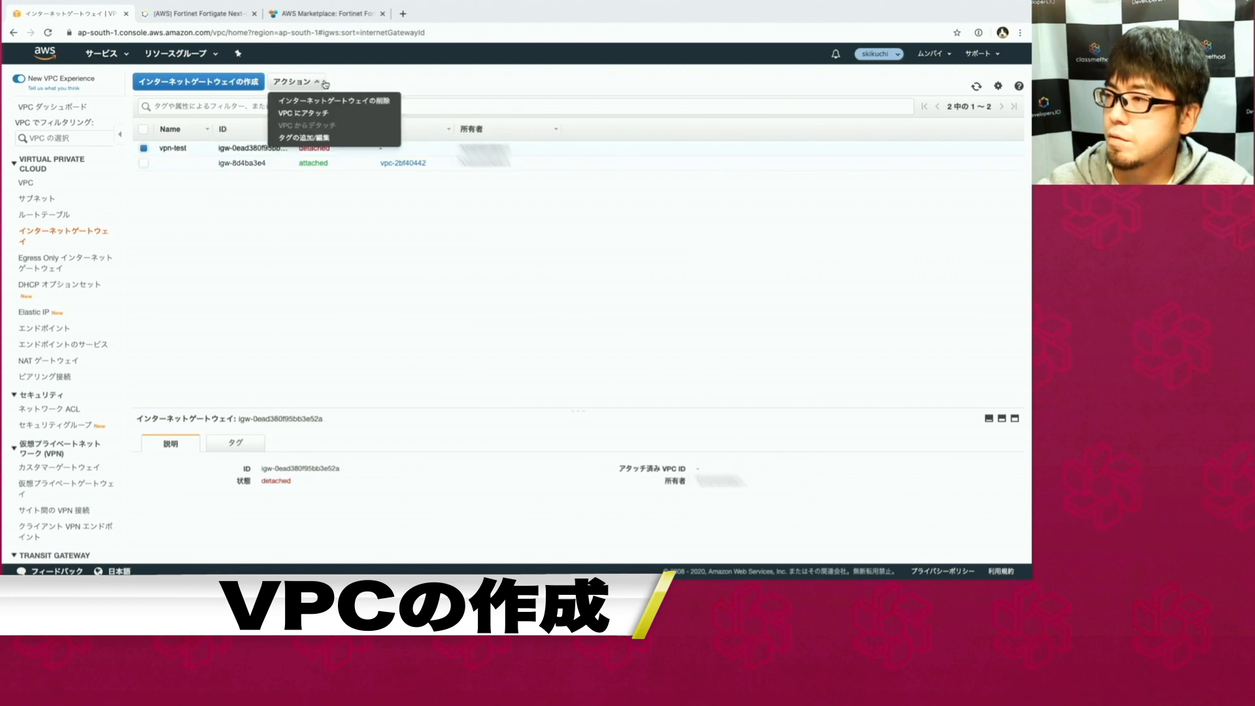
left_click(297, 112)
left_click(261, 154)
left_click(264, 211)
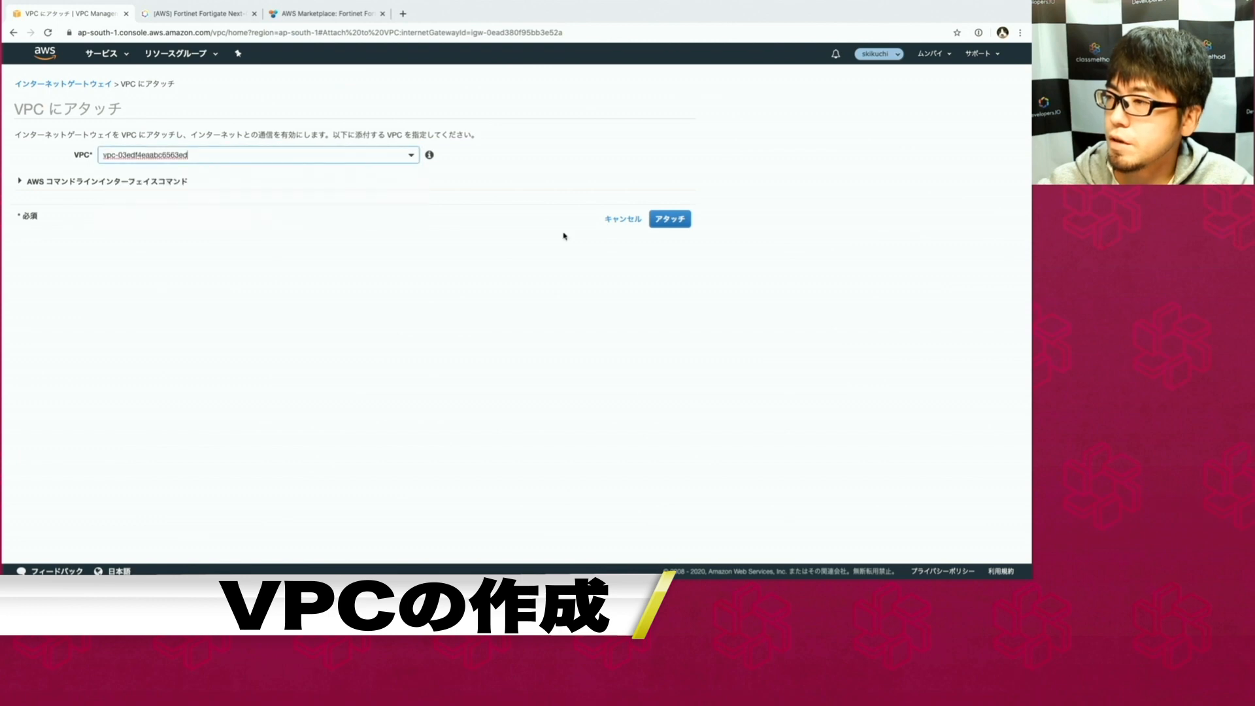
left_click(670, 219)
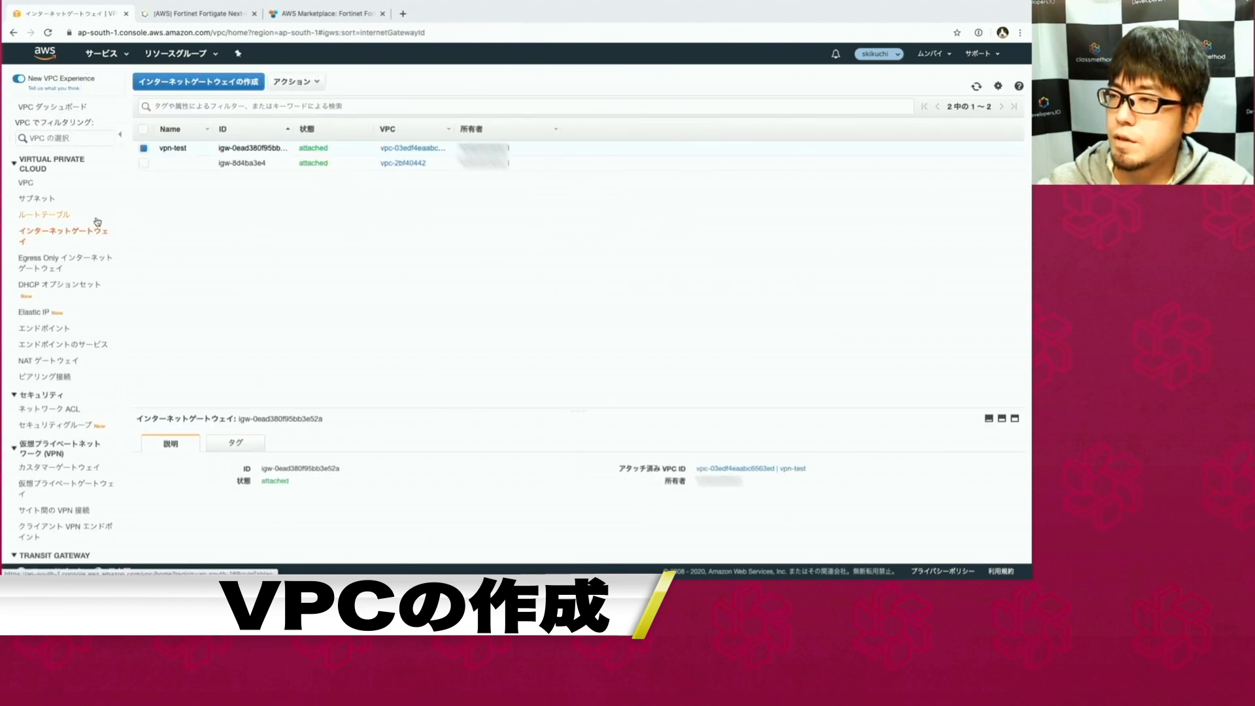
left_click(45, 200)
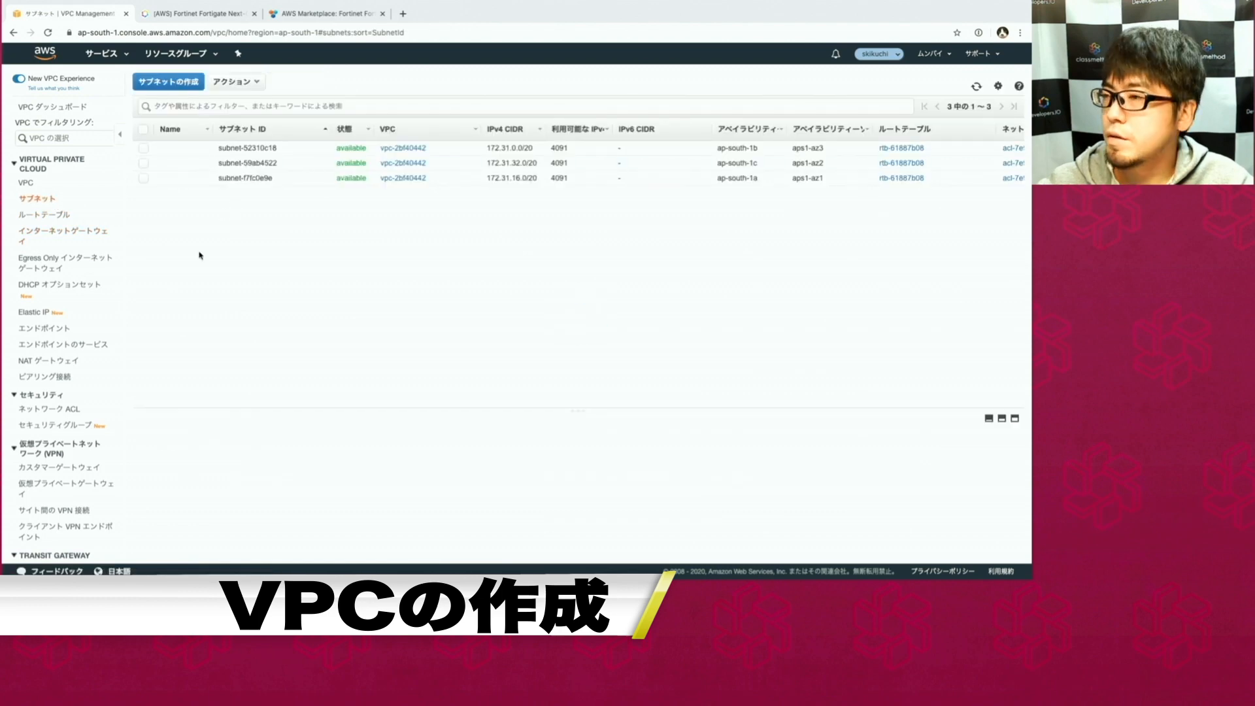
Start a subnet named public-subnet1 in the vpn-test VPC, zone ap-south-1a.
left_click(168, 81)
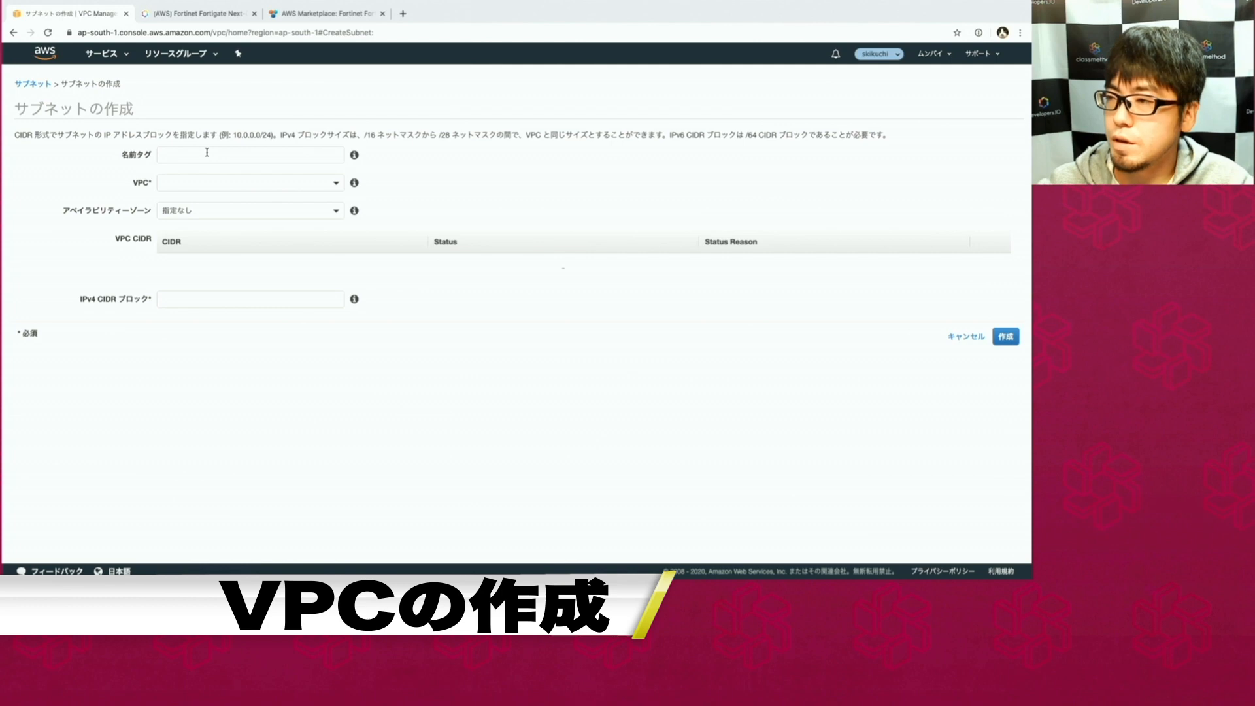
left_click(207, 153)
type("public-1")
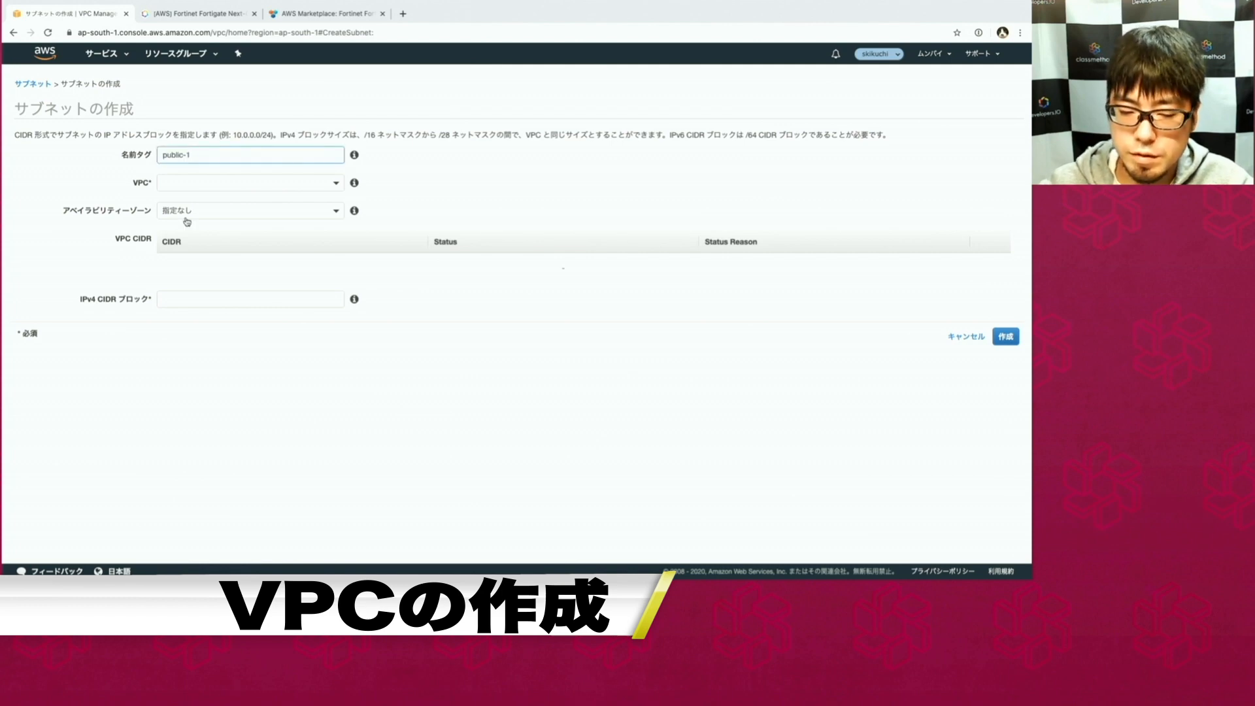
key("BackSpace")
type("subnet1")
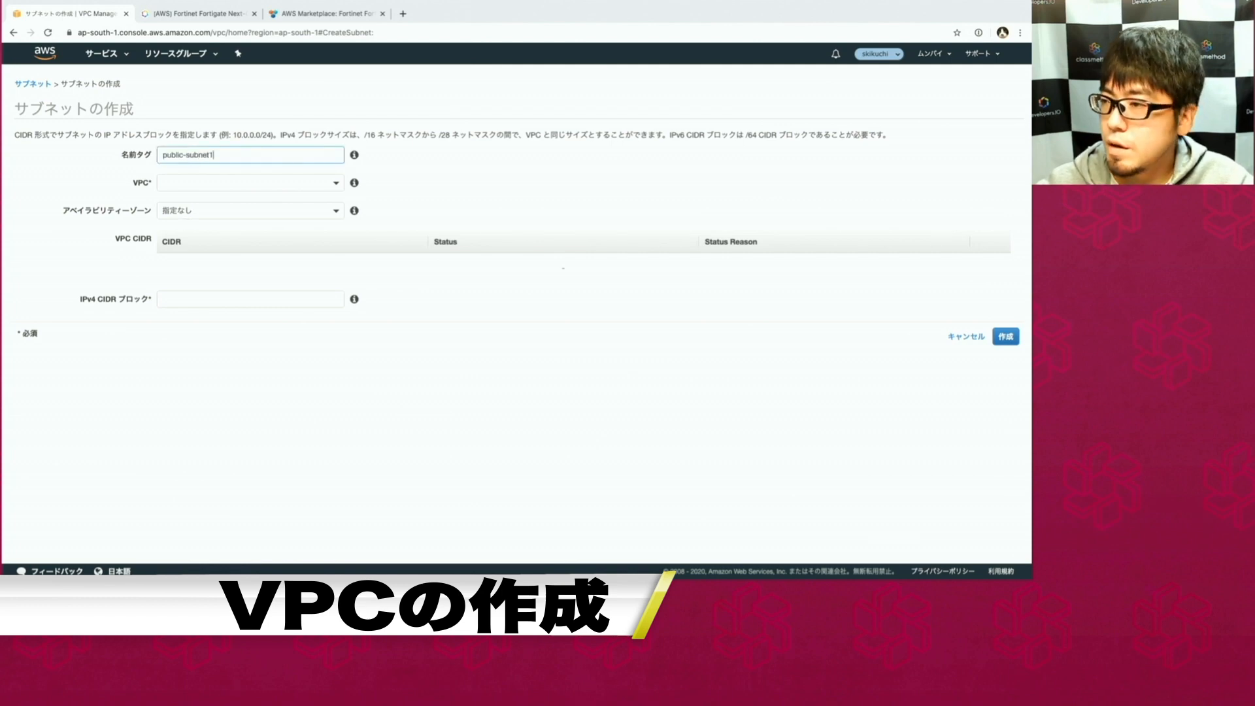
left_click(189, 184)
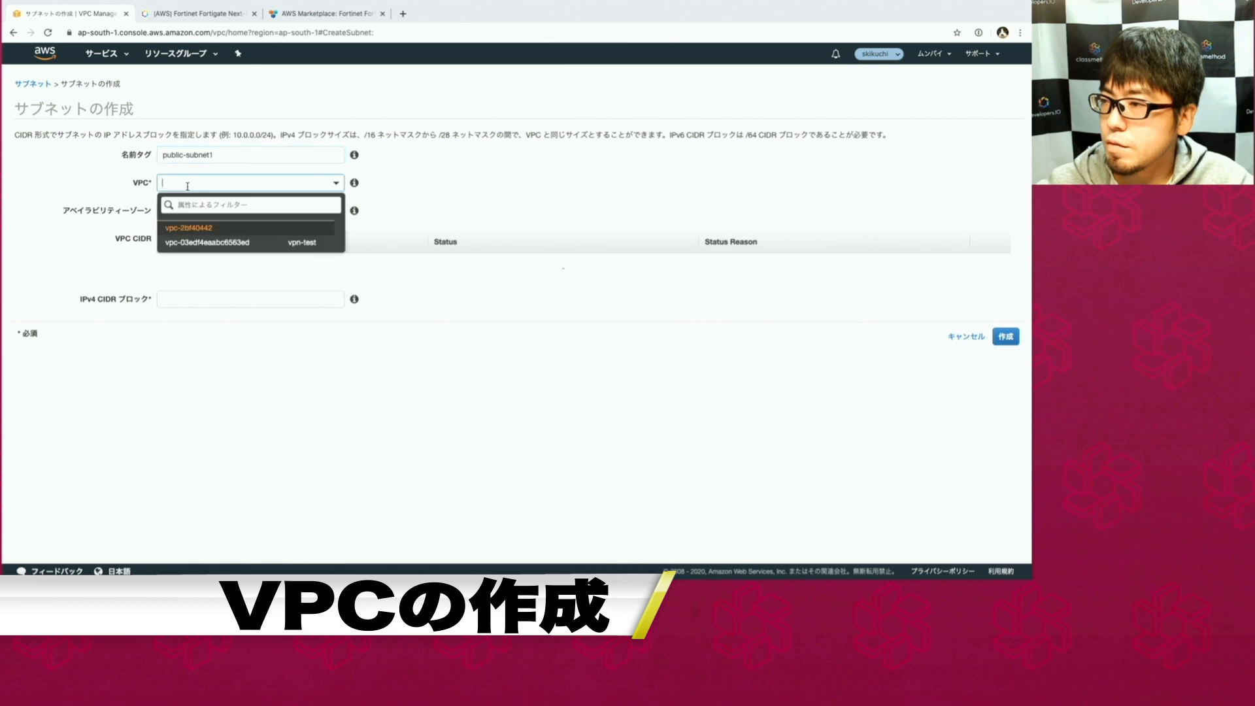
left_click(203, 242)
left_click(117, 210)
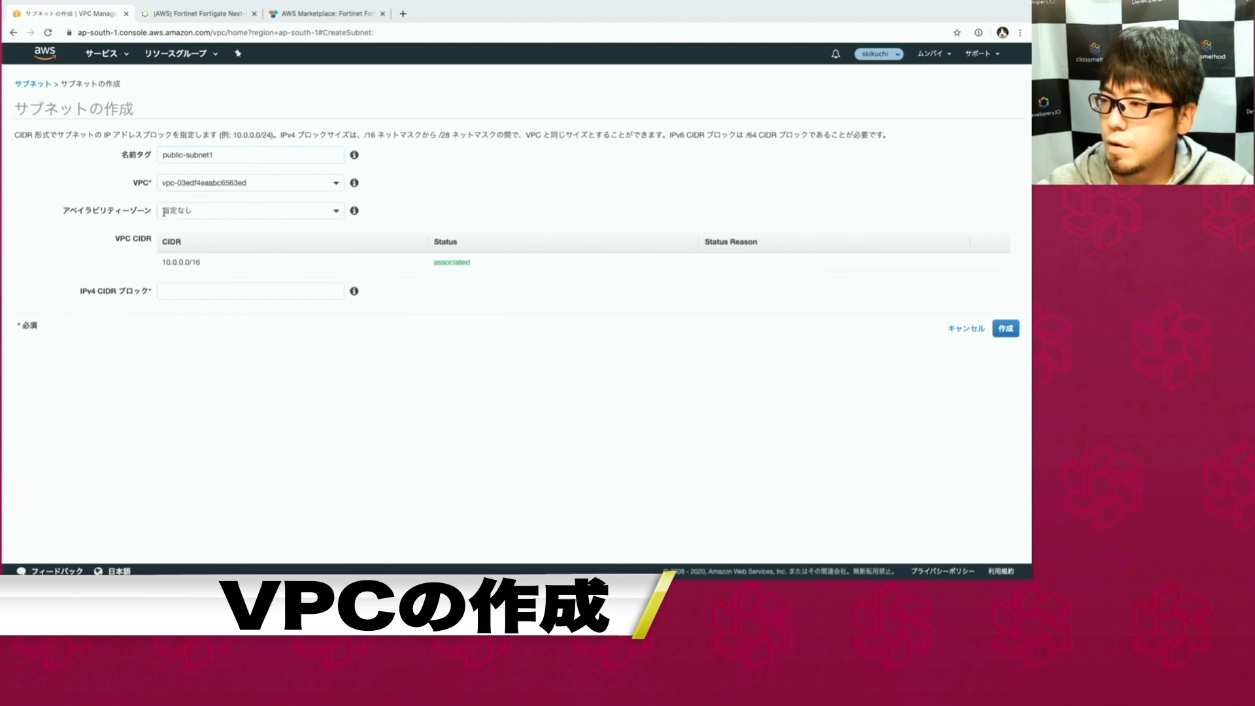
left_click(164, 211)
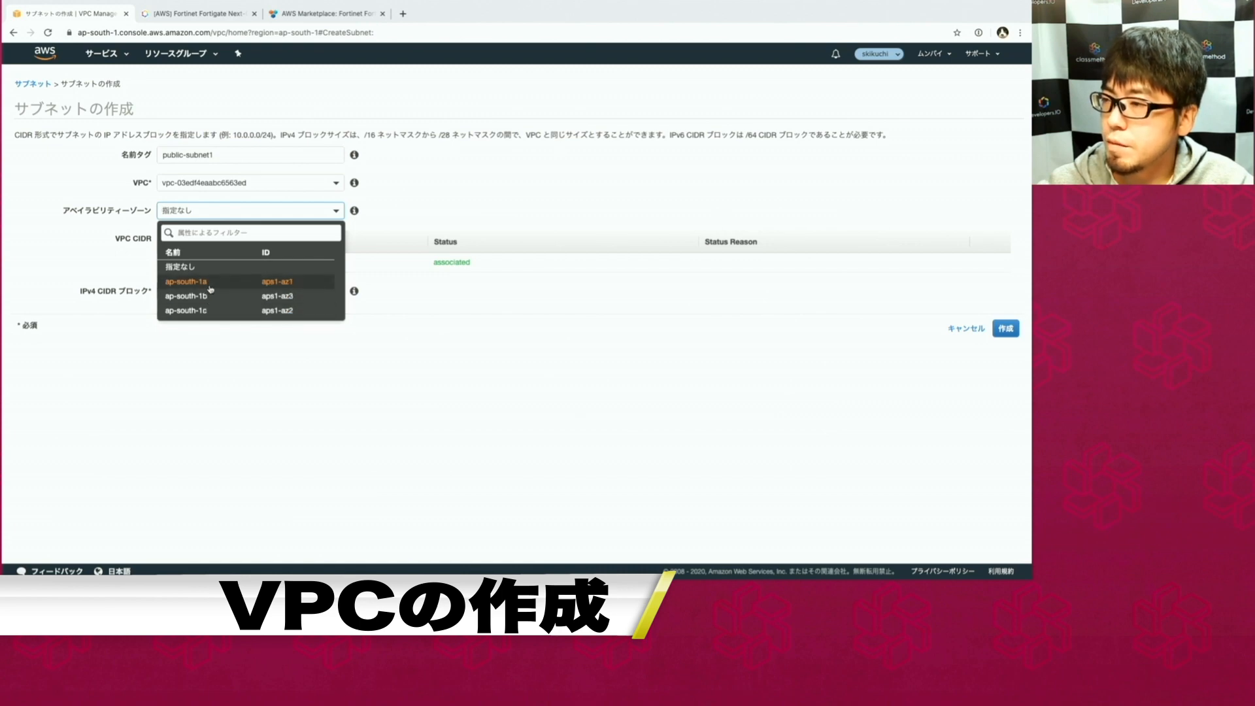
left_click(210, 288)
Give public-subnet1 the CIDR block 10.0.0.0/24 and create it.
left_click(199, 287)
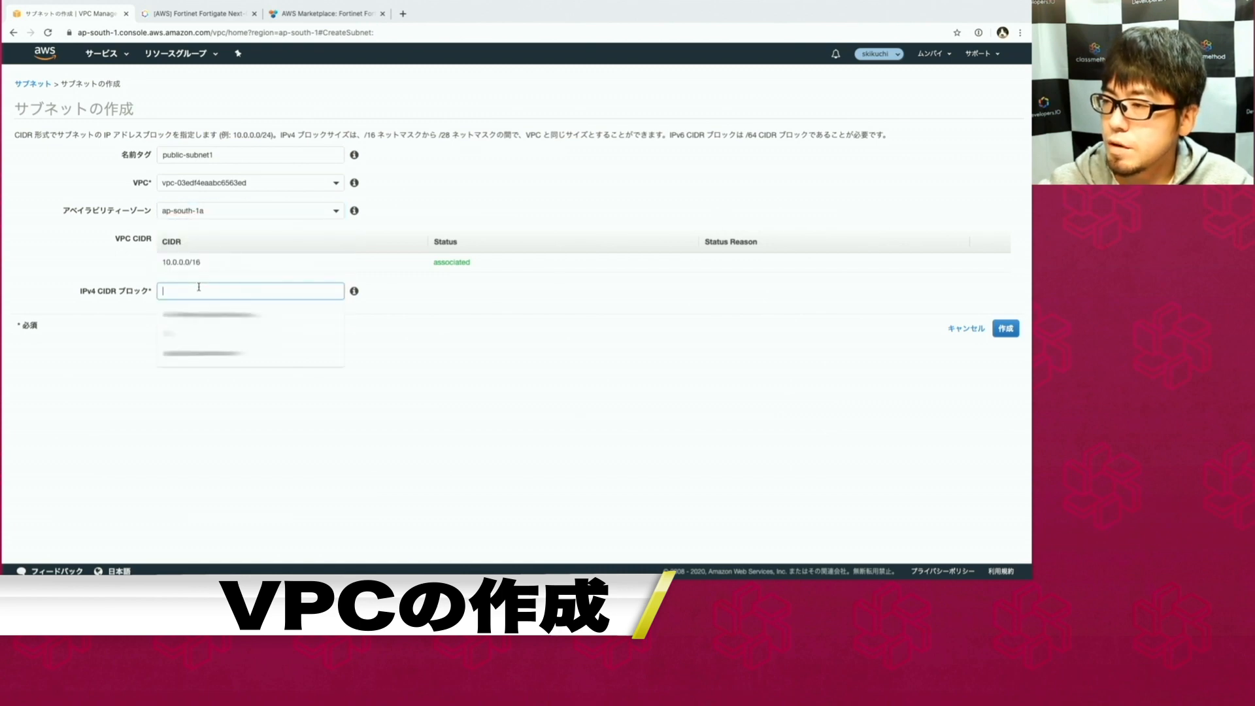
type("10.0.0")
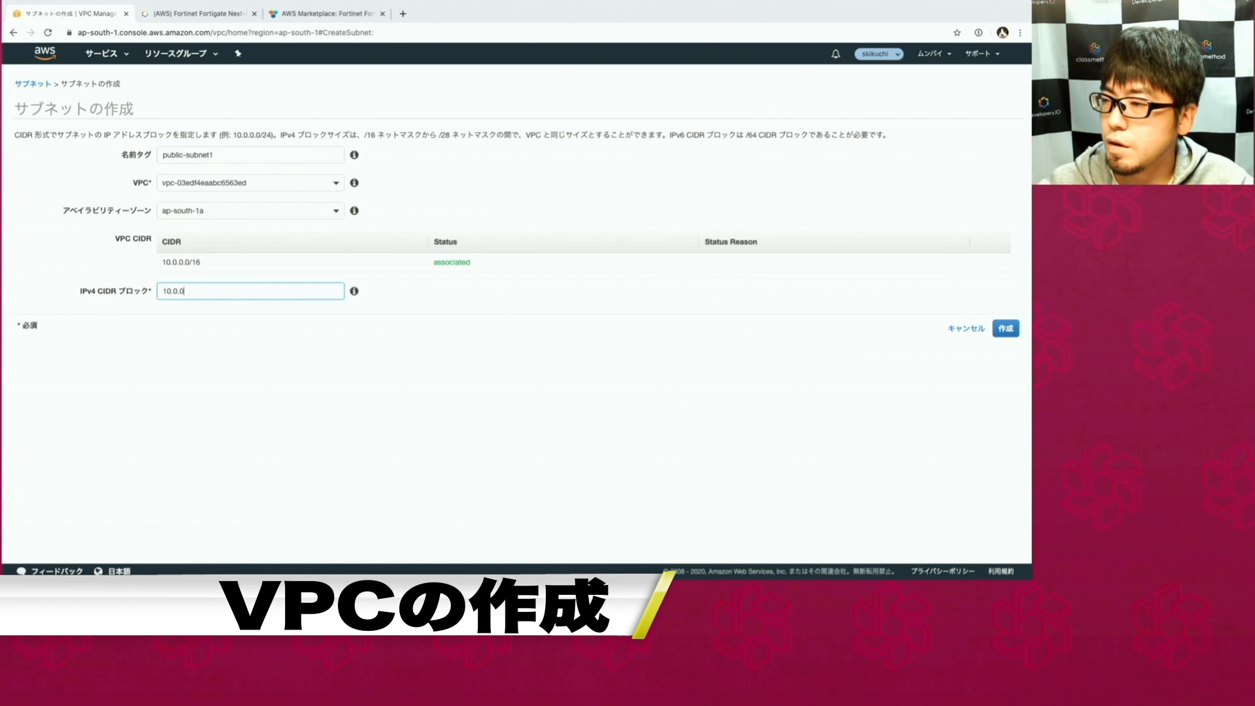
type(".0/")
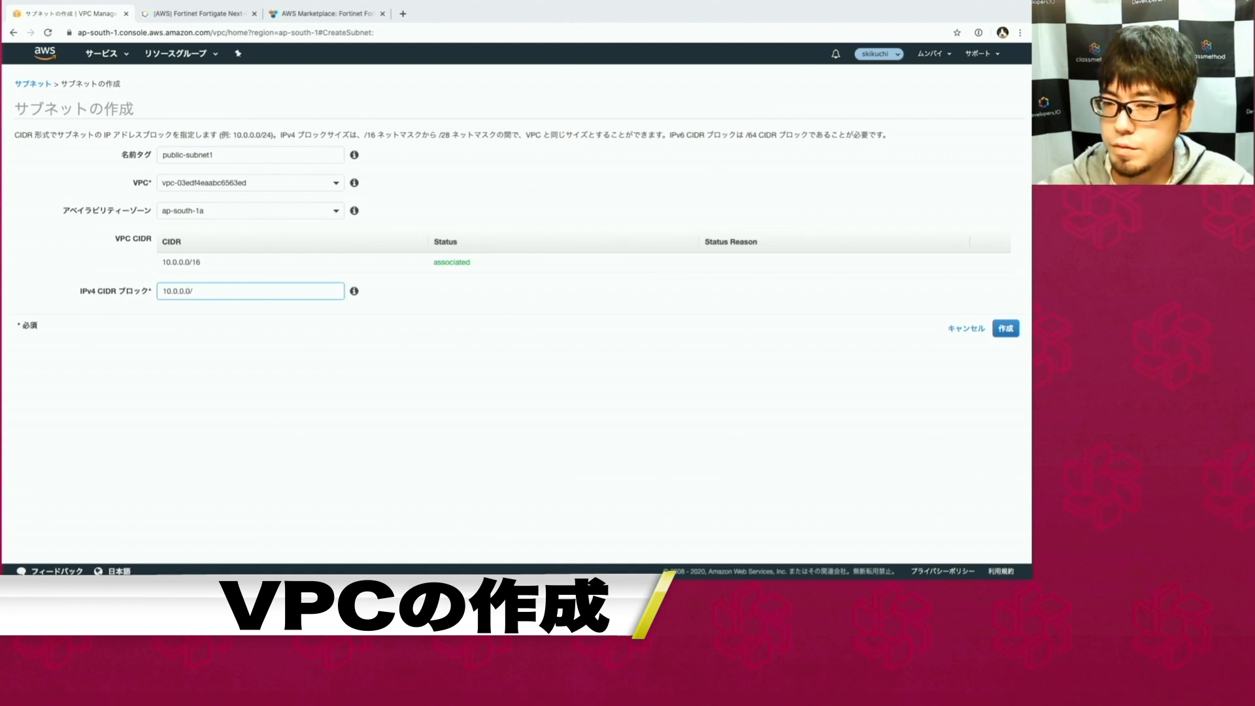
type("24")
left_click(1007, 329)
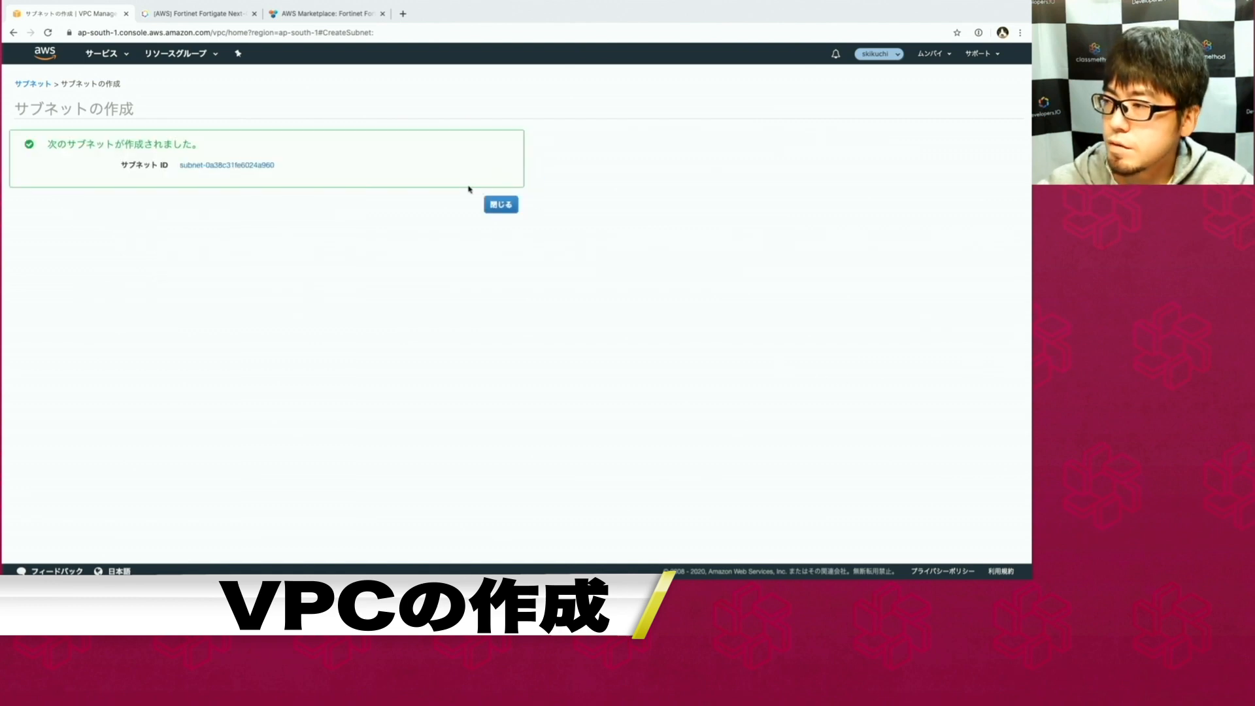
left_click(501, 205)
Add subnet public-subnet2 with CIDR 10.0.4.0/24 in ap-south-1a of vpc-03edf4eaabc6563ed.
left_click(168, 82)
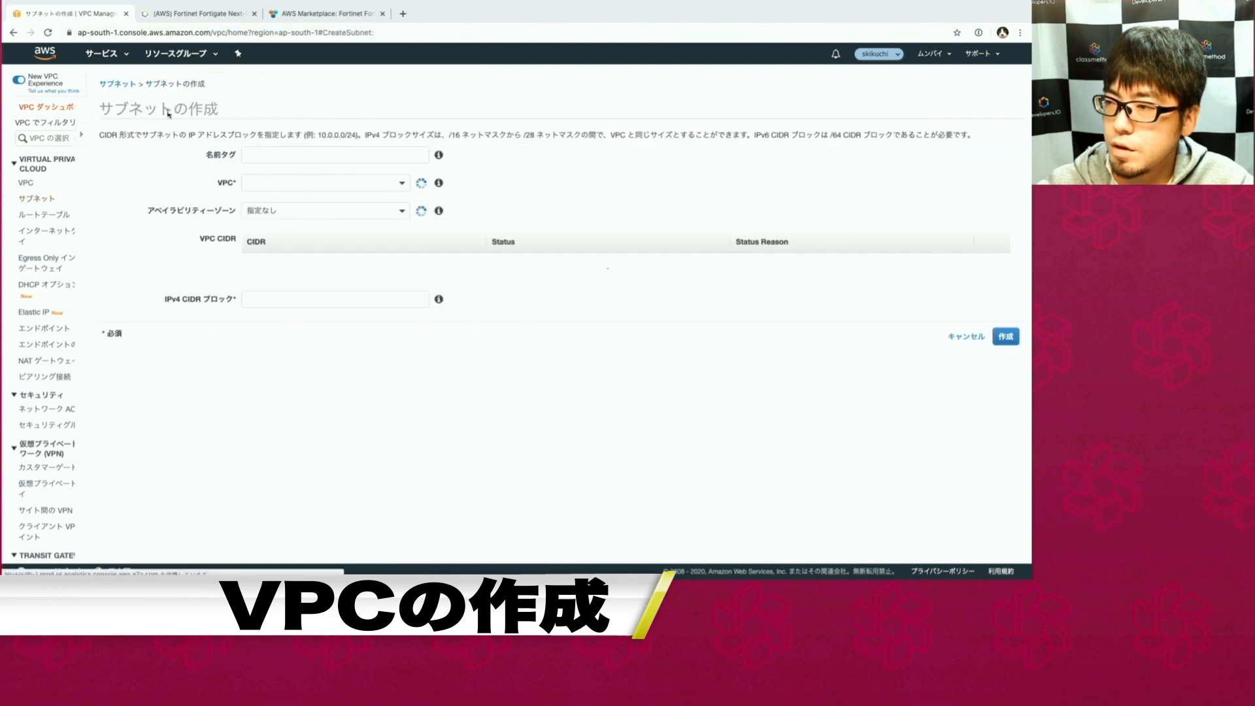
type("public-su")
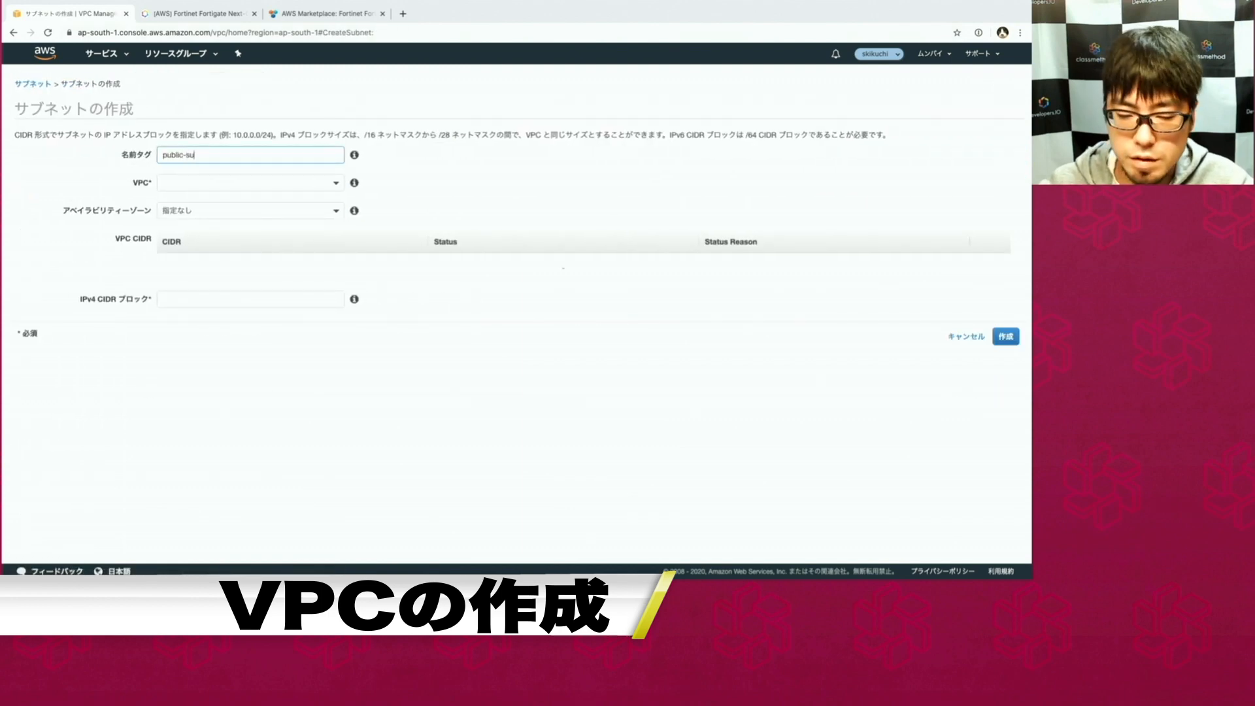
type("bnet")
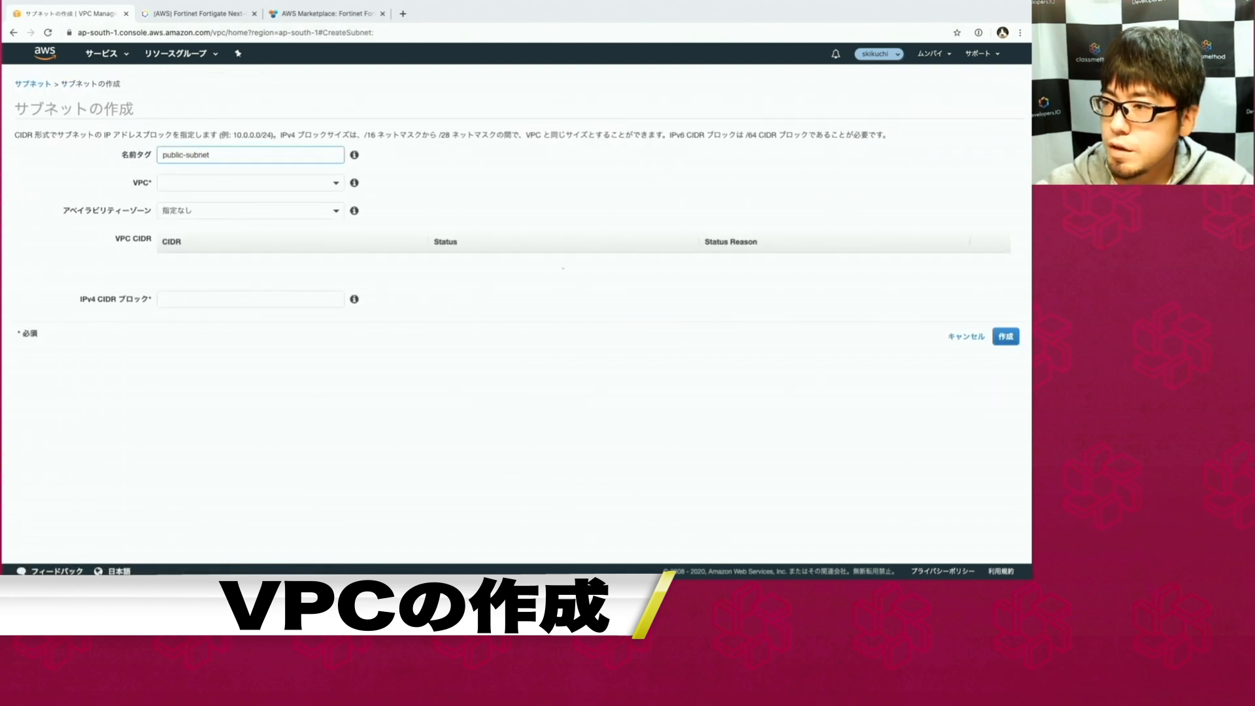
type("2")
left_click(223, 183)
left_click(211, 238)
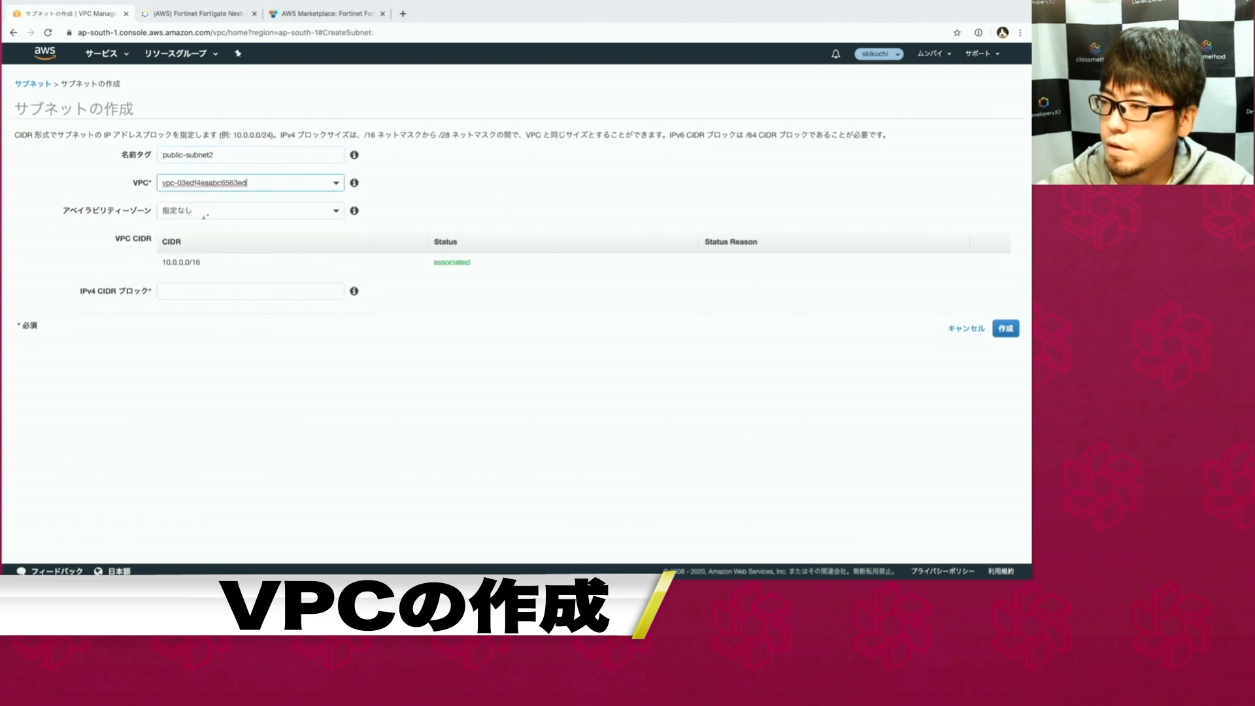
left_click(204, 215)
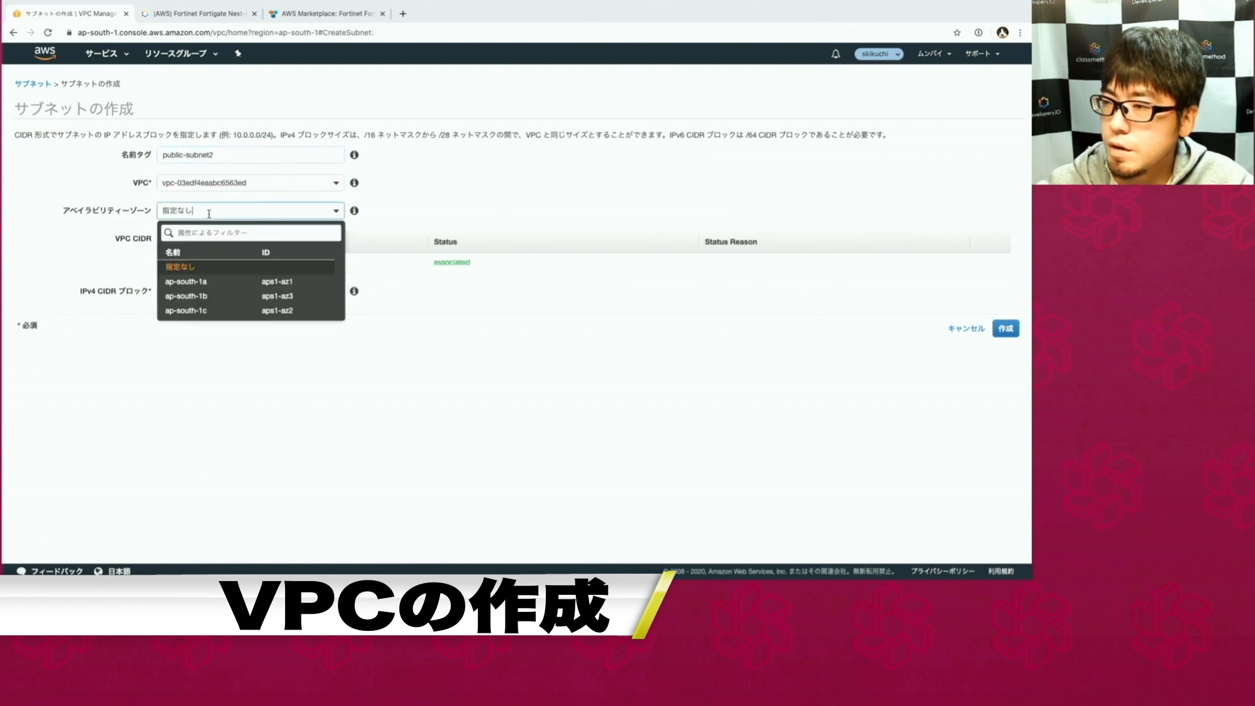
left_click(206, 285)
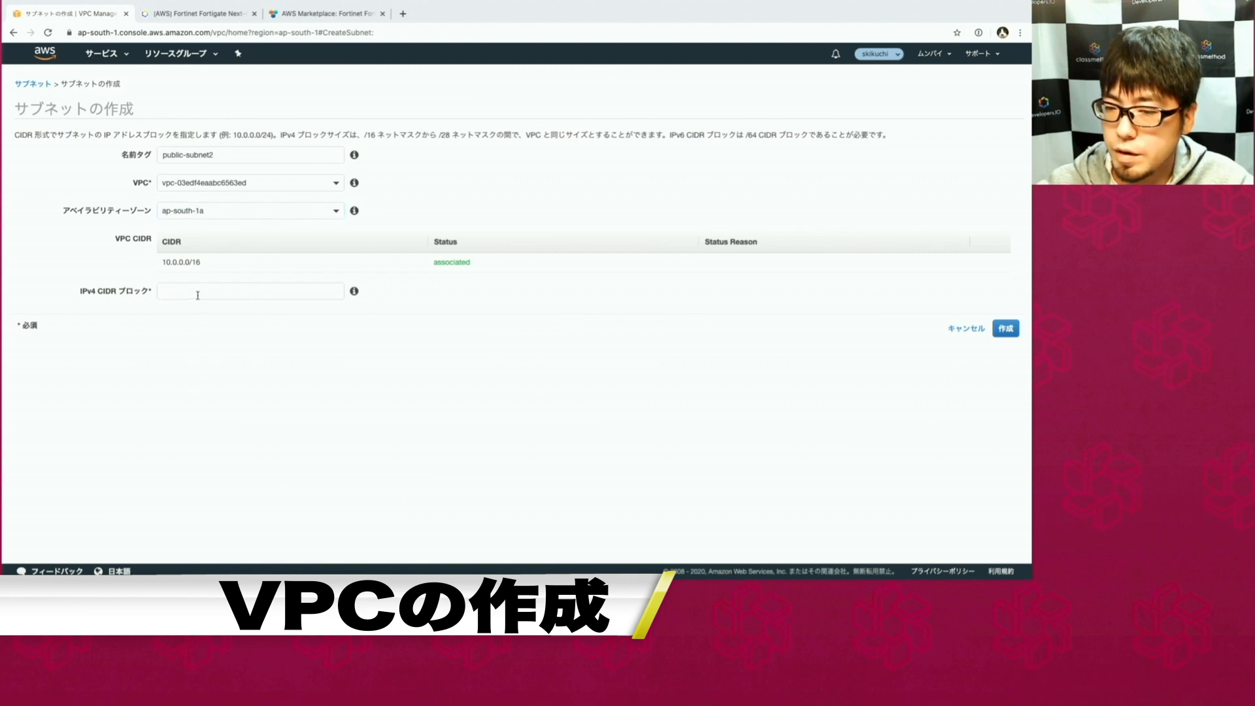
left_click(265, 293)
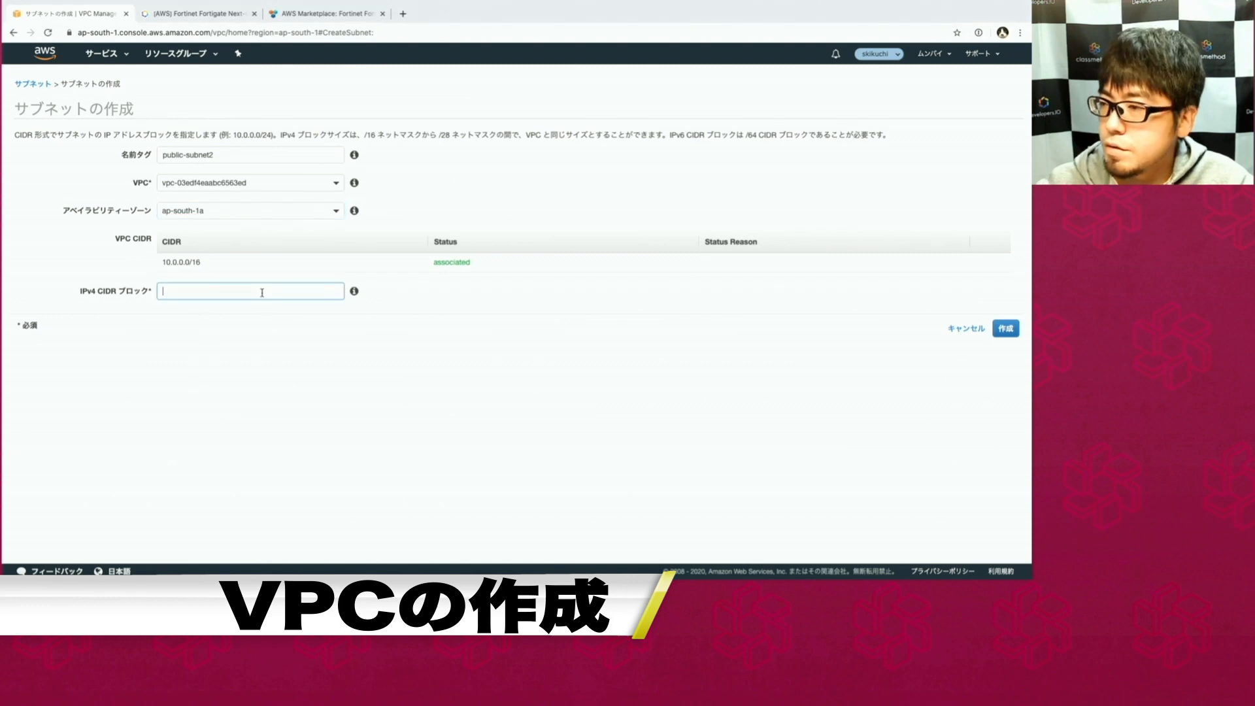
type("10.0.4.0/24")
left_click(433, 364)
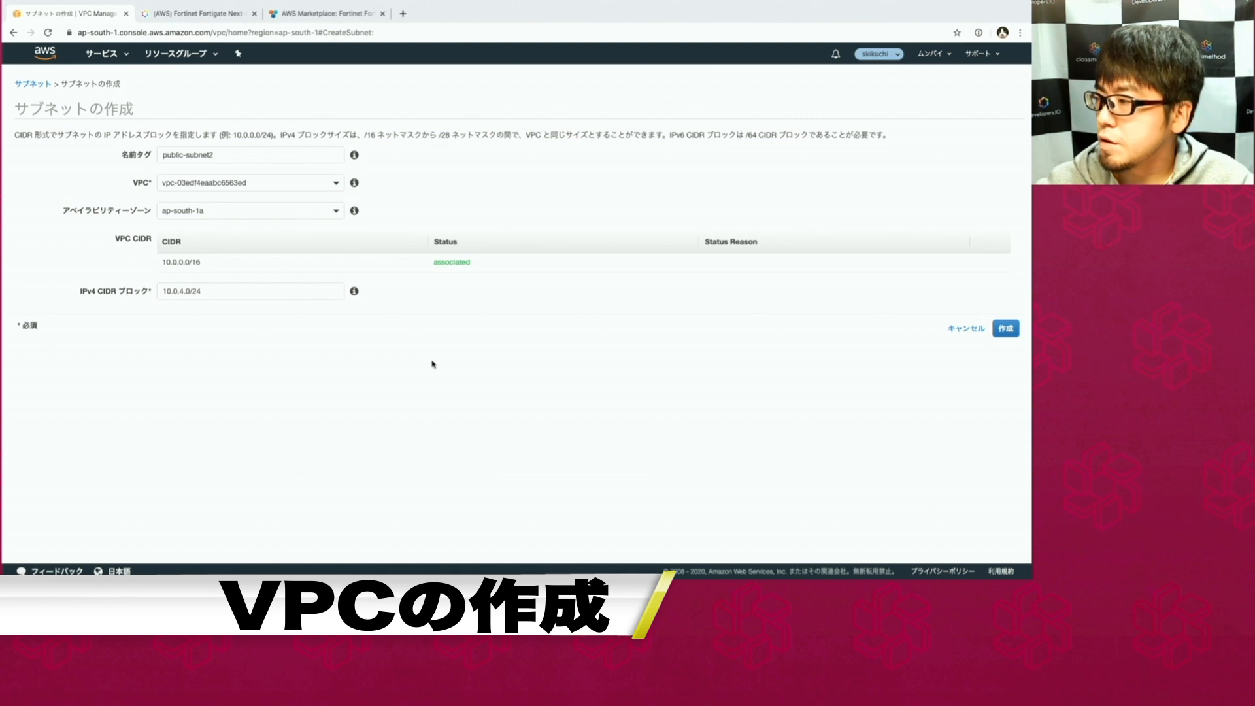
left_click(1006, 329)
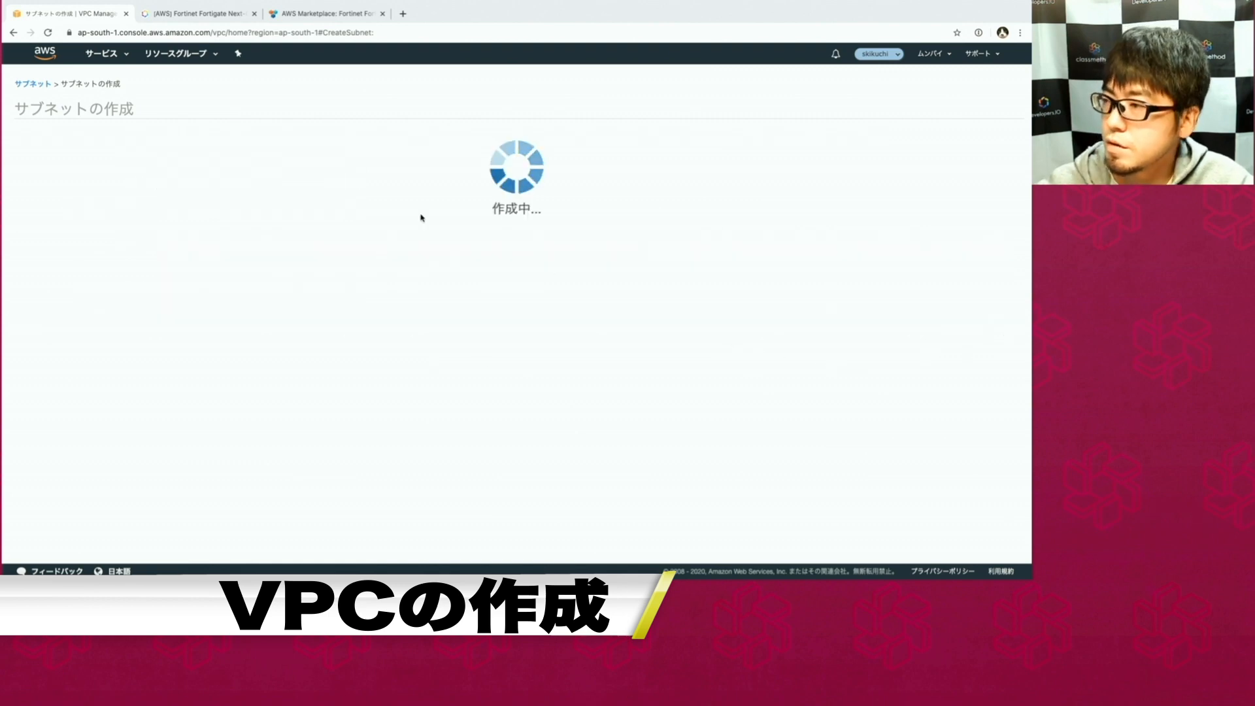
left_click(501, 204)
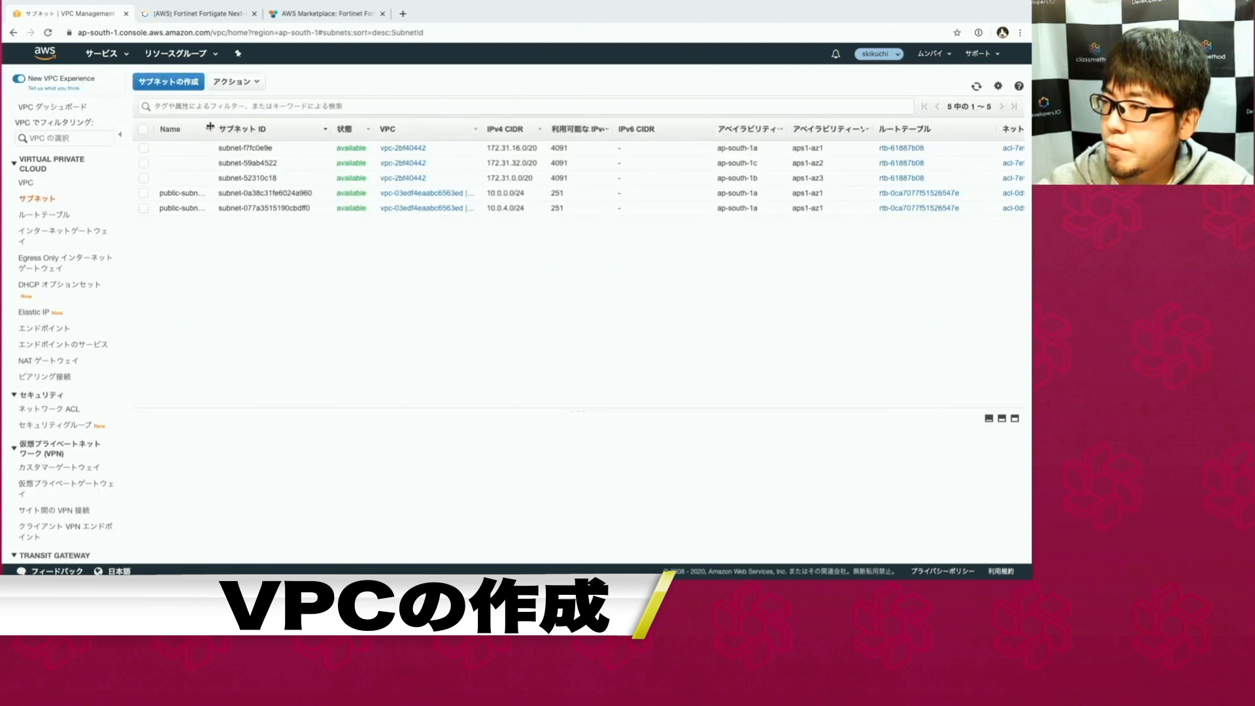
left_click(181, 89)
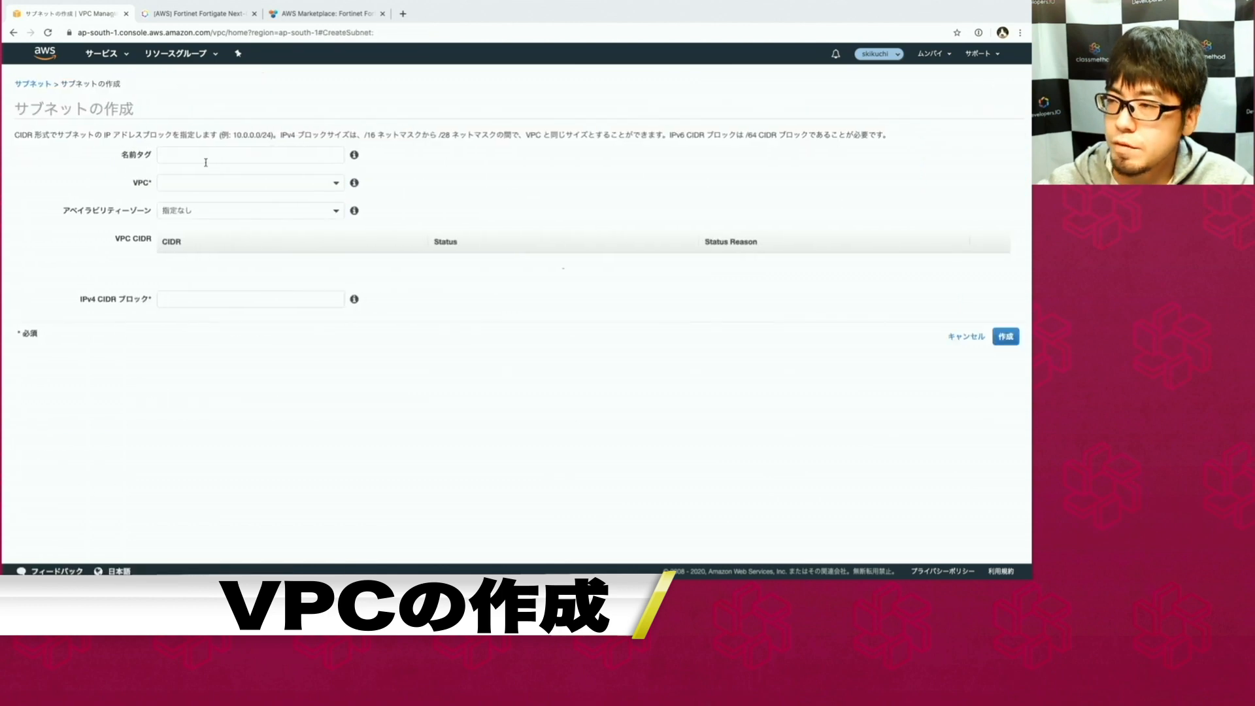
Fill in private-subnet1, vpc-03edf4eaabc6563ed, ap-south-1a and CIDR 10.0.2.0/24, then create the subnet.
left_click(203, 156)
type("p")
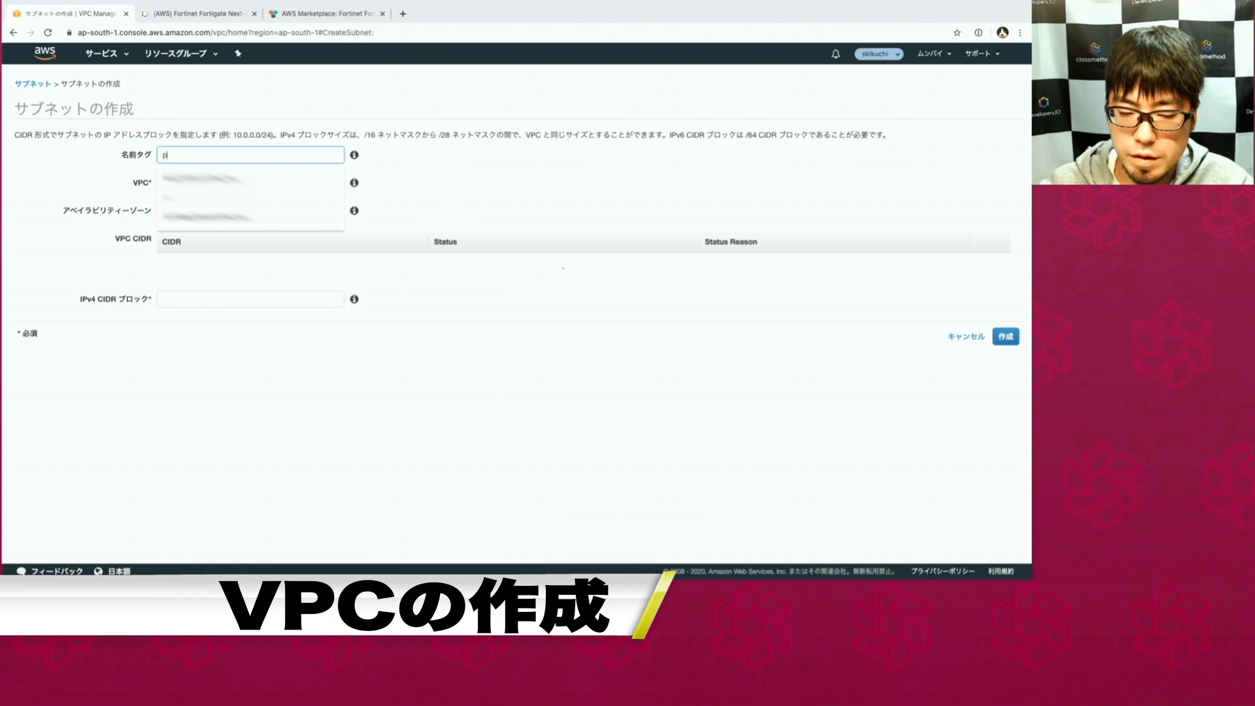
type("rivate-")
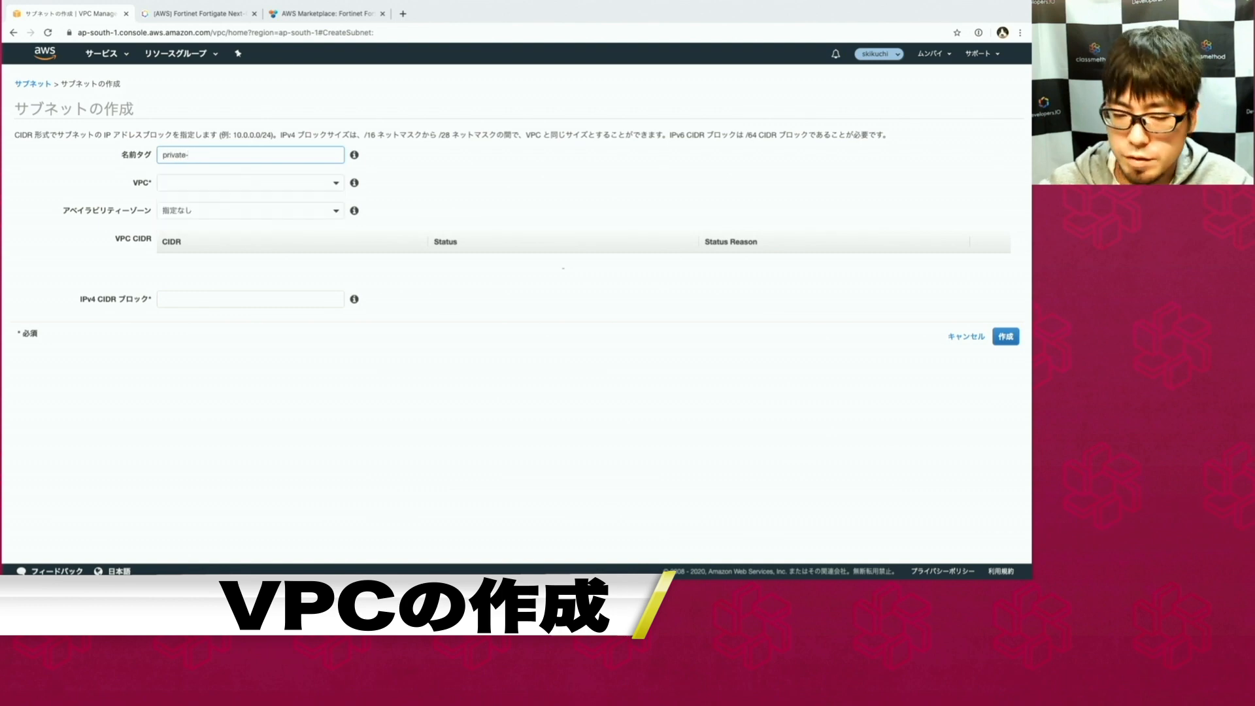
type("subnet")
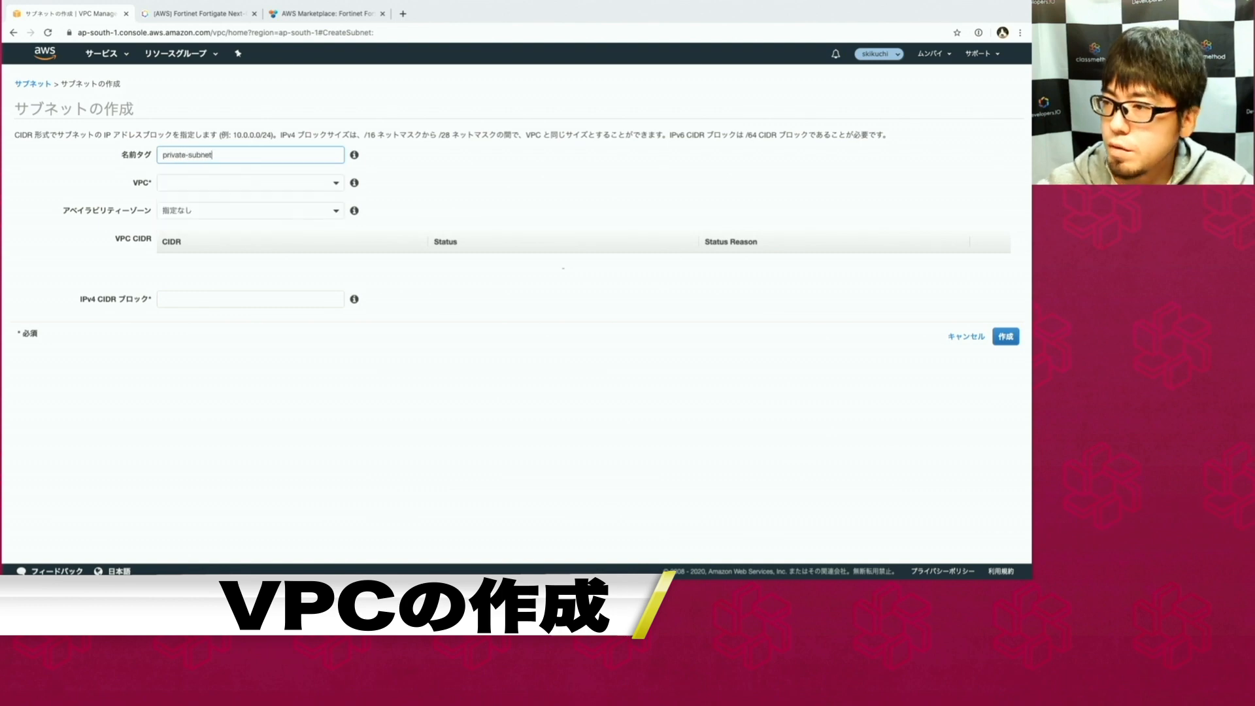
type("1")
left_click(204, 181)
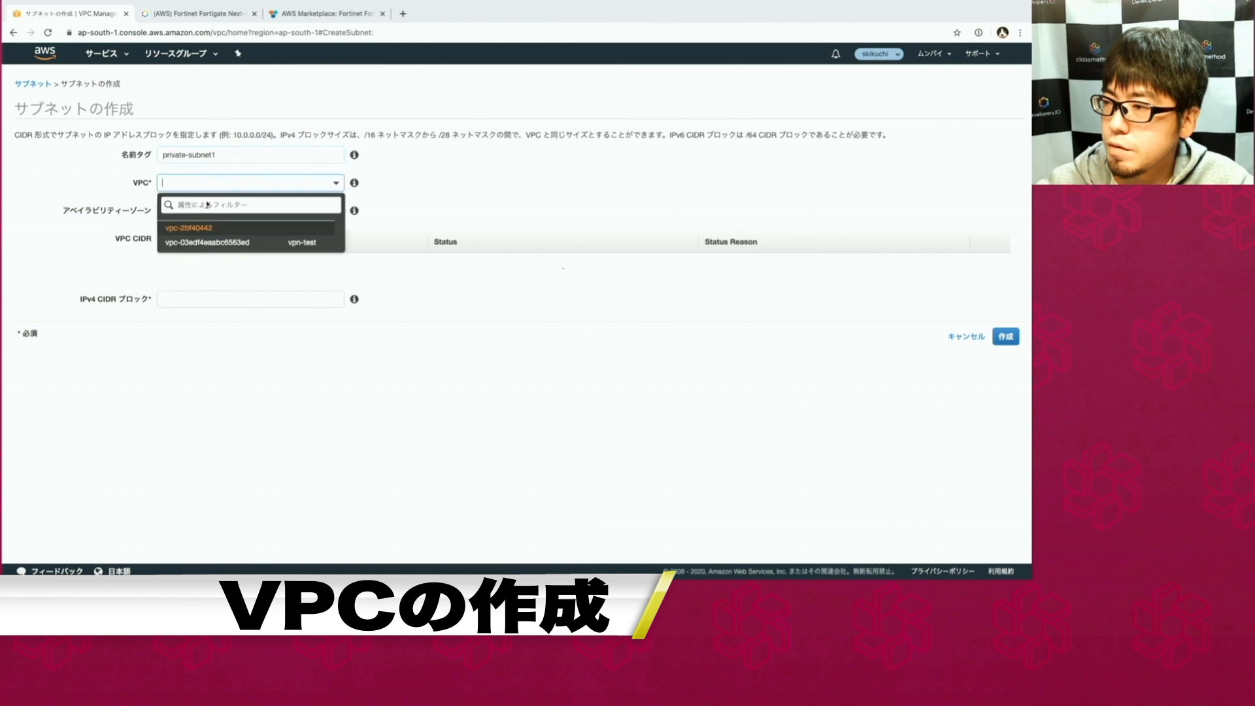
left_click(210, 243)
left_click(217, 210)
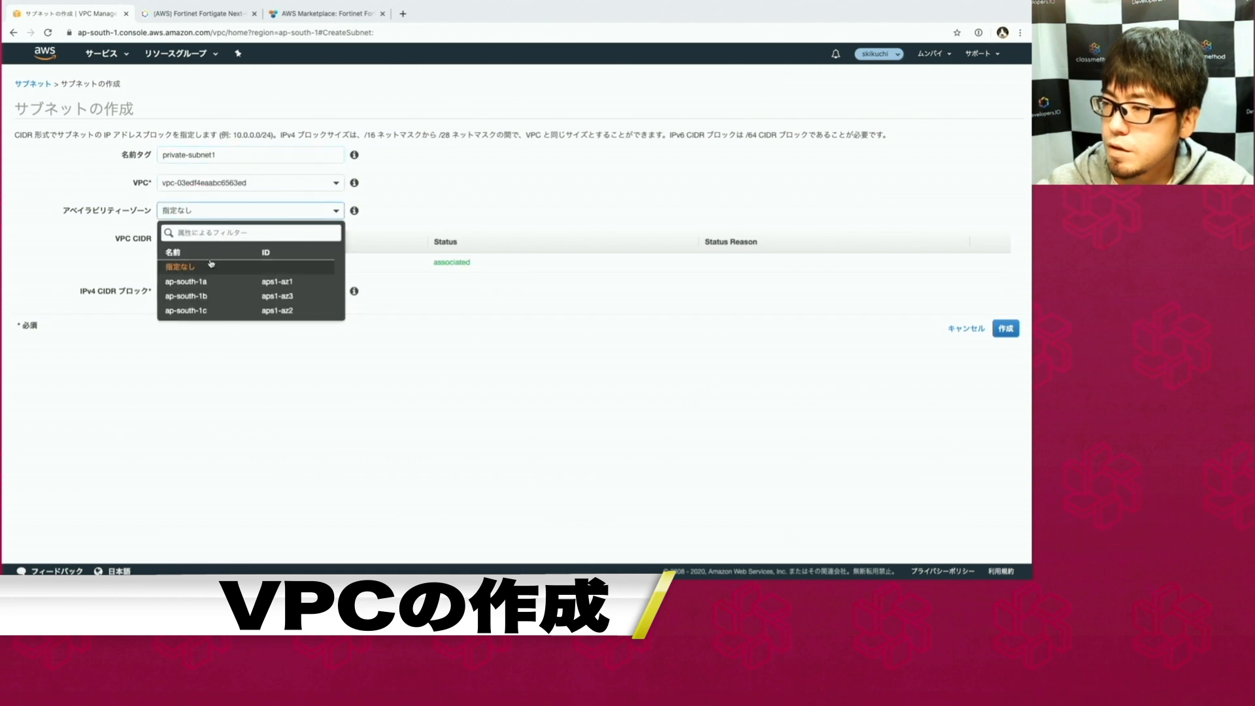
left_click(203, 281)
left_click(203, 290)
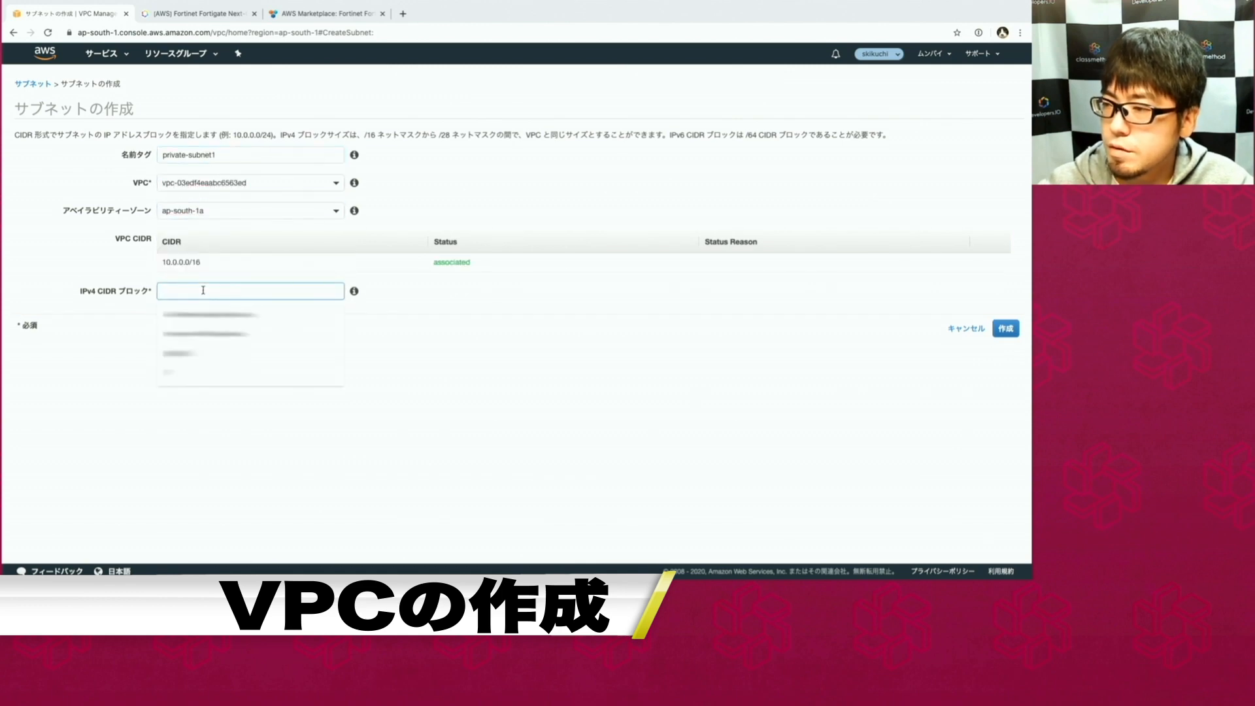
type("10.0.")
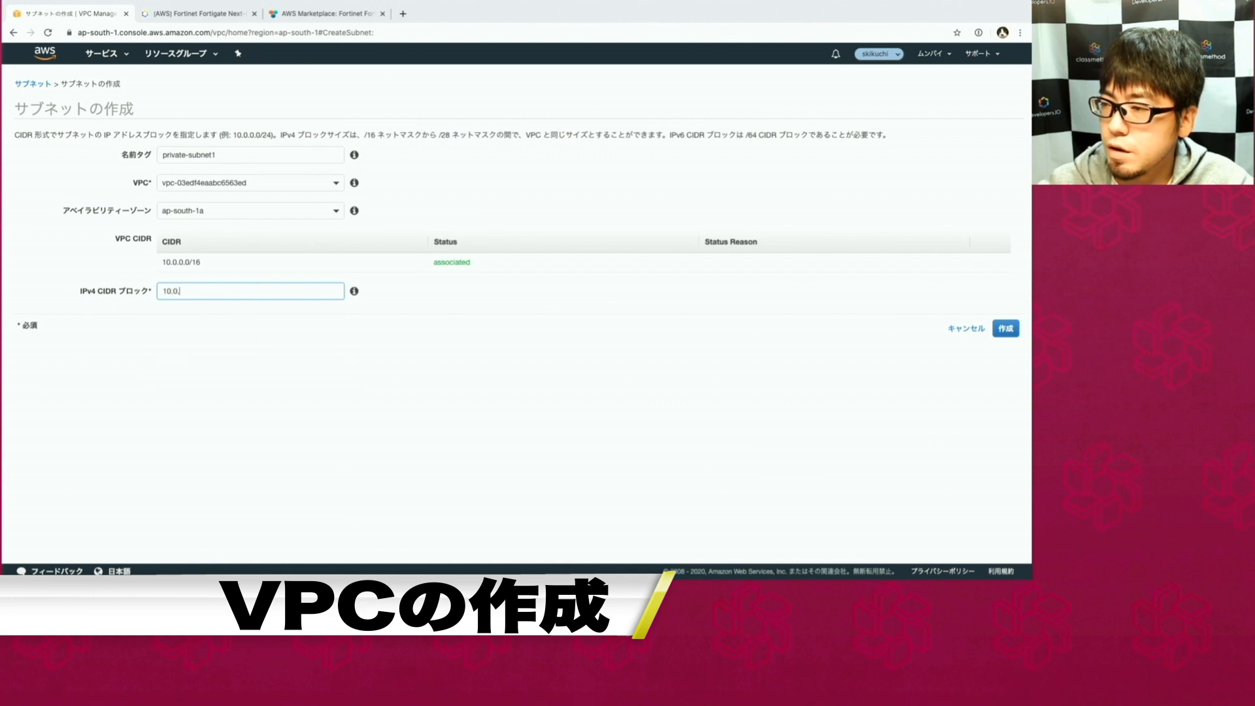
type("2.0/24")
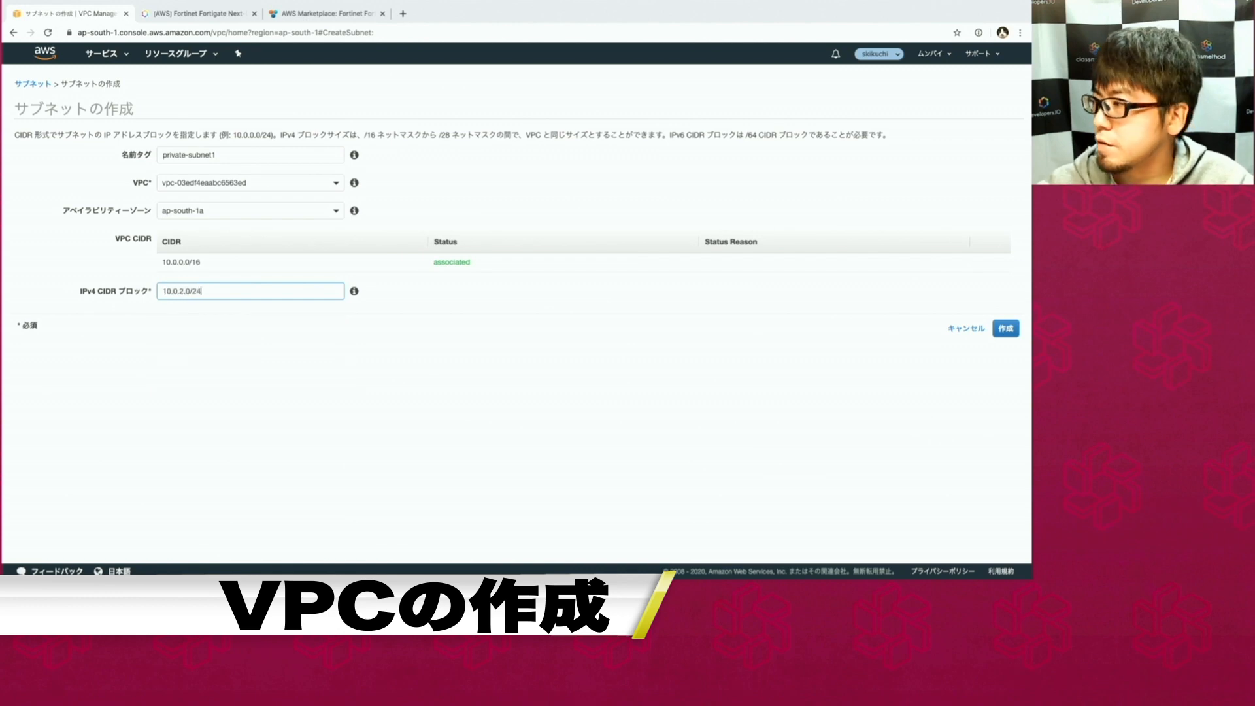
left_click(1001, 329)
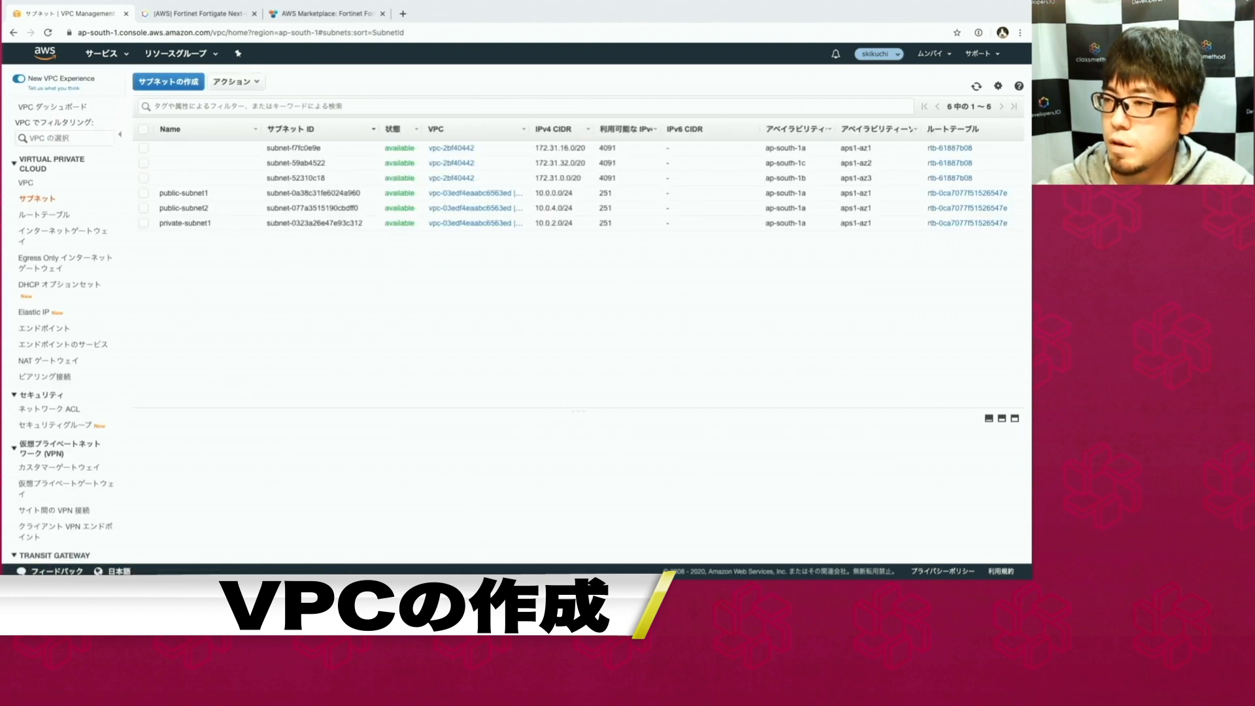
Create a route table named Public-rt in vpc-03edf4eaabc6563ed.
left_click(44, 214)
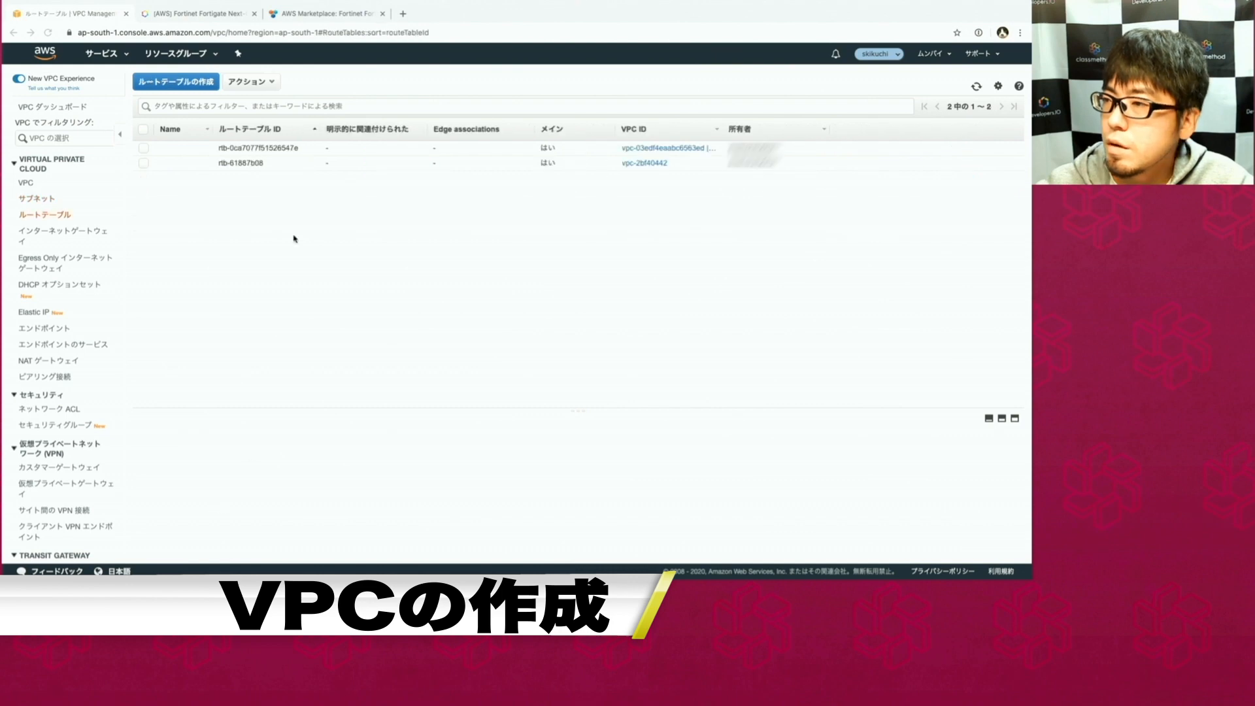
left_click(173, 81)
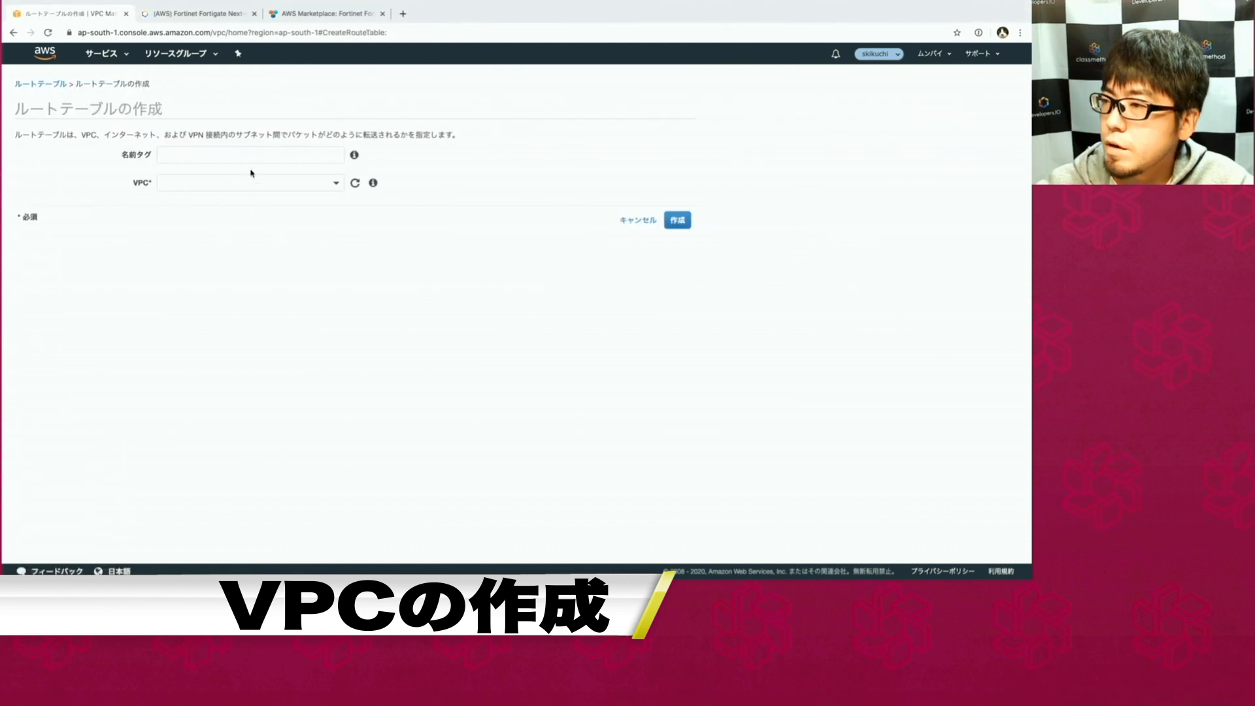
left_click(245, 158)
type("Public-rt")
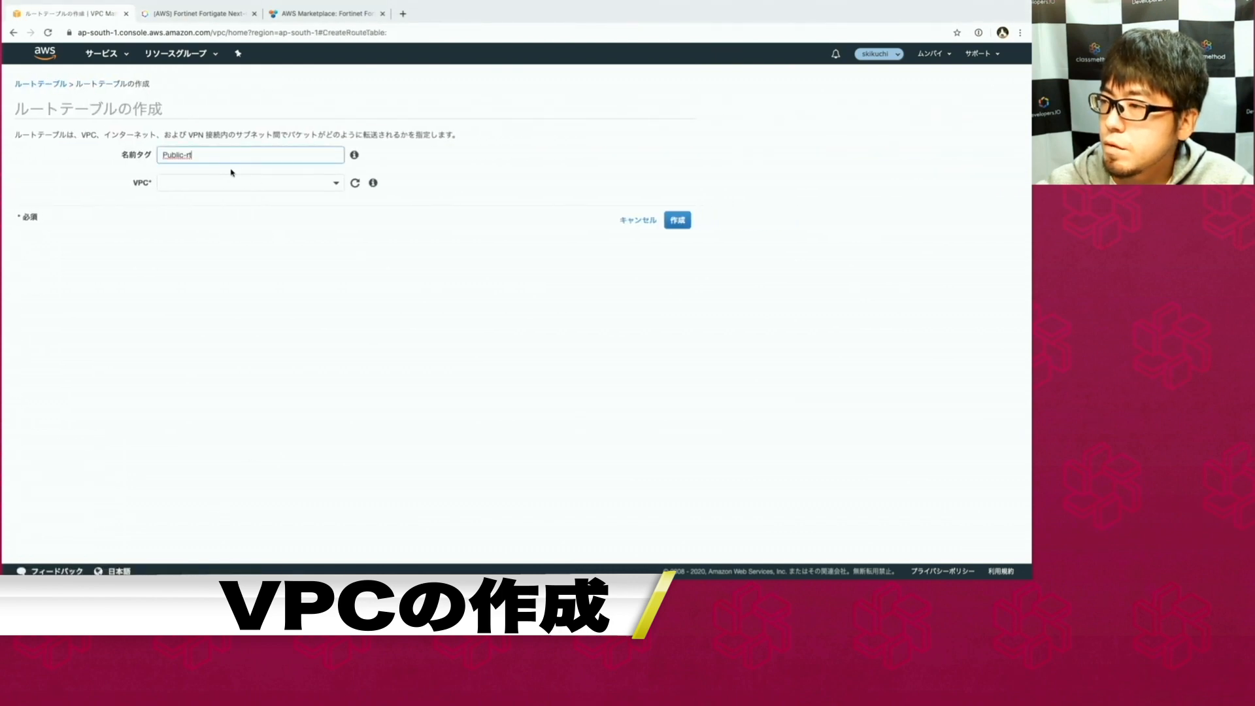
left_click(224, 181)
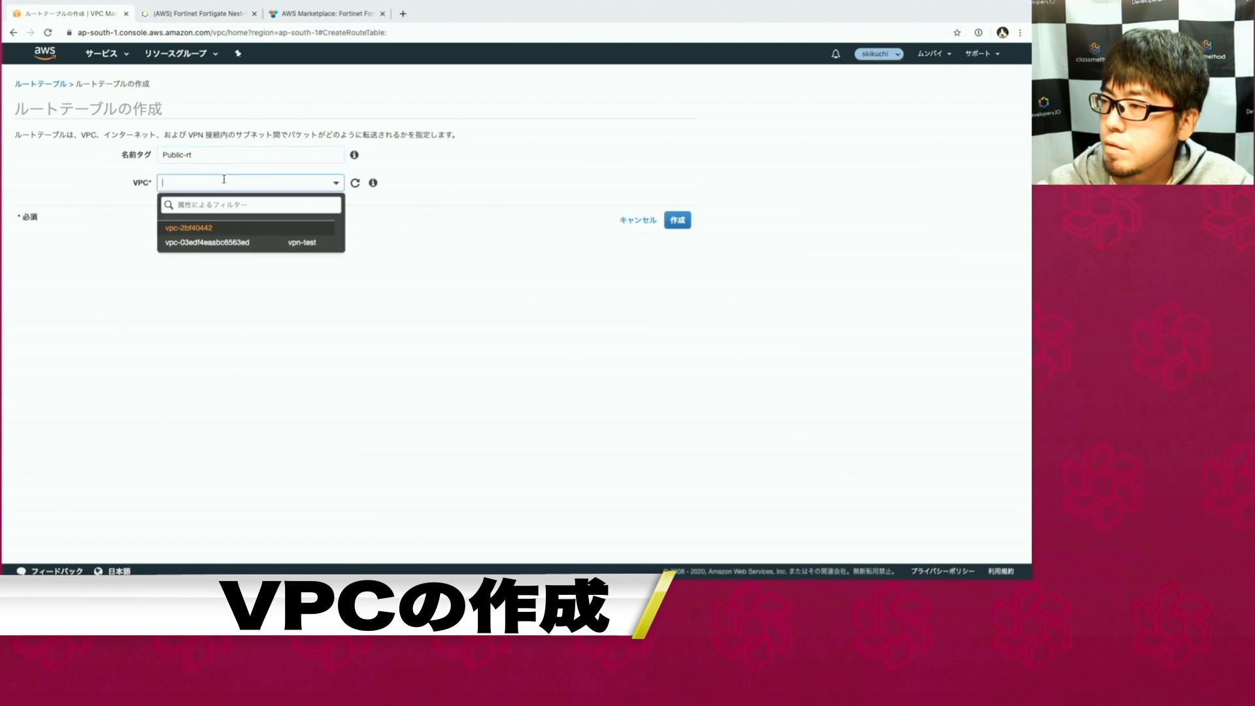
left_click(219, 244)
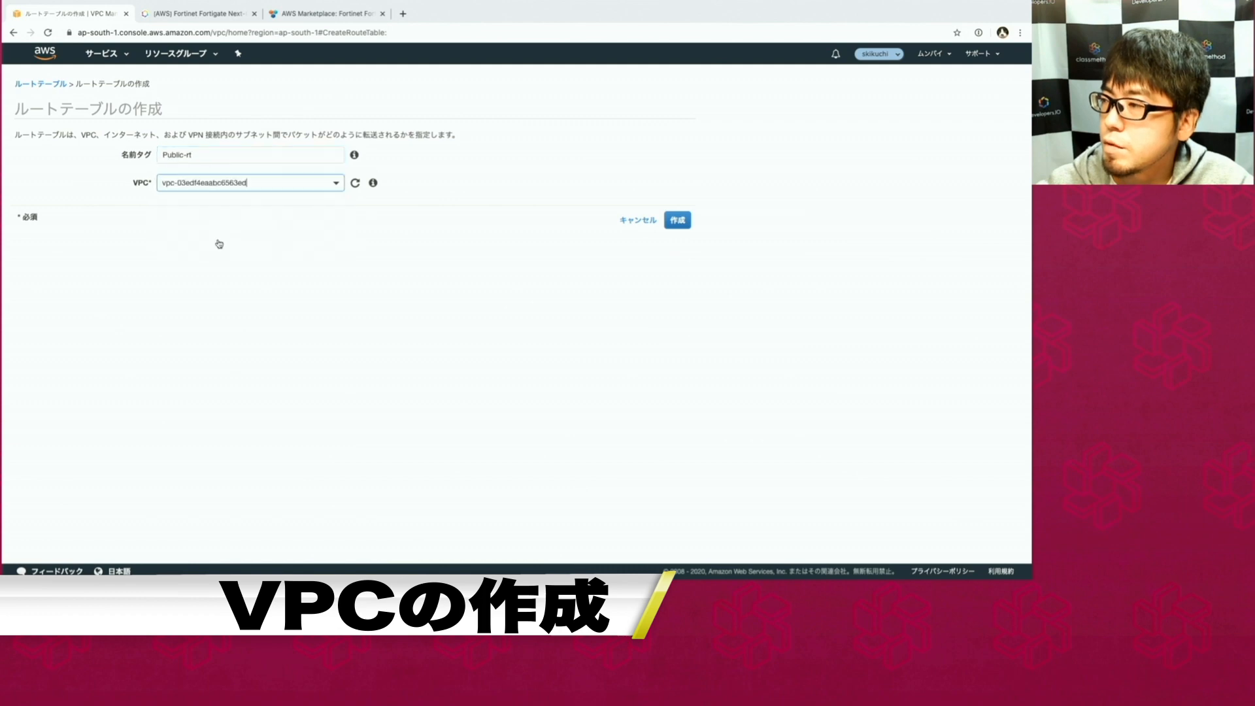
left_click(677, 220)
left_click(498, 205)
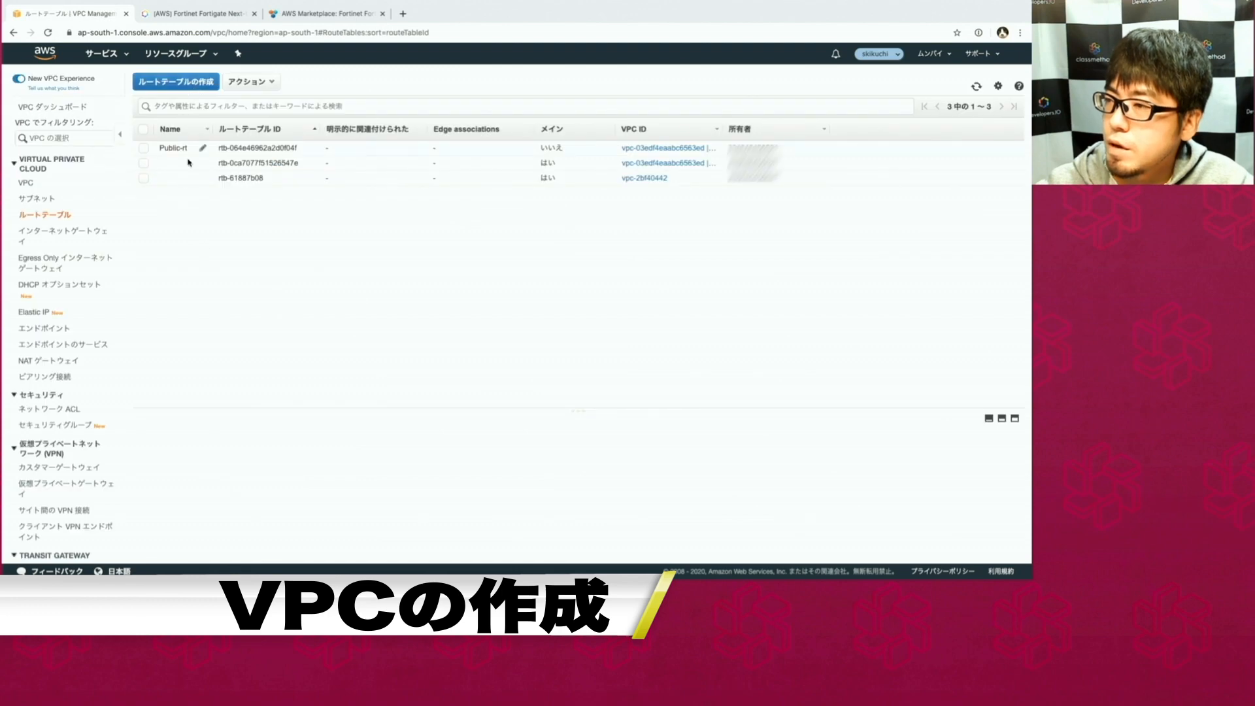
Create a second route table named Private-rt in the same VPC.
left_click(177, 82)
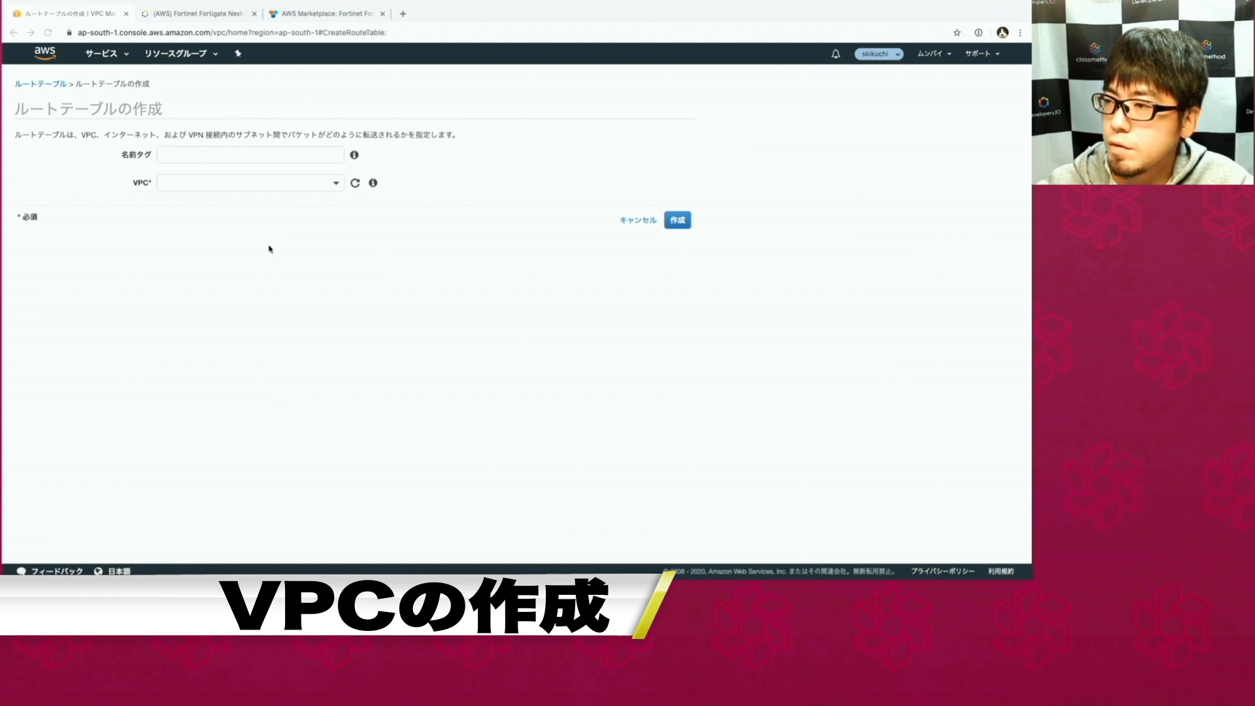
left_click(252, 154)
type("Private-rt")
left_click(238, 183)
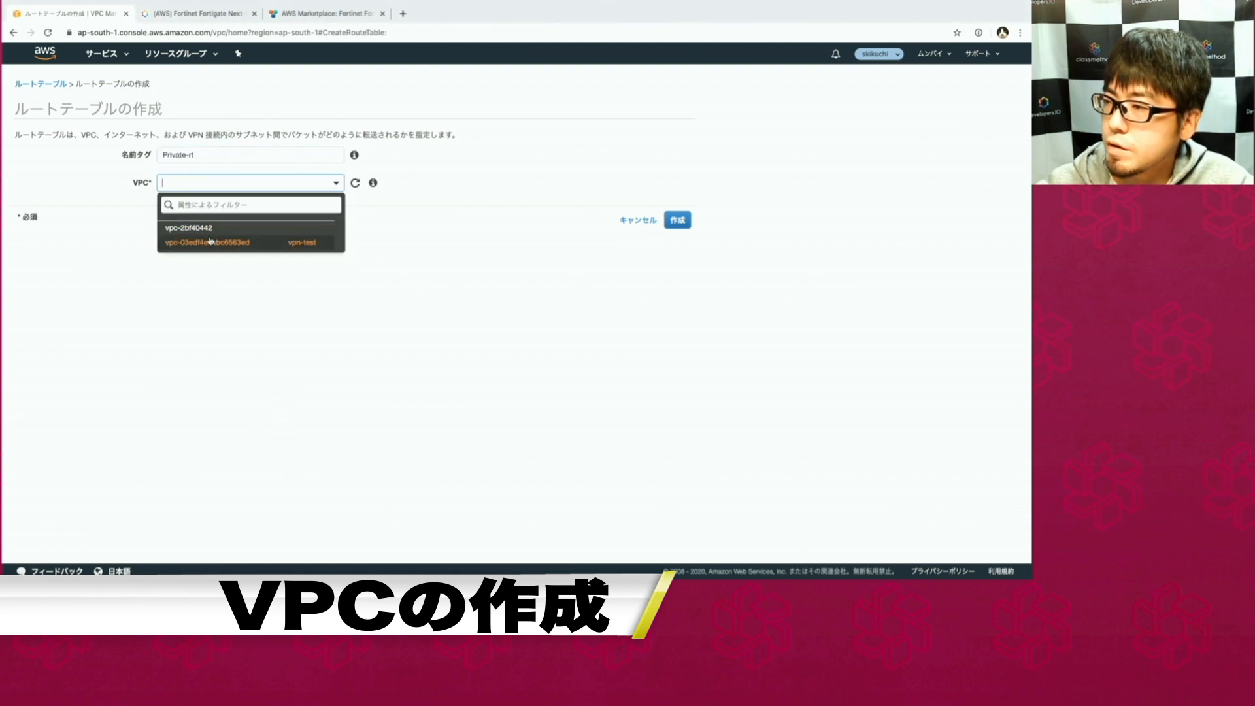
left_click(208, 242)
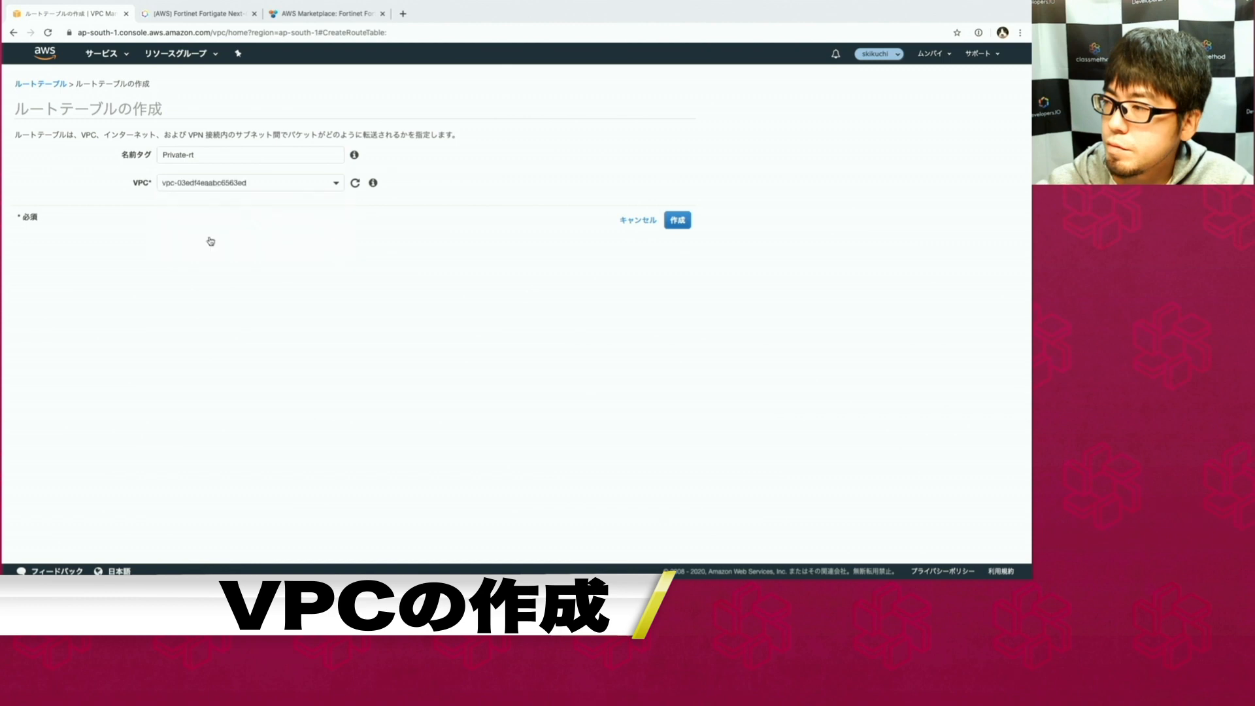
left_click(679, 222)
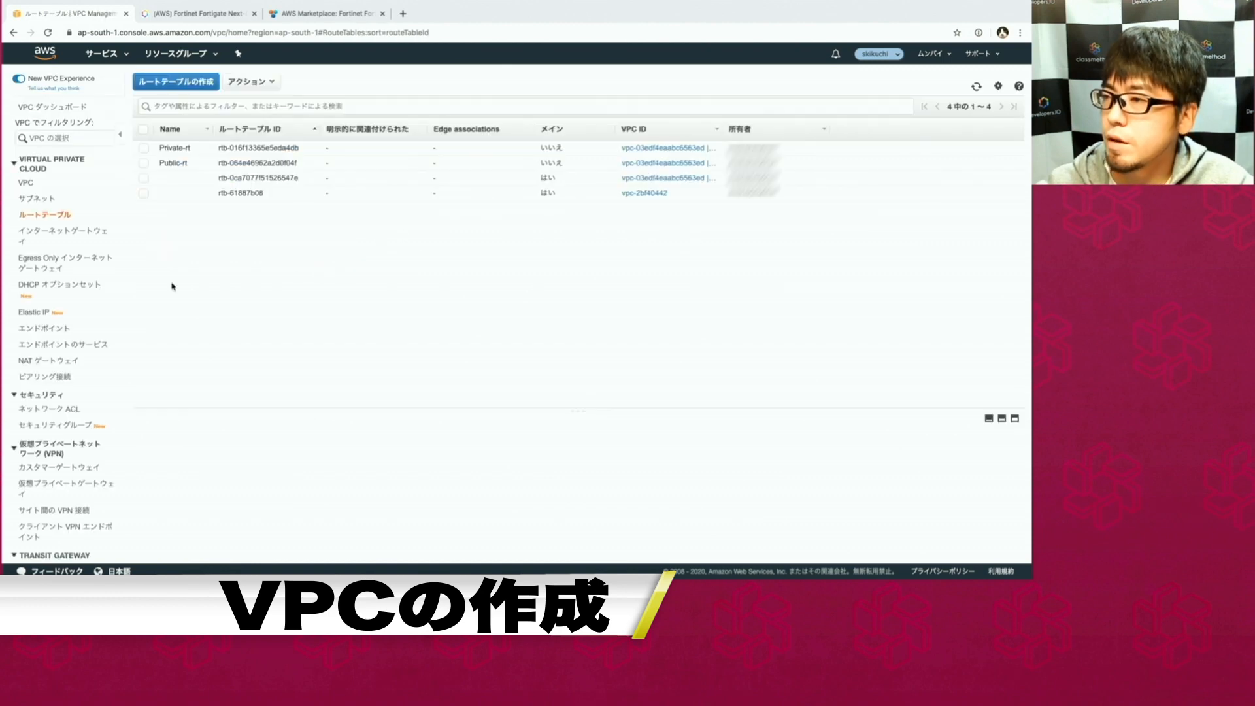
left_click(174, 163)
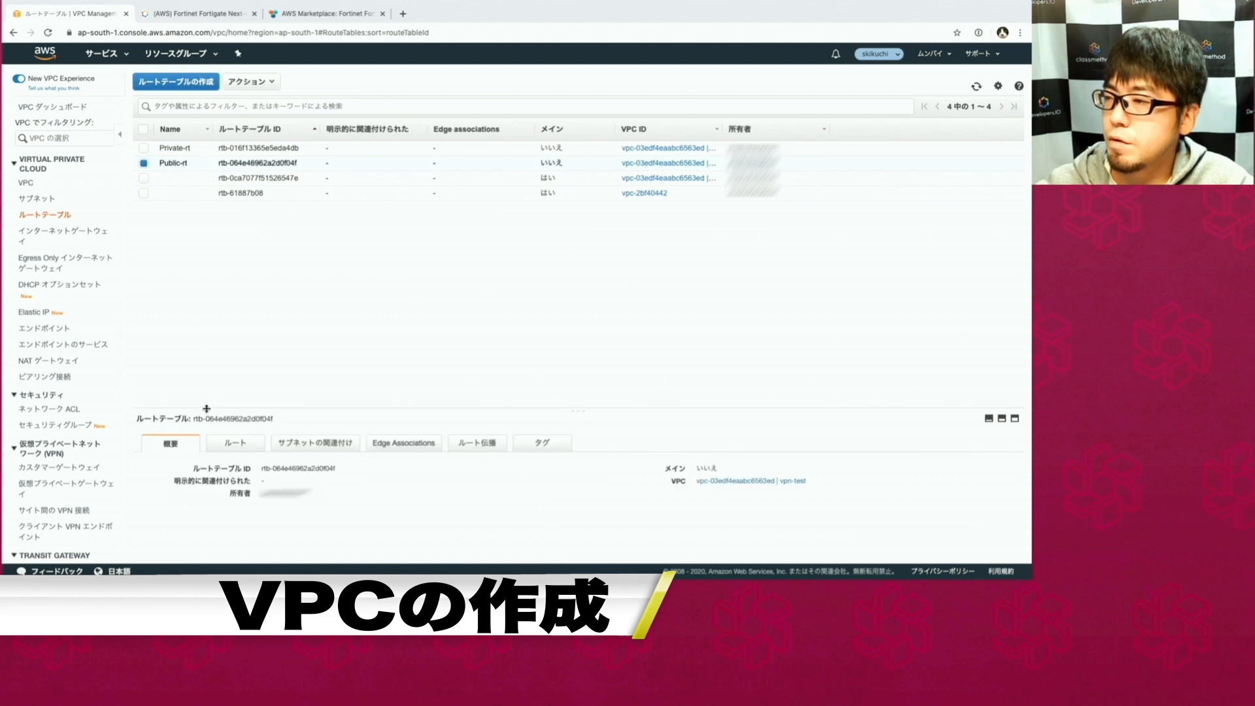
Add a 0.0.0.0/0 route in Public-rt targeting internet gateway igw-0ead380f95bb3e52a.
left_click(230, 267)
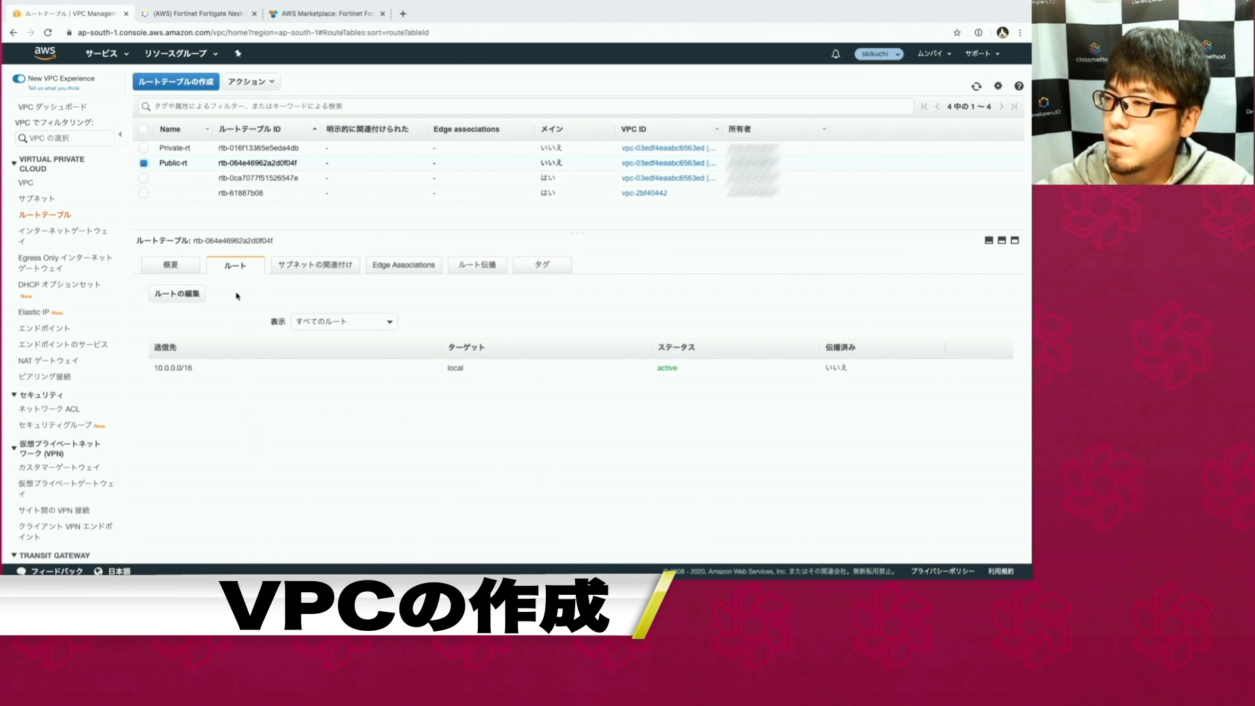
left_click(196, 292)
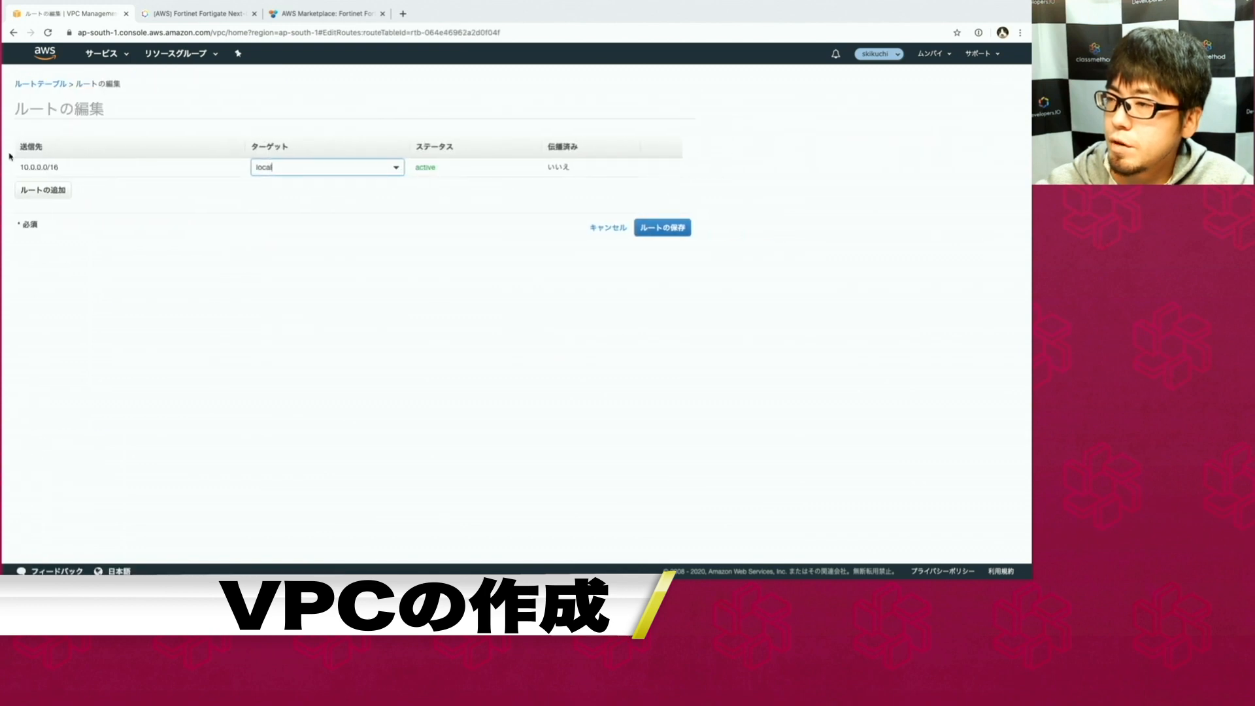
left_click(30, 189)
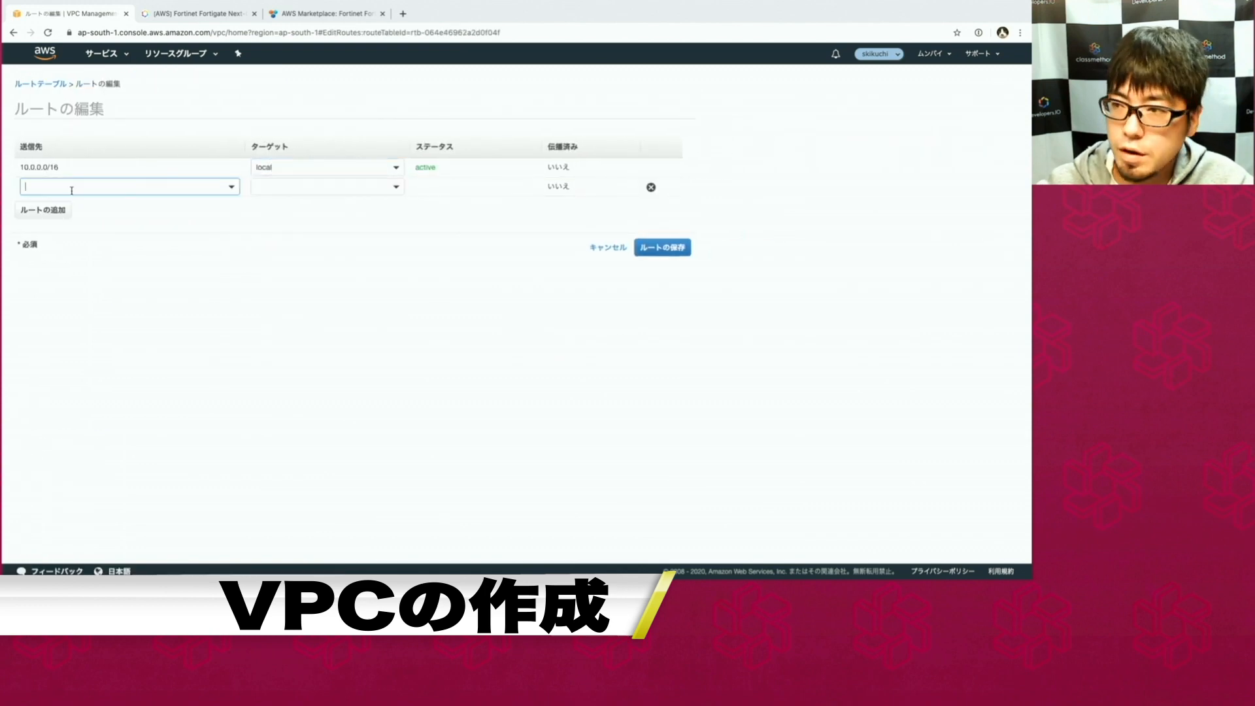
type("0.0.0.0")
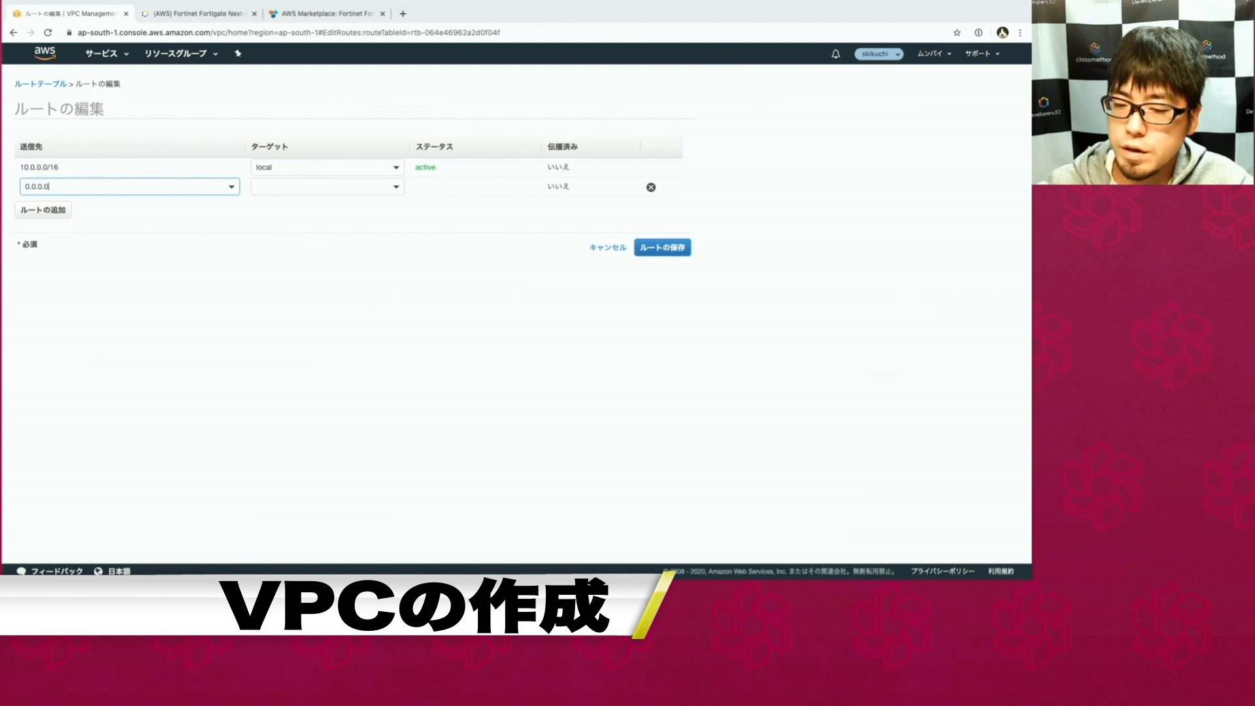
type("/")
type("0")
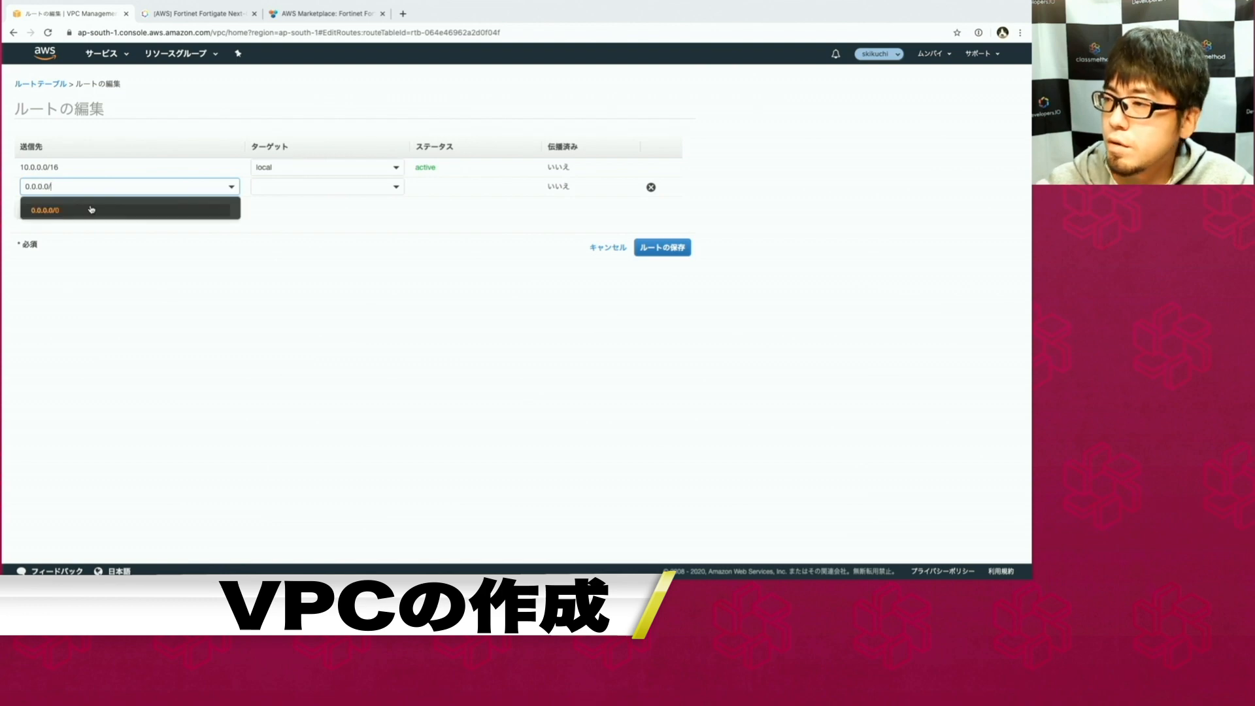
left_click(92, 209)
left_click(287, 186)
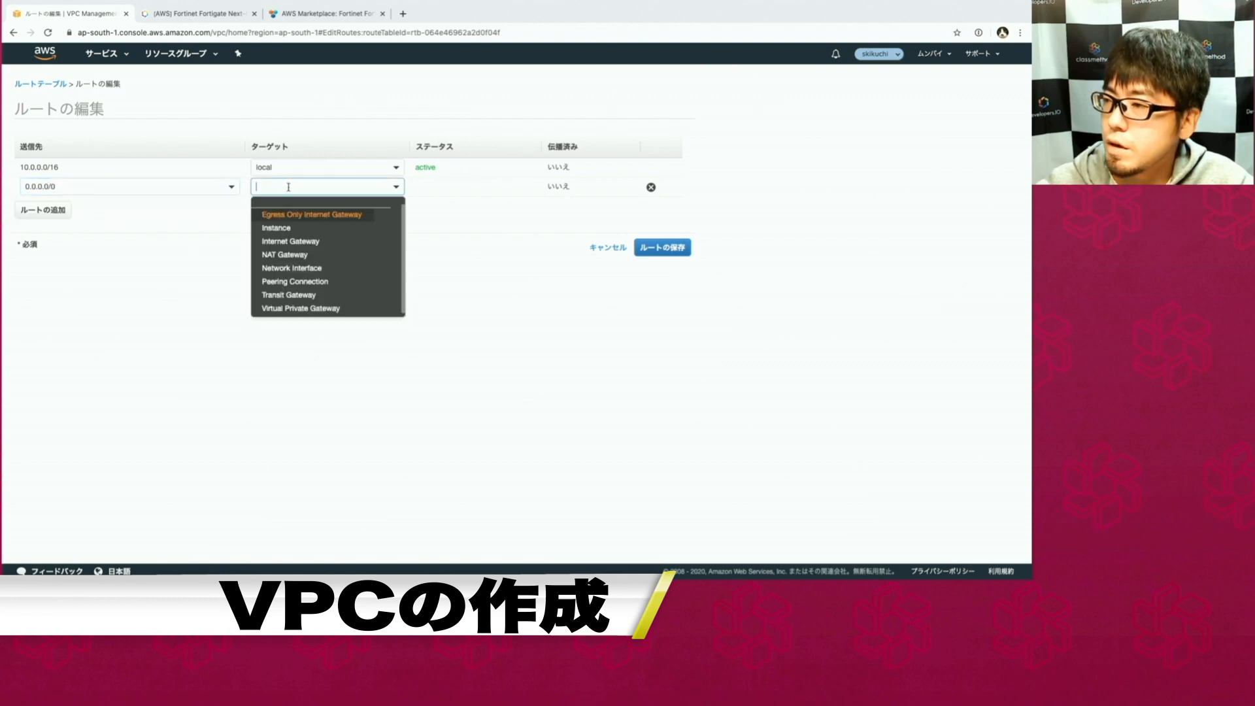
left_click(309, 239)
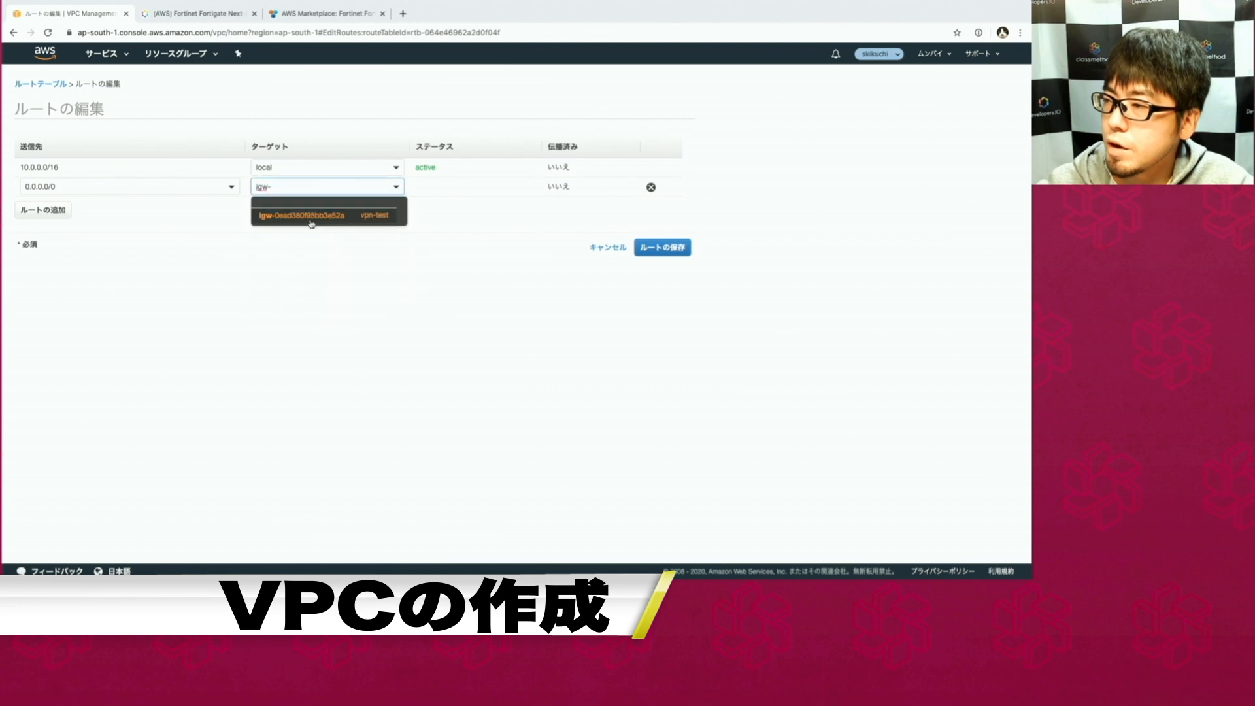
left_click(308, 217)
left_click(662, 248)
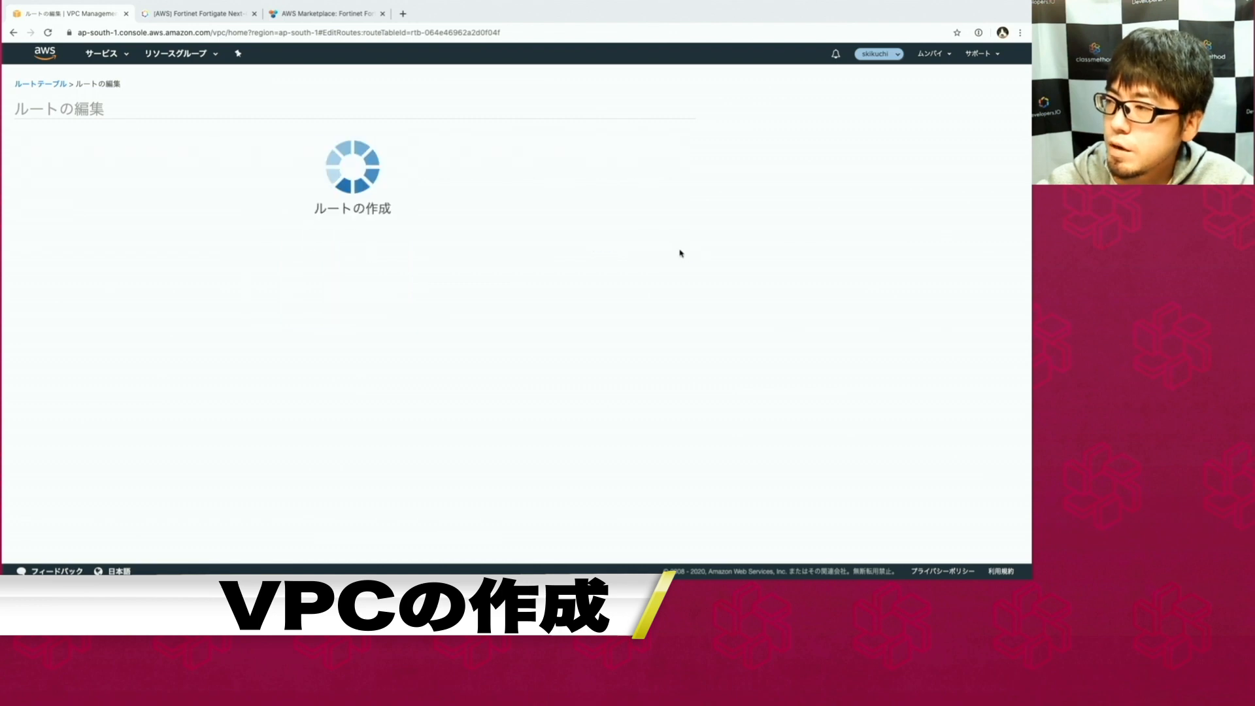
left_click(502, 176)
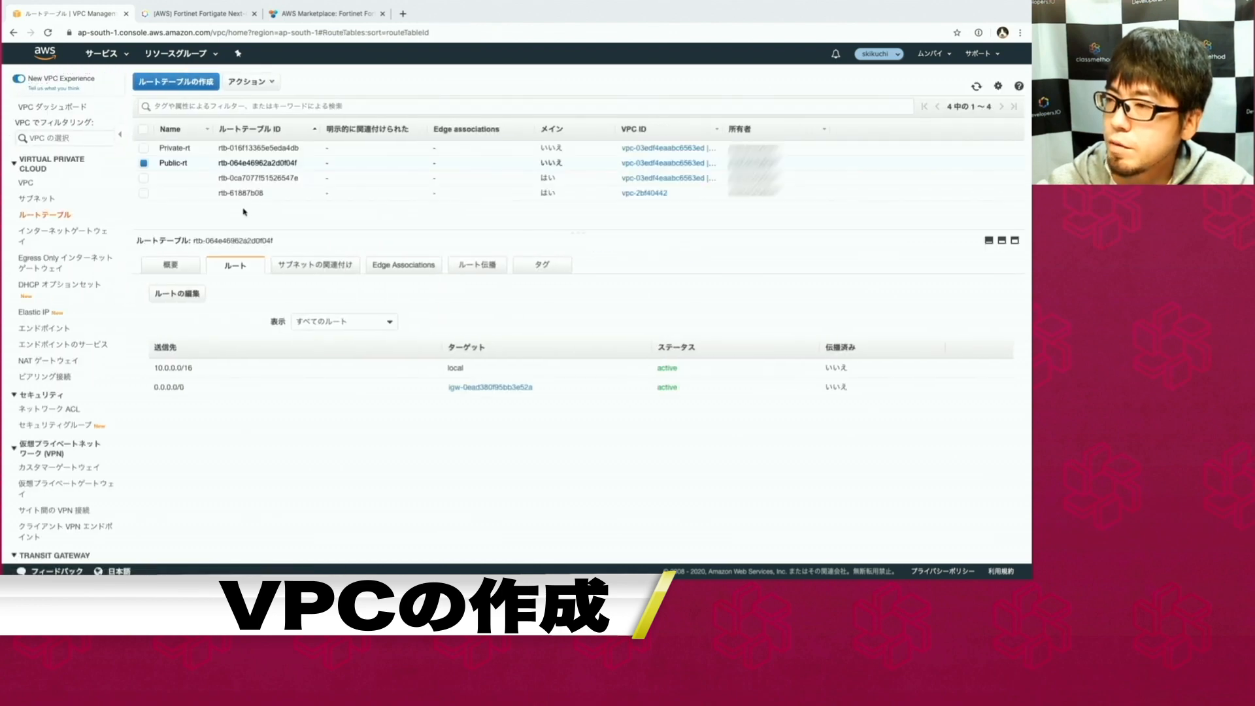
Associate public-subnet1 with the Public-rt route table.
left_click(47, 205)
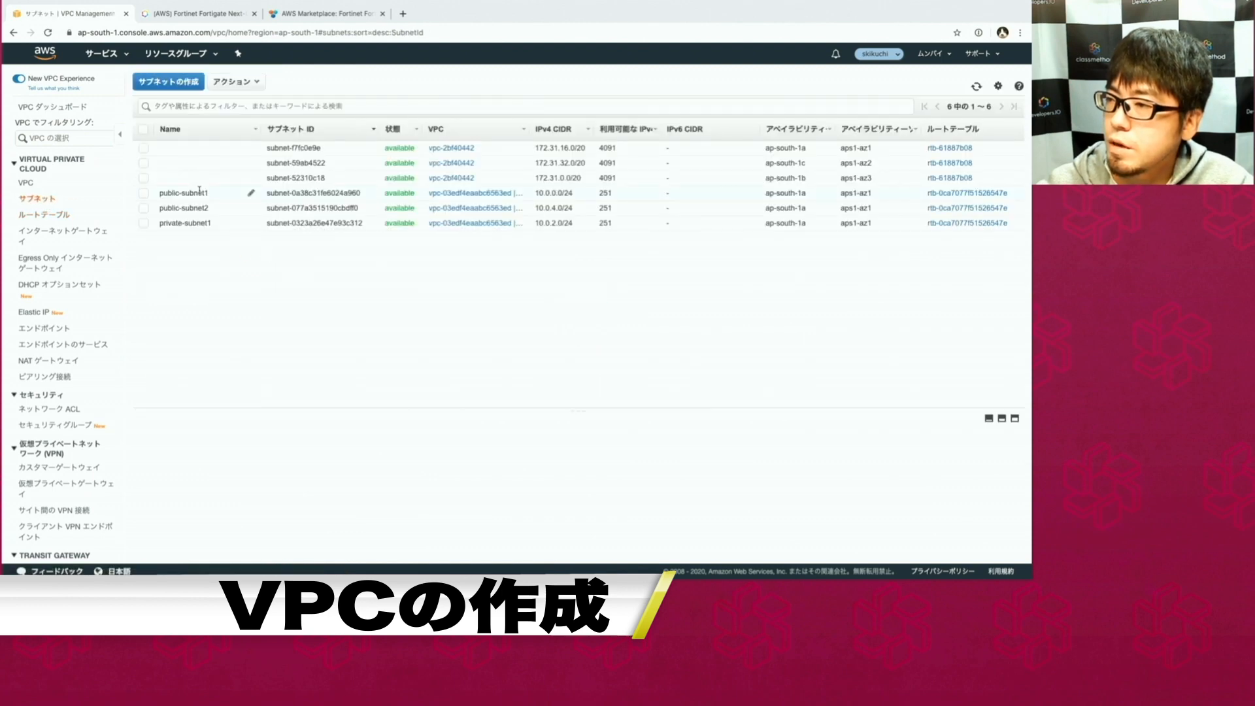
left_click(196, 191)
left_click_drag(231, 411, 238, 253)
left_click(304, 285)
left_click(248, 306)
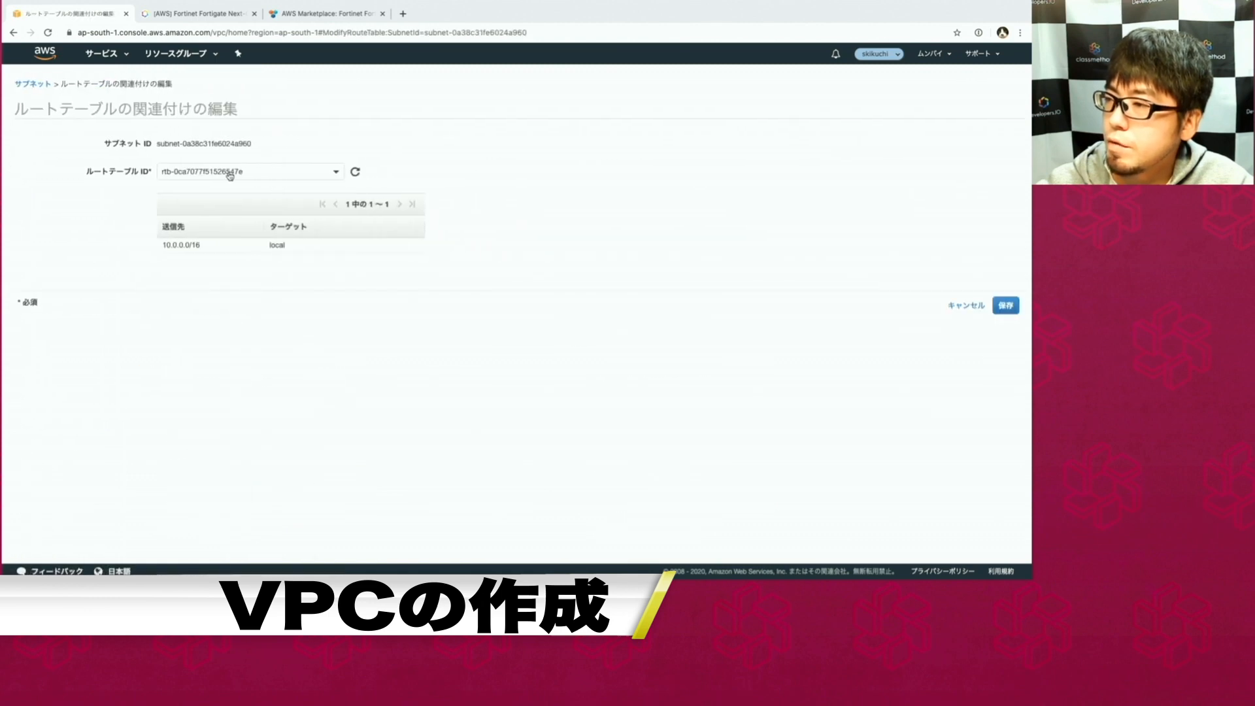
left_click(302, 171)
left_click(260, 243)
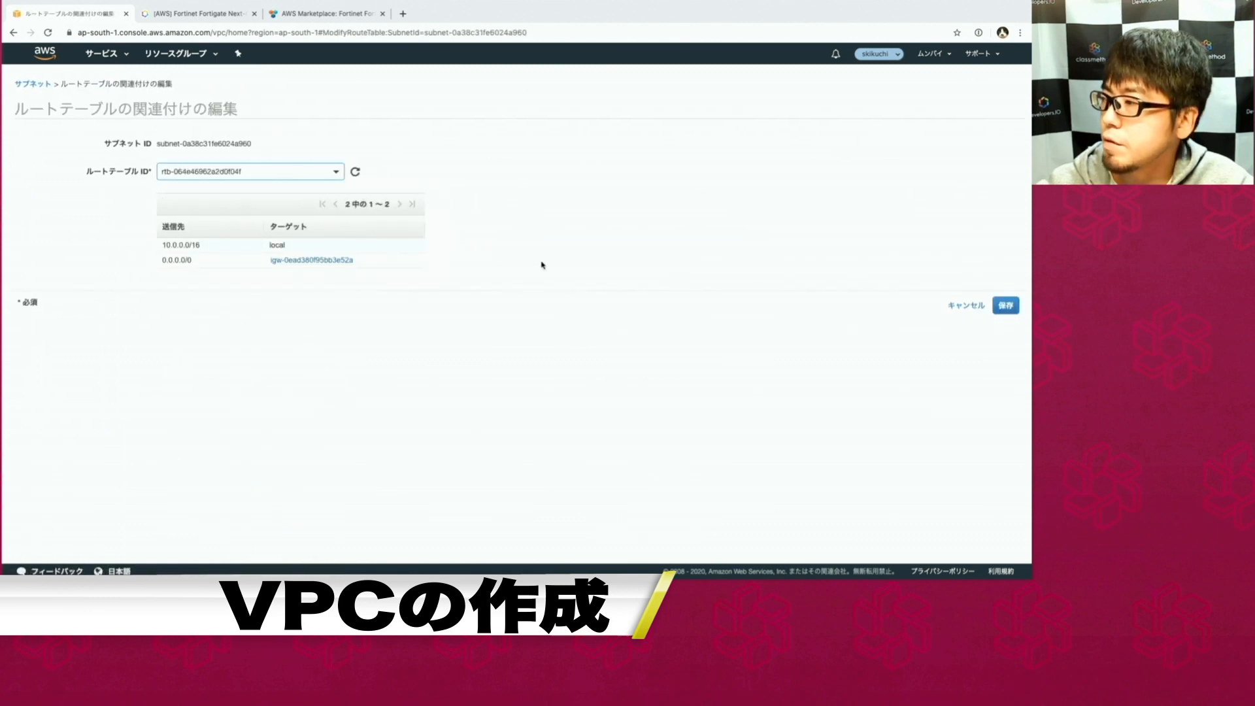
left_click(1003, 305)
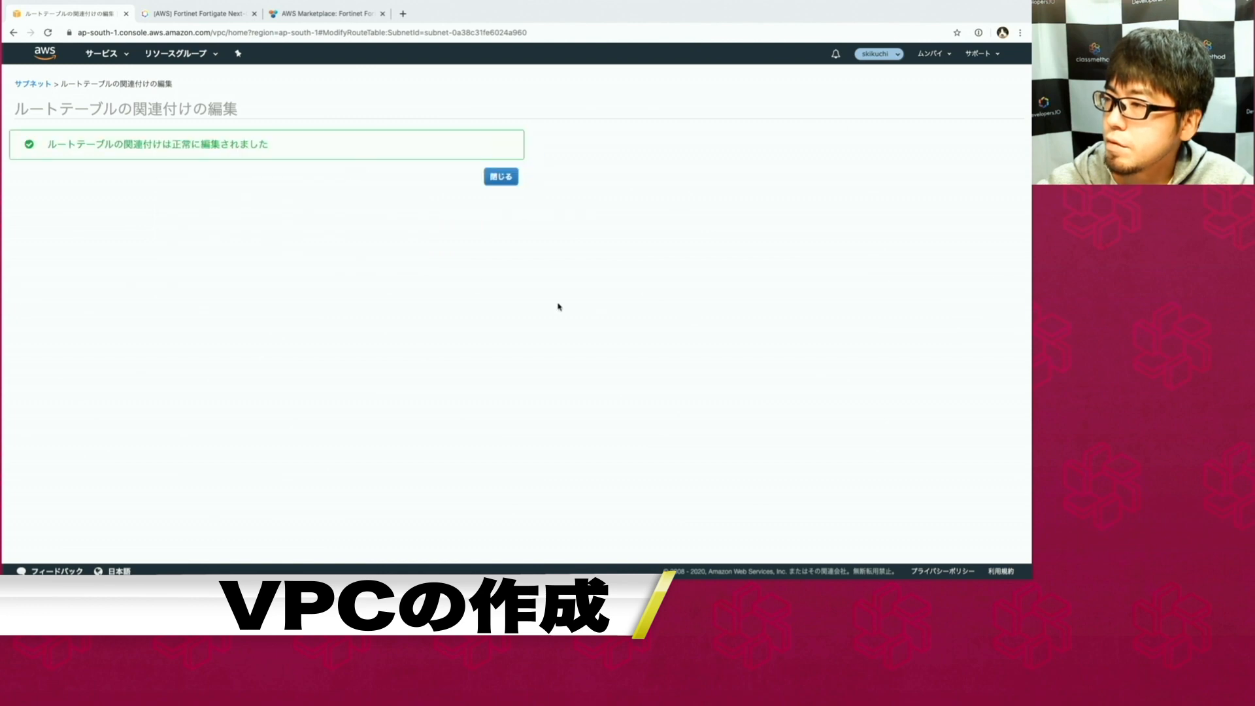
left_click(493, 182)
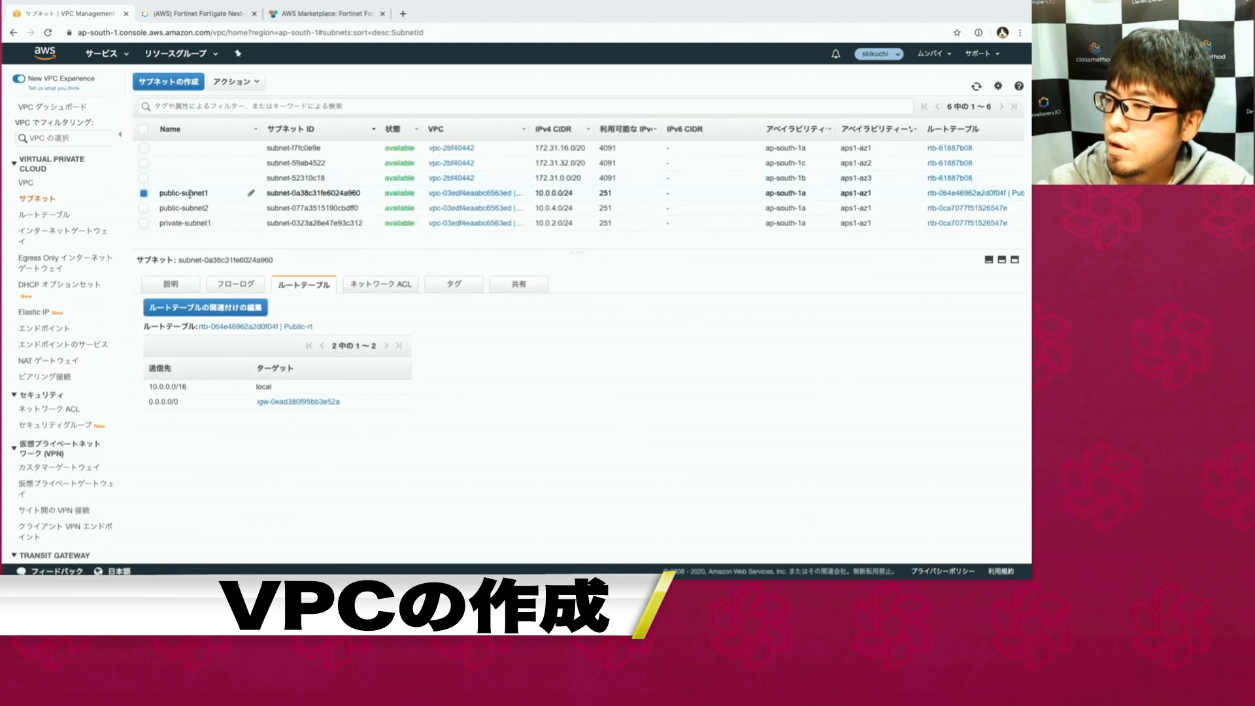
Associate public-subnet2 with the Public-rt route table.
left_click(193, 207)
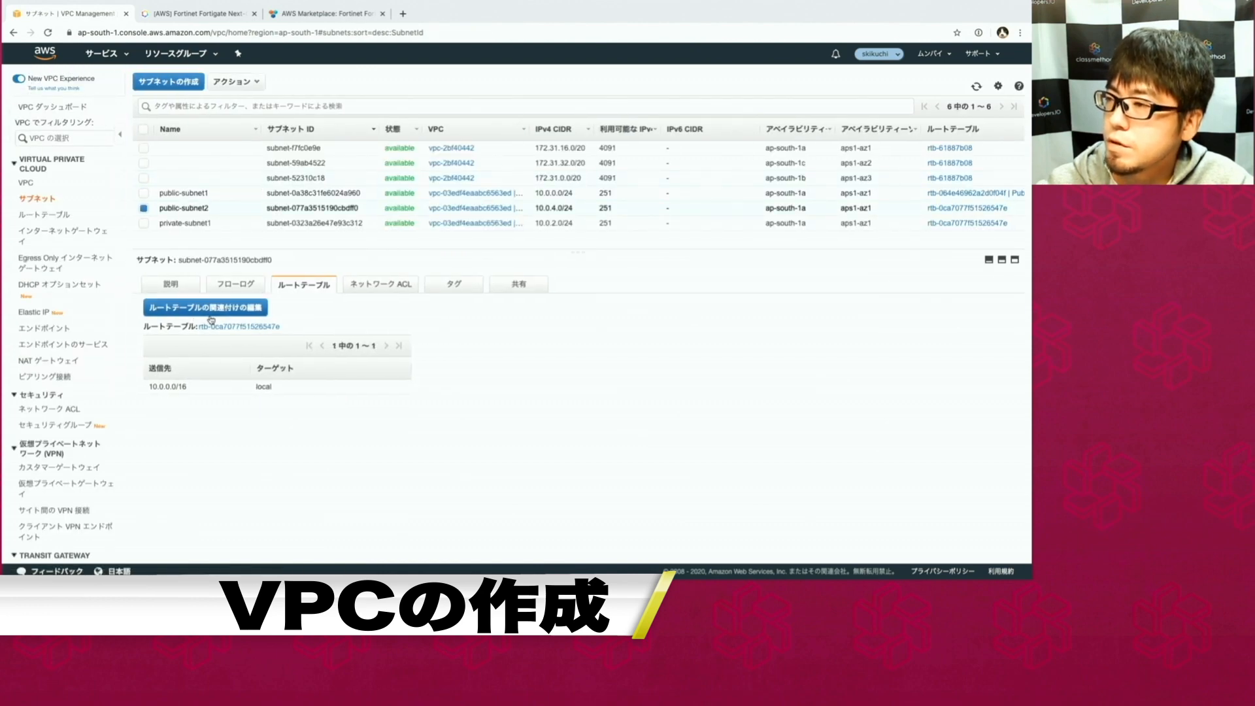
left_click(213, 308)
left_click(232, 173)
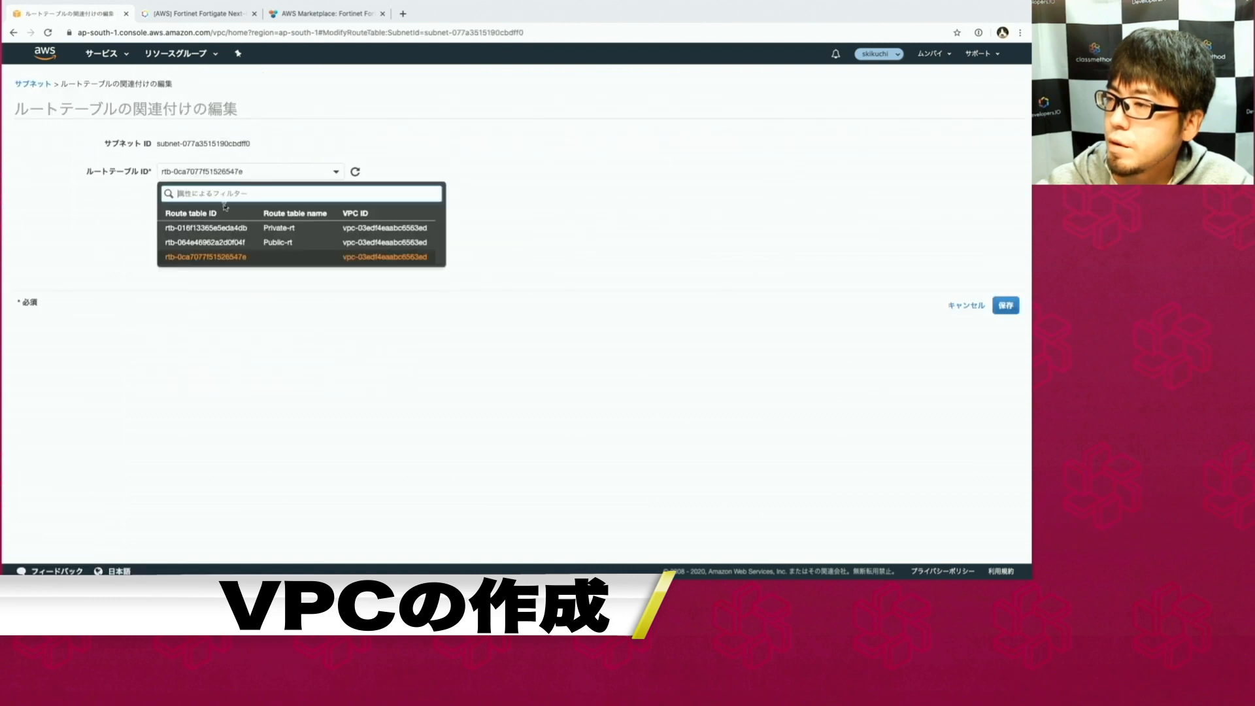
left_click(217, 241)
left_click(1005, 306)
left_click(511, 179)
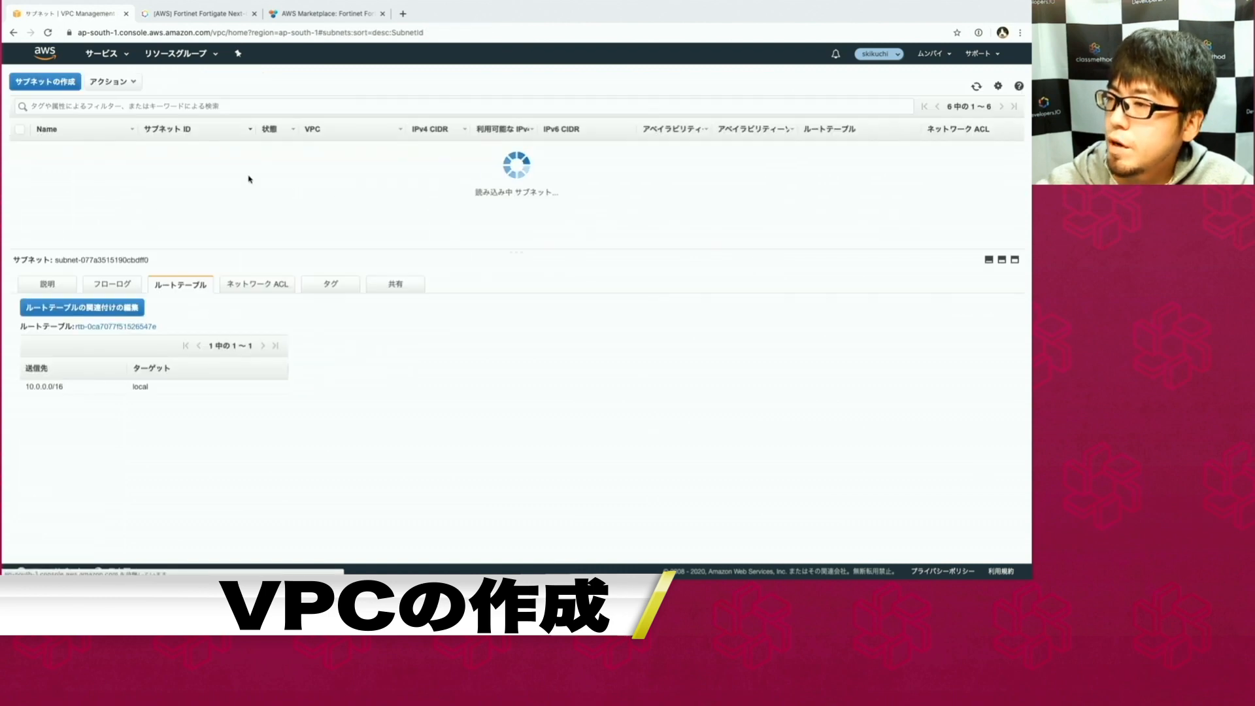
Associate private-subnet1 with Private-rt, then open Console Home in a new tab.
left_click(251, 223)
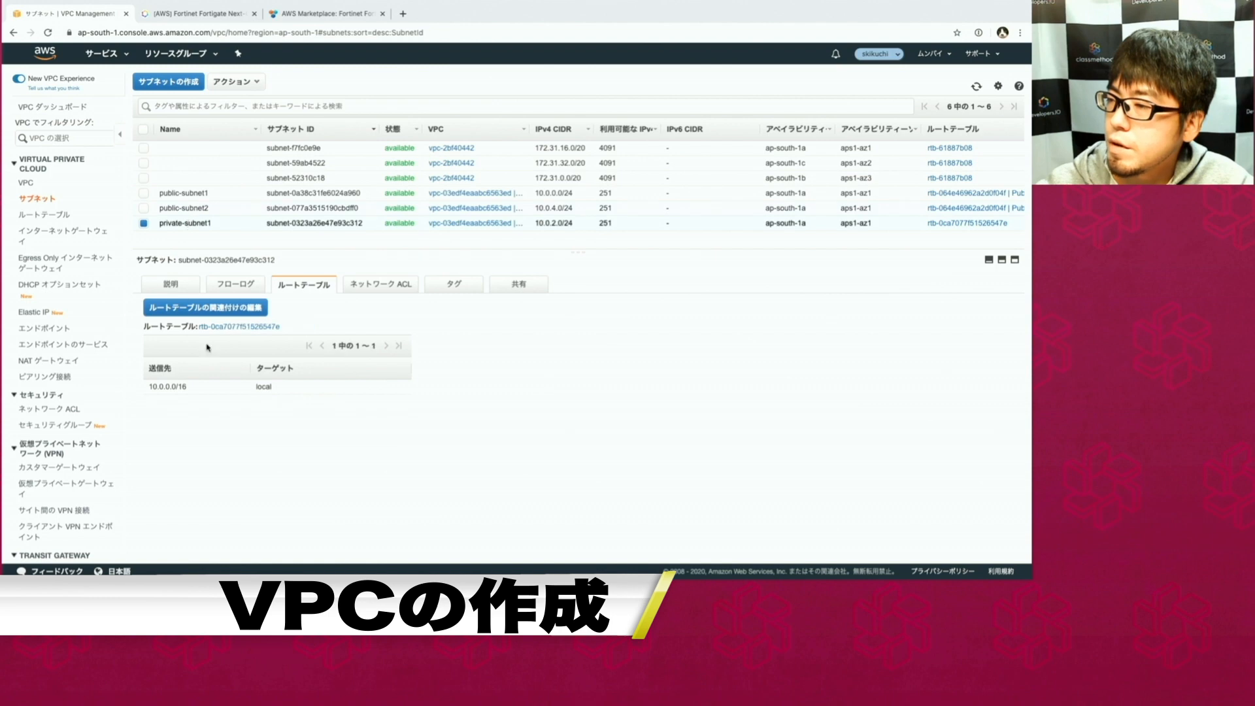
left_click(208, 309)
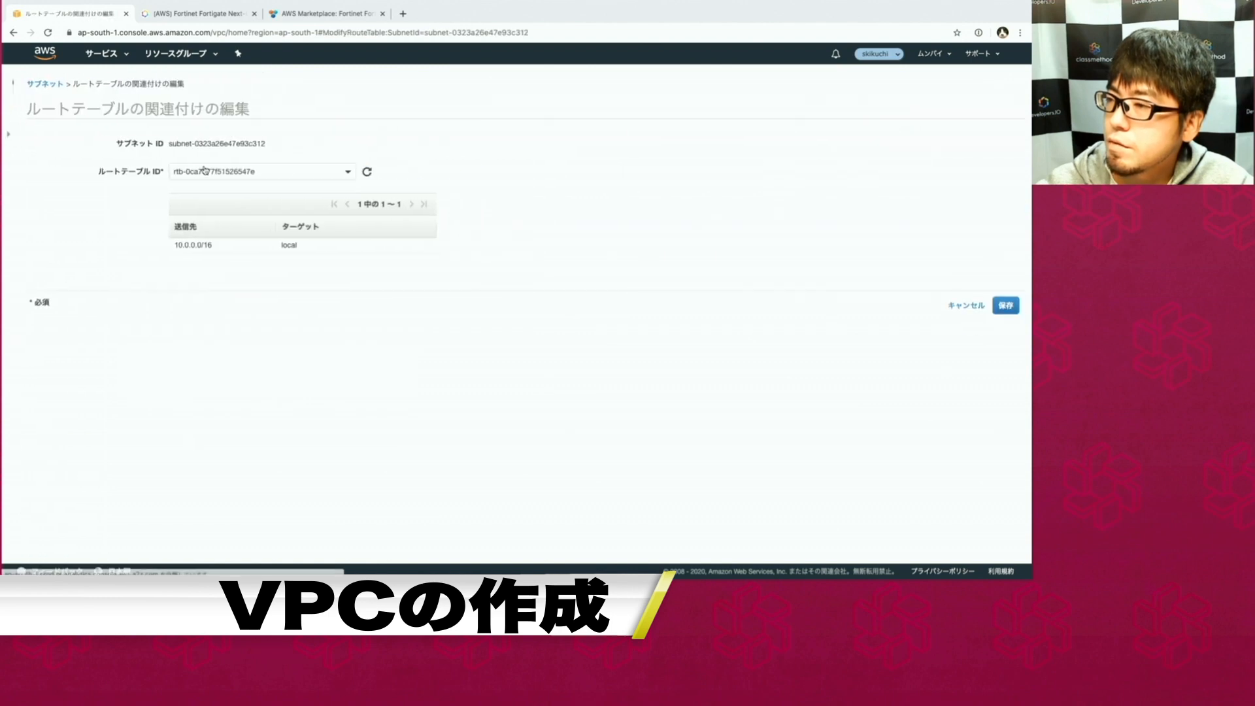
left_click(205, 172)
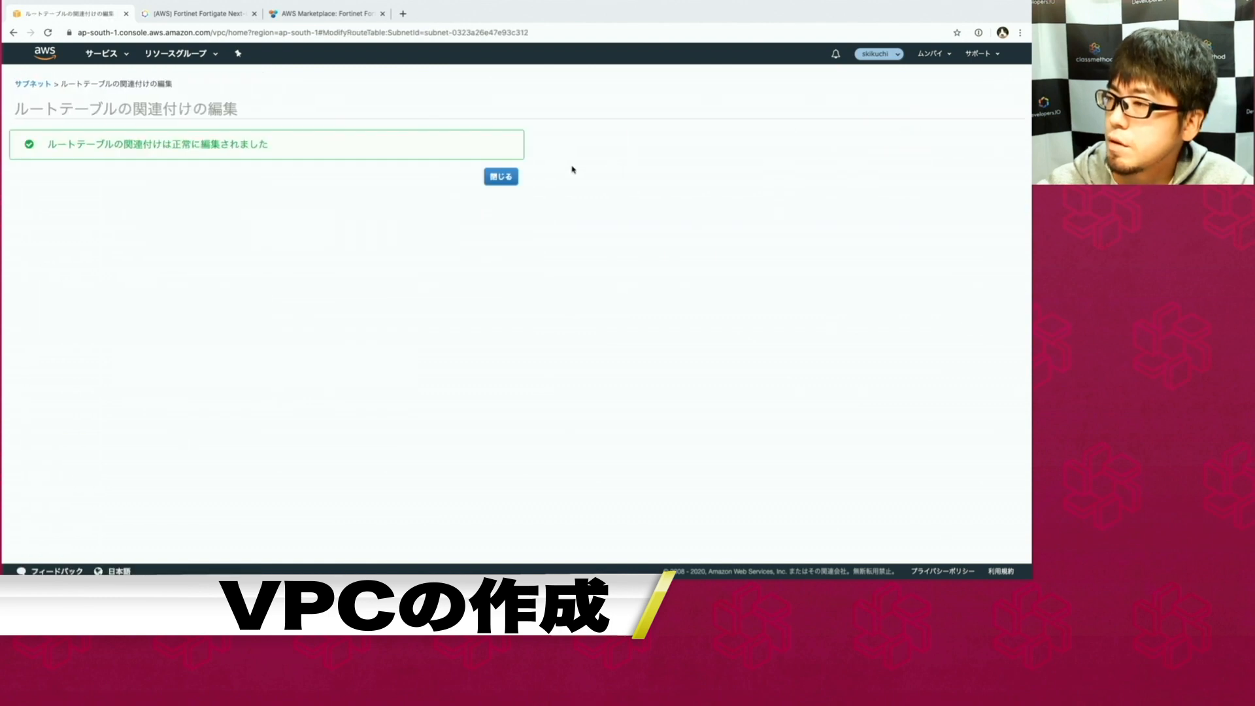
left_click(500, 173)
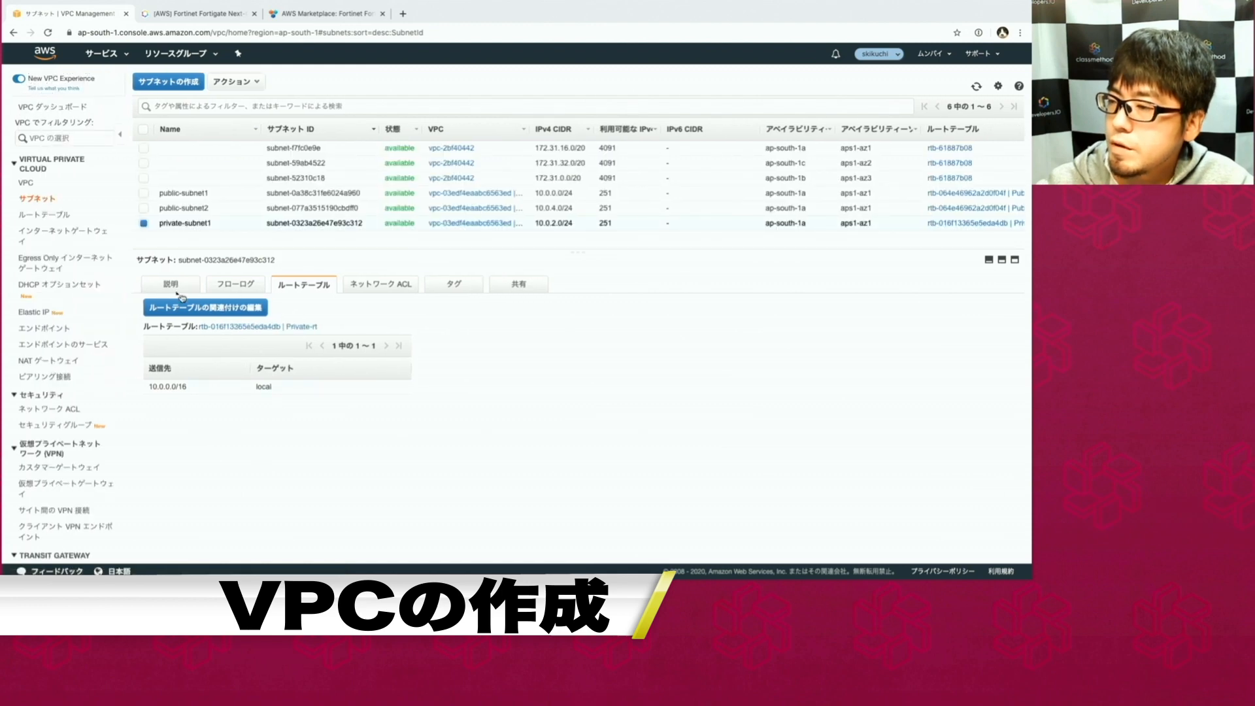
left_click_drag(195, 389, 149, 386)
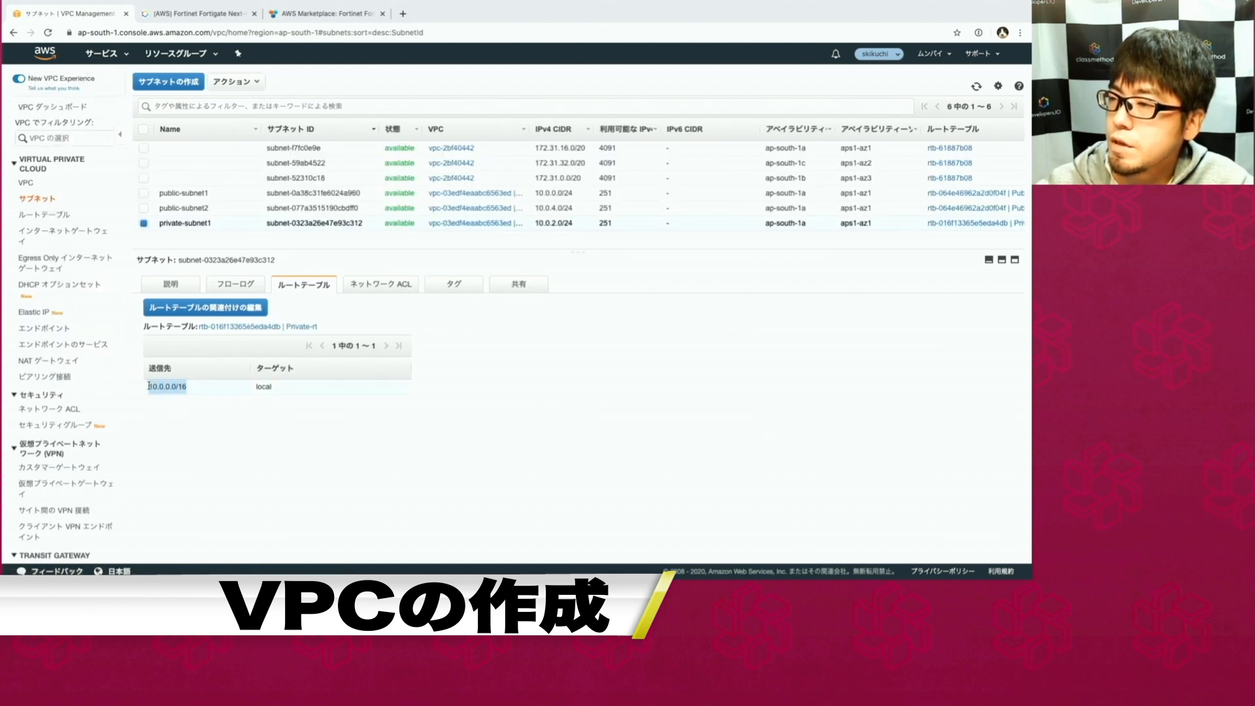
left_click(222, 212)
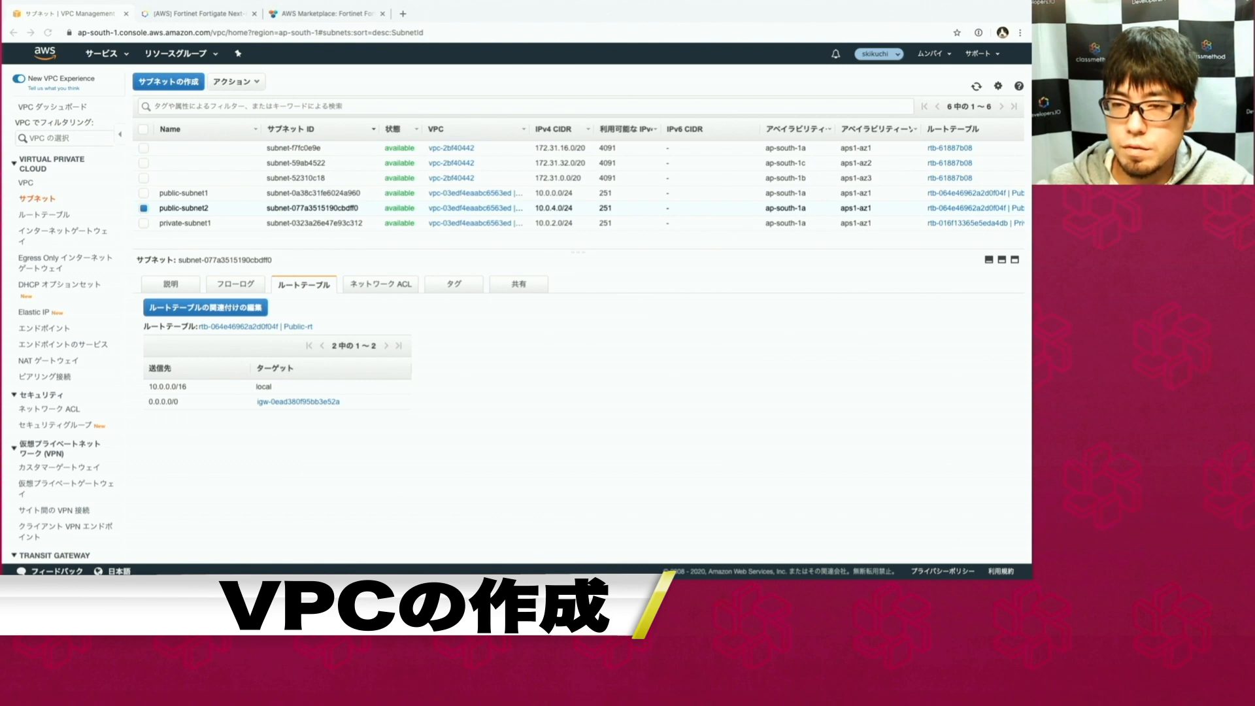
left_click(44, 51, "shift+super")
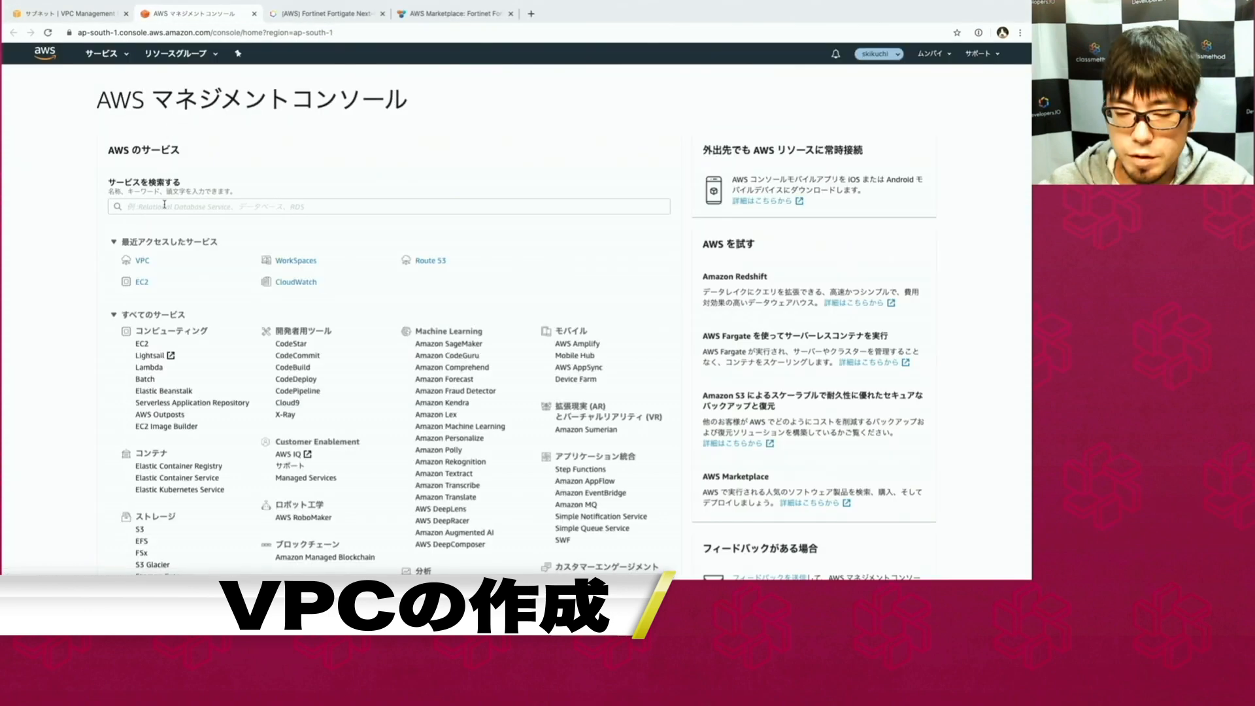
In EC2, start a security group named management for the vpn-test VPC.
left_click(164, 204)
type("ec2")
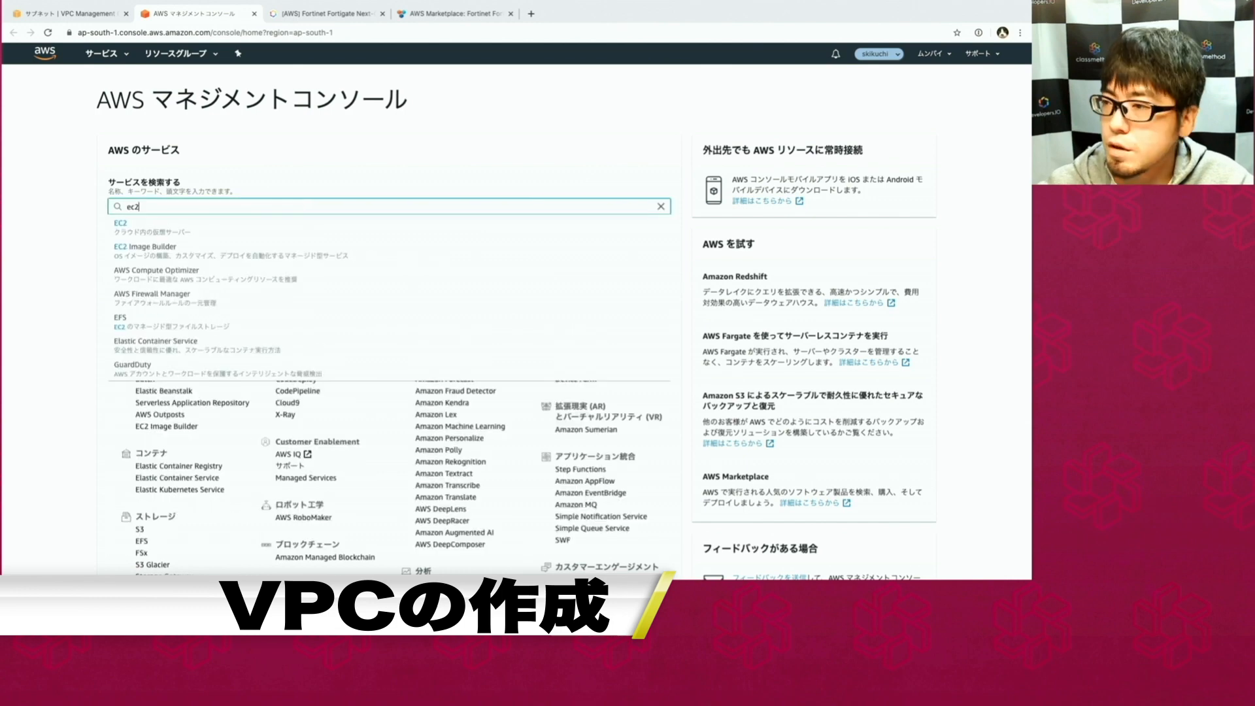
key("Return")
left_click(54, 478)
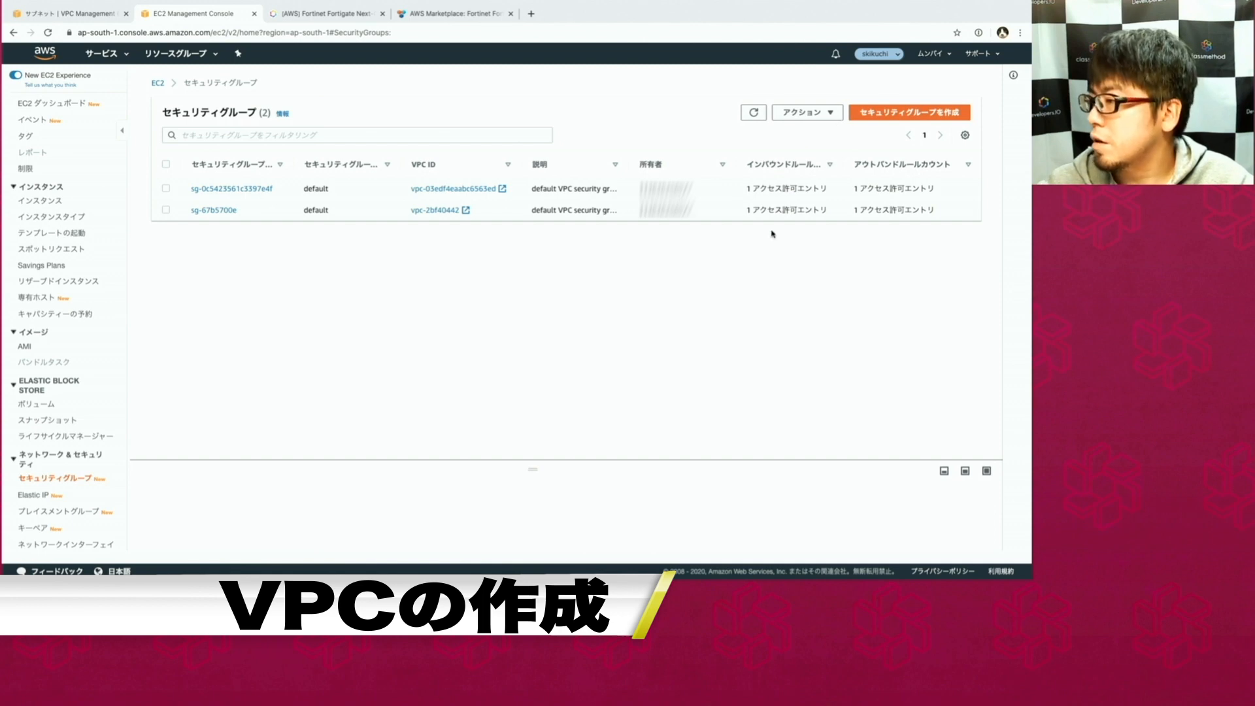
left_click_drag(586, 464, 588, 361)
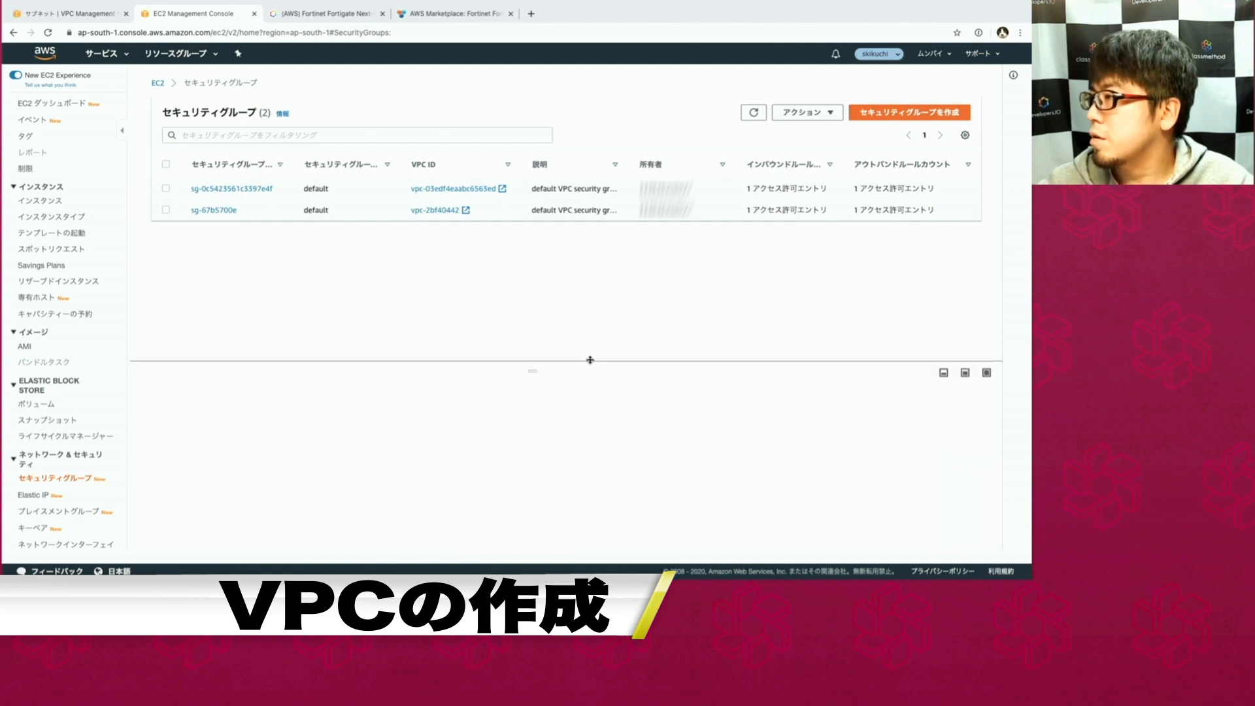
left_click(910, 112)
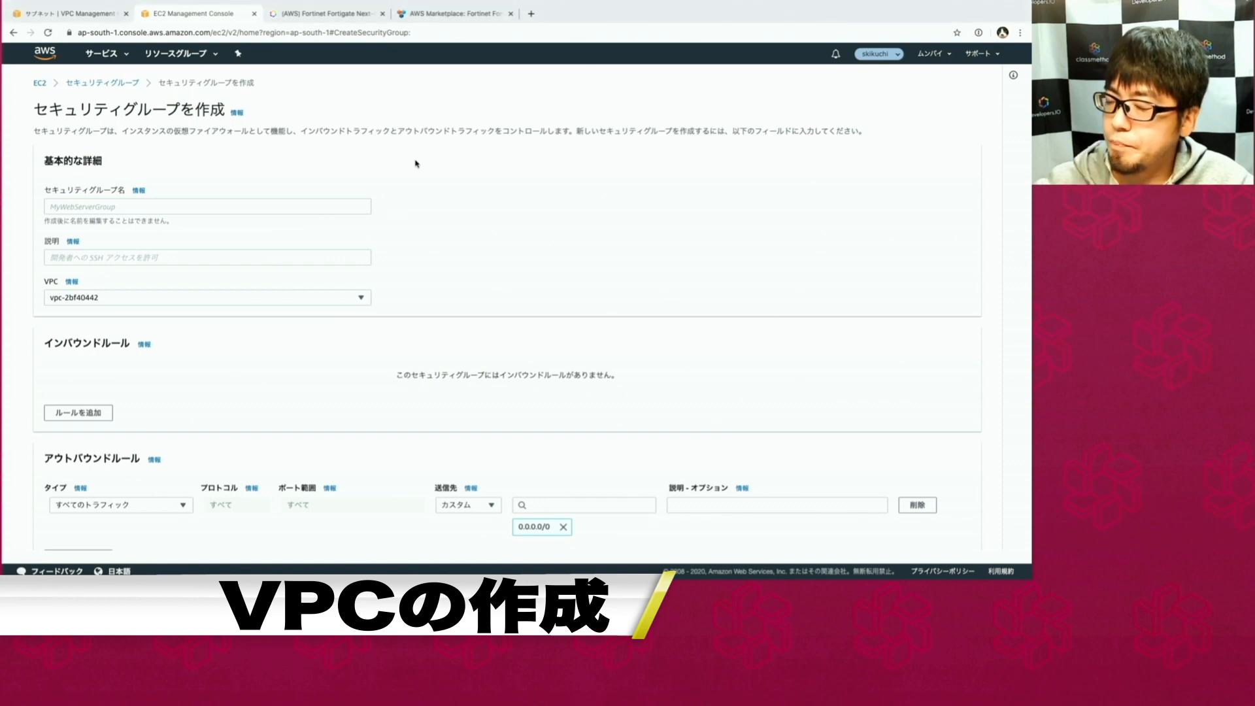
left_click(227, 208)
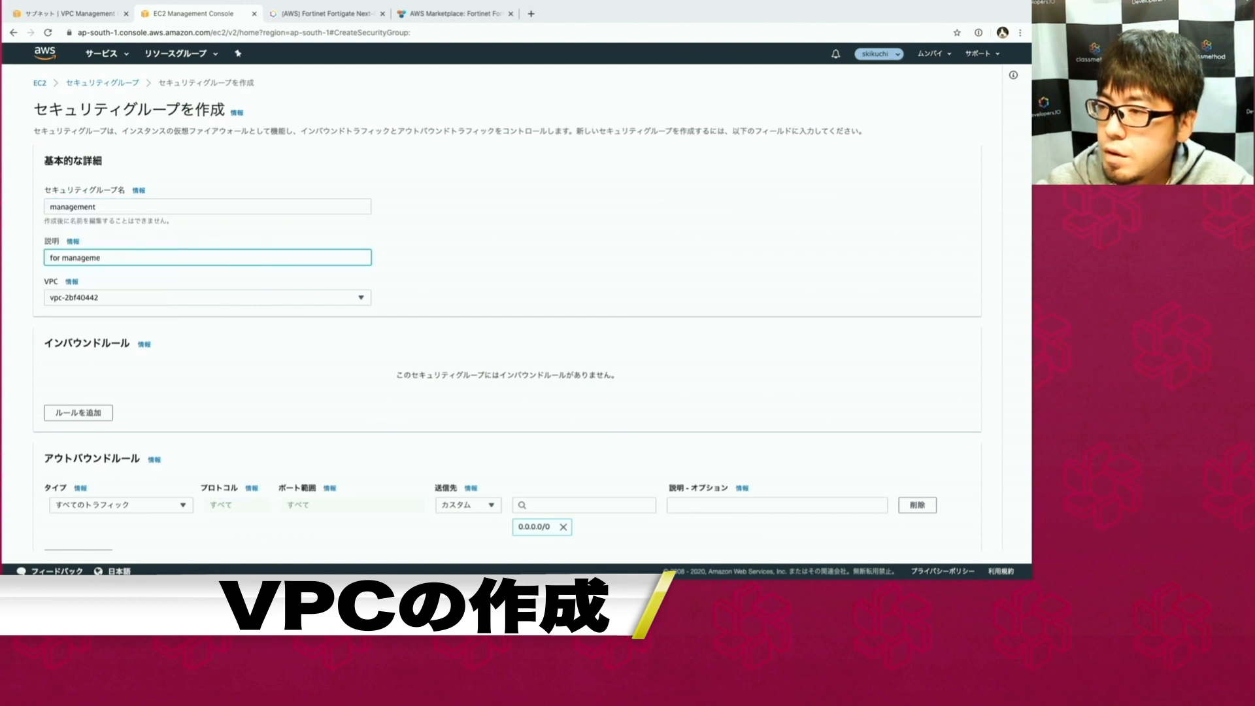
type("nt access")
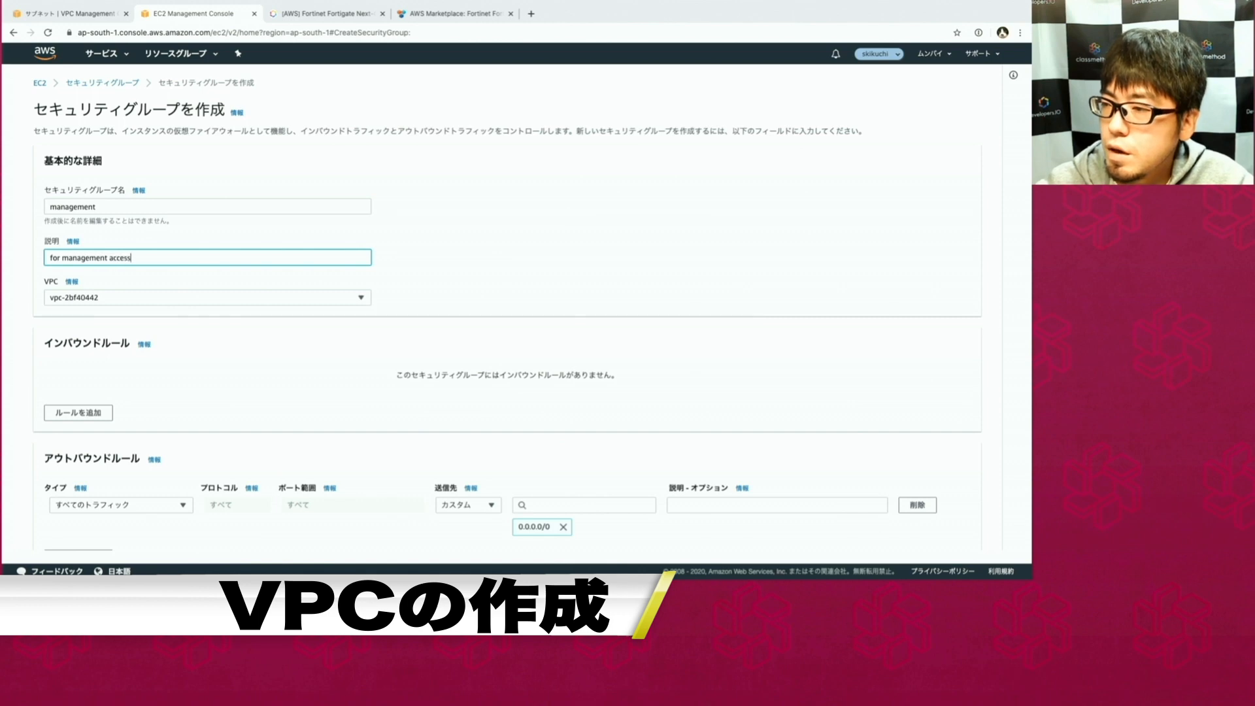
left_click(102, 293)
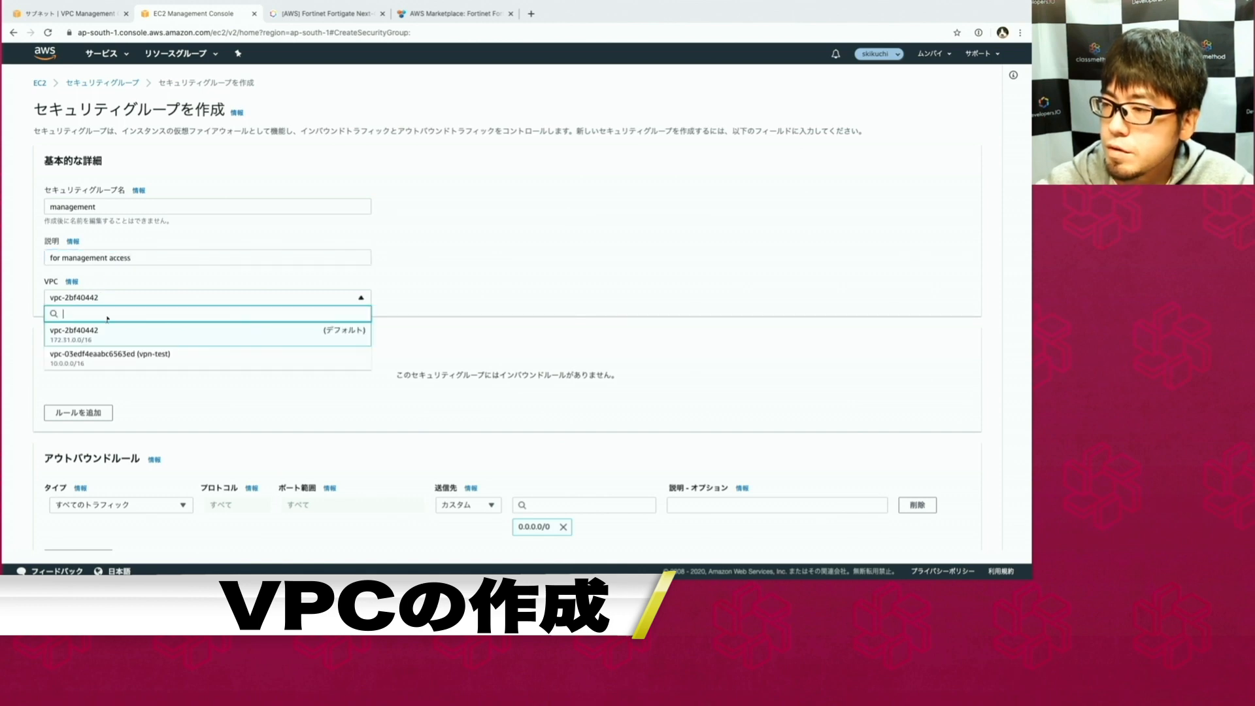
left_click(114, 357)
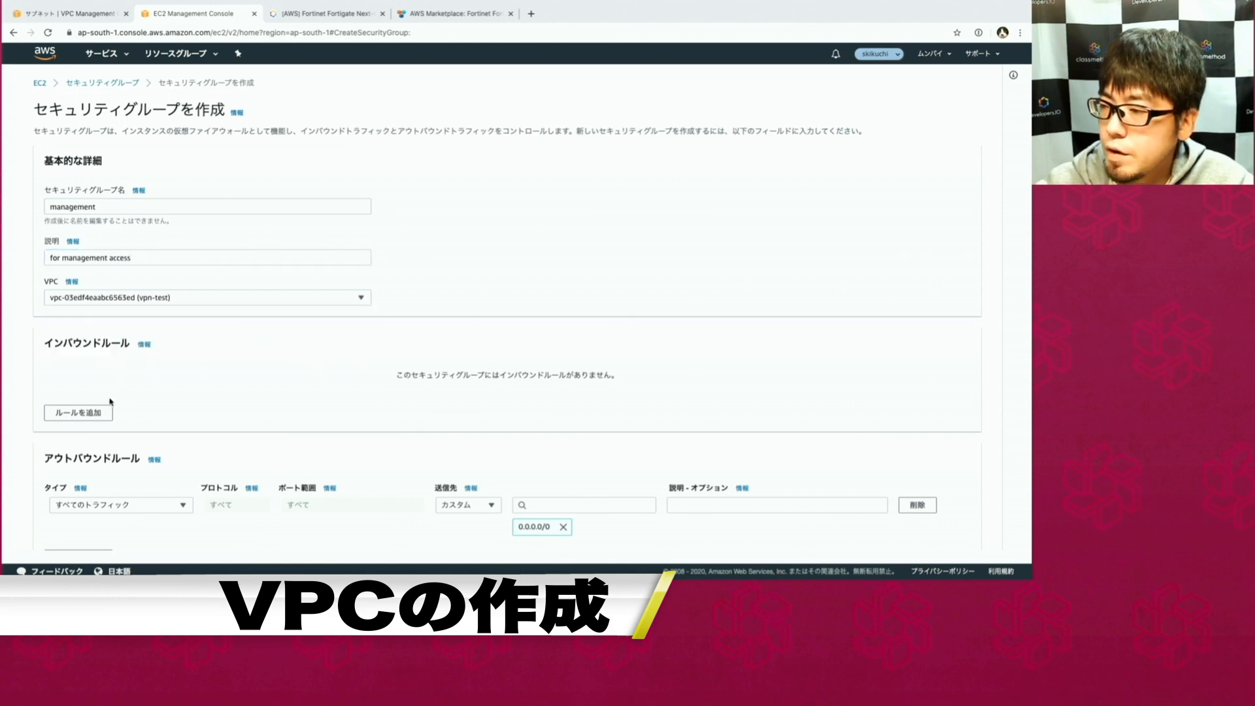
scroll(105, 392, "down", 1)
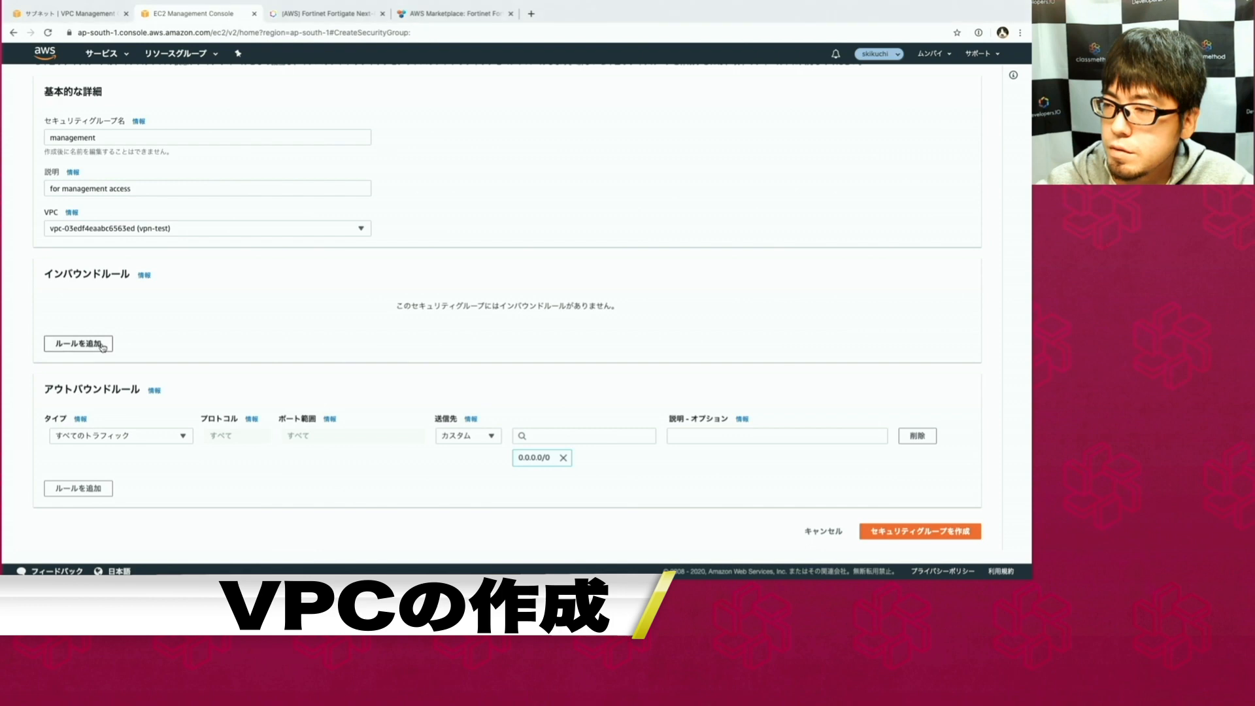
Add inbound rules for HTTP, HTTPS and SSH.
left_click(102, 343)
left_click(95, 353)
left_click(86, 372)
left_click(82, 394)
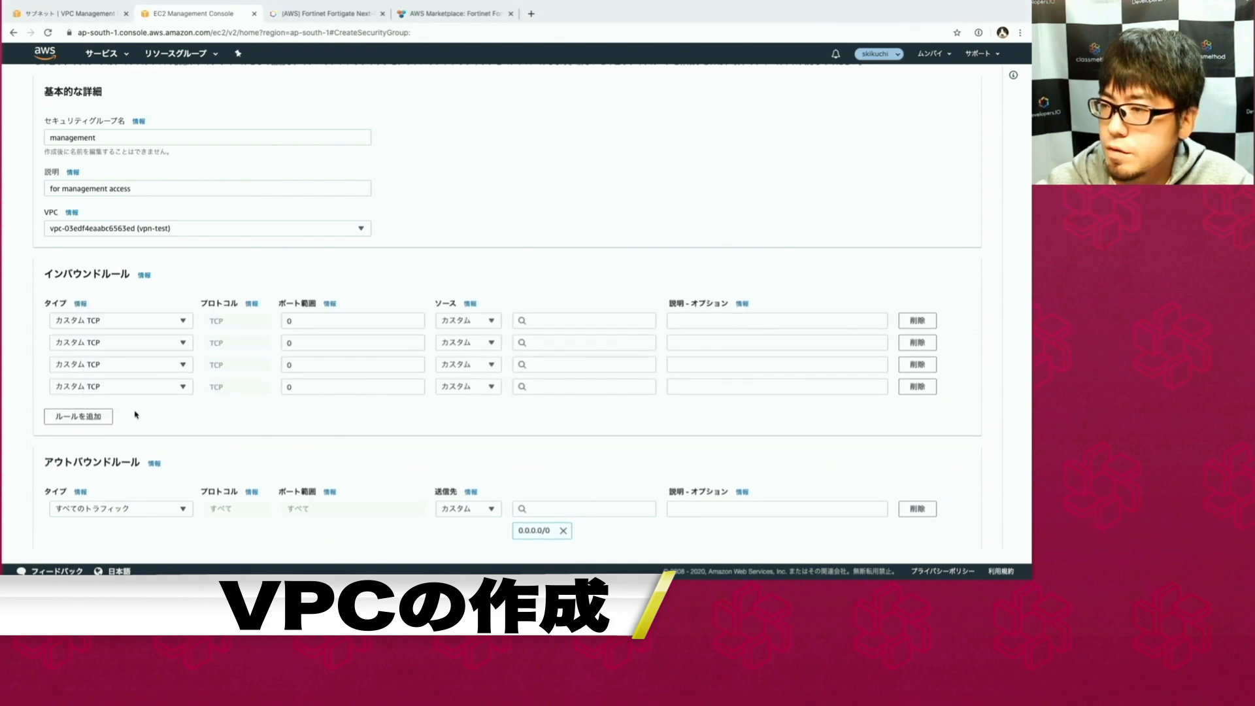
left_click(112, 321)
left_click(154, 225)
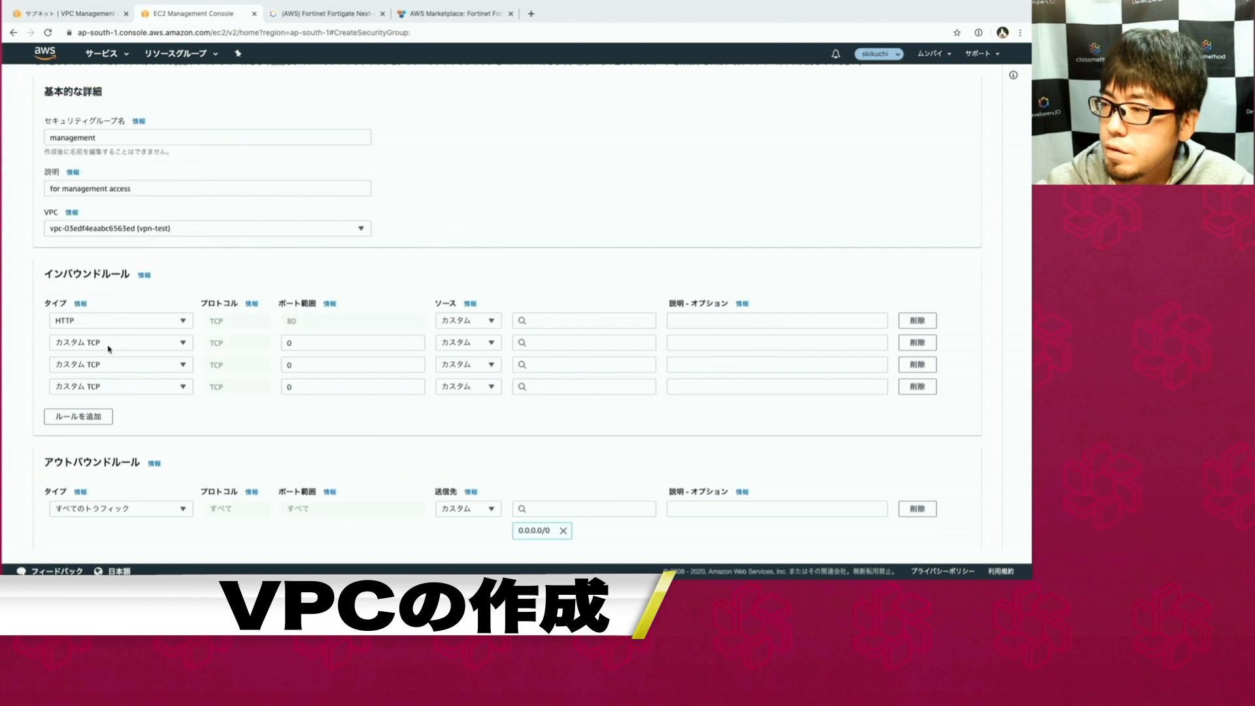
left_click(109, 347)
scroll(119, 278, "down", 5)
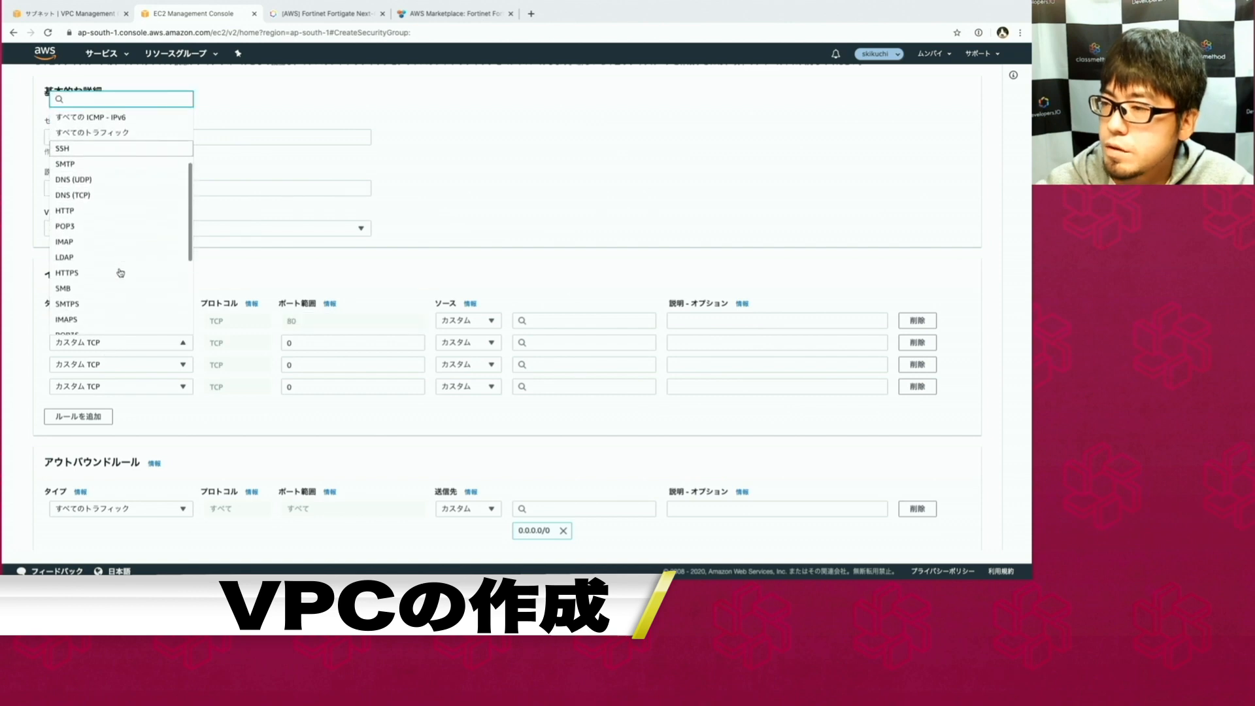
left_click(108, 273)
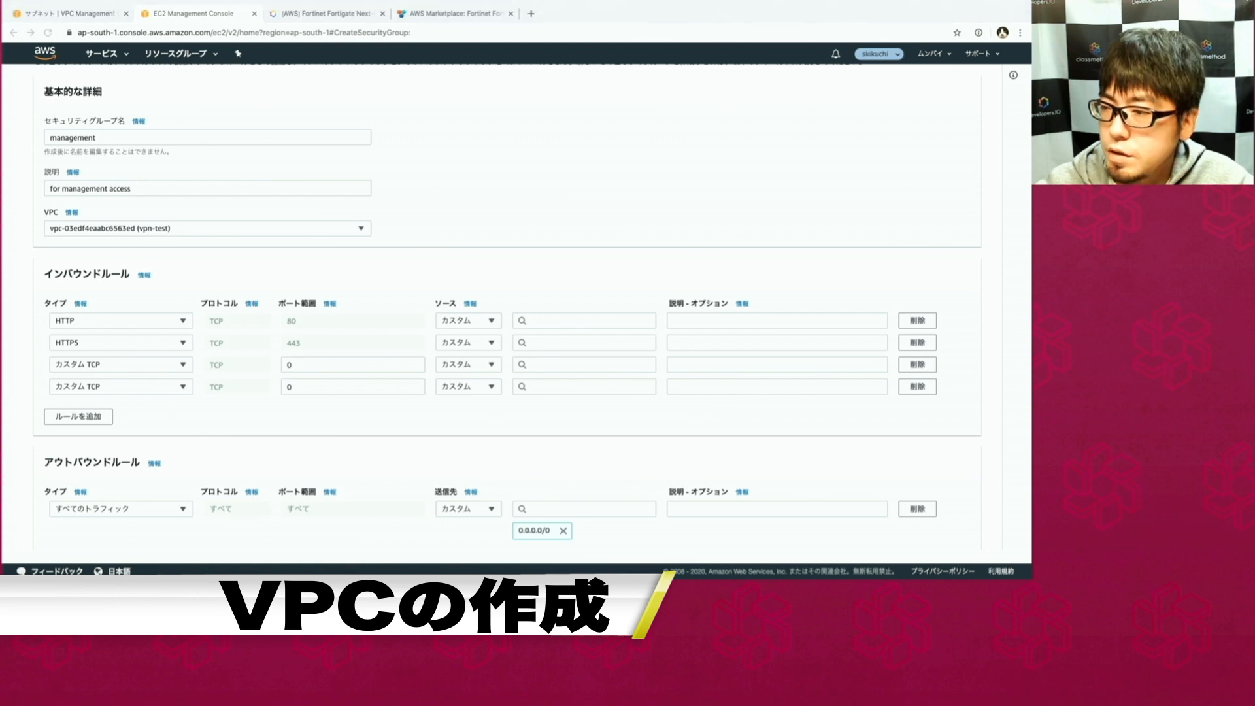
left_click(118, 364)
left_click(129, 334)
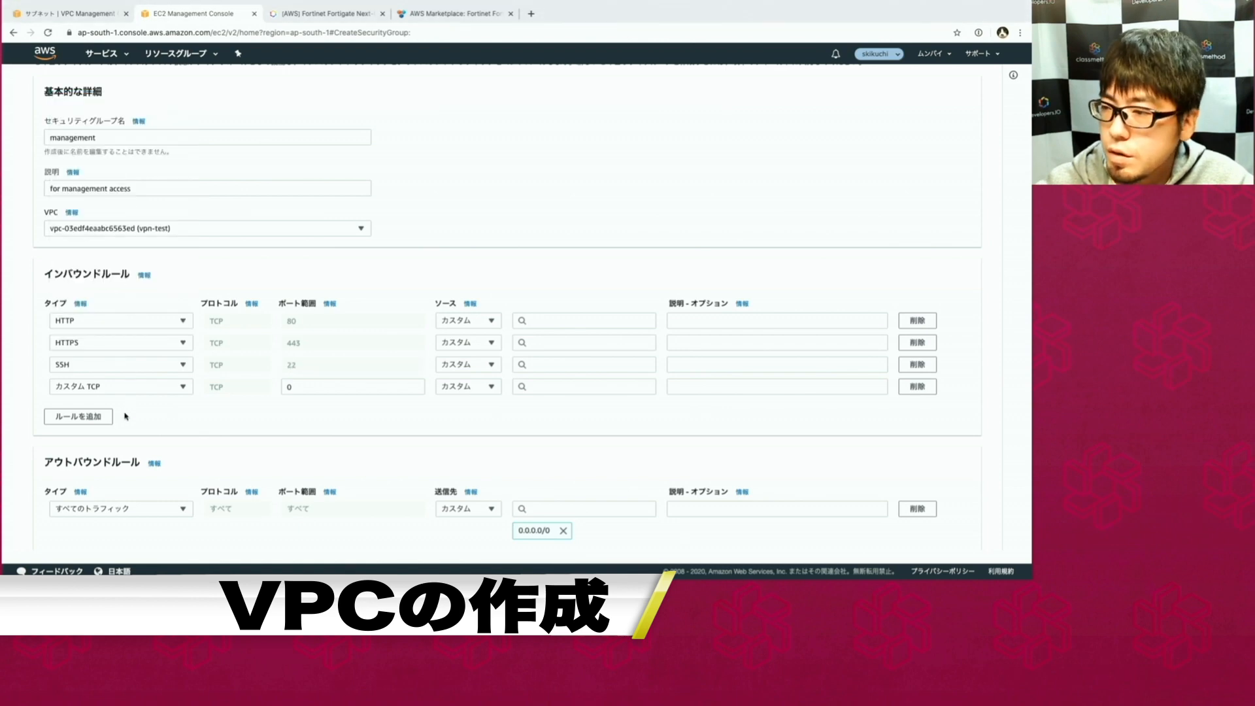
Add custom TCP inbound rules for ports 8080, 541 and 3000.
left_click(288, 386)
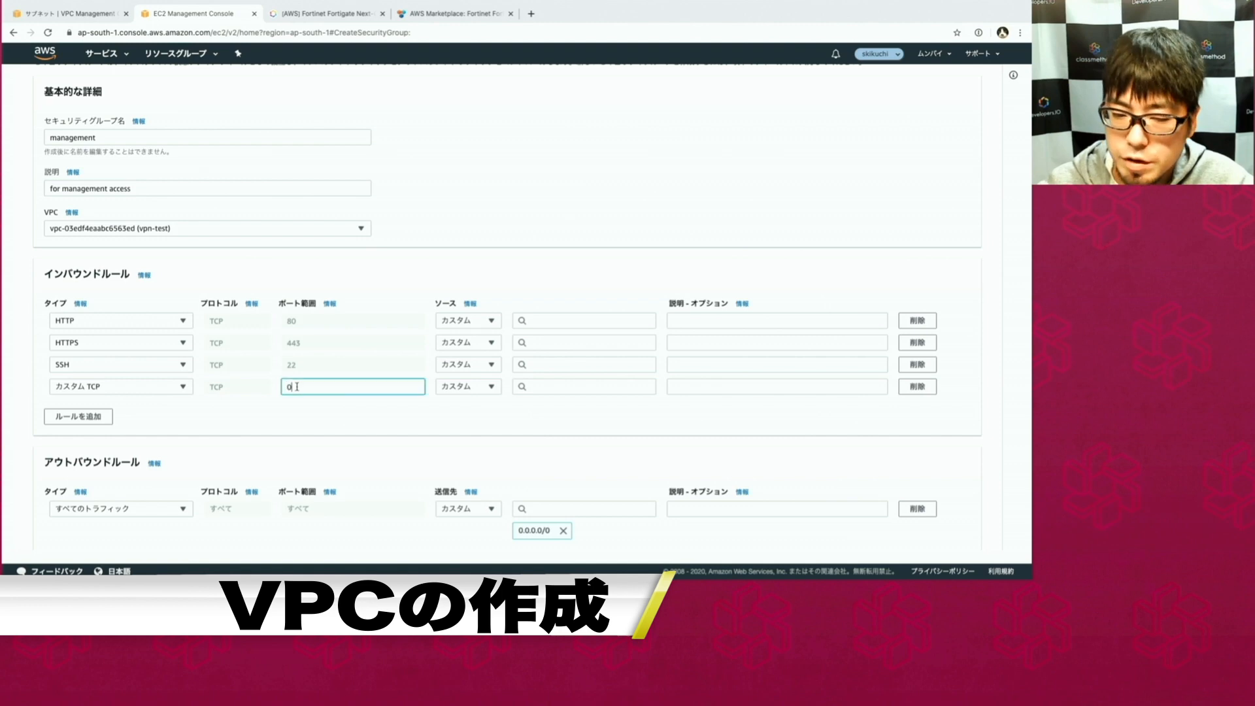
type("8080")
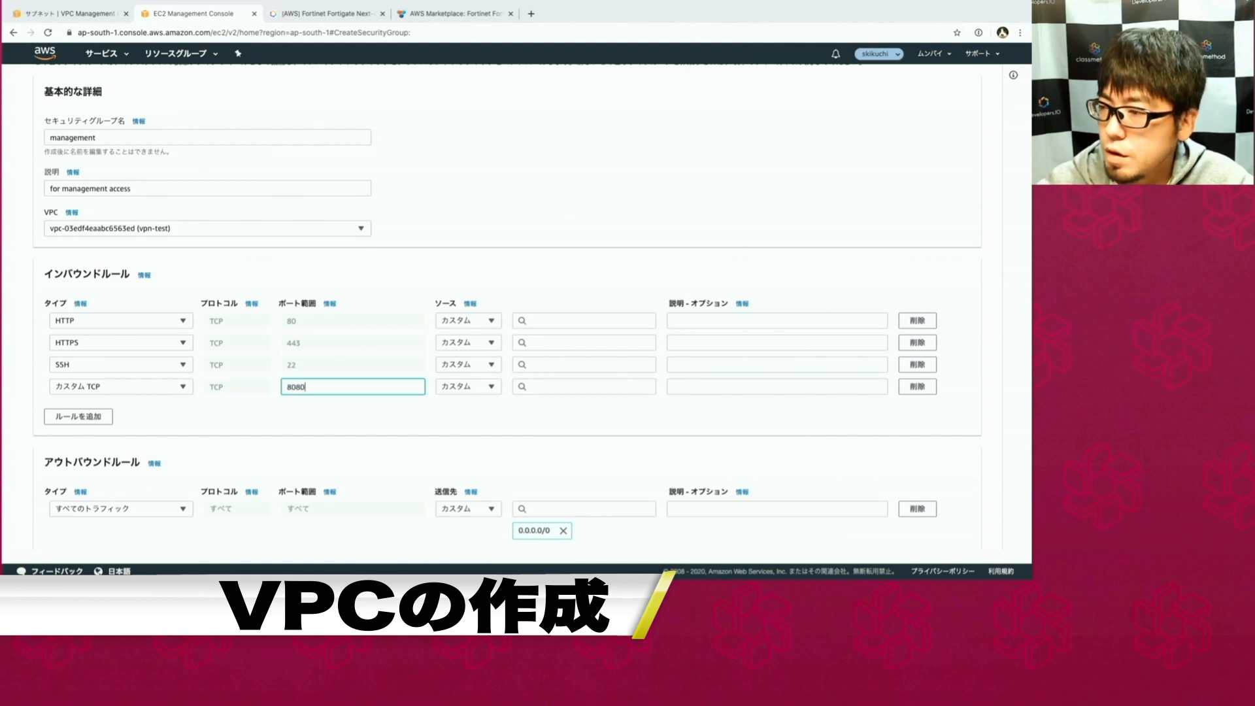
left_click(261, 414)
left_click(89, 415)
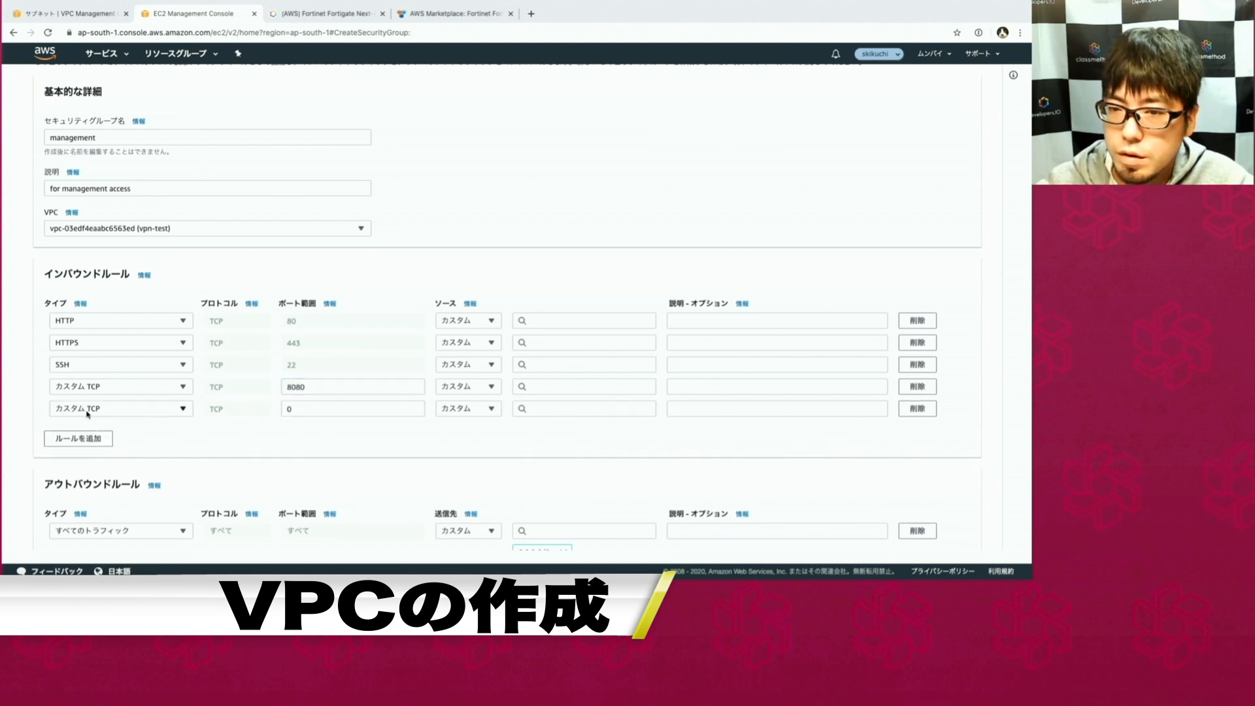
double_click(338, 408)
type("541")
left_click(92, 438)
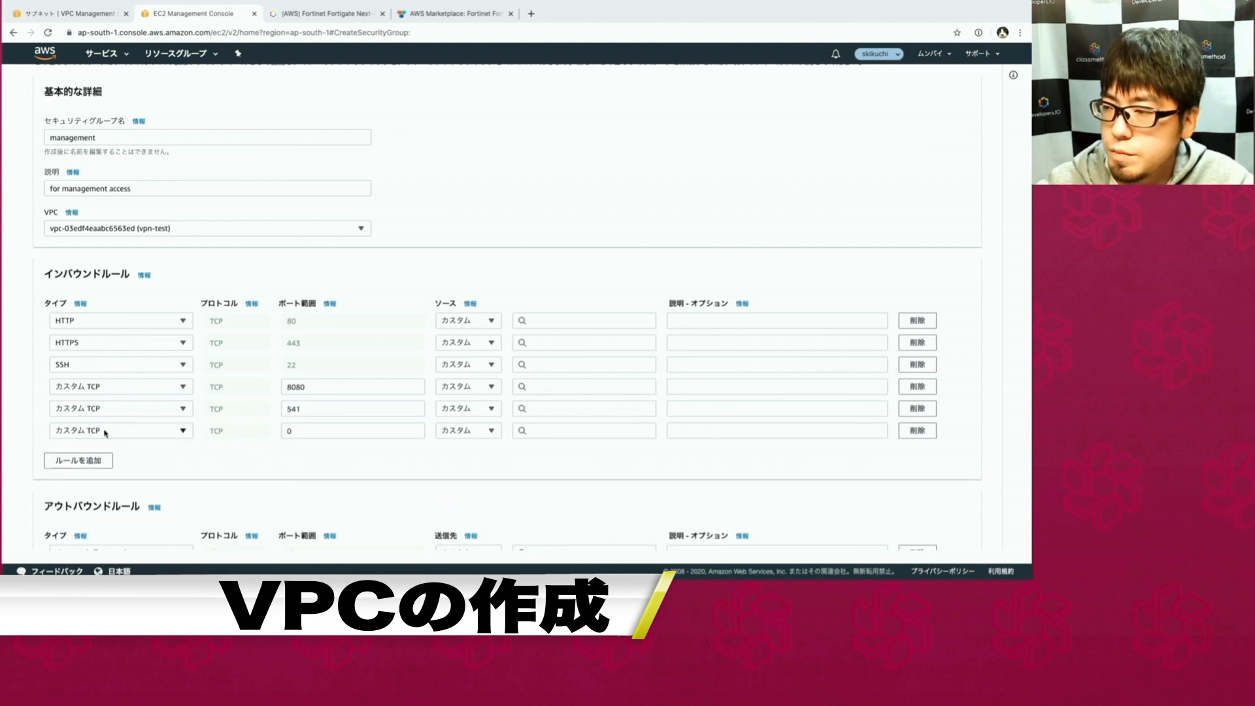
double_click(301, 431)
type("3000")
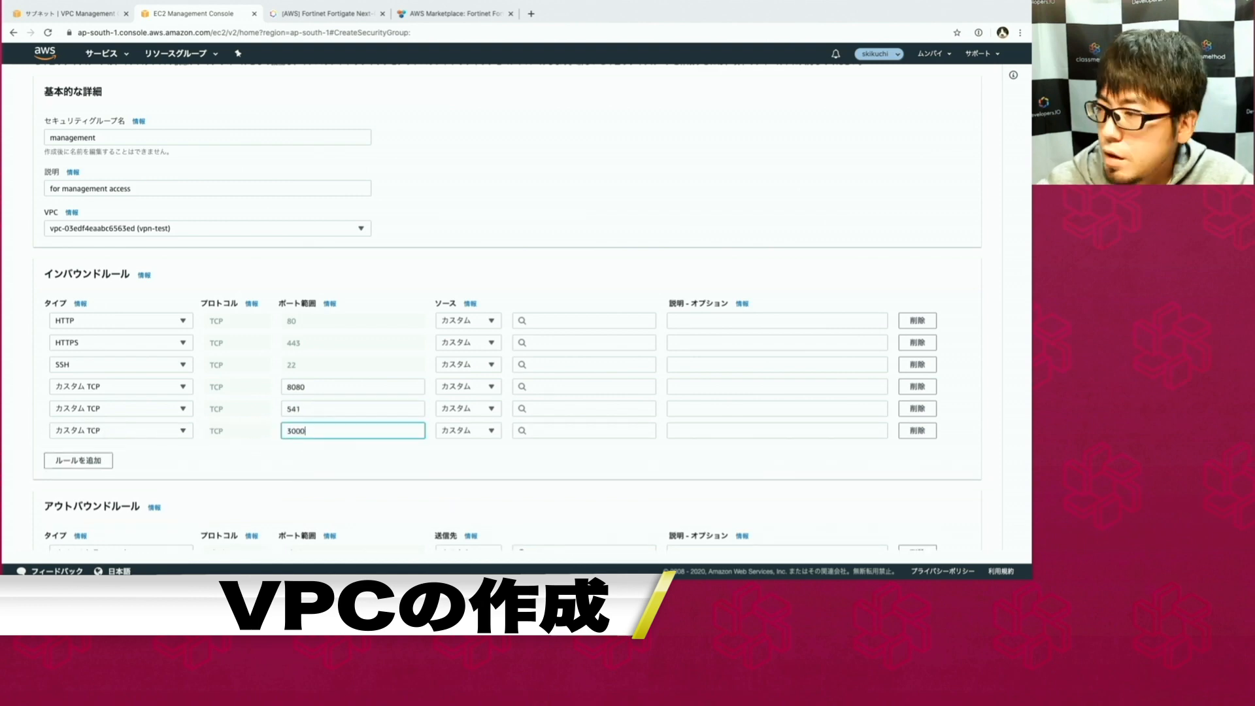
left_click(307, 468)
Restrict the HTTP, HTTPS and SSH inbound rules' source to My IP.
left_click(485, 323)
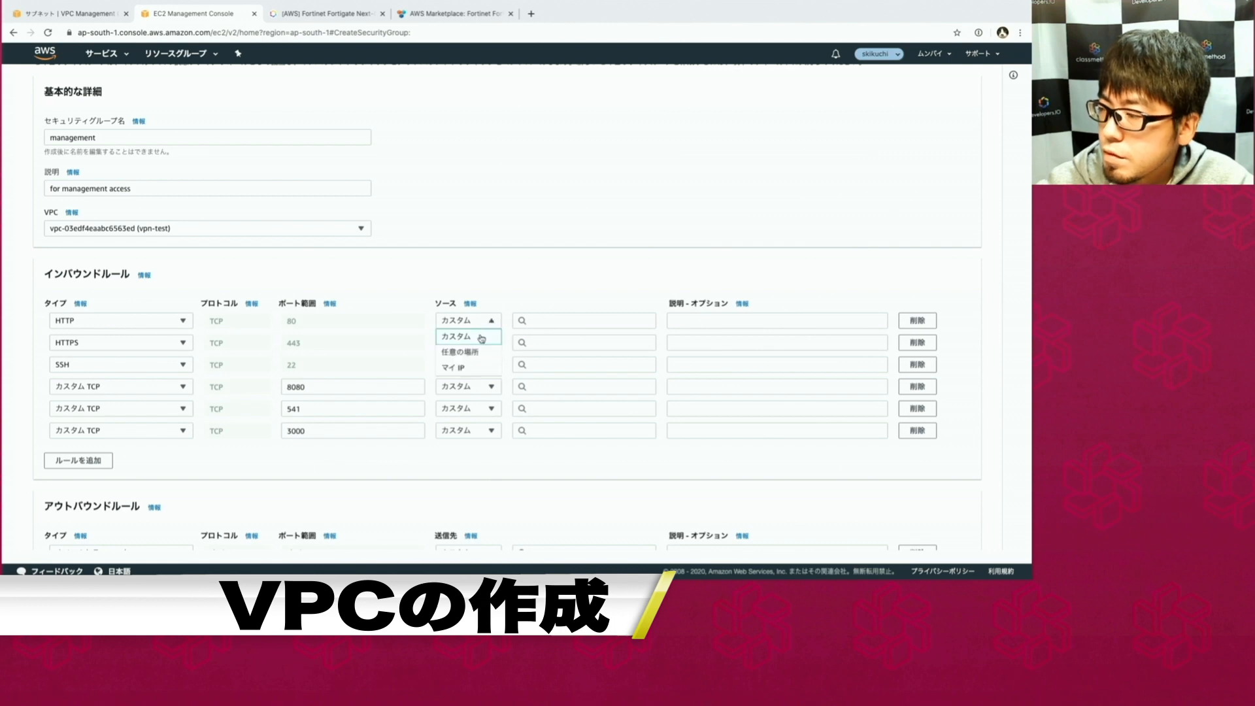
left_click(475, 368)
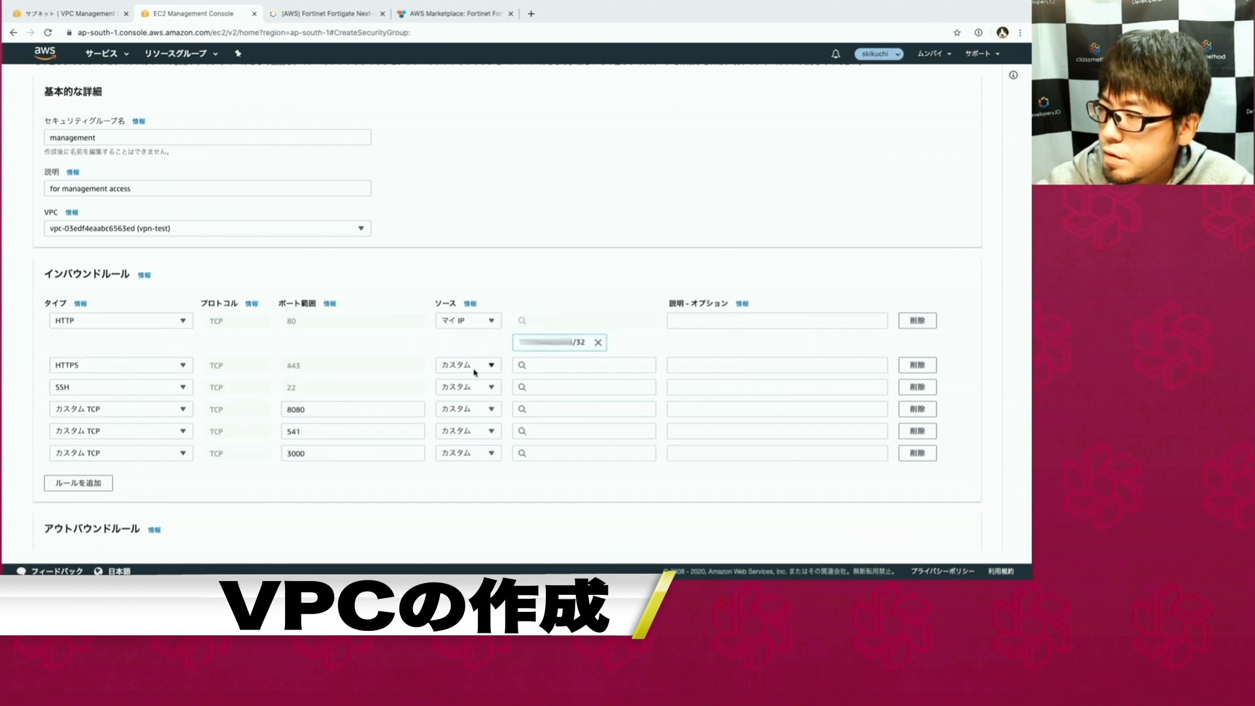
left_click(476, 372)
left_click(461, 412)
left_click(468, 410)
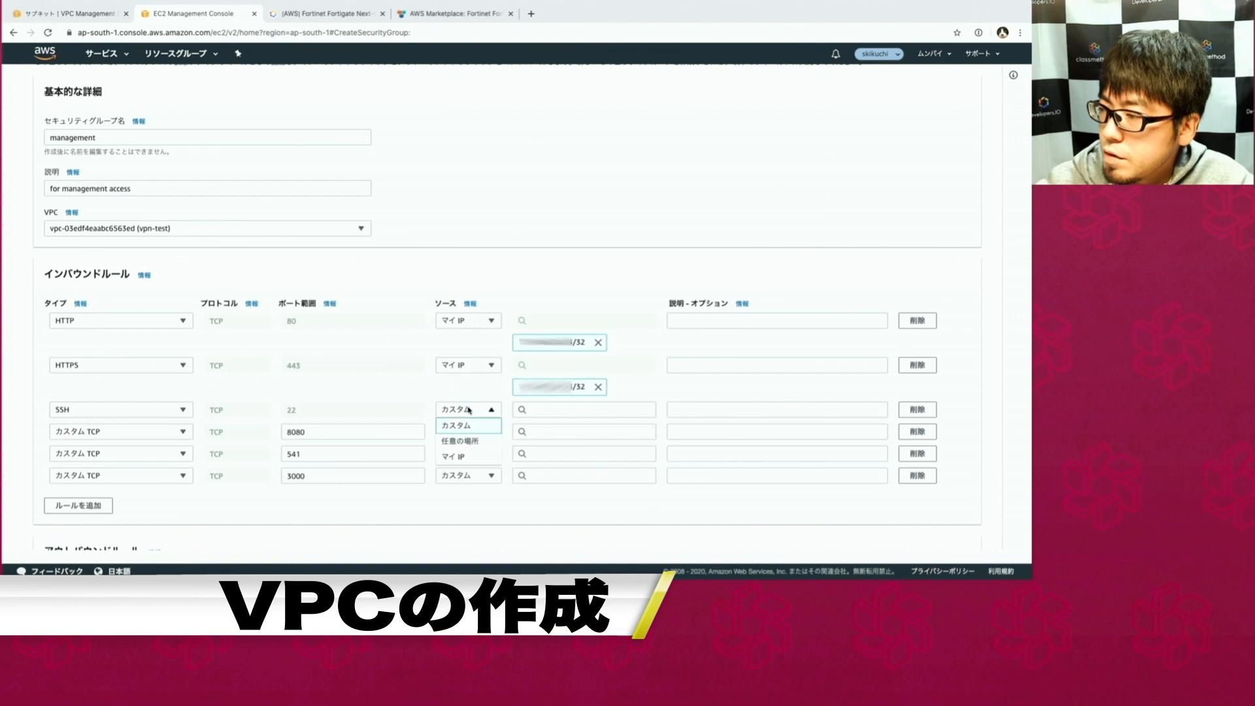
left_click(460, 456)
Restrict the 8080, 541 and 3000 inbound rules' source to My IP.
left_click(467, 455)
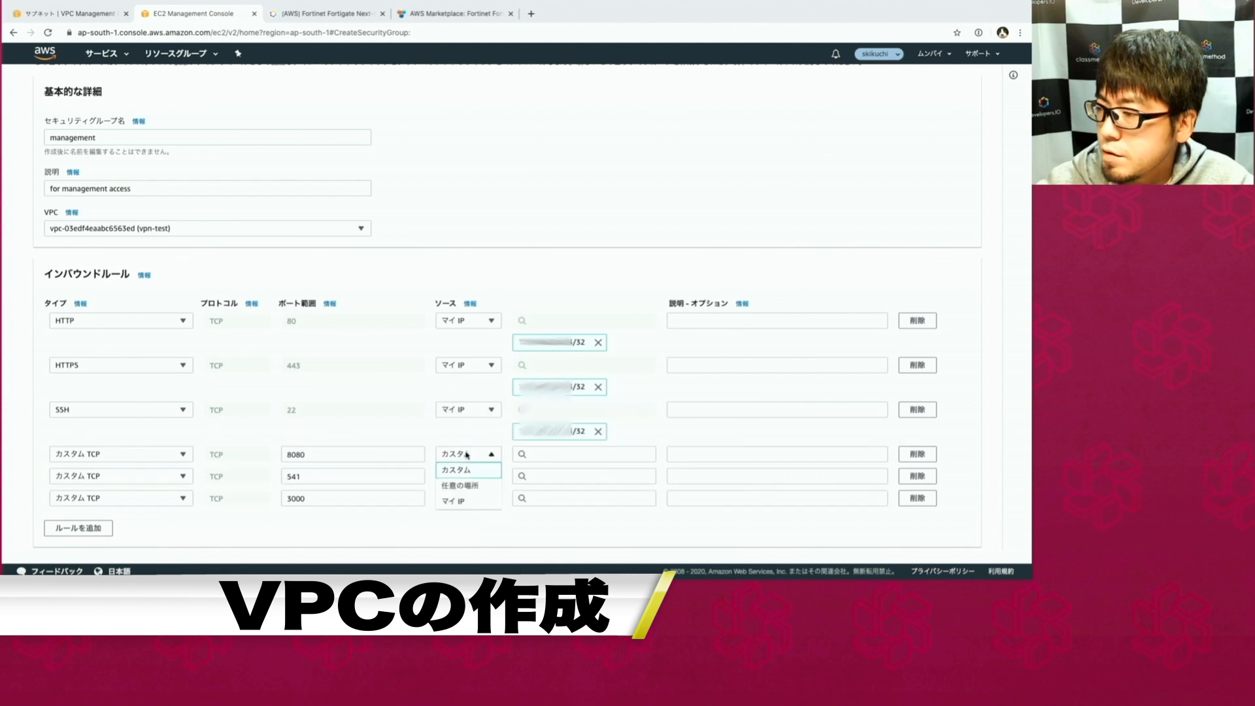
left_click(466, 500)
left_click(467, 499)
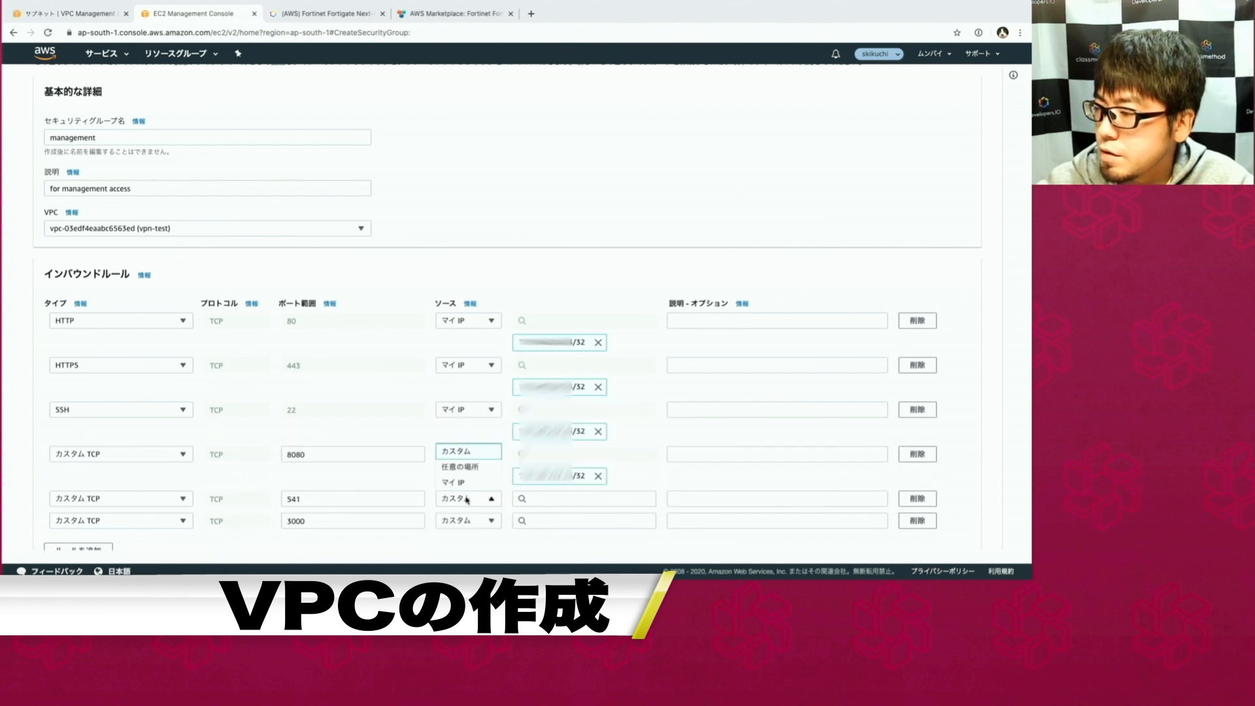
left_click(466, 485)
scroll(466, 499, "down", 1)
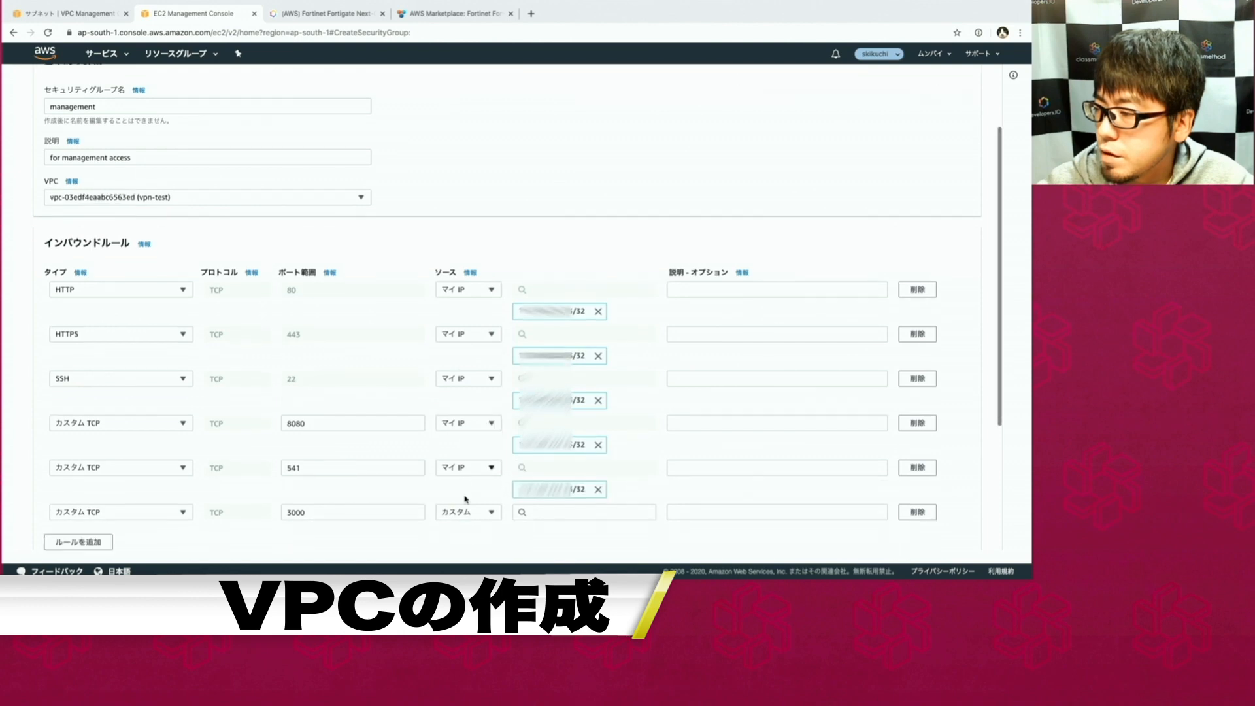
left_click(467, 511)
left_click(467, 494)
scroll(438, 368, "down", 5)
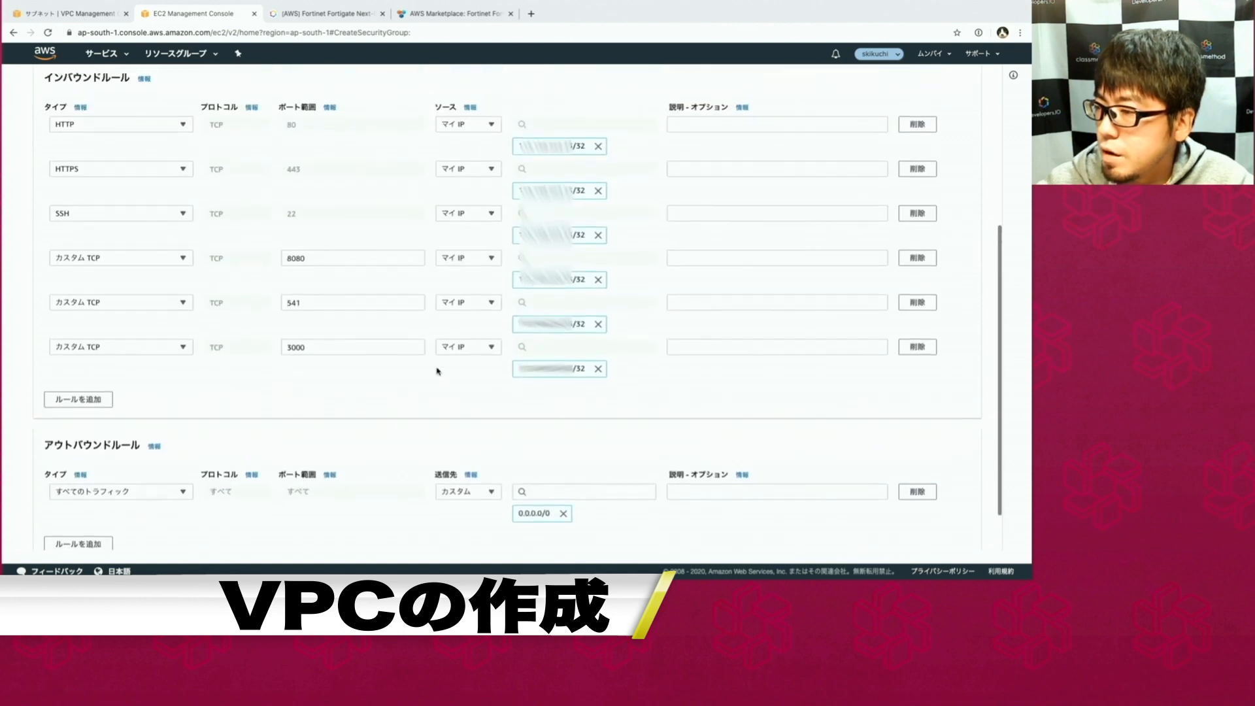
scroll(437, 371, "down", 2)
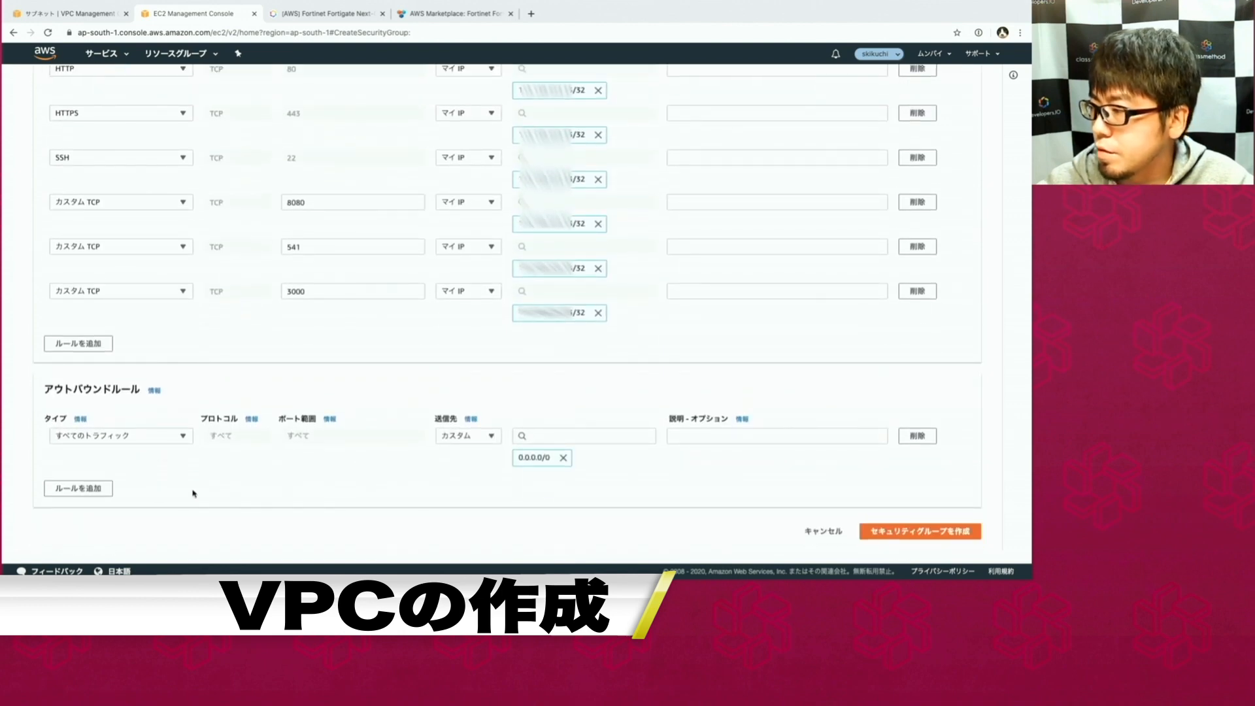
Create the management security group, then start a new security group form.
left_click(883, 532)
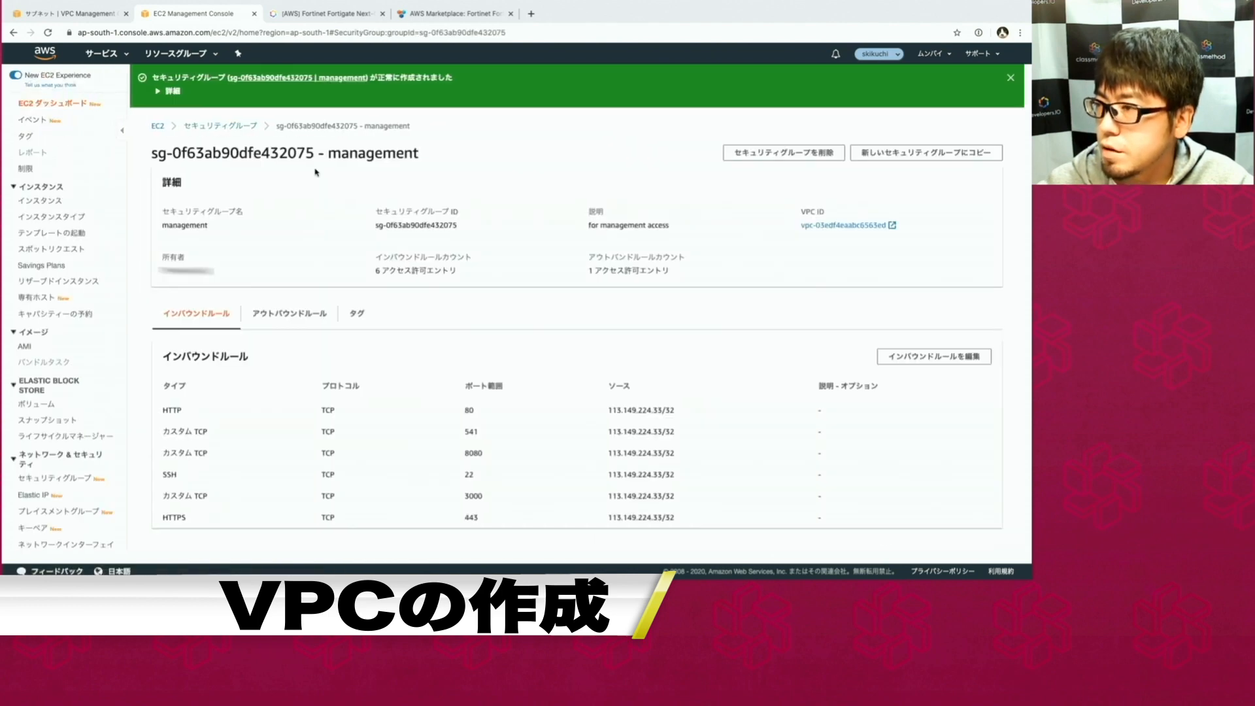
left_click(210, 126)
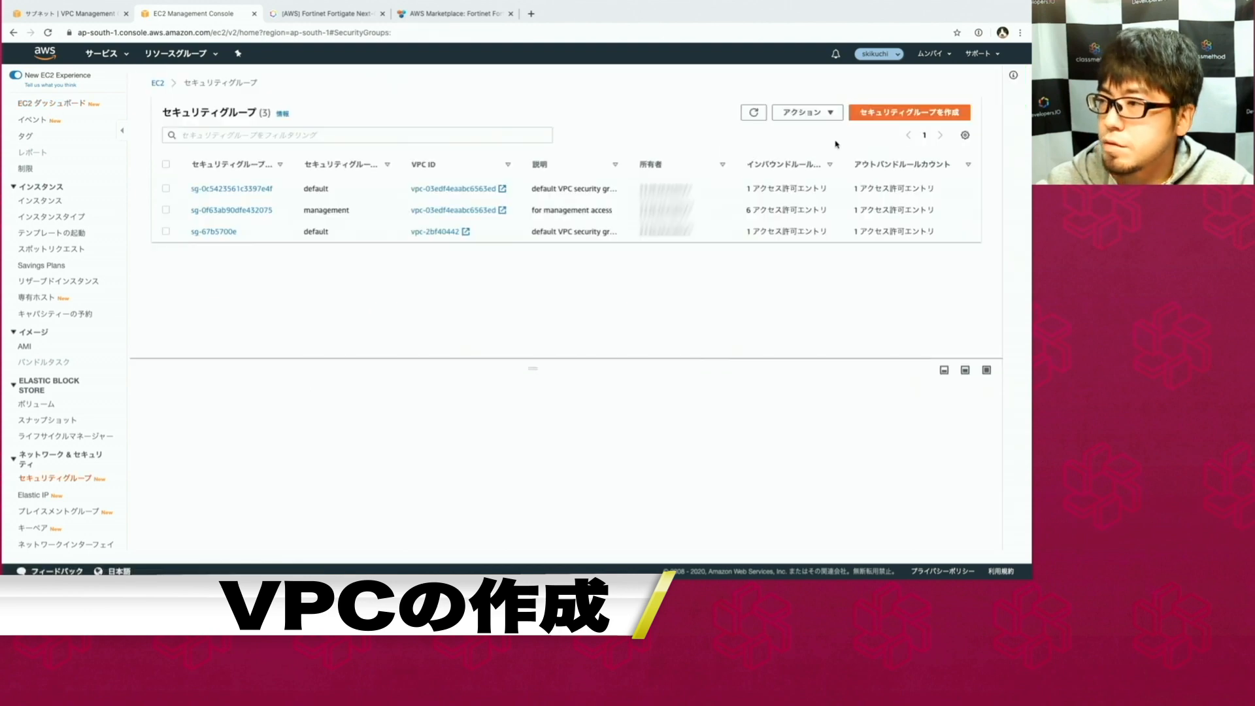
left_click(923, 115)
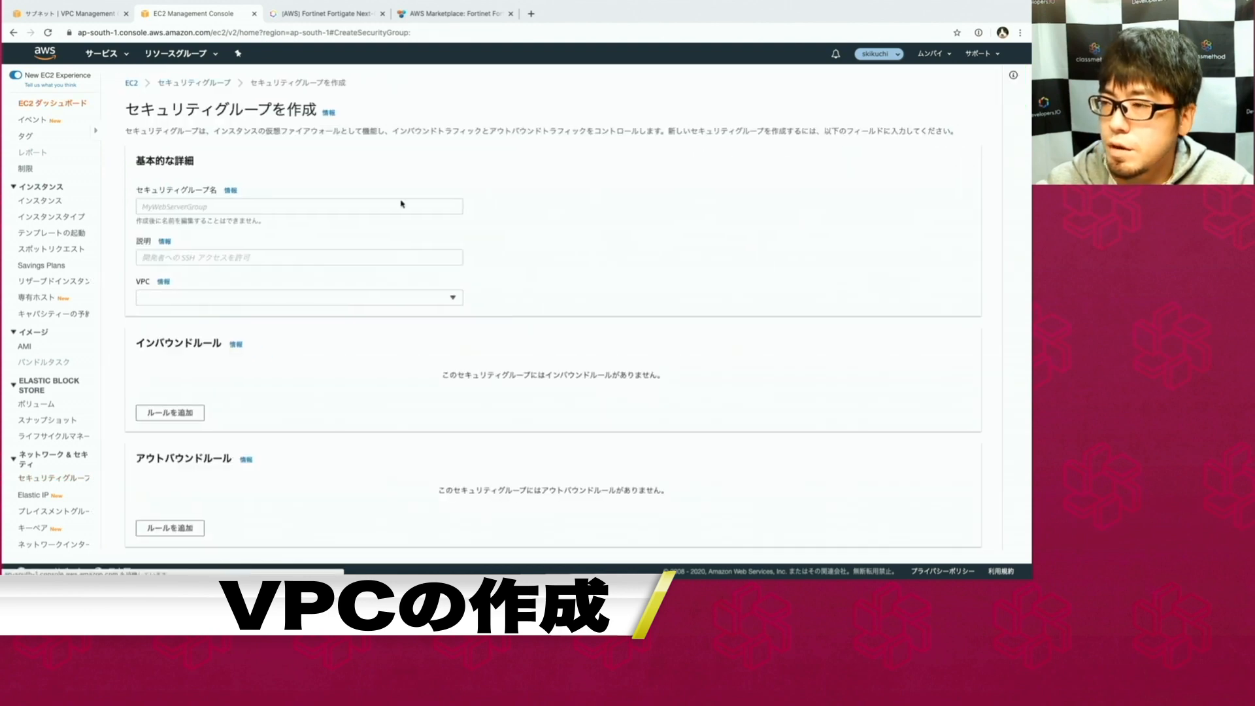
Name the group 'public', describe it 'for public access', and place it in the vpn-test VPC.
left_click(191, 208)
type("public")
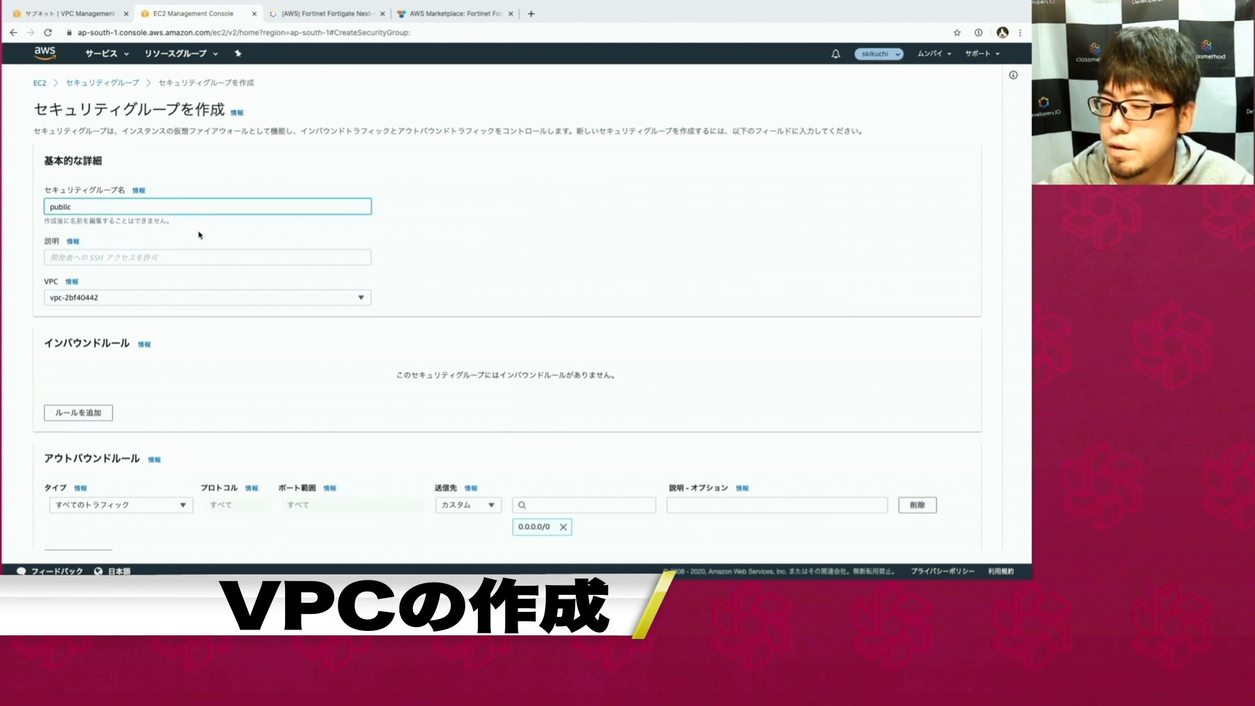
left_click(200, 234)
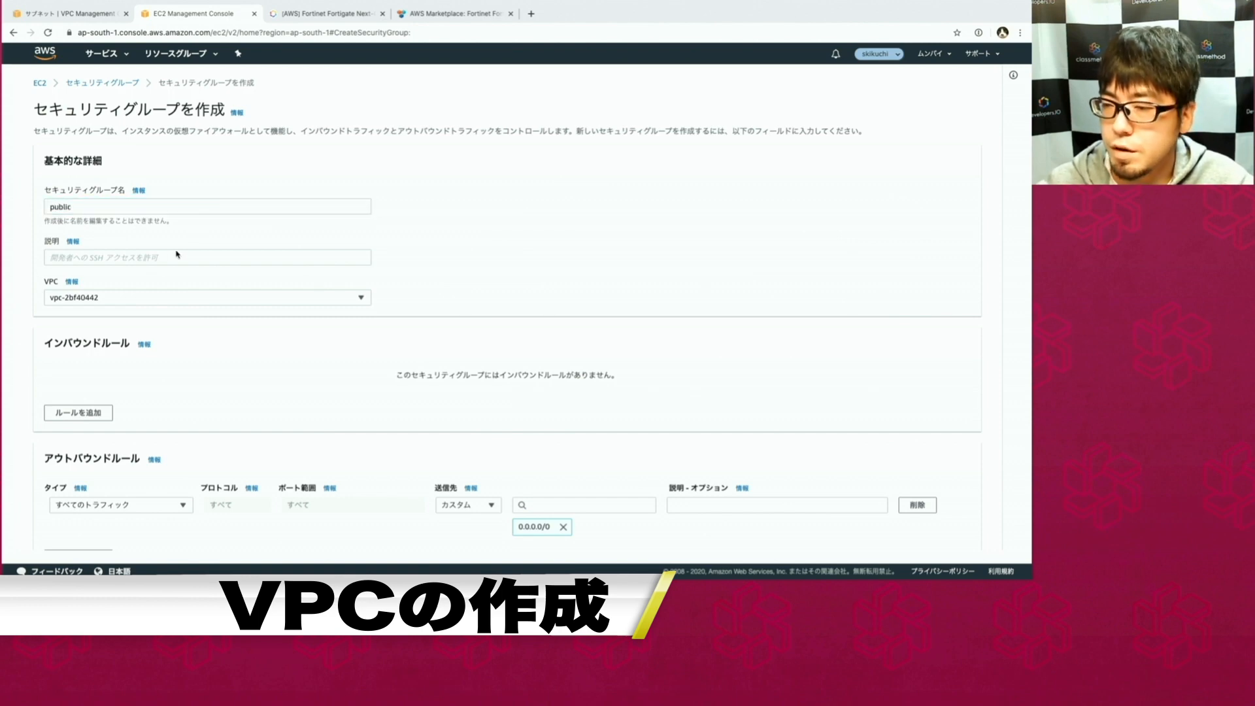
left_click(166, 259)
type("fo")
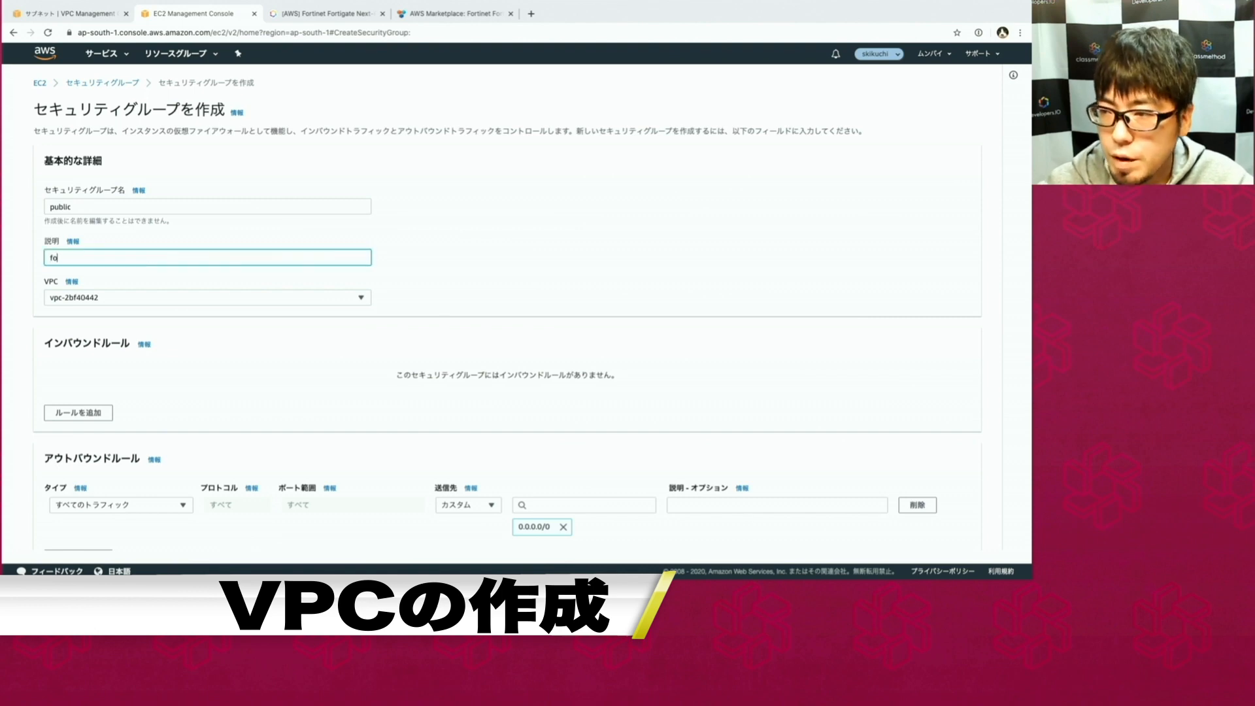
type("r pub")
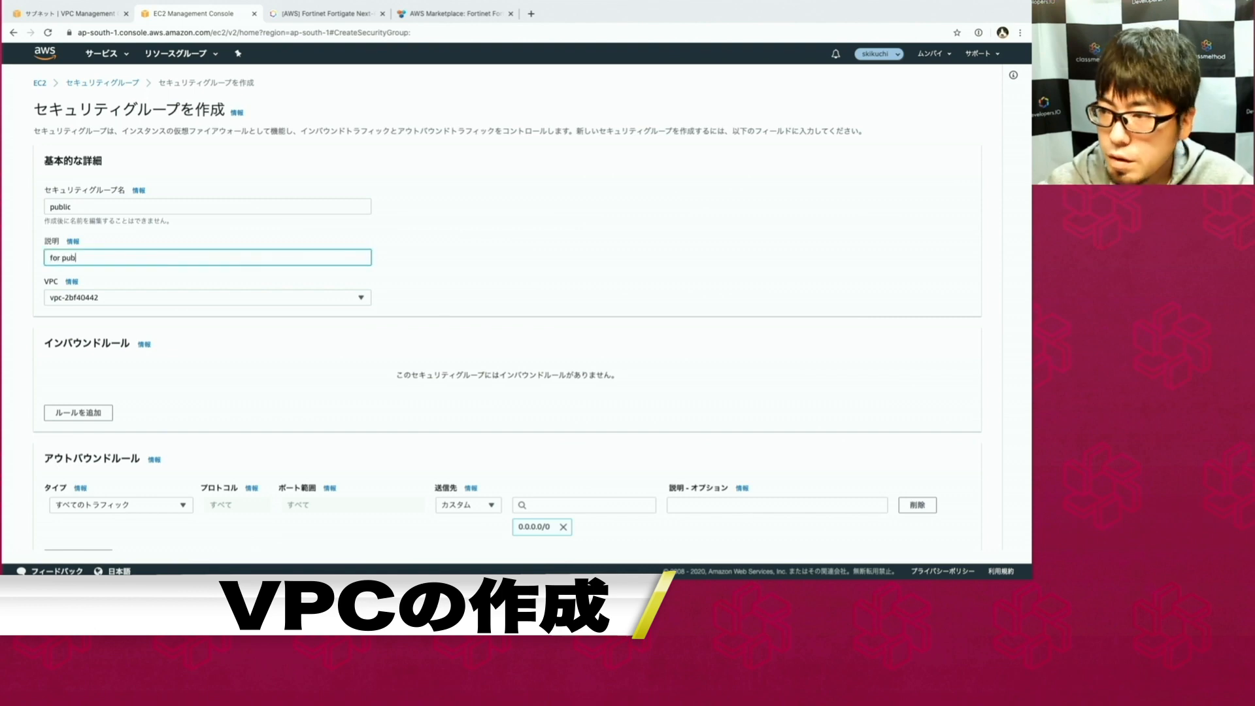
type("lic a")
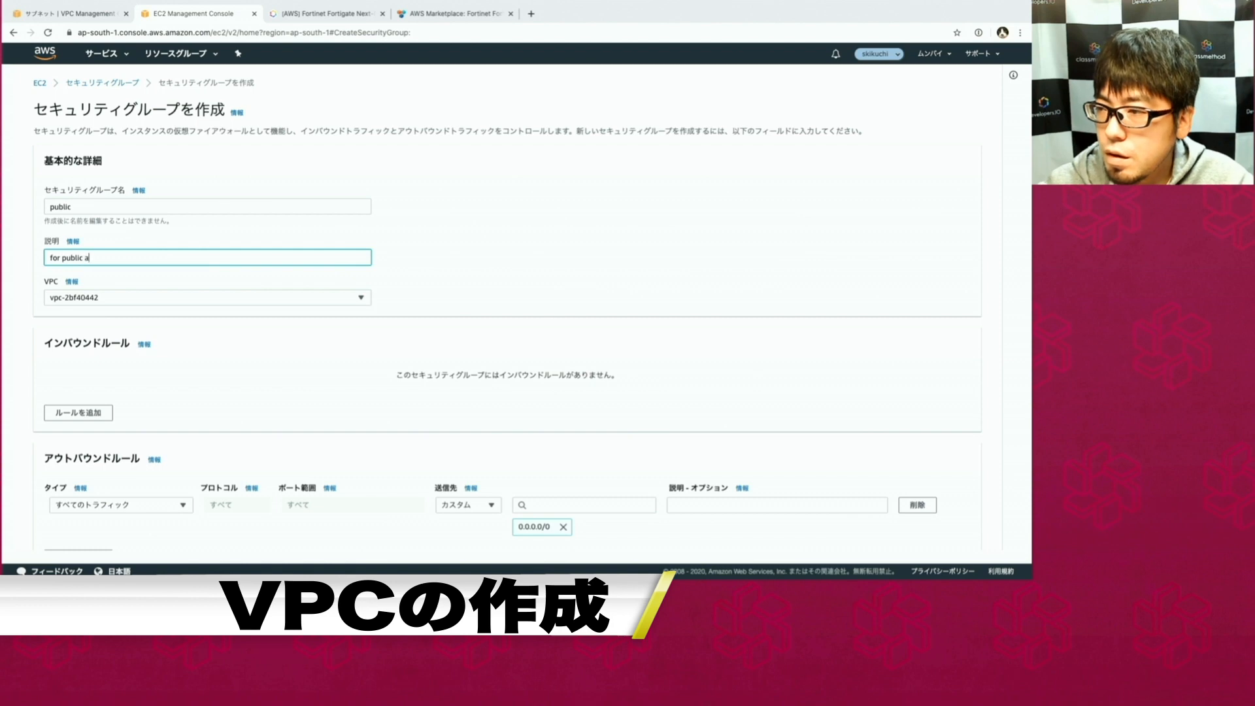
type("ccess")
left_click(171, 358)
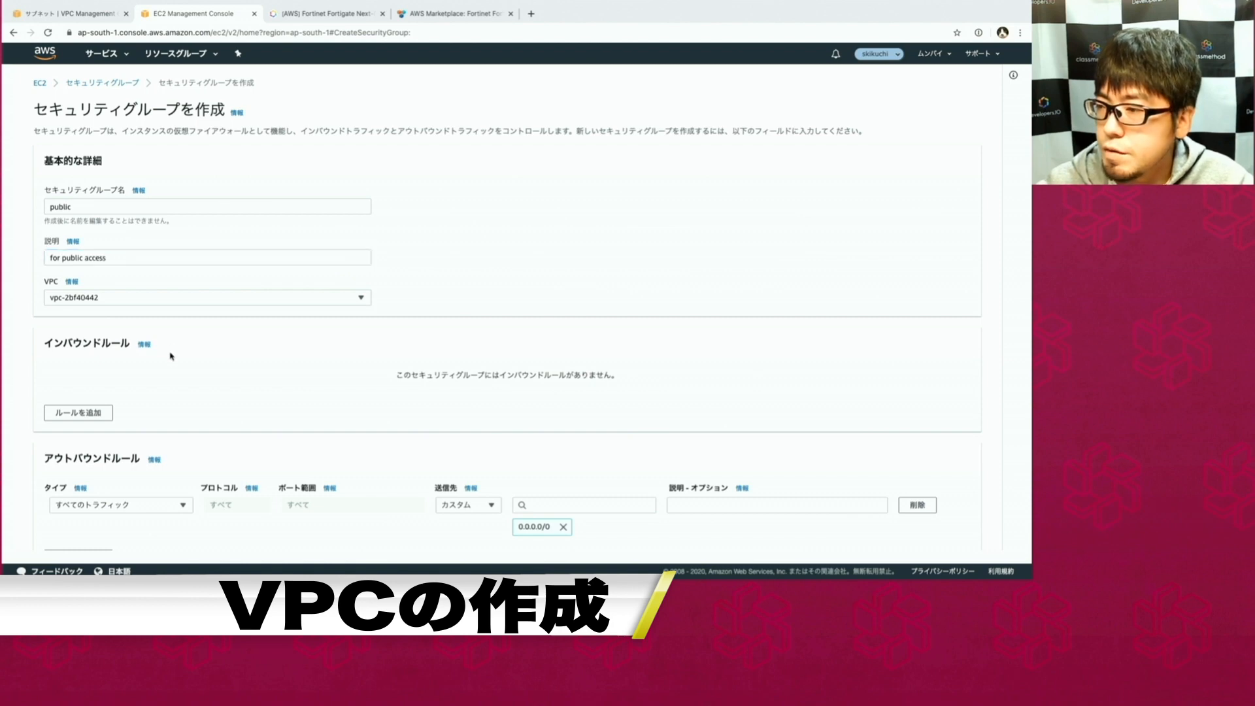
left_click(172, 302)
left_click(162, 352)
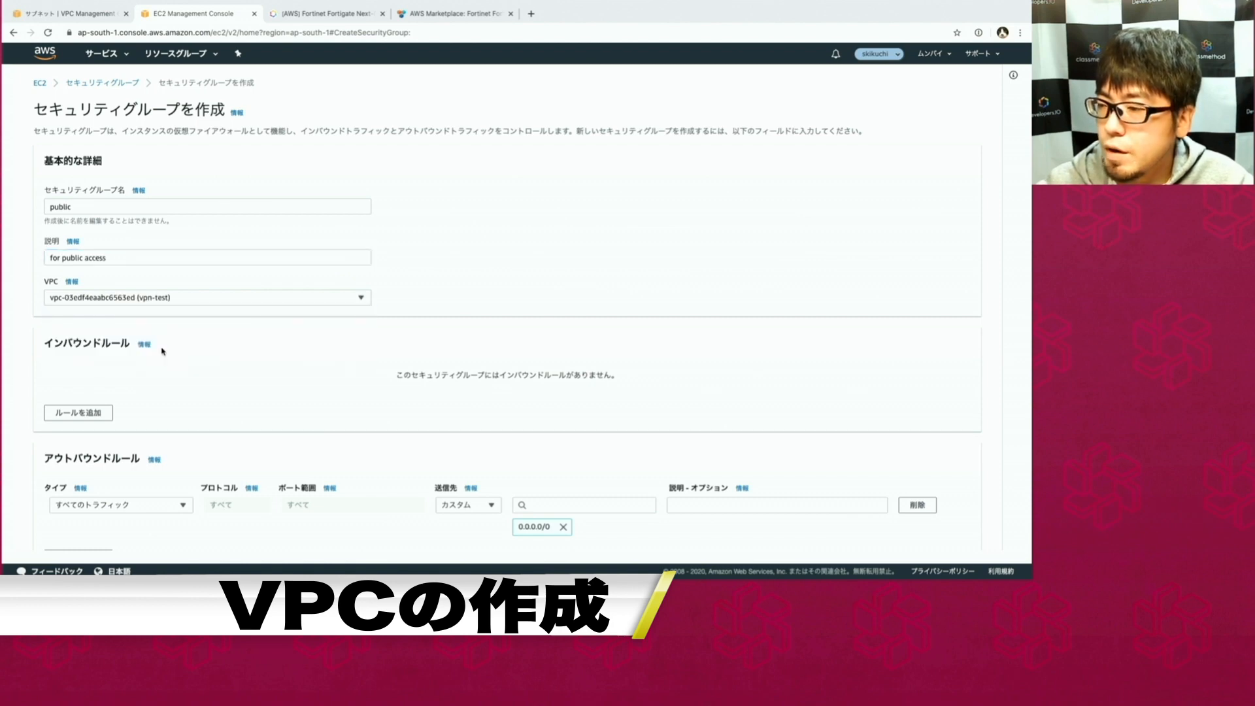
scroll(162, 351, "down", 2)
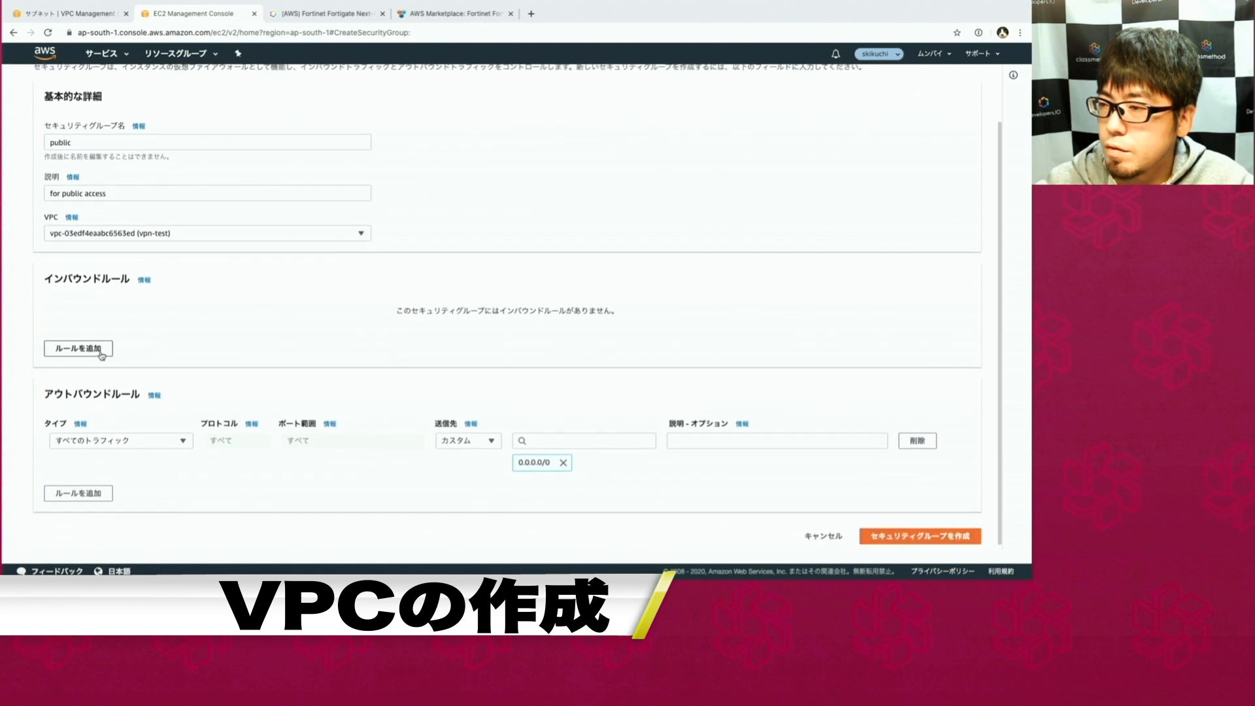
Add an inbound HTTPS rule from Anywhere, keeping only 0.0.0.0/0 and removing ::/0.
left_click(102, 356)
left_click(112, 327)
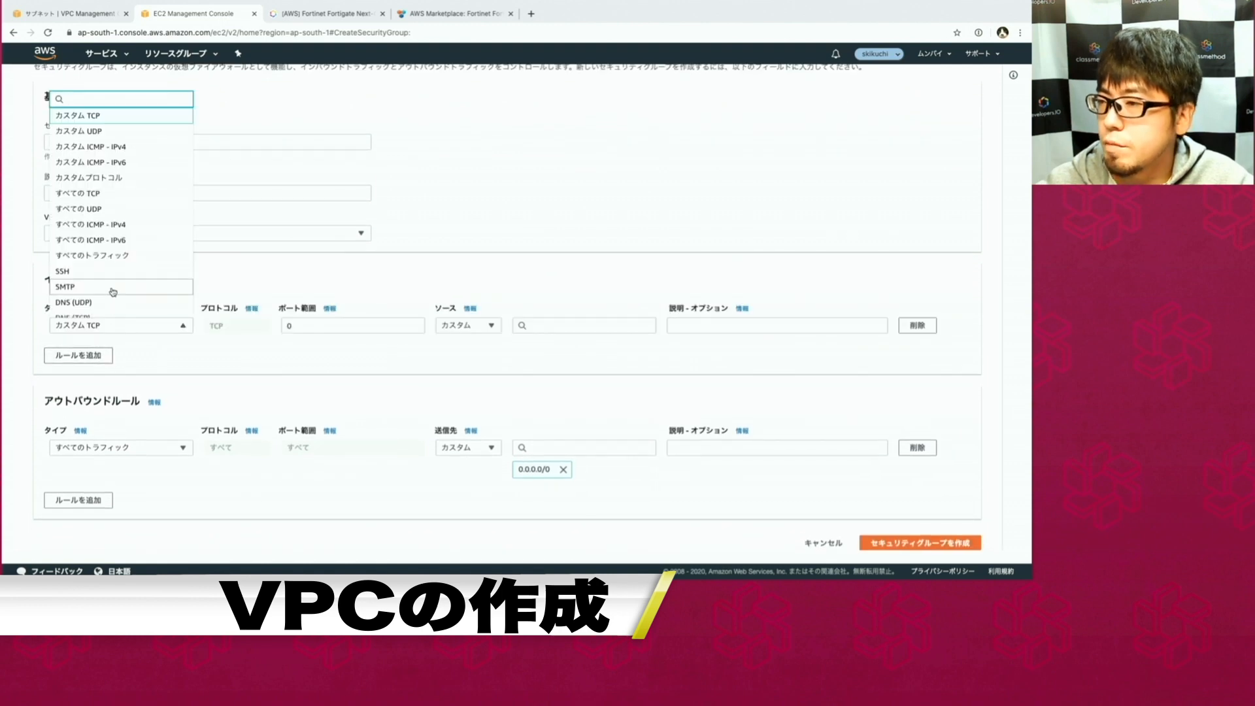
scroll(112, 290, "down", 3)
scroll(112, 292, "down", 5)
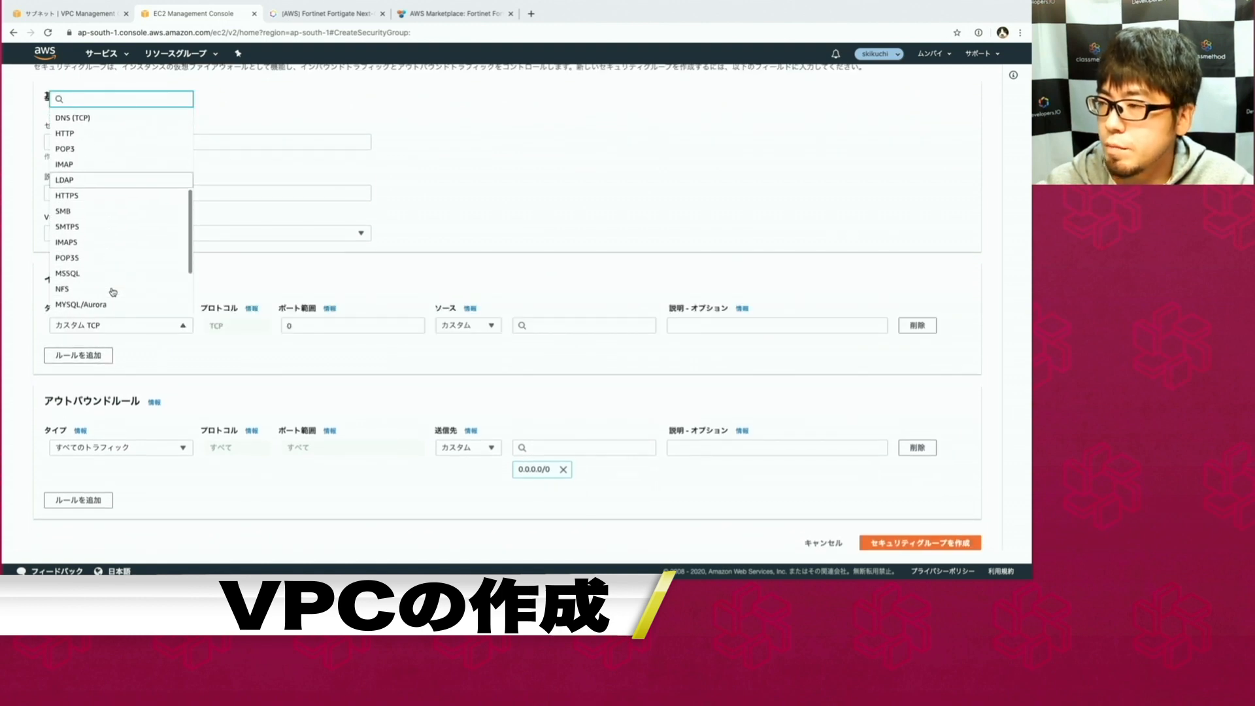
left_click(108, 195)
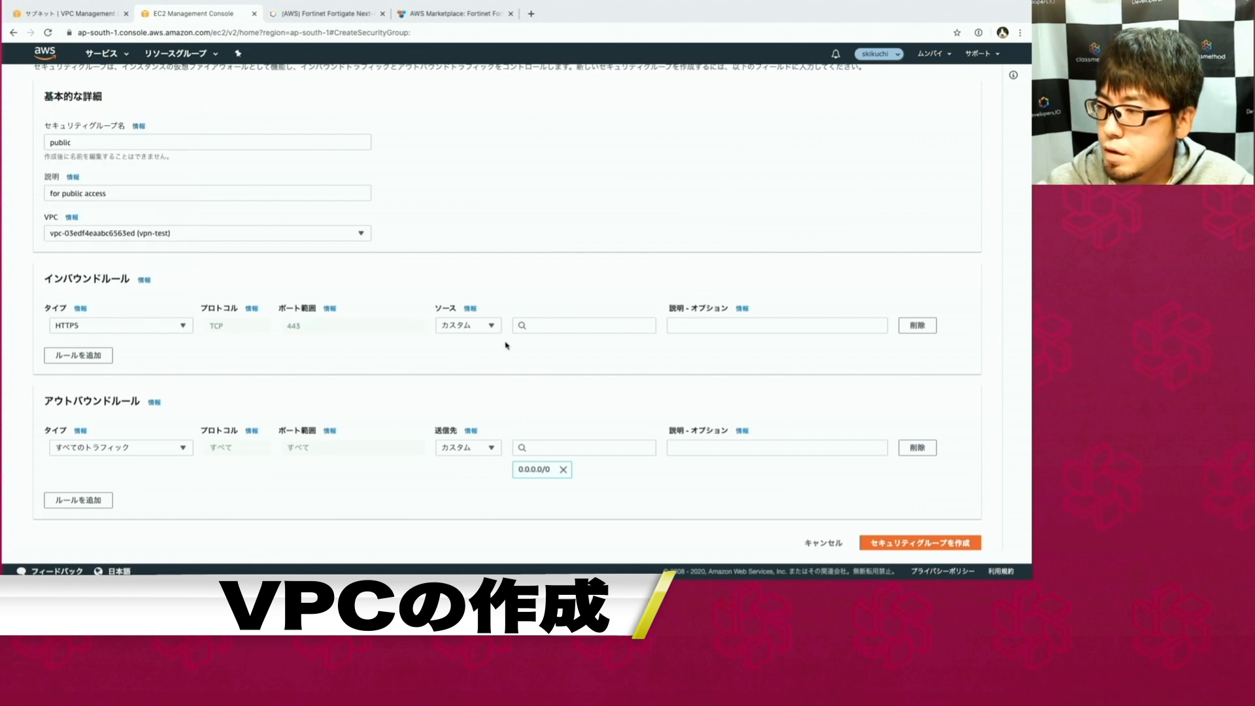
left_click(476, 326)
left_click(490, 357)
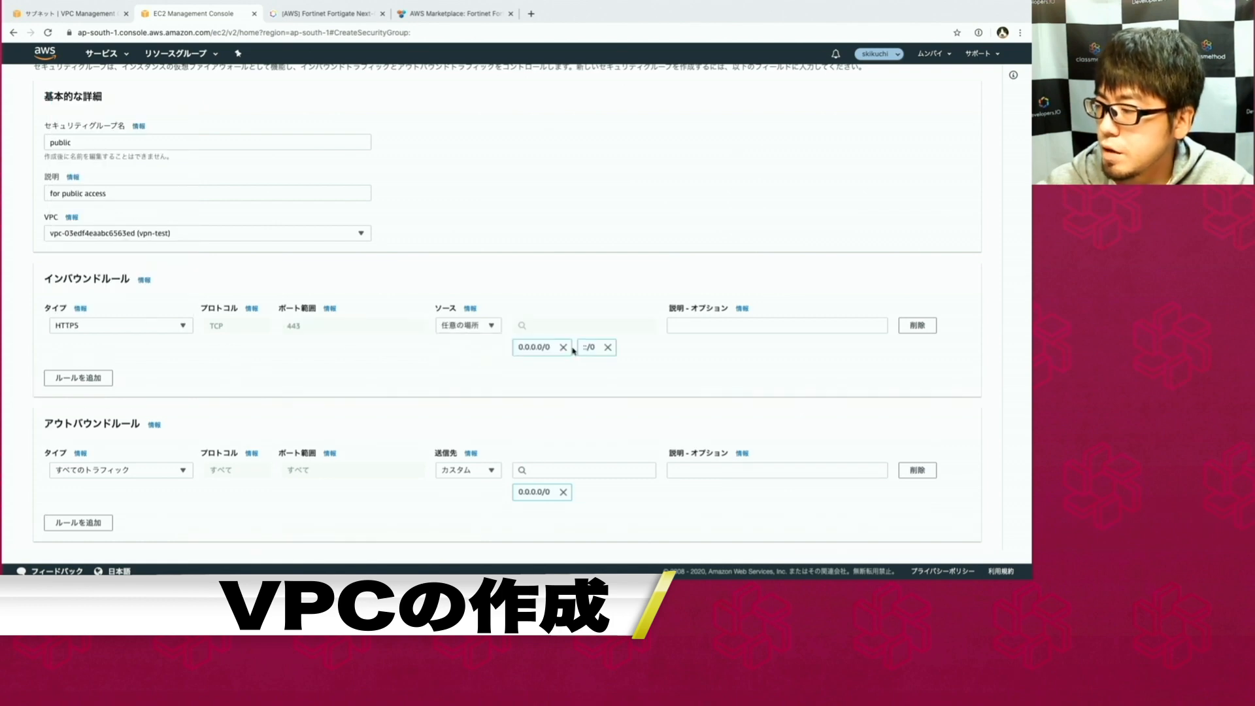
left_click(606, 347)
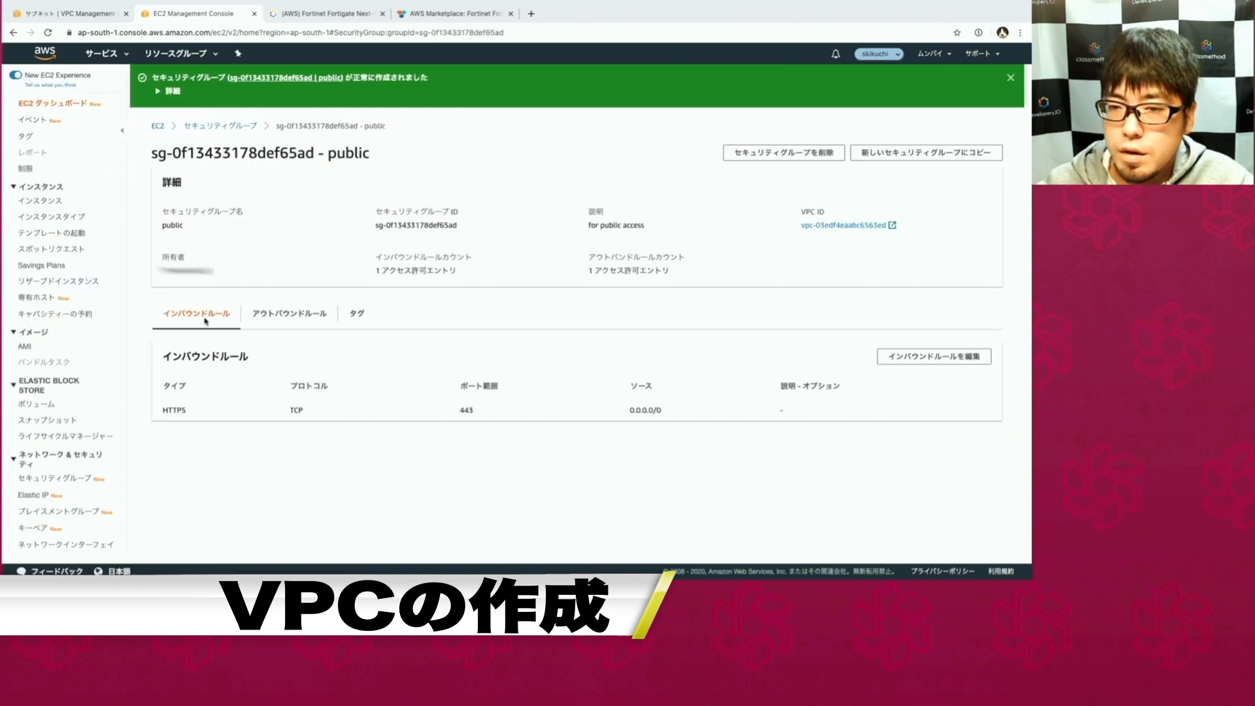
Return to the Security Groups list in the browser and open a fresh creation form.
key("alt+Tab")
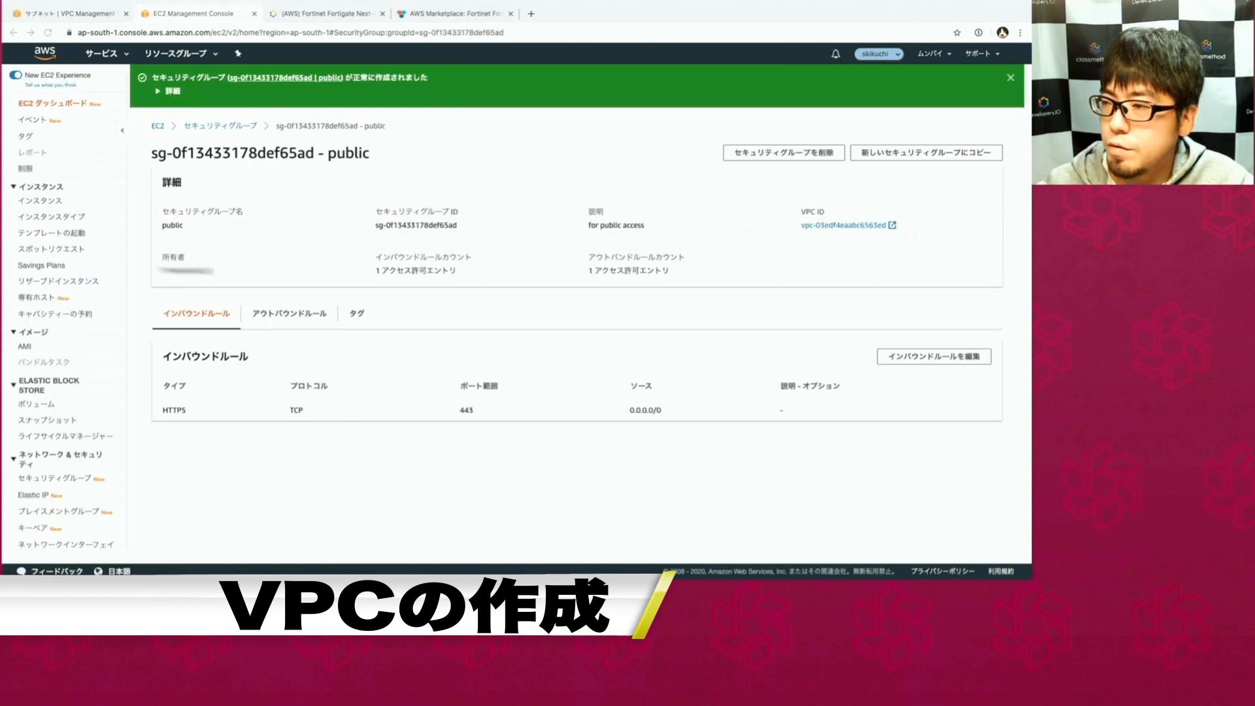
left_click(200, 282)
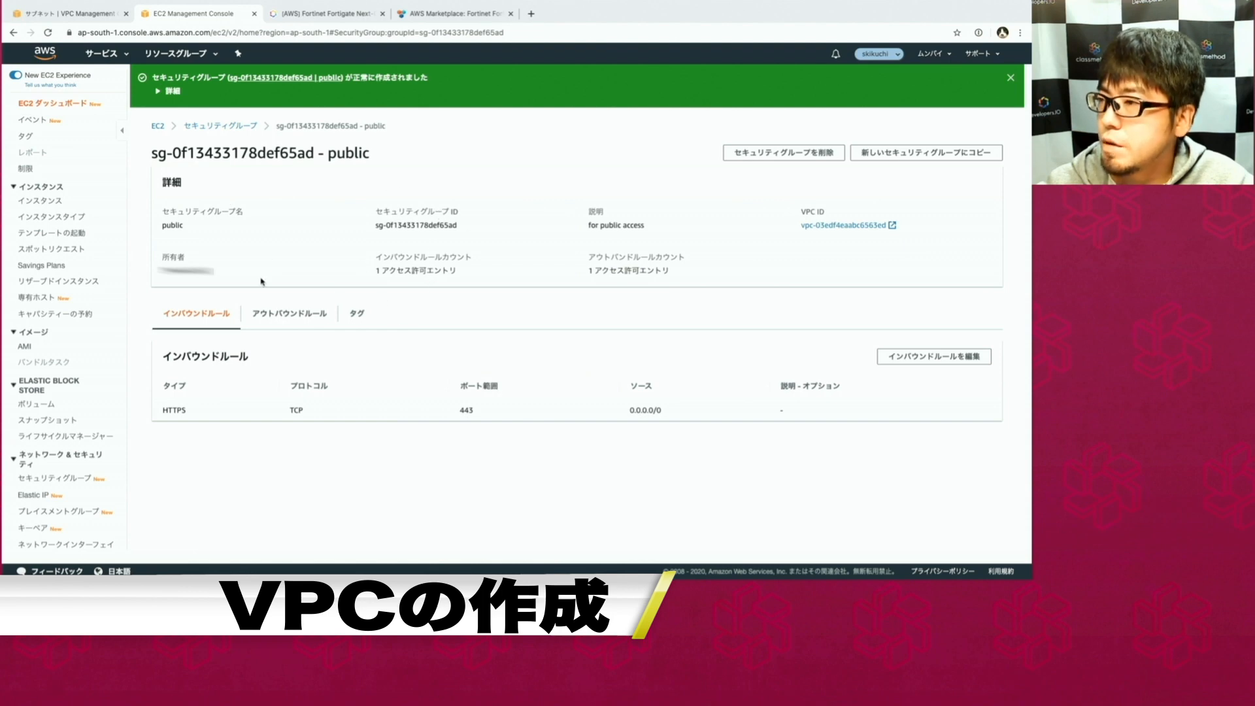
left_click(237, 127)
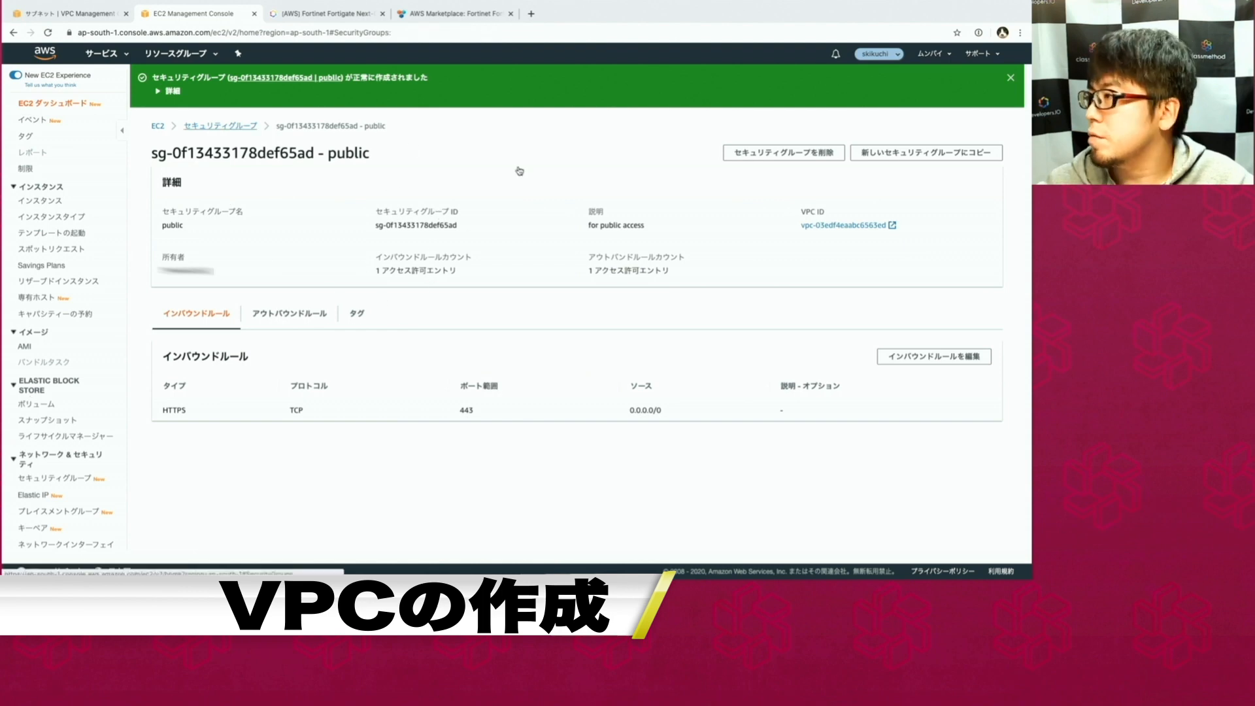
left_click(875, 118)
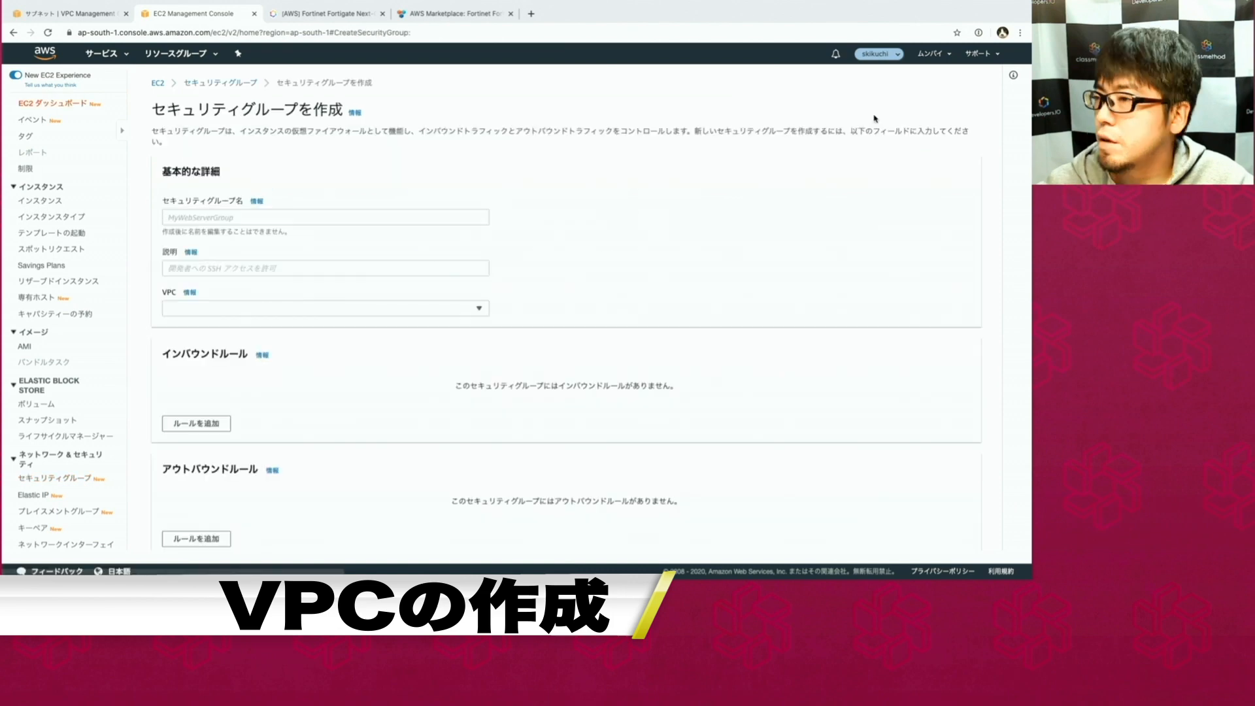
Name the group 'local', describe it 'for local access', and place it in the vpn-test VPC.
left_click(298, 208)
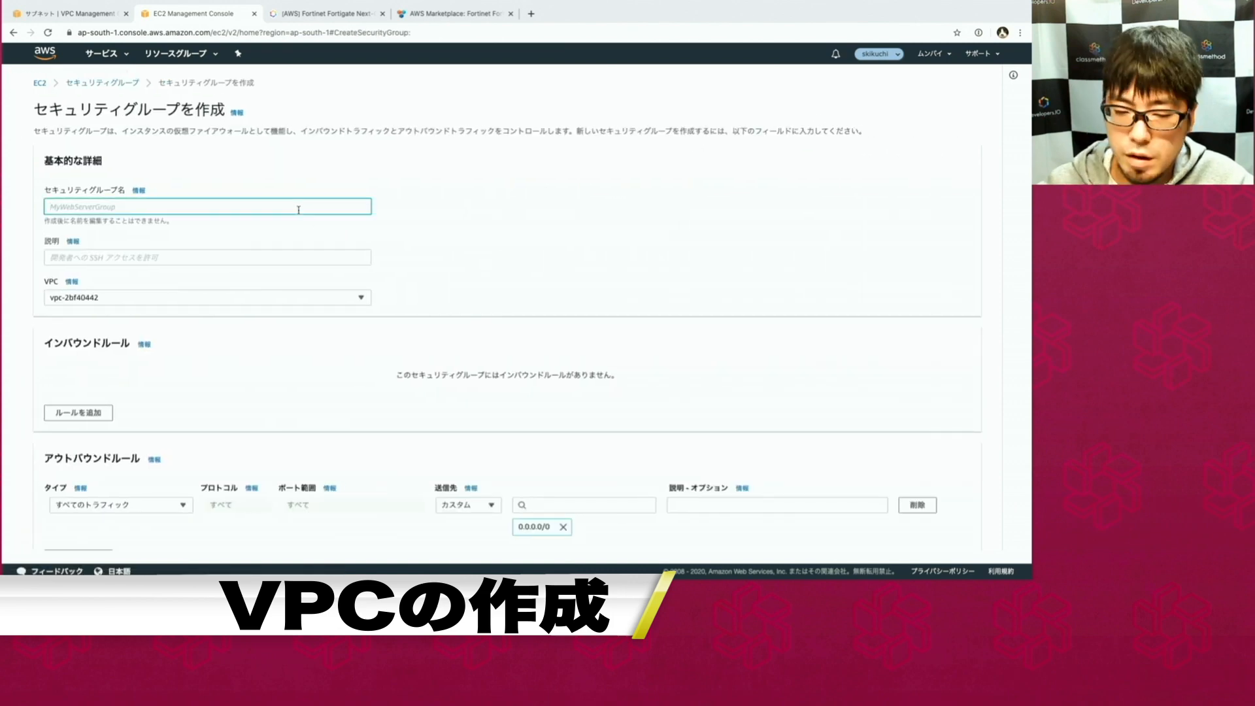
type("local")
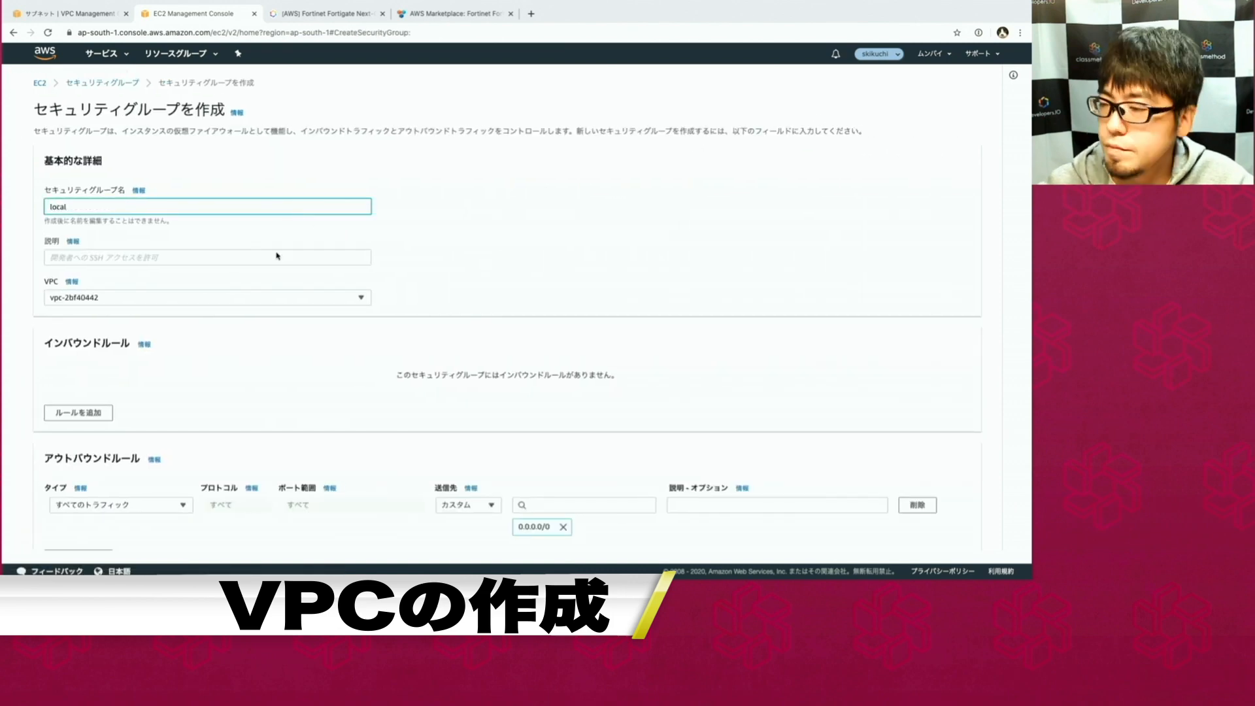
left_click(225, 263)
type("fo")
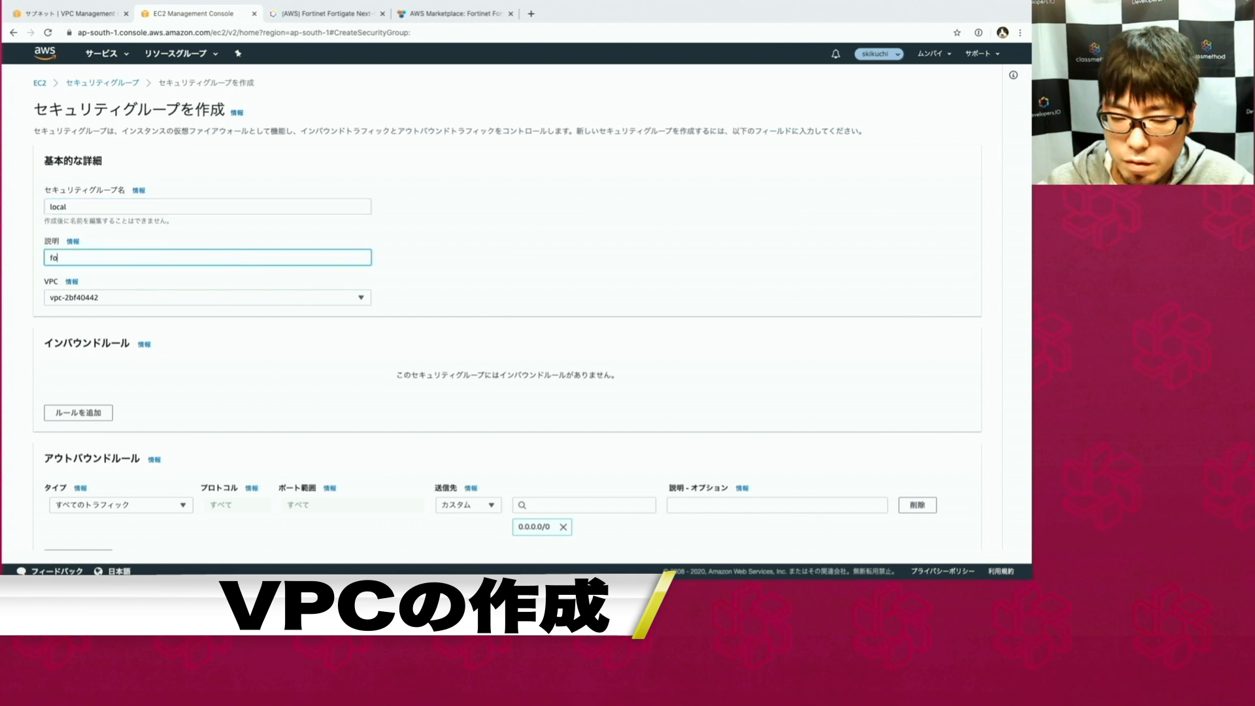
type("r local ")
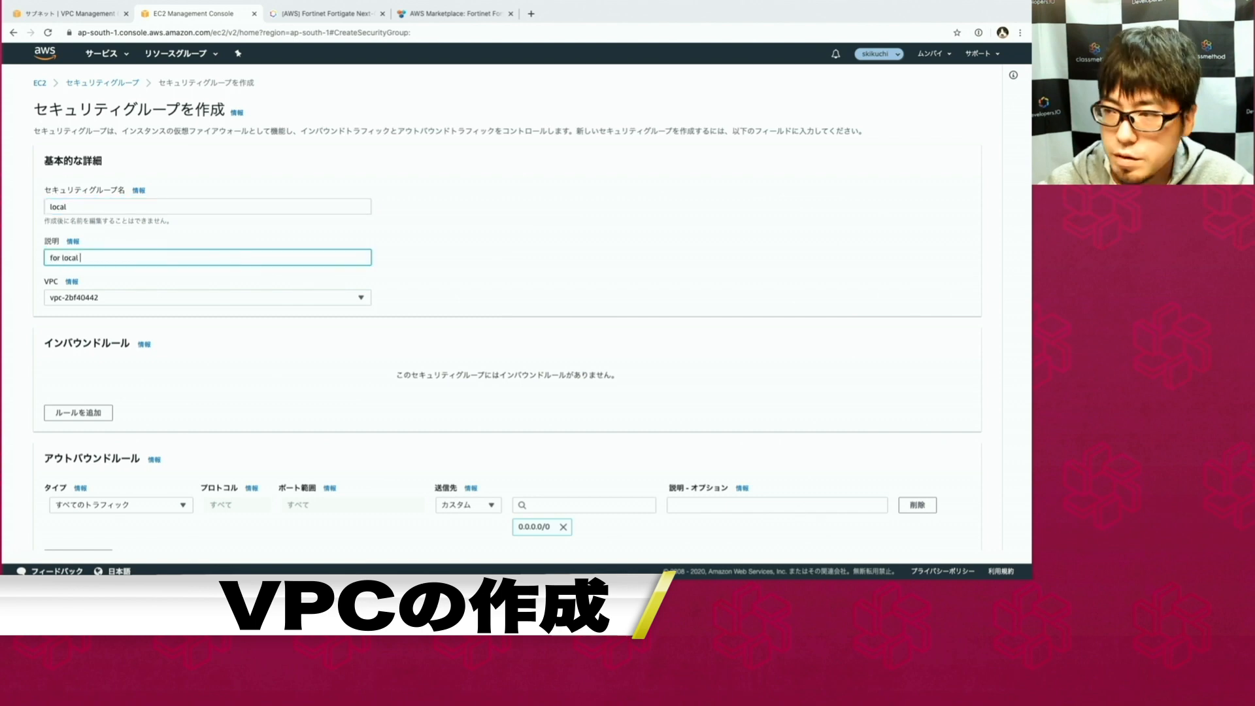
type("access")
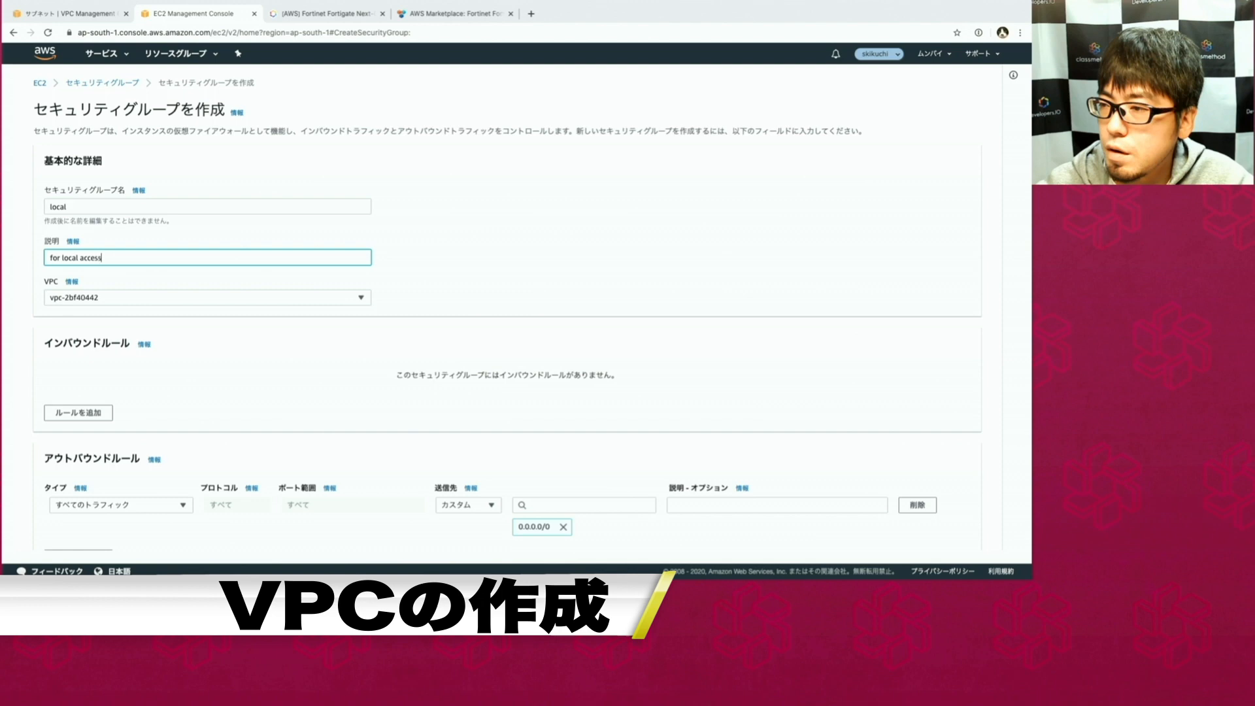
left_click(210, 299)
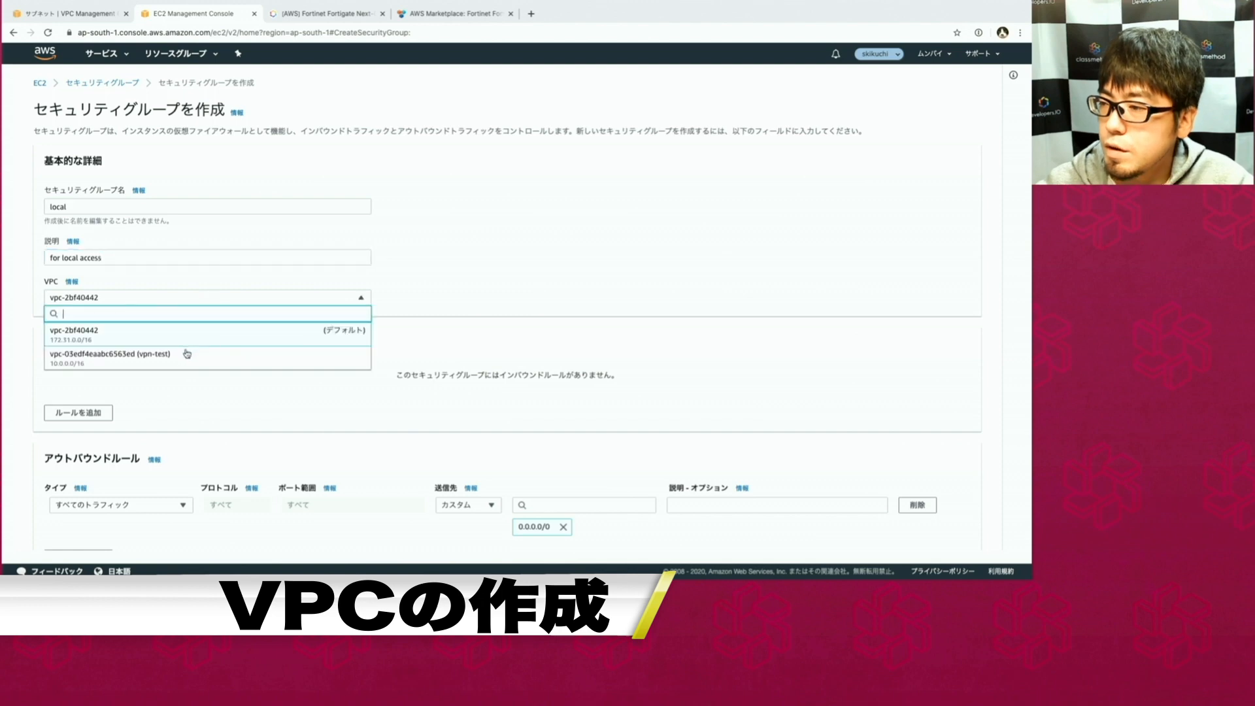
left_click(187, 354)
scroll(185, 332, "down", 2)
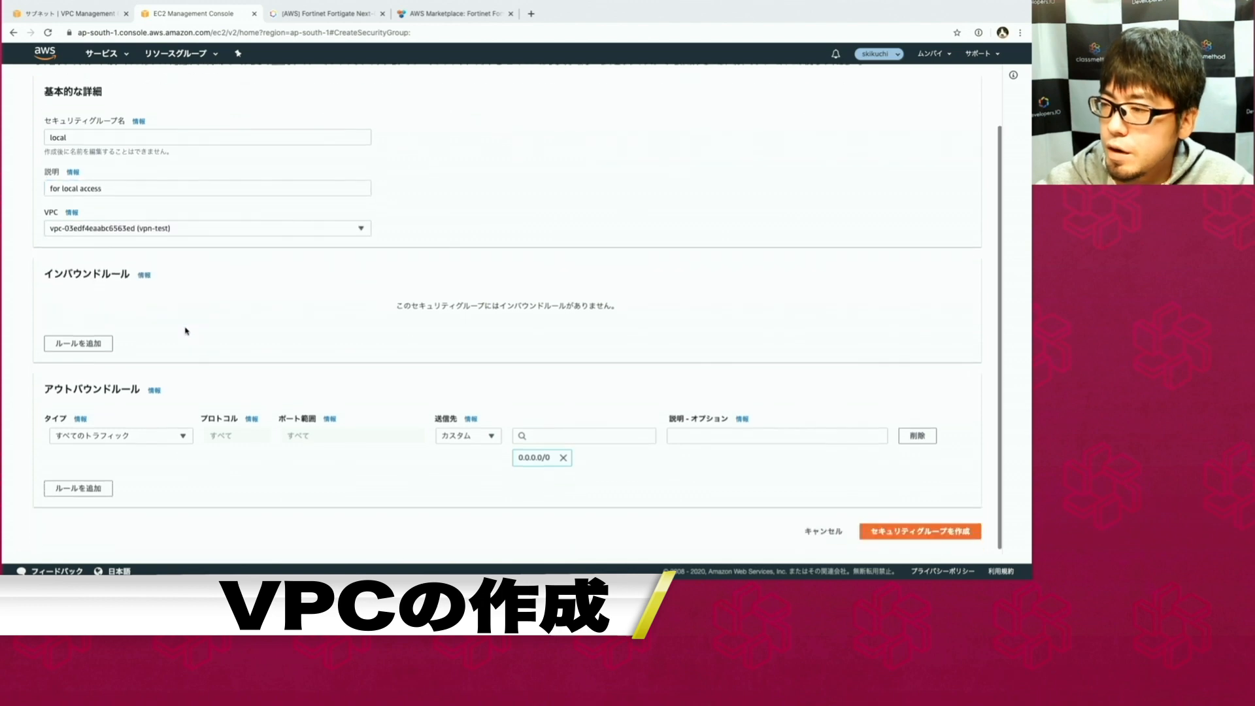
Add an All traffic inbound rule from 10.0.0.0/16 and create the local group.
left_click(91, 341)
left_click(108, 319)
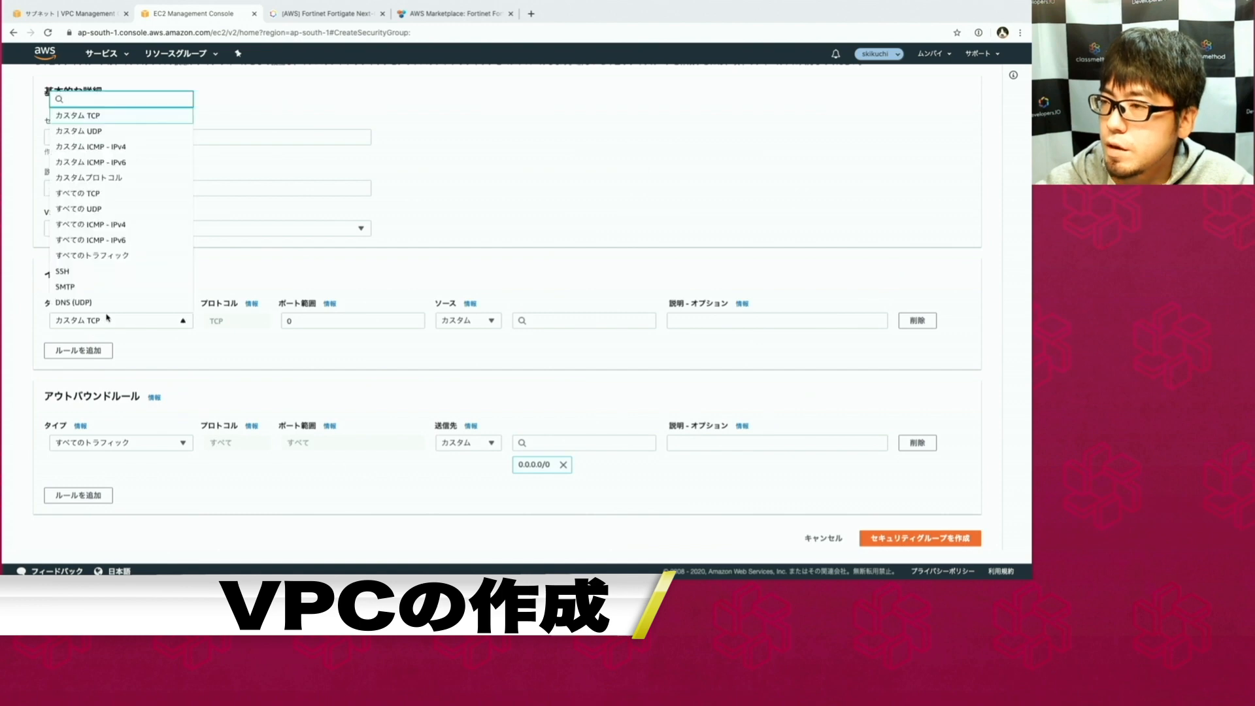
scroll(125, 235, "down", 2)
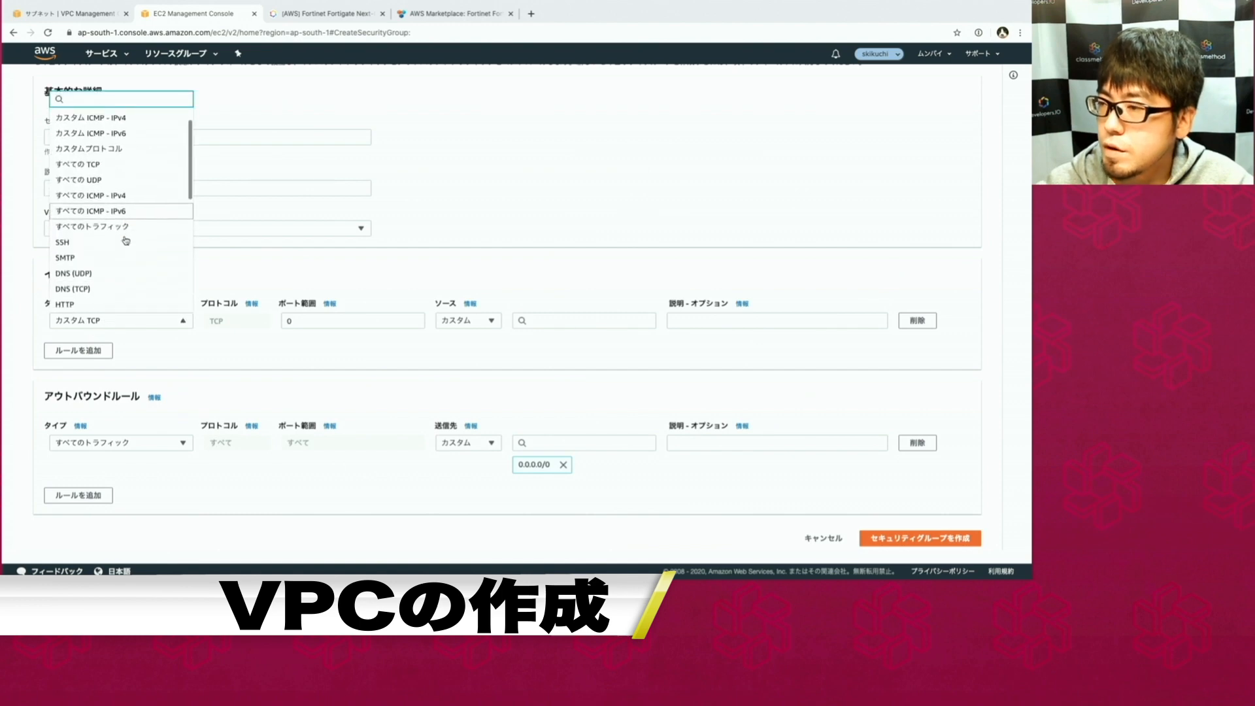
left_click(124, 229)
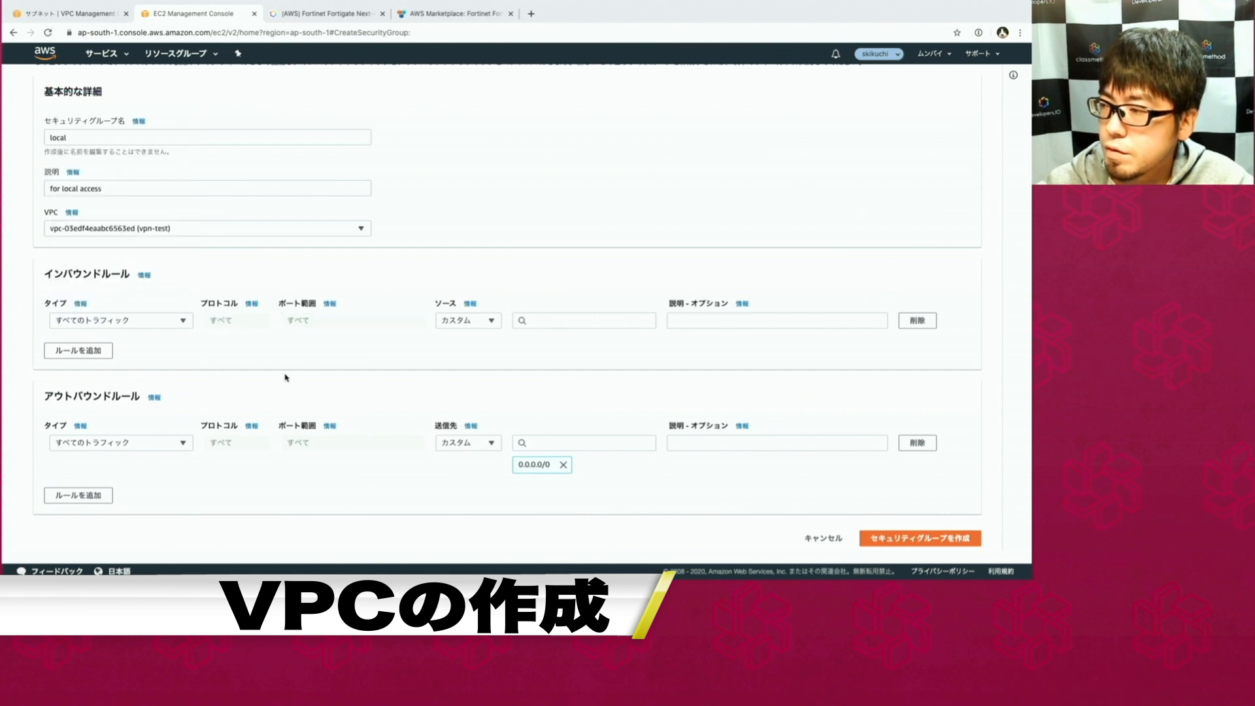
left_click(555, 320)
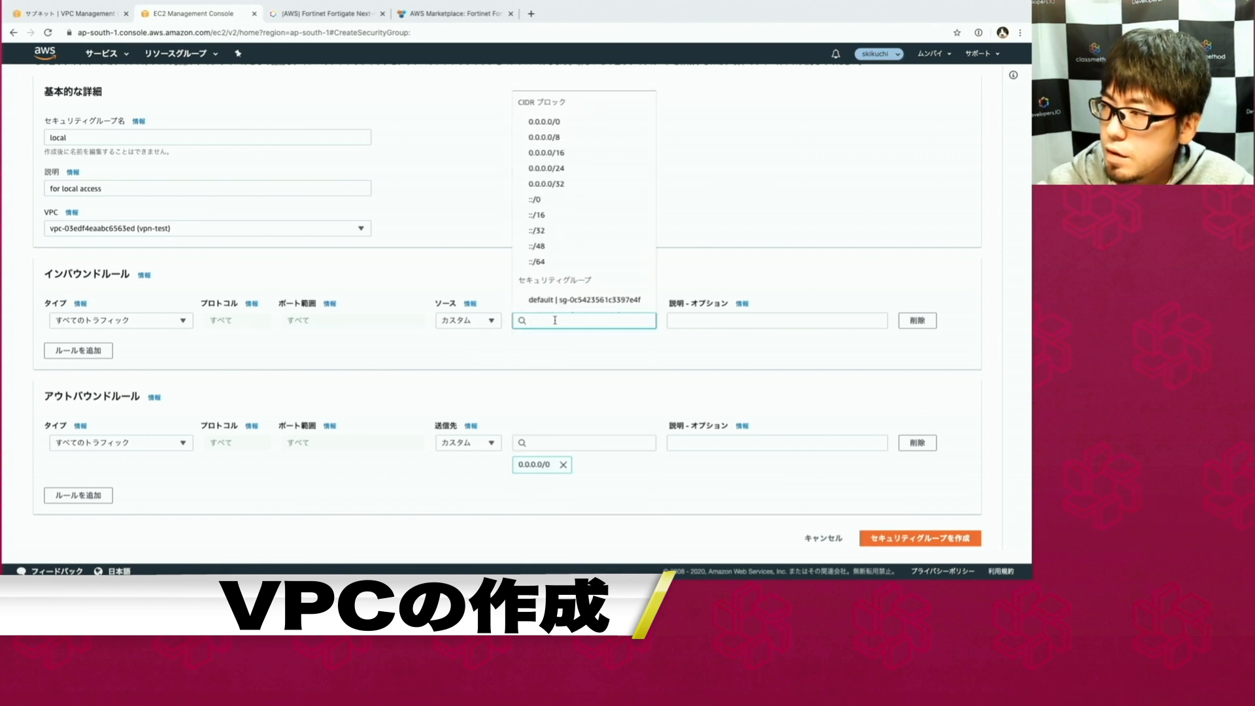
type("1")
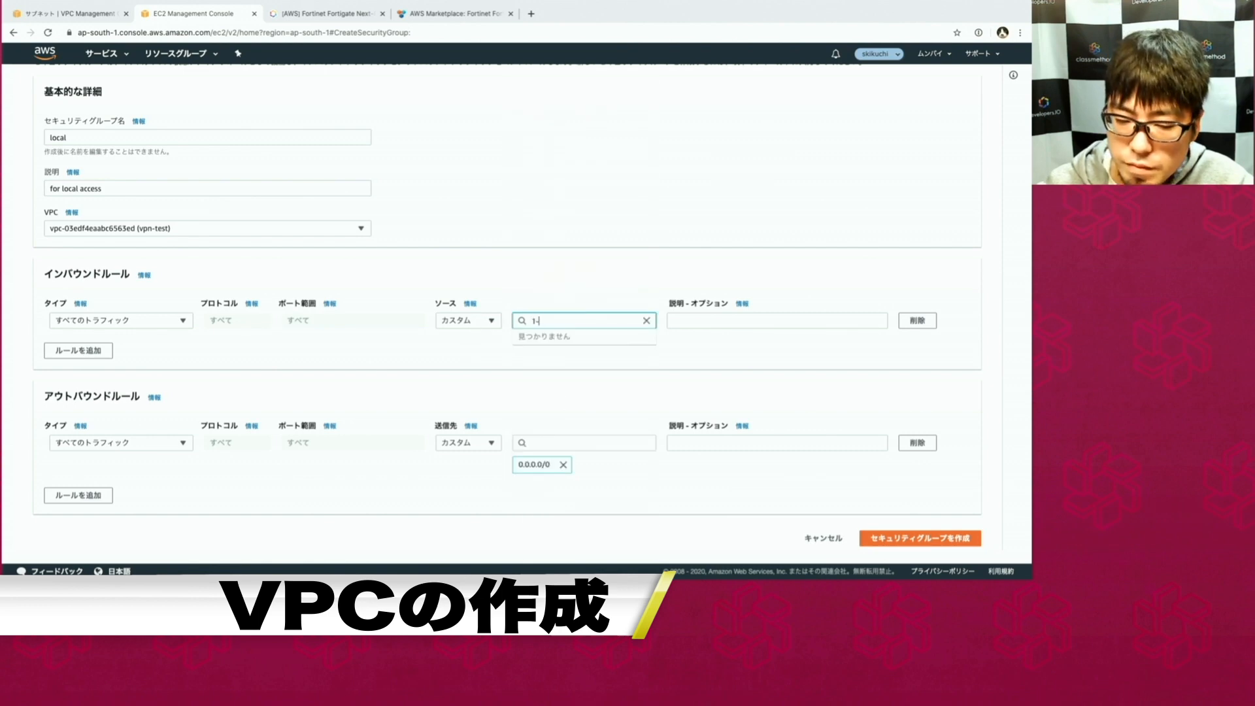
type("0.0.0")
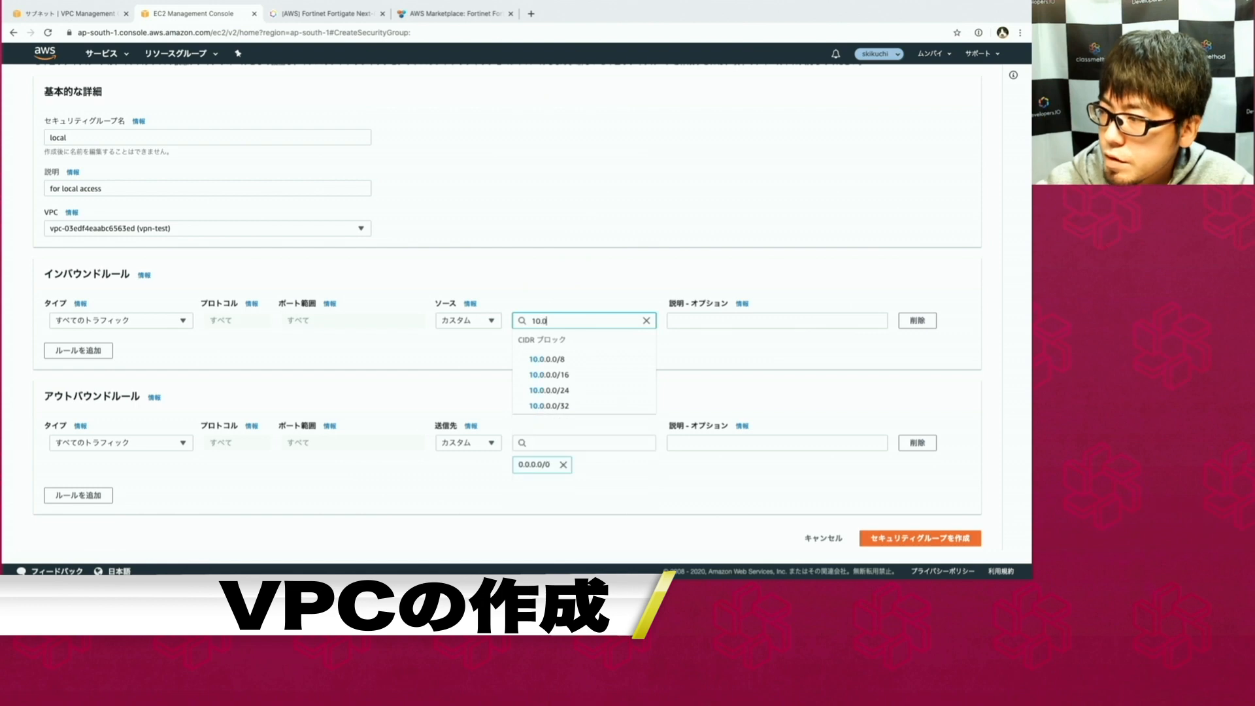
left_click(552, 374)
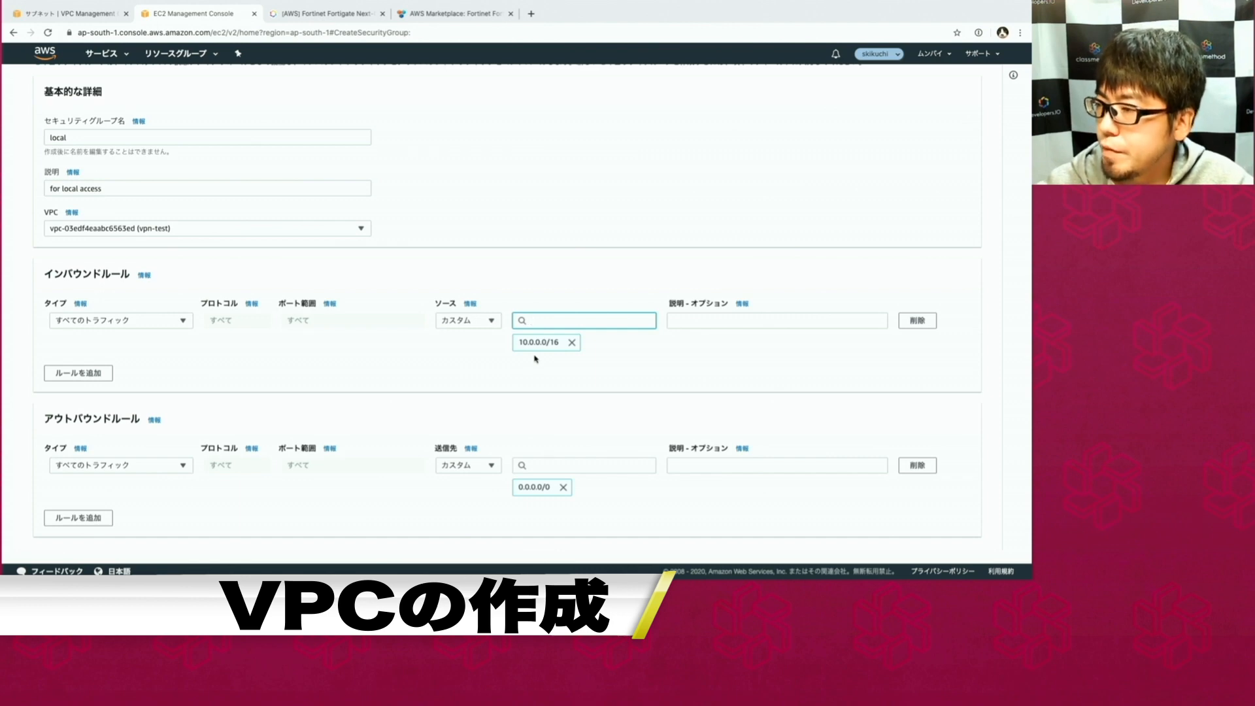
left_click(521, 367)
scroll(521, 367, "down", 1)
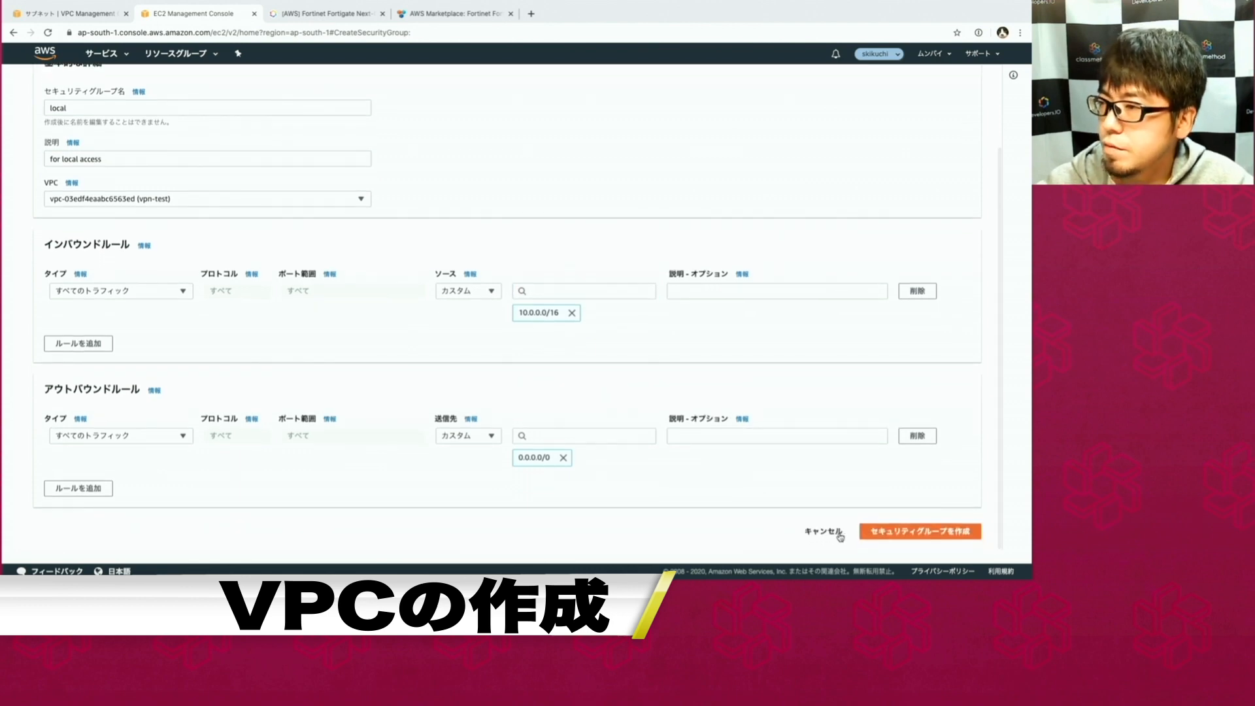
left_click(875, 532)
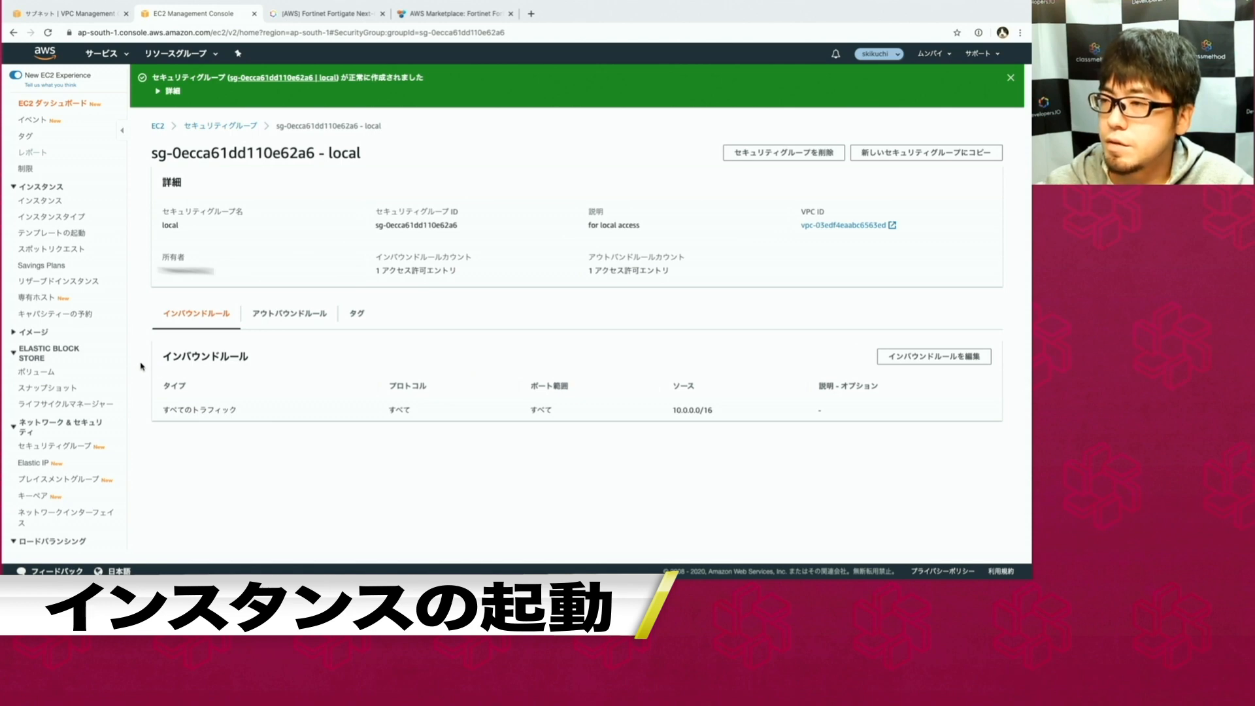
Open the EC2 Instances page, which shows no instances in this region yet.
left_click(51, 201)
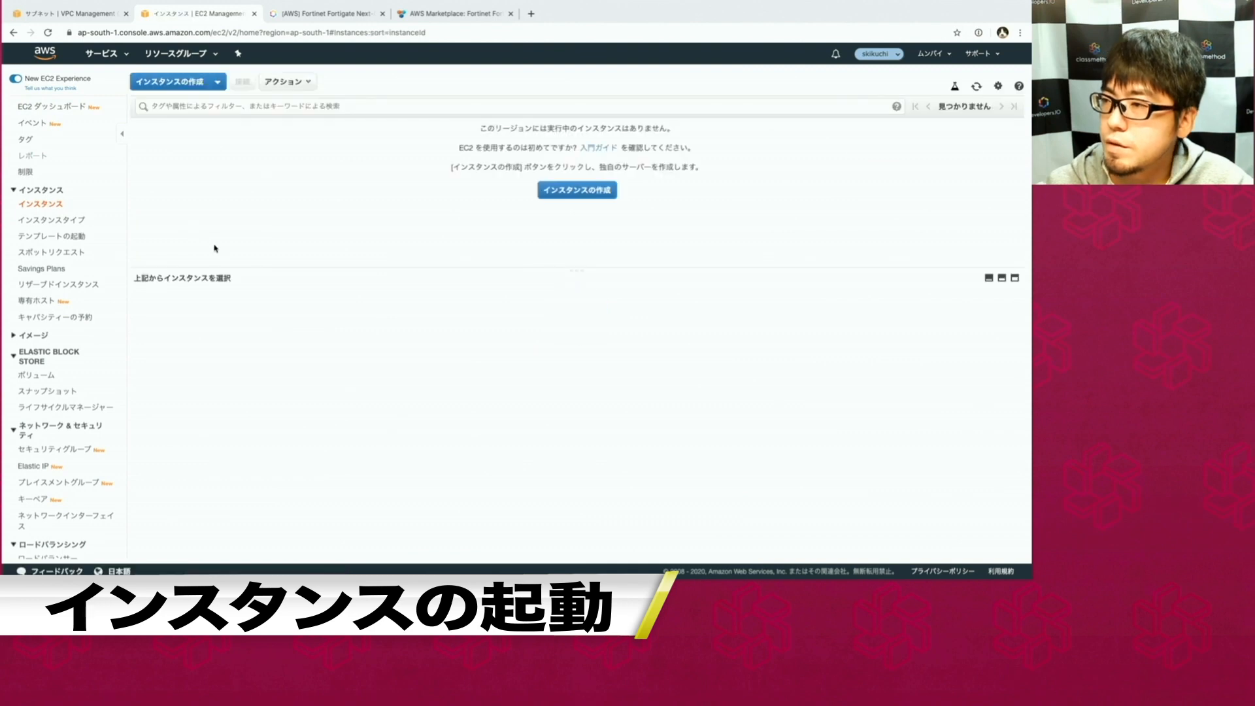
Launch a new Amazon Linux 2 instance of type t3.micro and proceed to instance details.
left_click(169, 81)
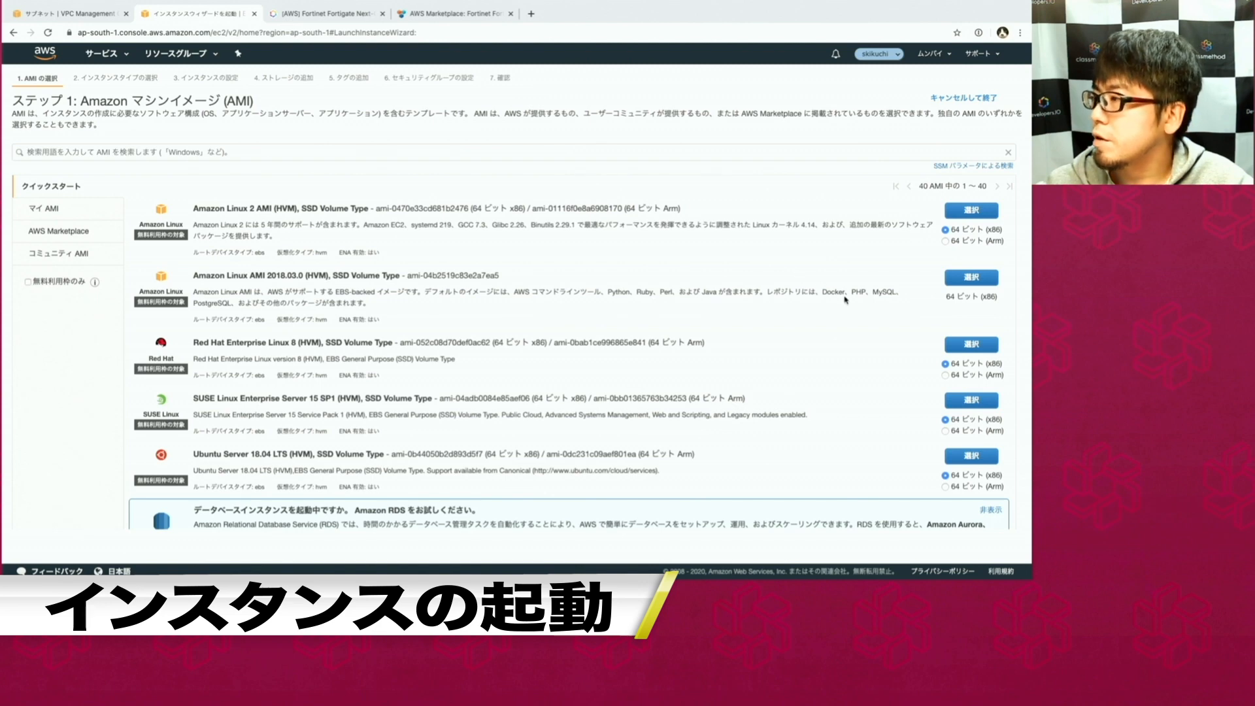
left_click(977, 217)
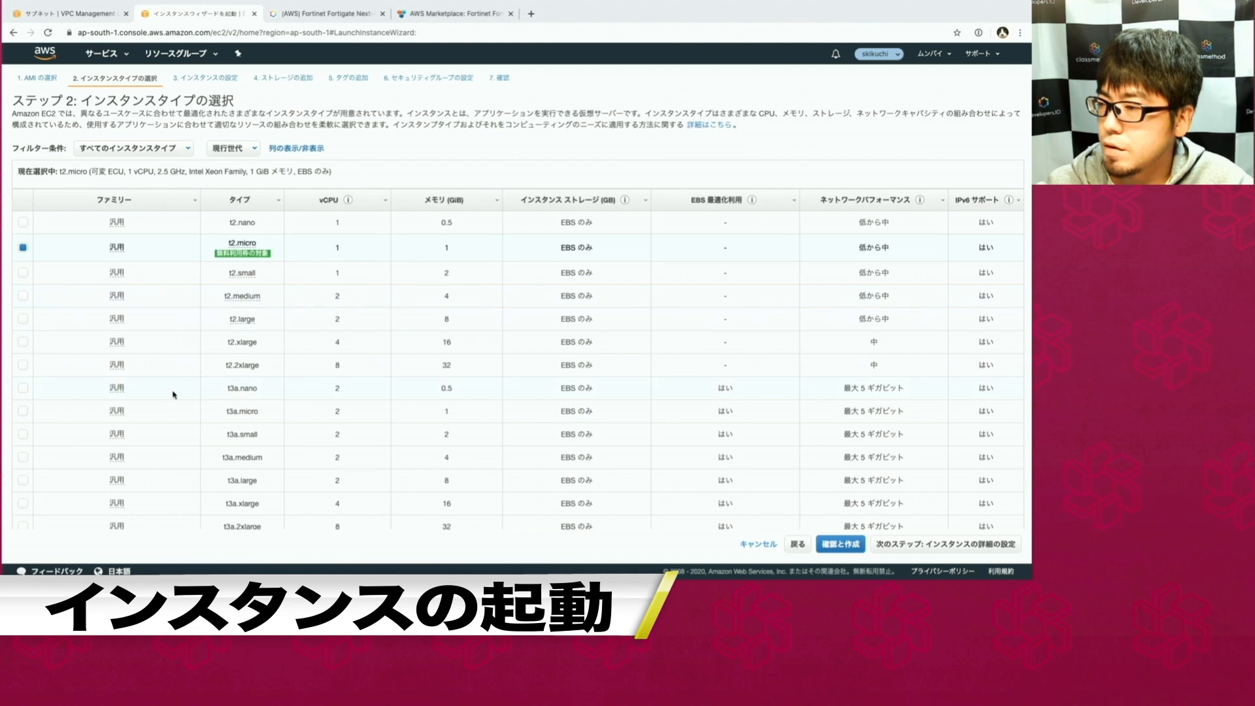
scroll(174, 395, "down", 4)
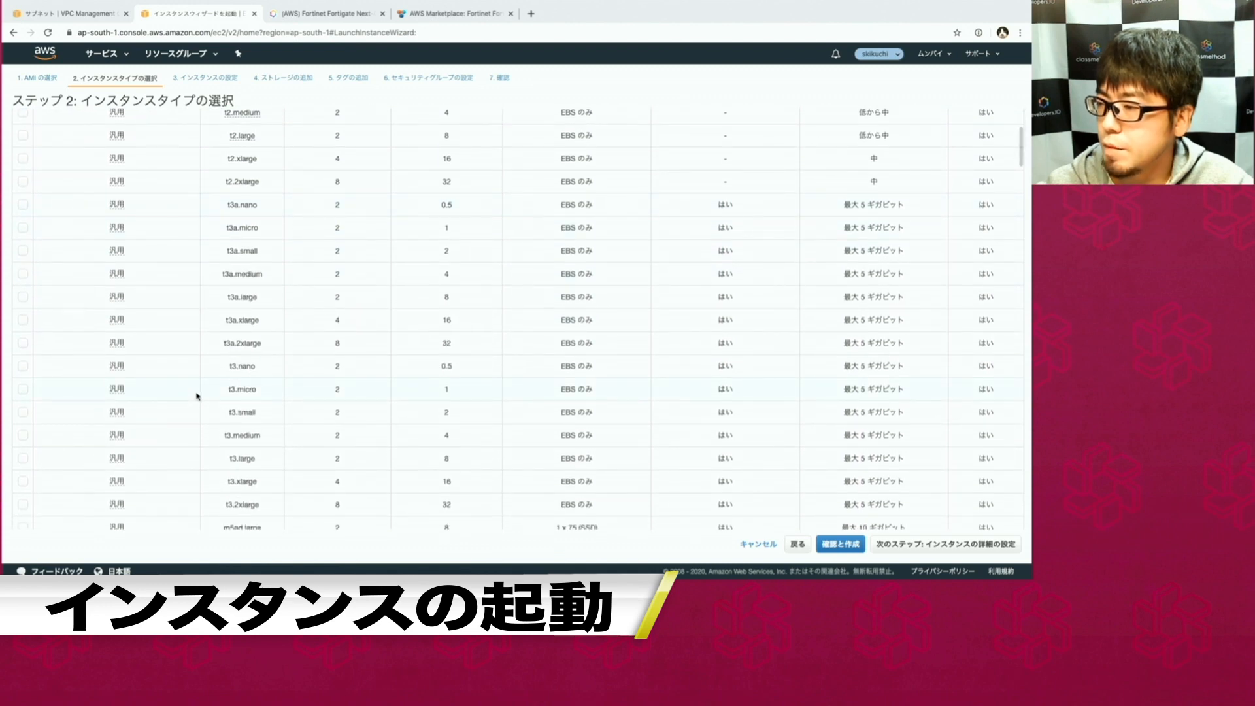
left_click(196, 395)
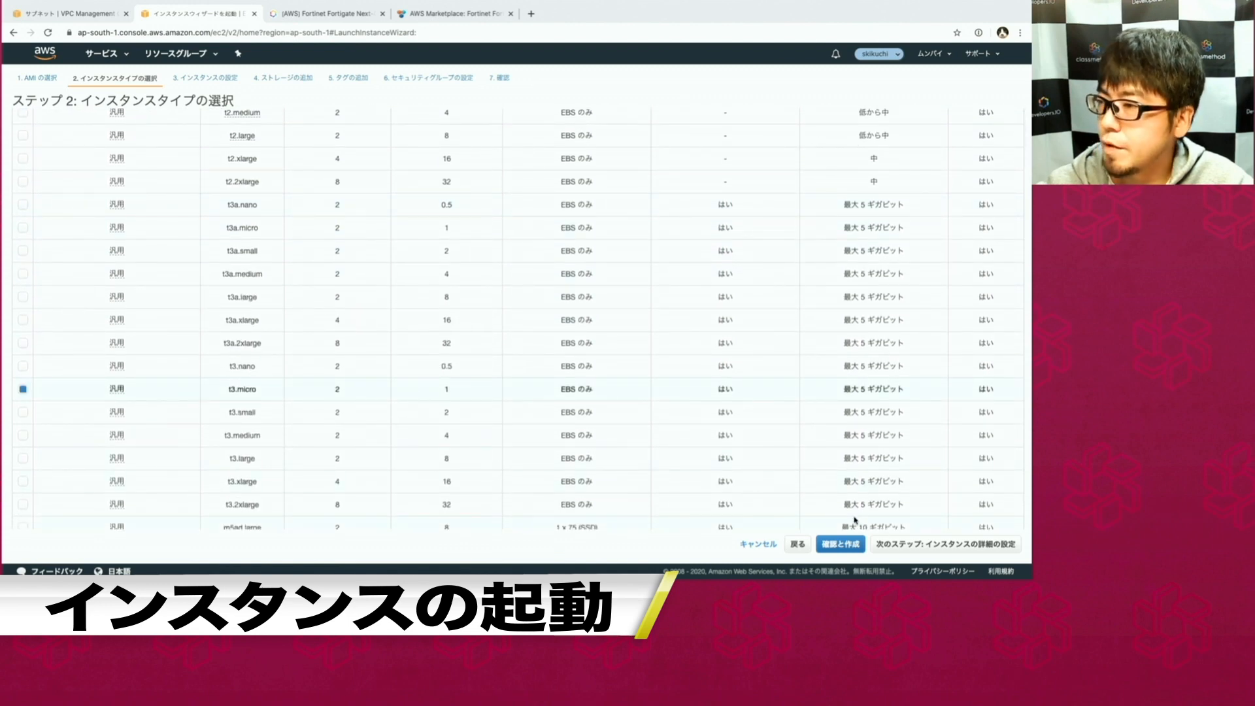
left_click(946, 544)
left_click(302, 187)
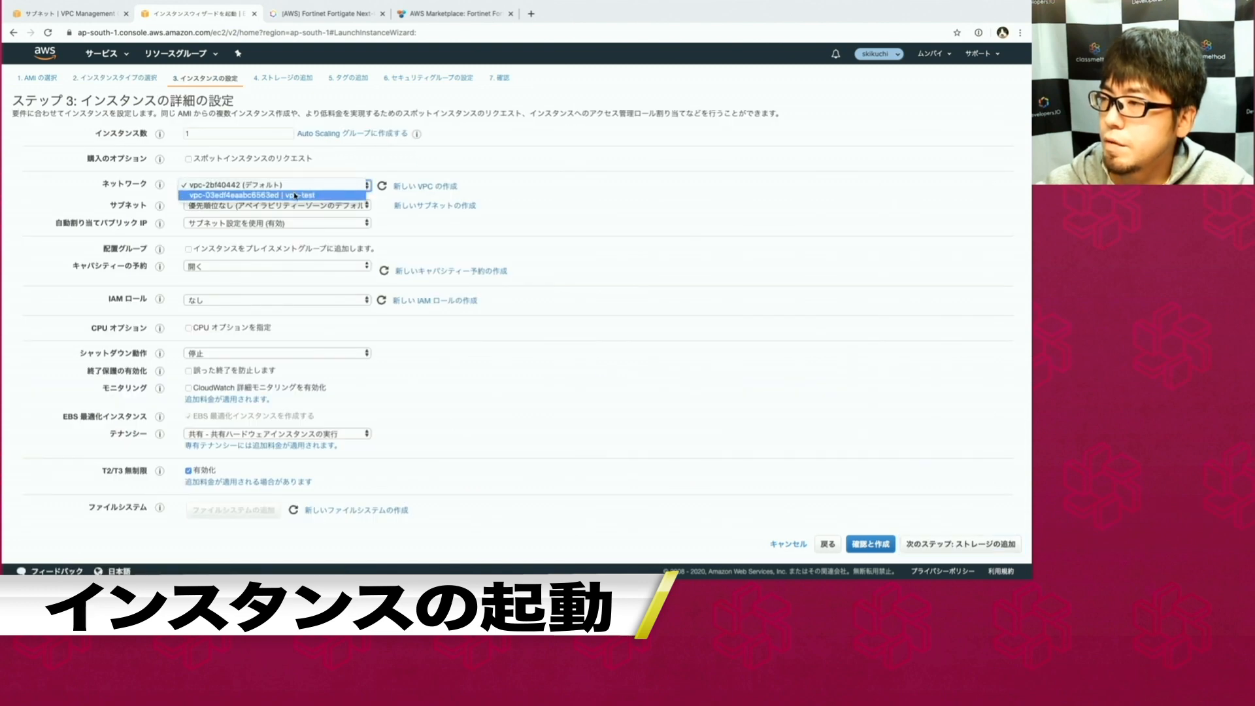
Put the instance in the vpn-test VPC on private-subnet1, then skip storage to reach tags.
left_click(295, 195)
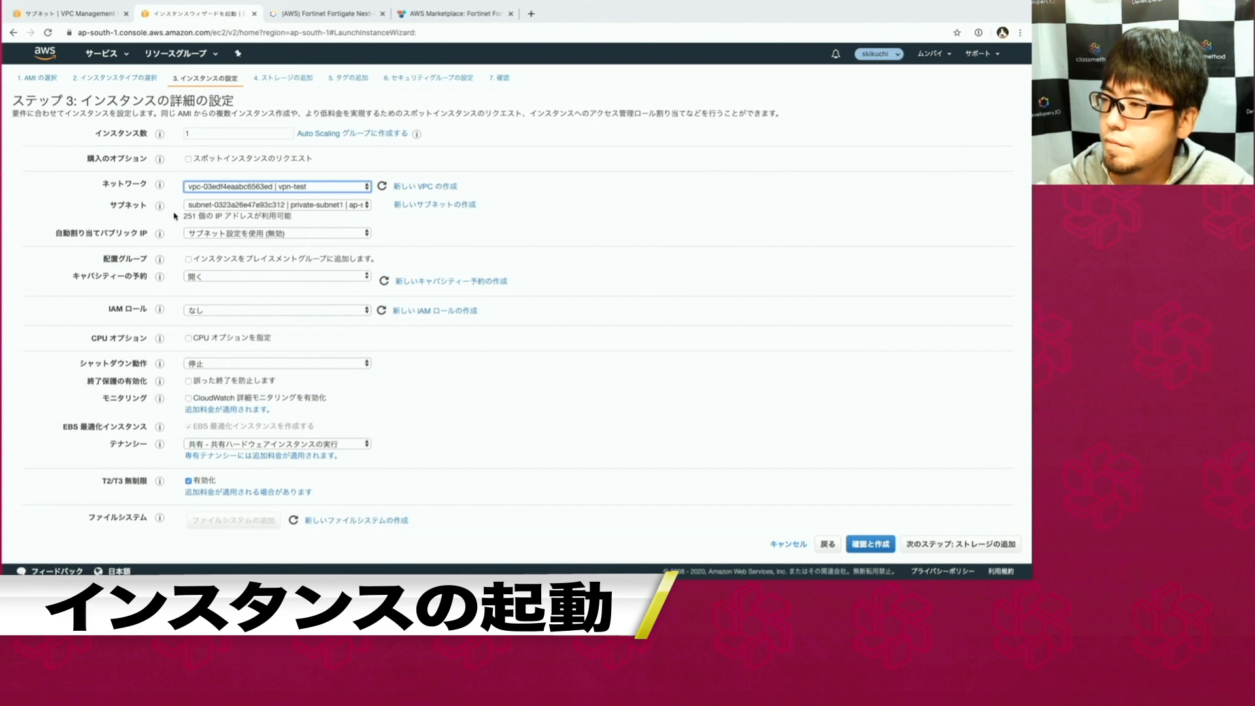
left_click(227, 205)
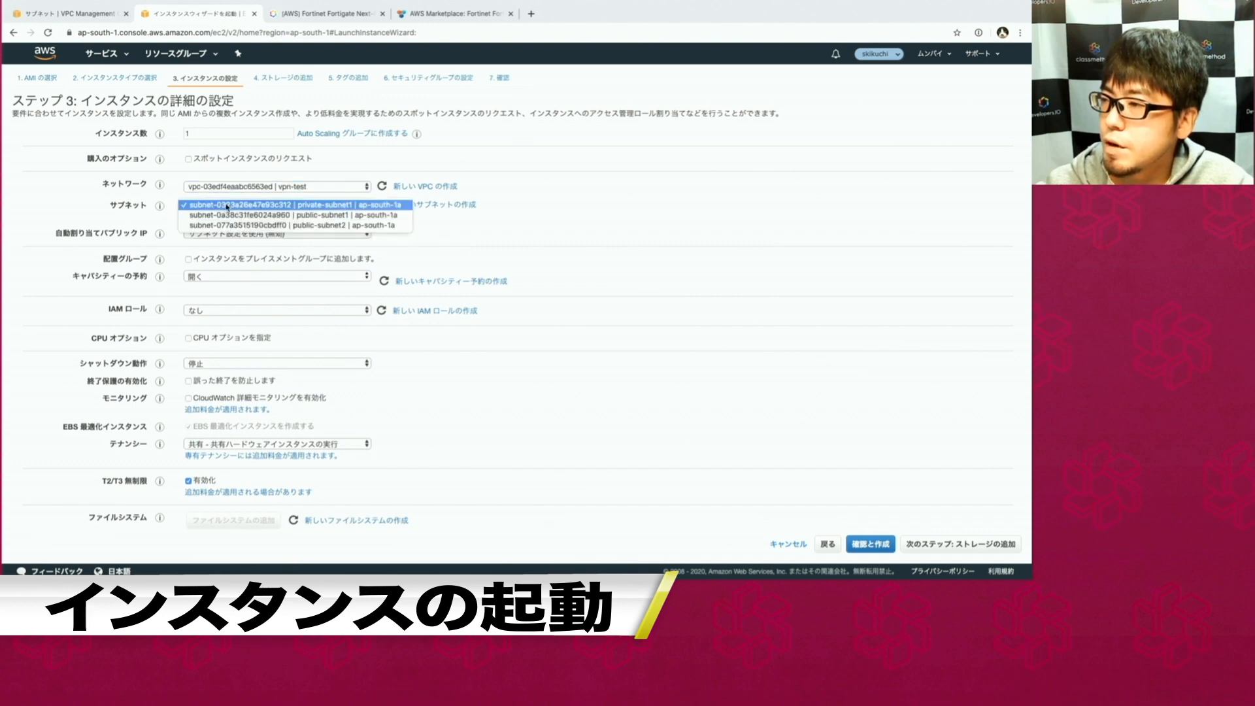
left_click(227, 205)
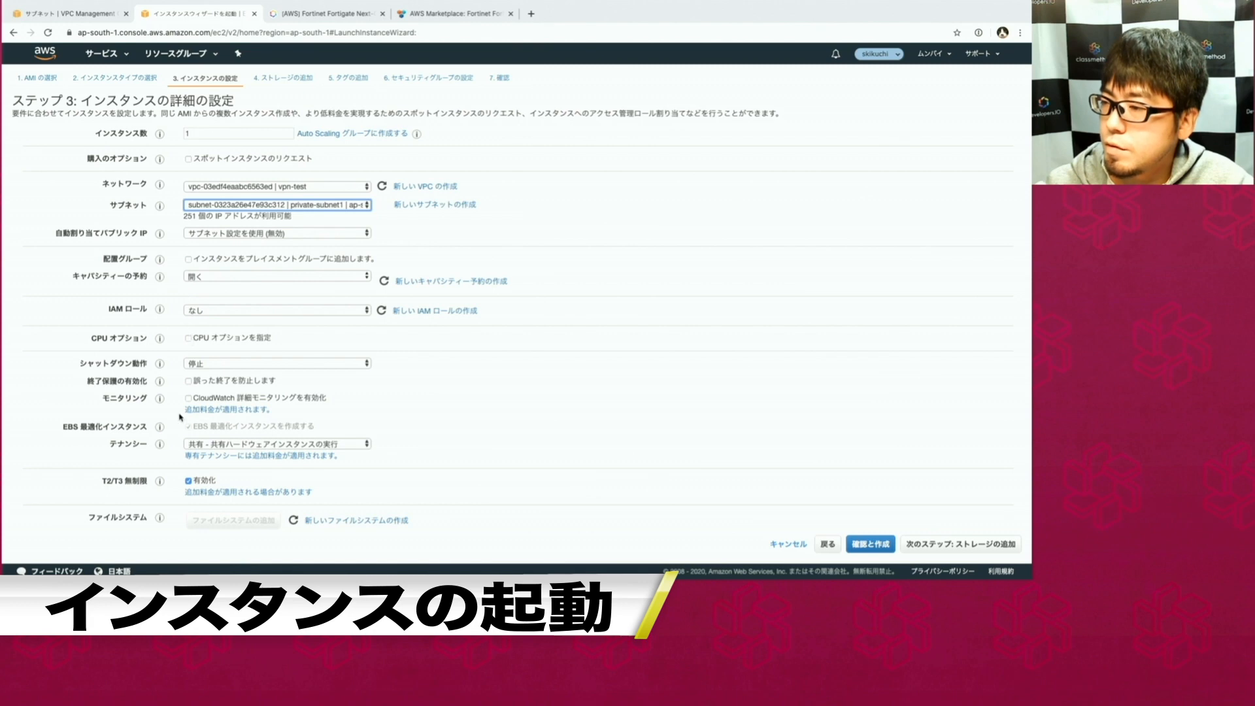
scroll(181, 432, "down", 3)
scroll(181, 431, "down", 1)
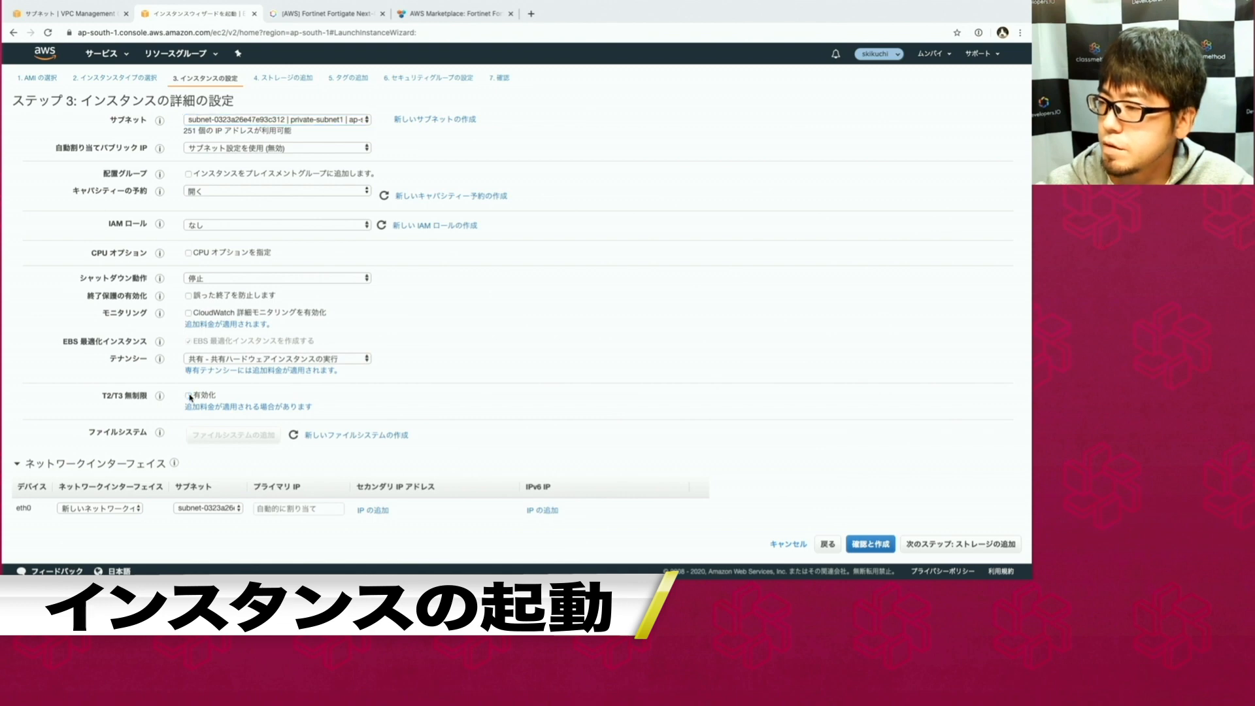
scroll(514, 441, "down", 8)
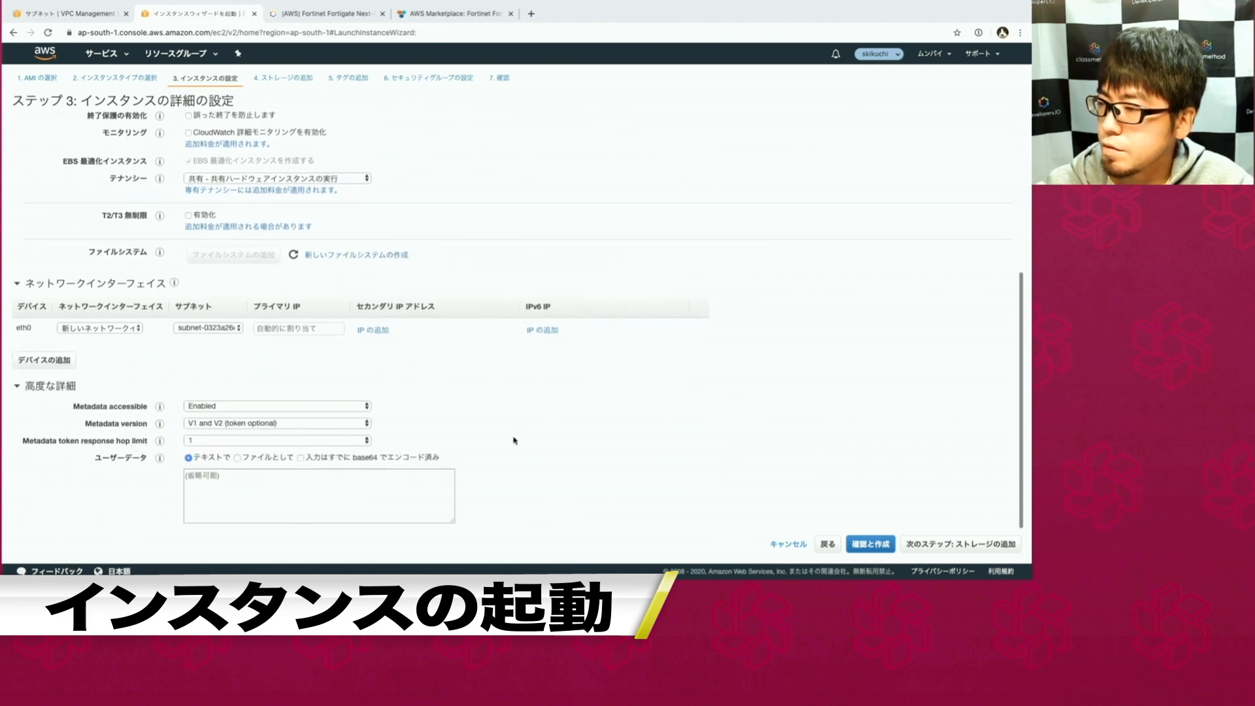
scroll(557, 343, "up", 5)
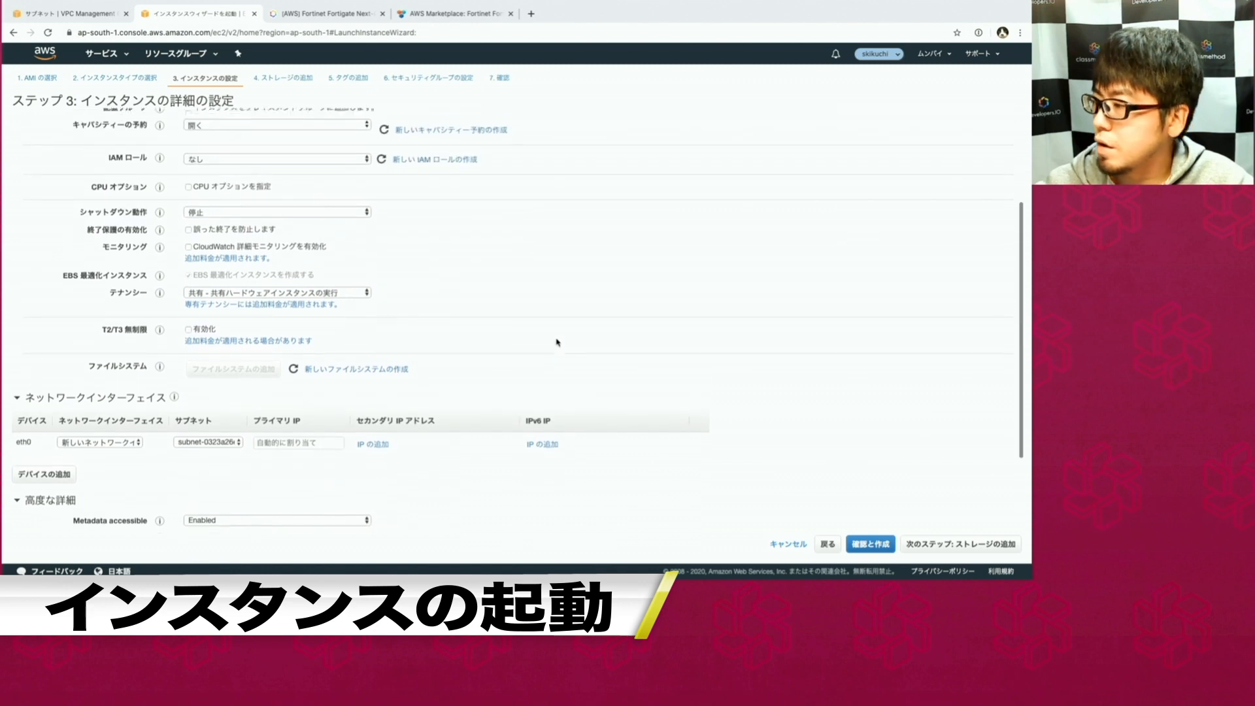
scroll(557, 343, "up", 7)
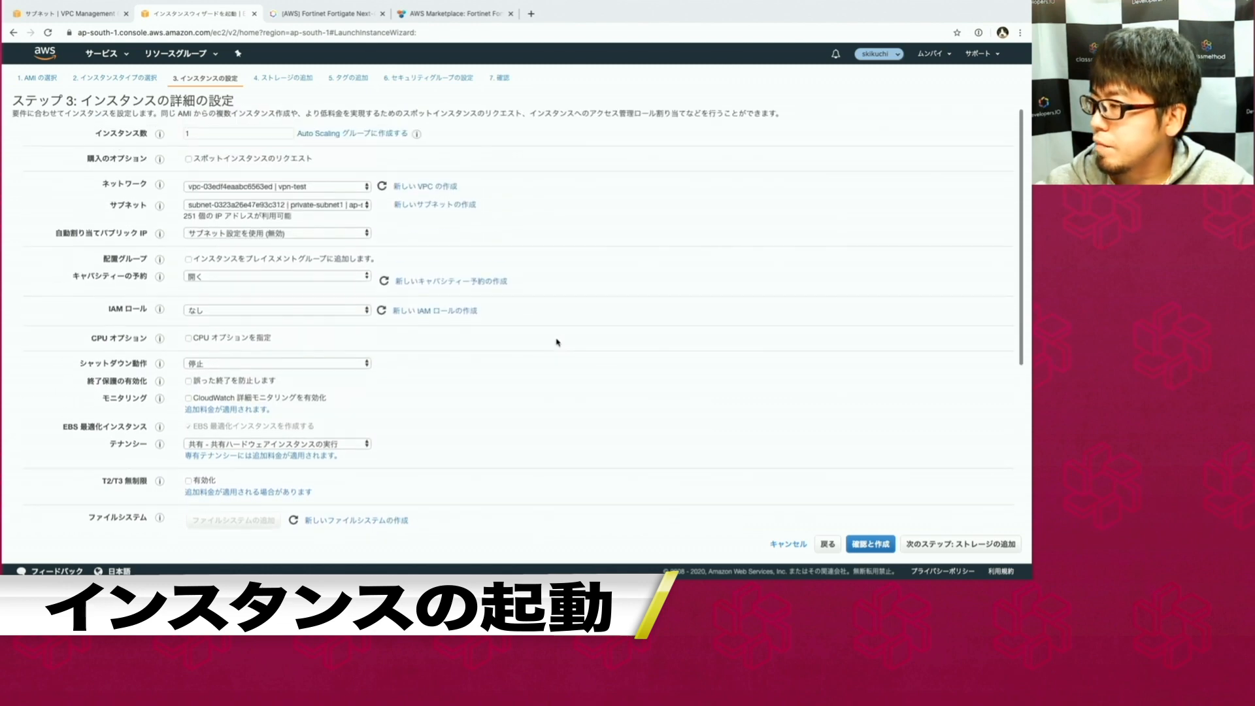
left_click(925, 546)
left_click(965, 541)
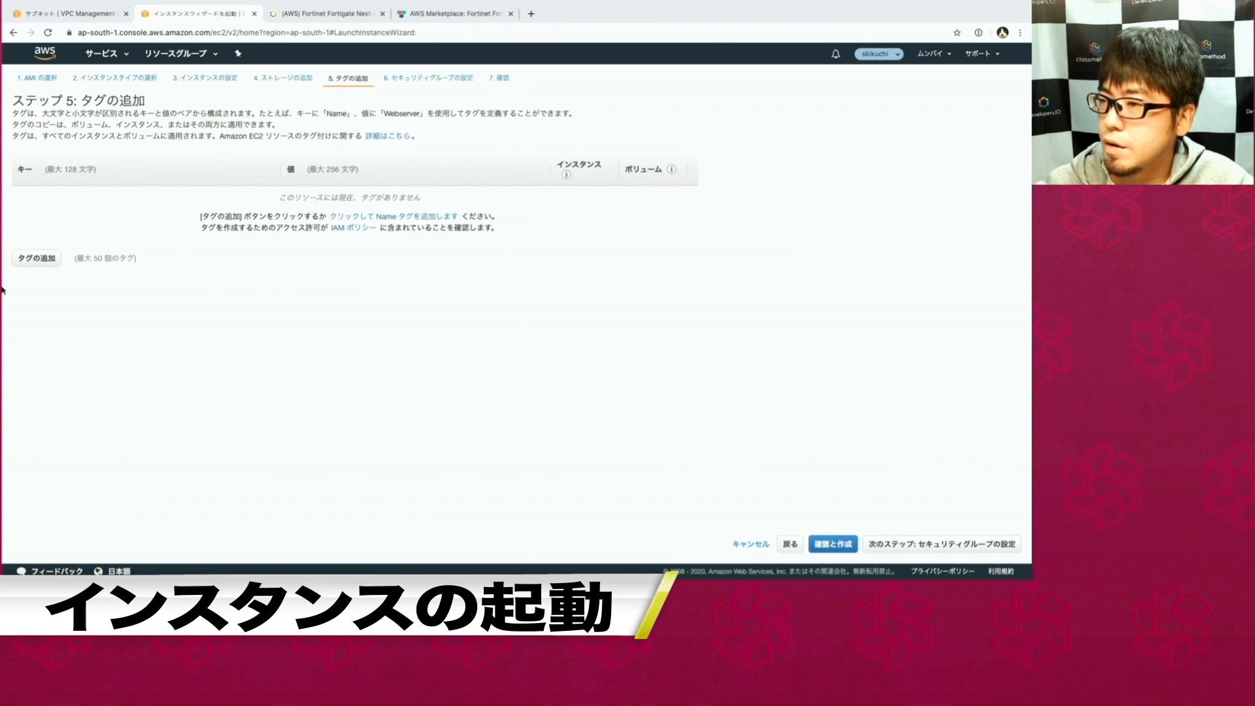
Tag the instance with Name = Server.
left_click(39, 261)
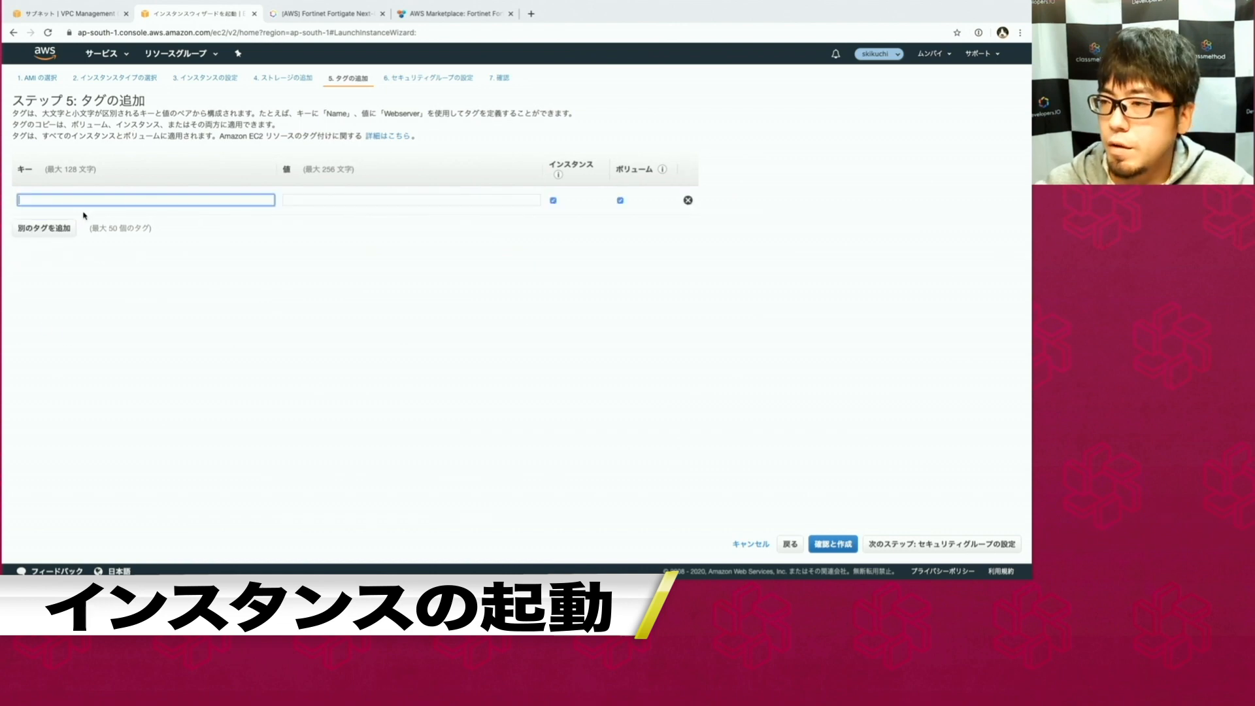
type("Name")
key("Tab")
type("Server")
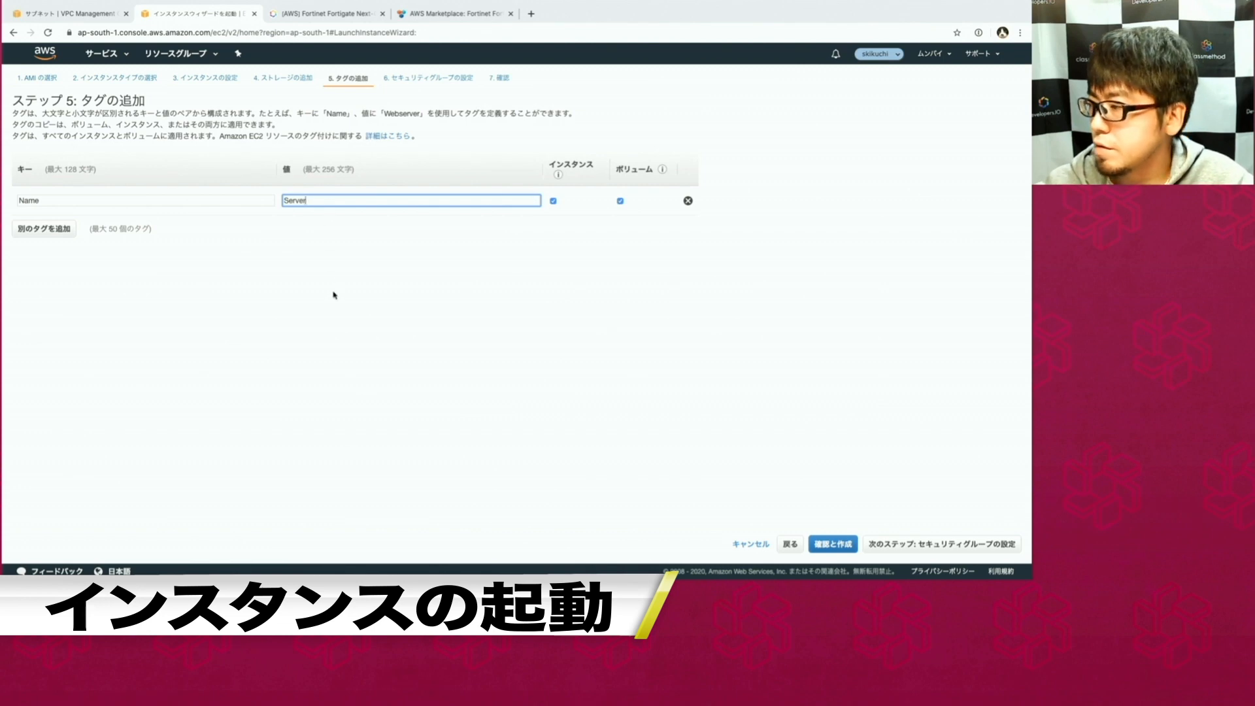
key("Return")
Attach the existing default security group and go to the launch review page.
left_click(188, 158)
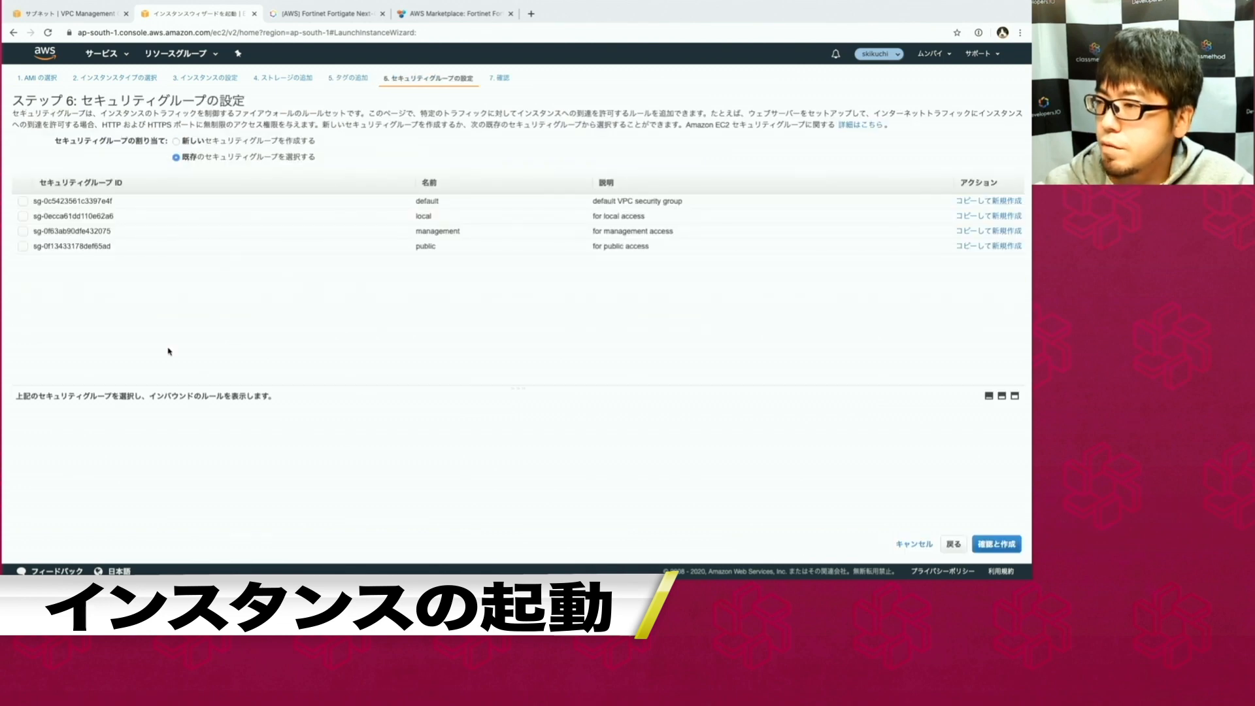
left_click(203, 206)
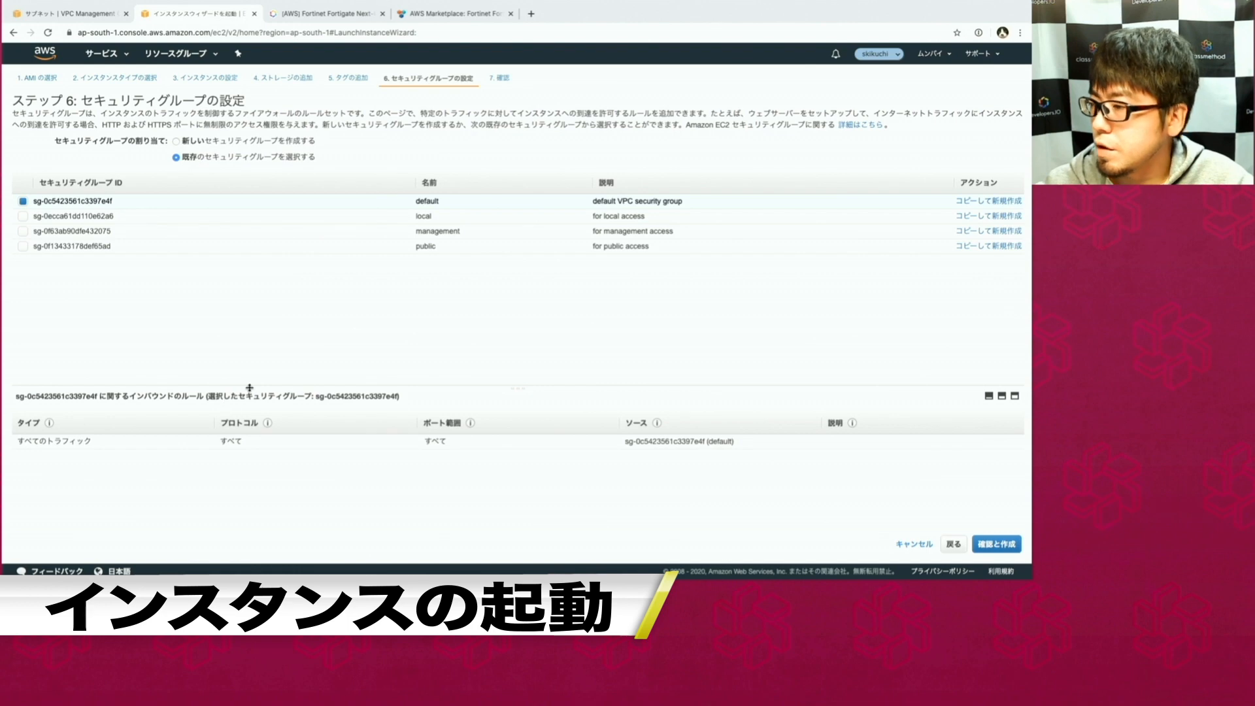
left_click_drag(250, 388, 250, 325)
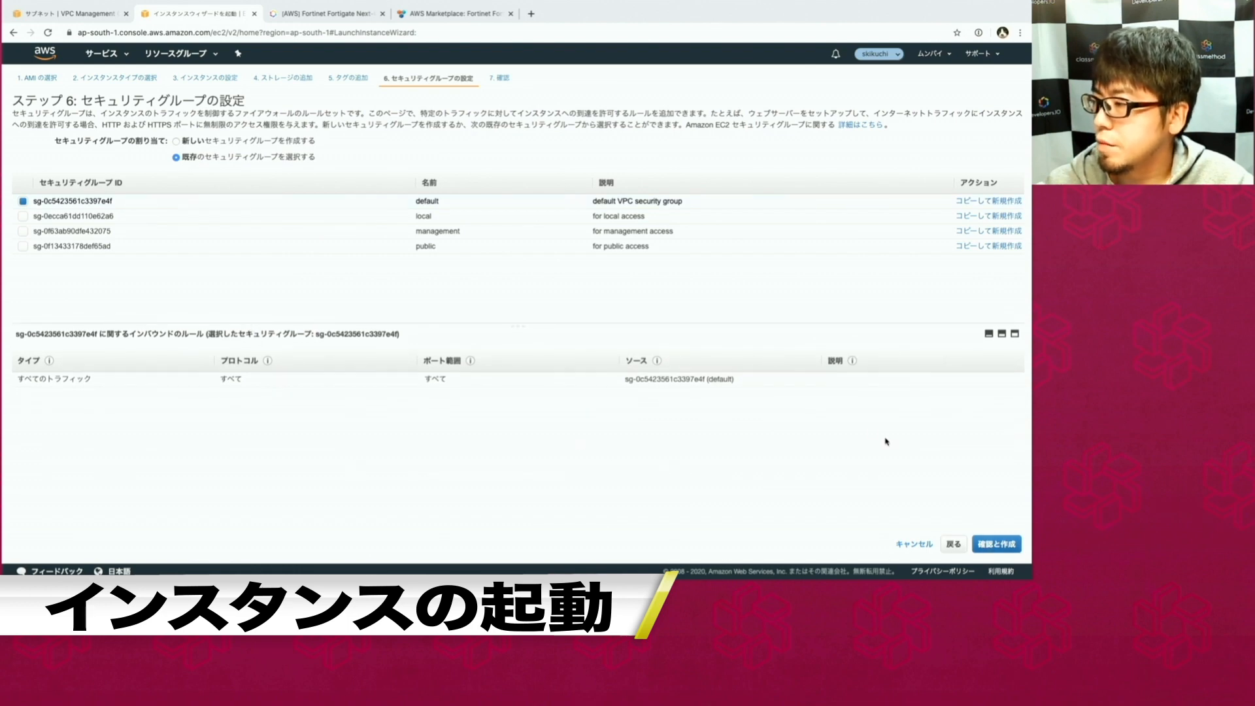
left_click(998, 545)
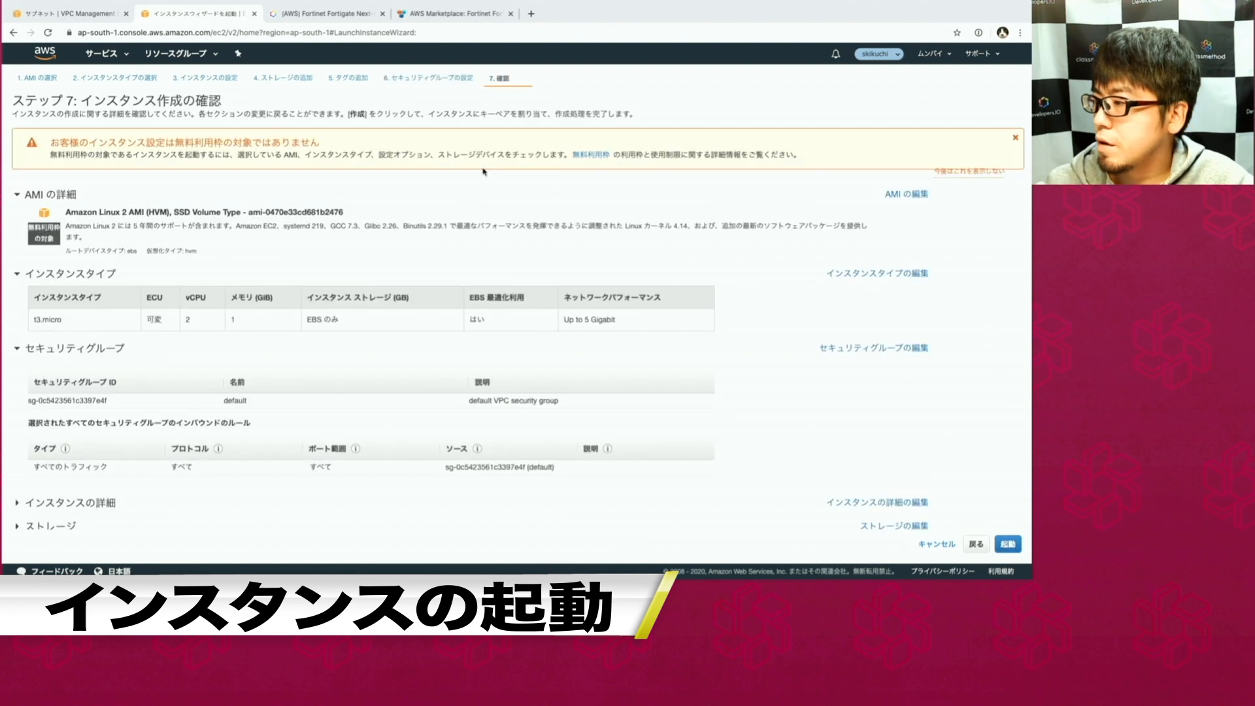
Launch the instance with a new key pair 'sk-test-mumbai', downloading its private key file.
left_click(1000, 546)
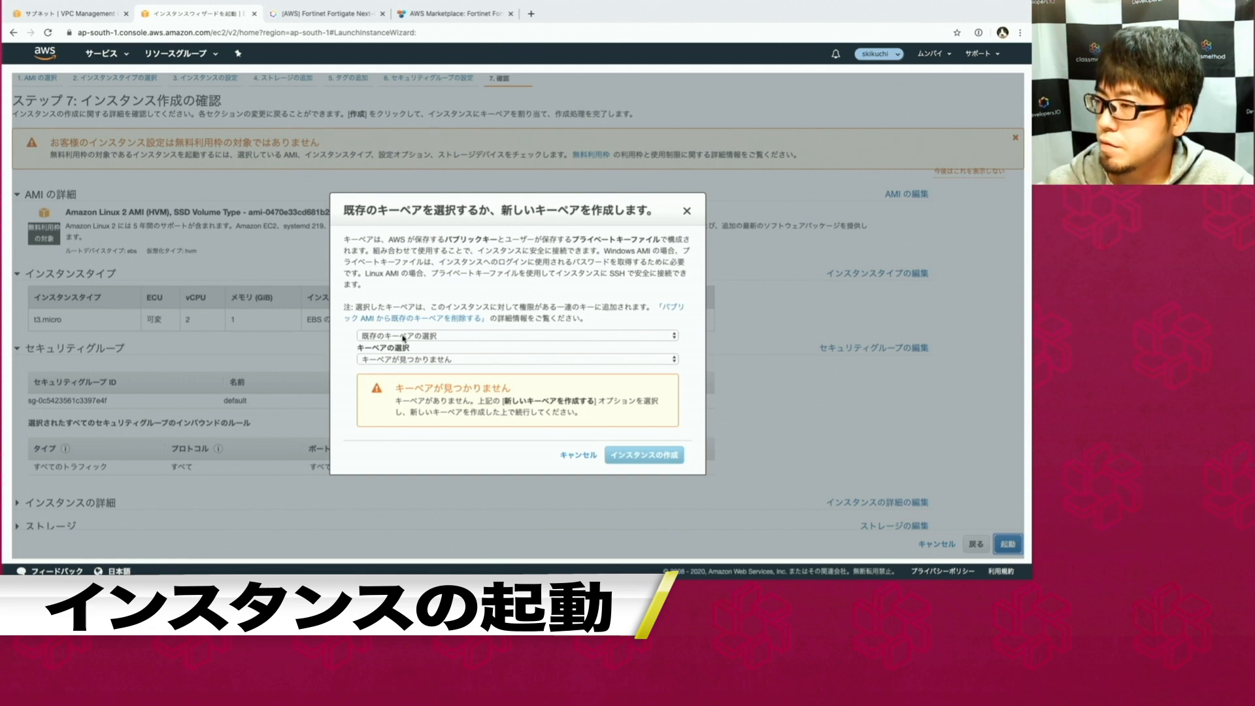
left_click(383, 337)
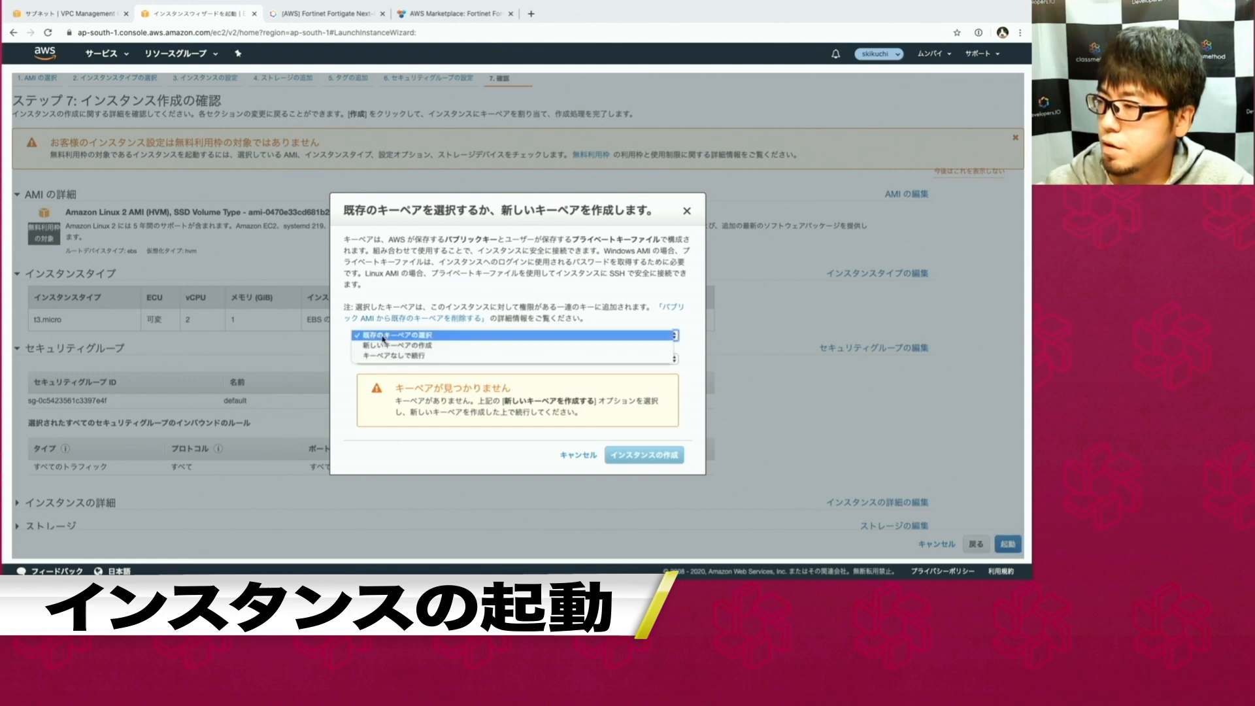
left_click(383, 350)
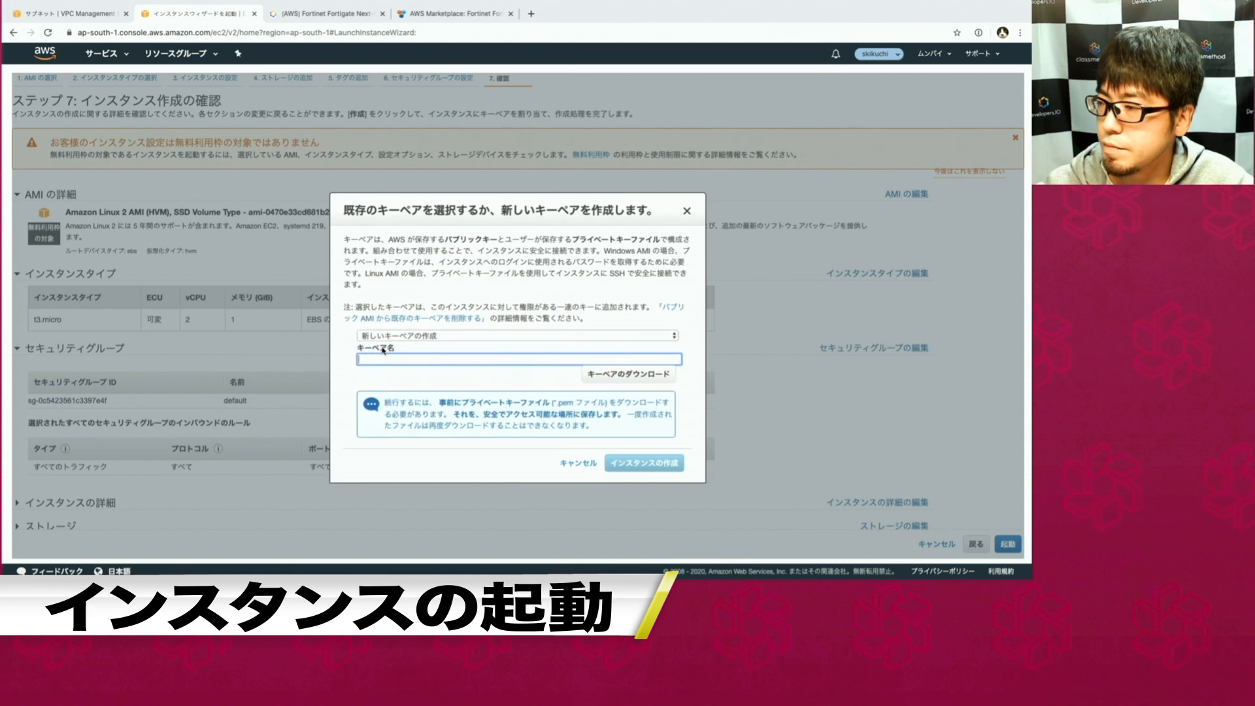
type("sk-test-mun")
type("bai")
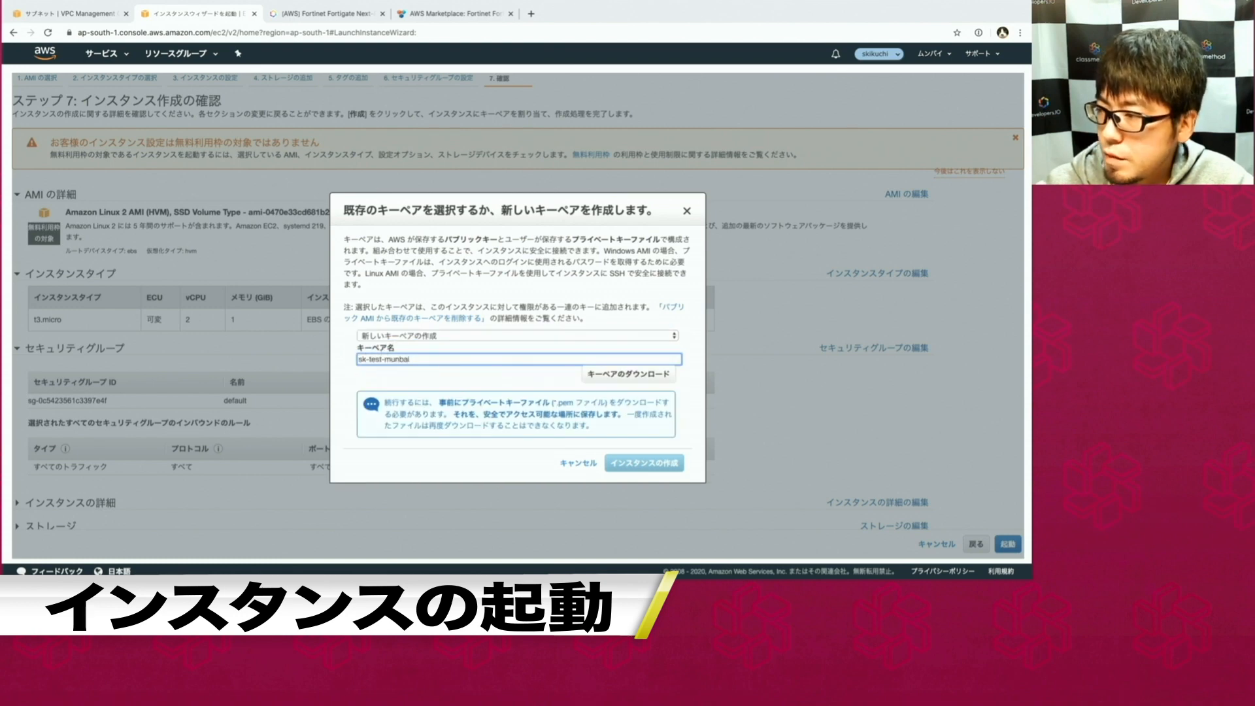
left_click(619, 385)
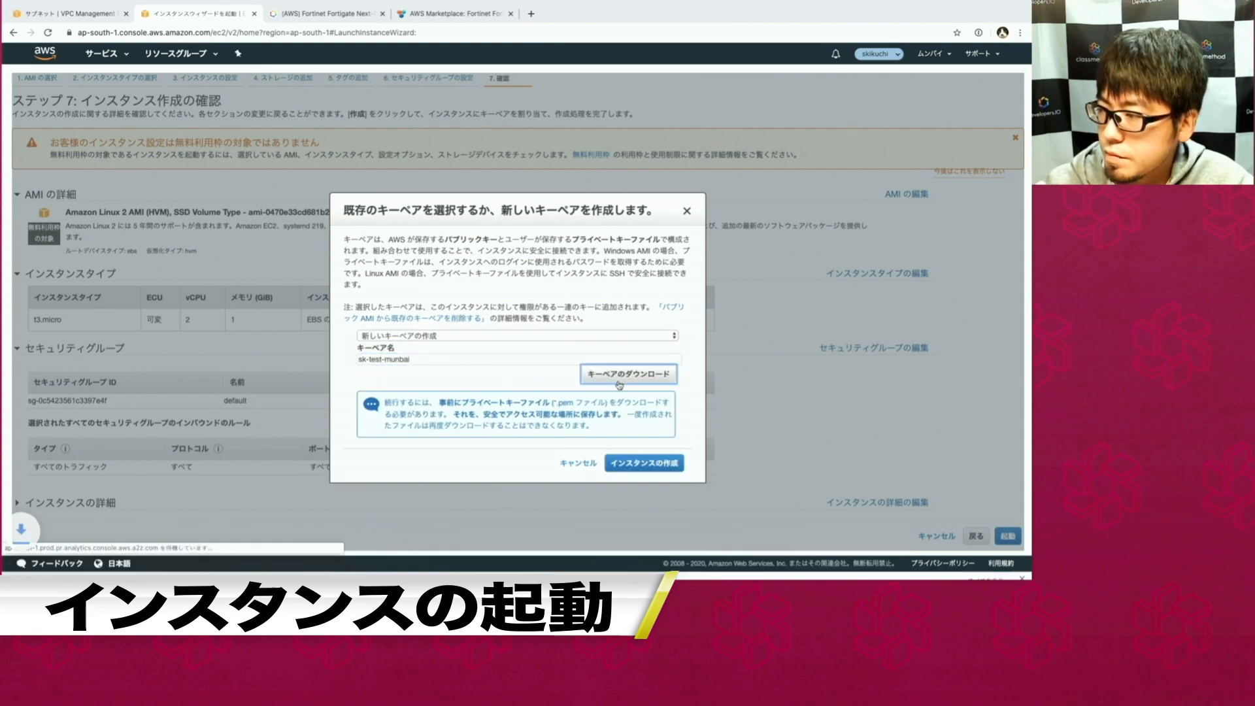
left_click(644, 463)
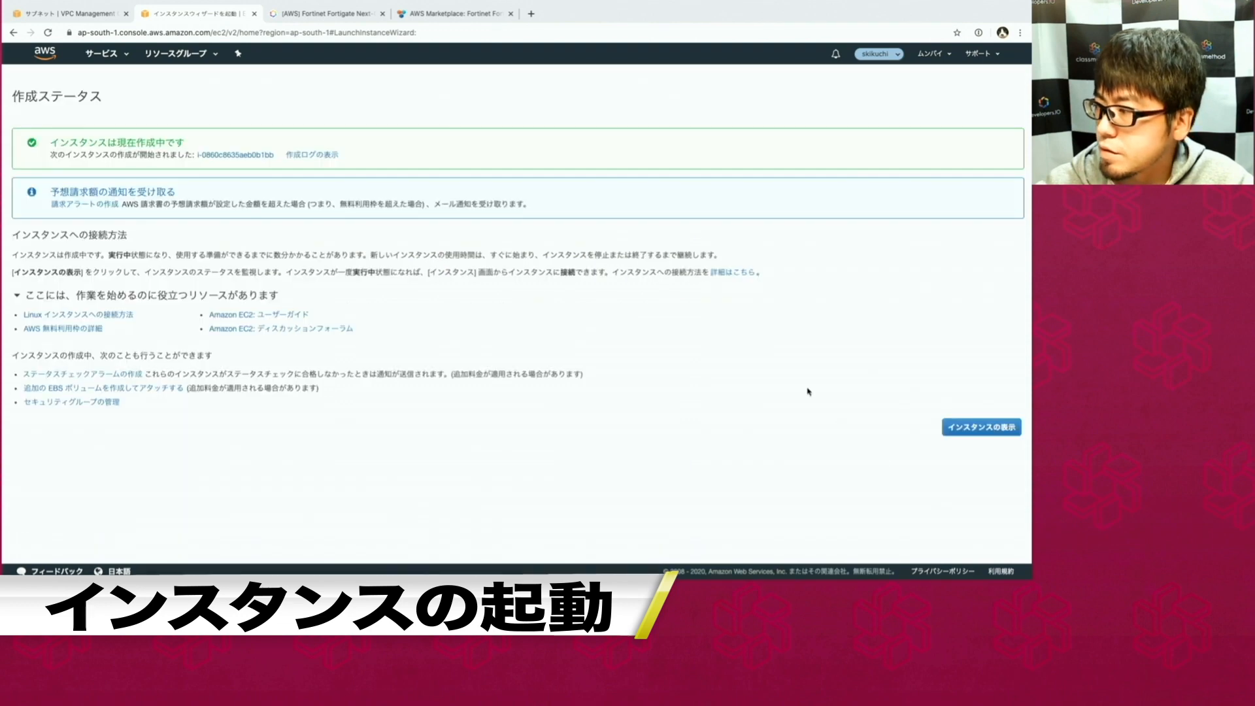
Check the instances list, then switch to the Fortinet FortiGate Marketplace listing tab.
left_click(1011, 434)
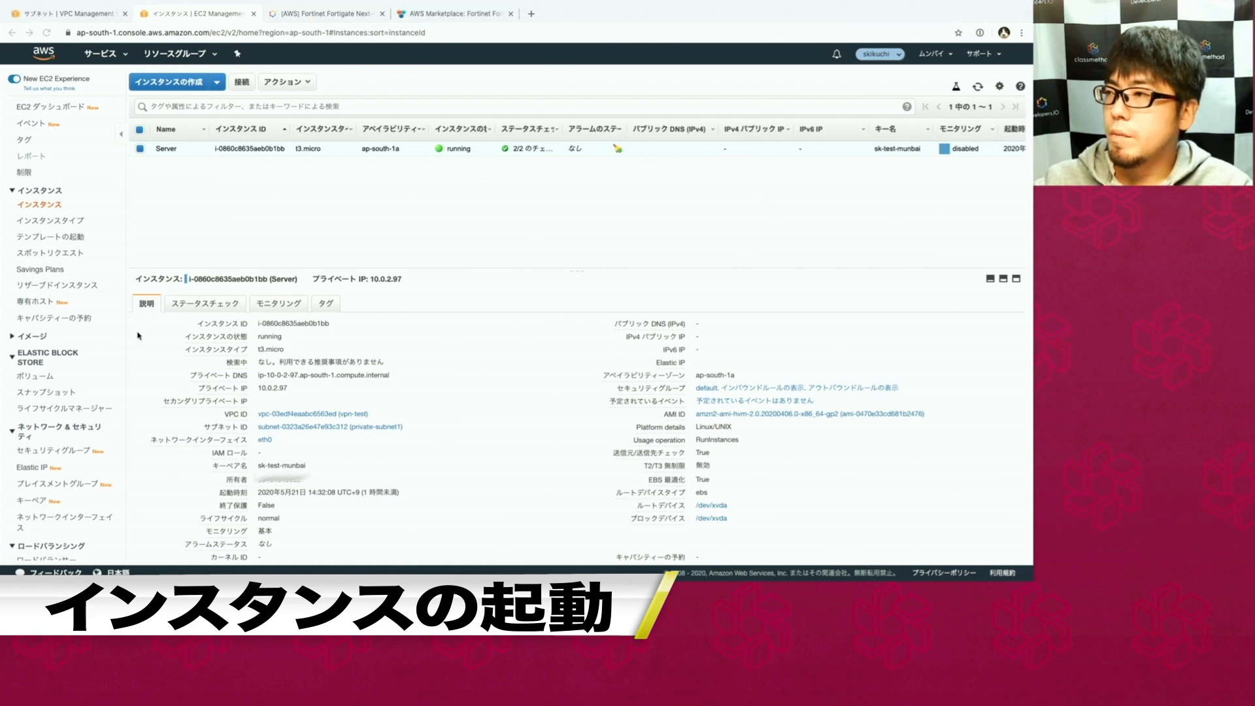
left_click(432, 14)
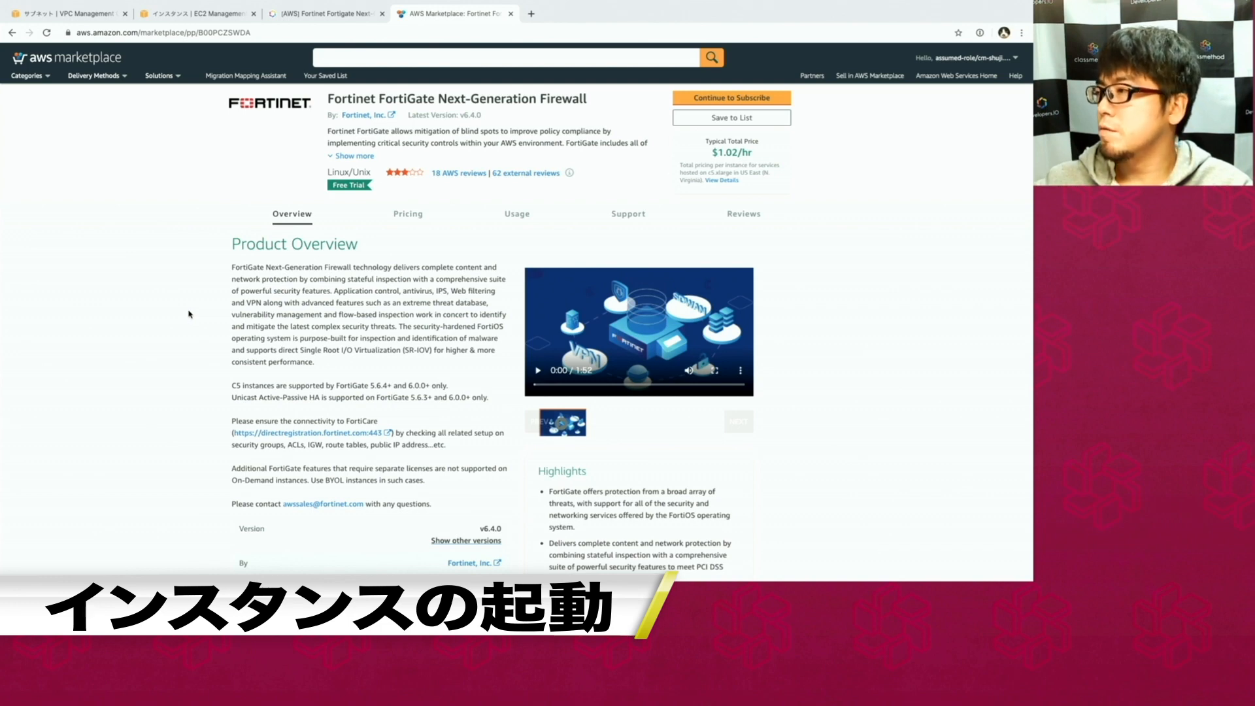
Subscribe to FortiGate Next-Generation Firewall in Marketplace and return to the EC2 Instances tab.
left_click(724, 99)
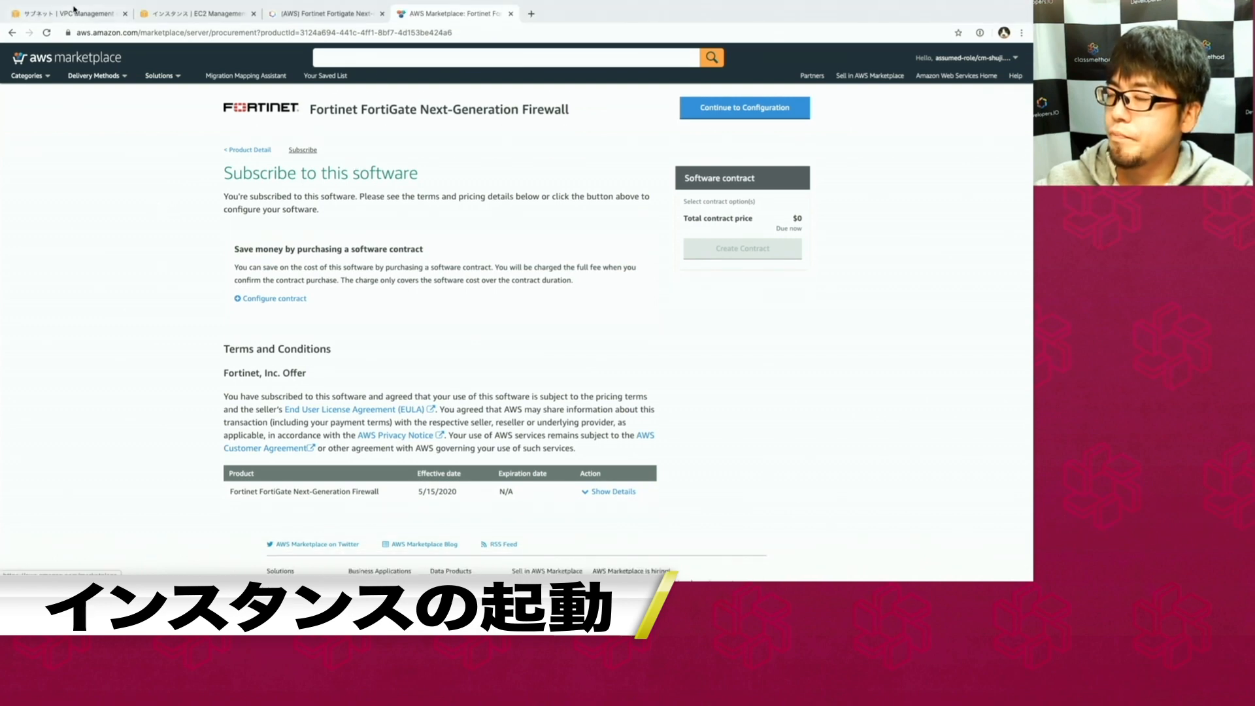
left_click(104, 14)
left_click(196, 37)
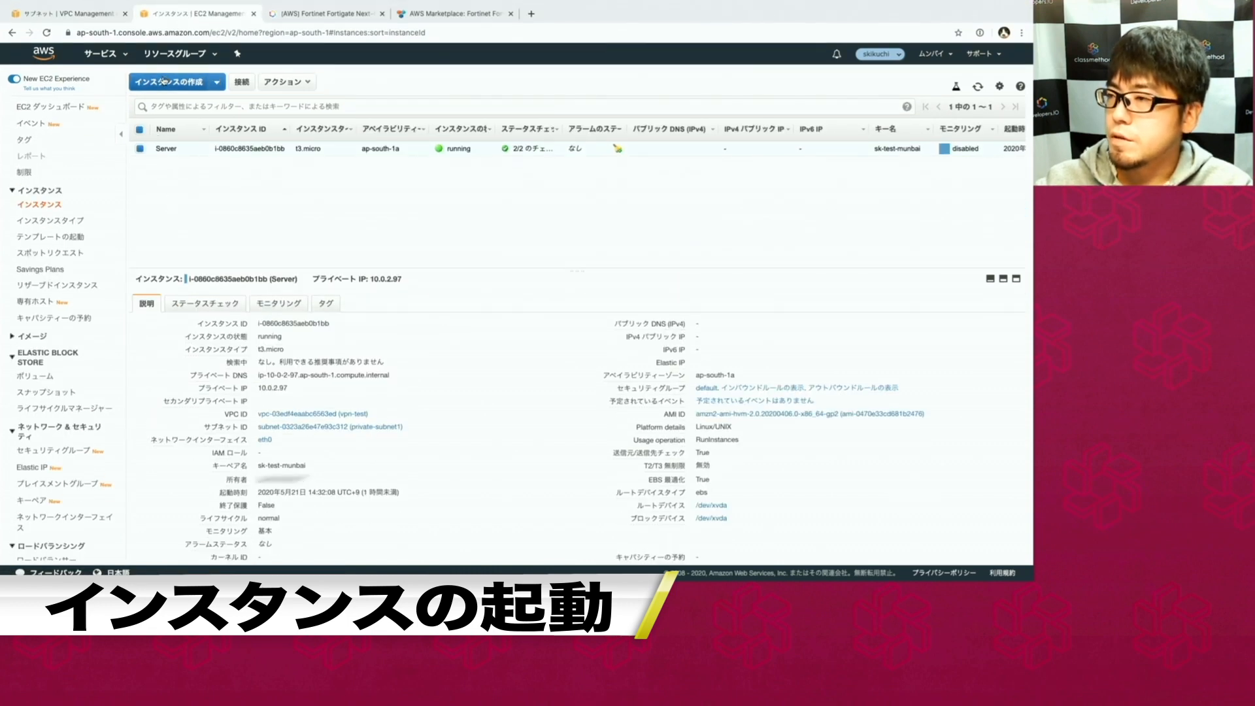
Start a new instance launch and search the AMI list for 'fortigate'.
left_click(164, 81)
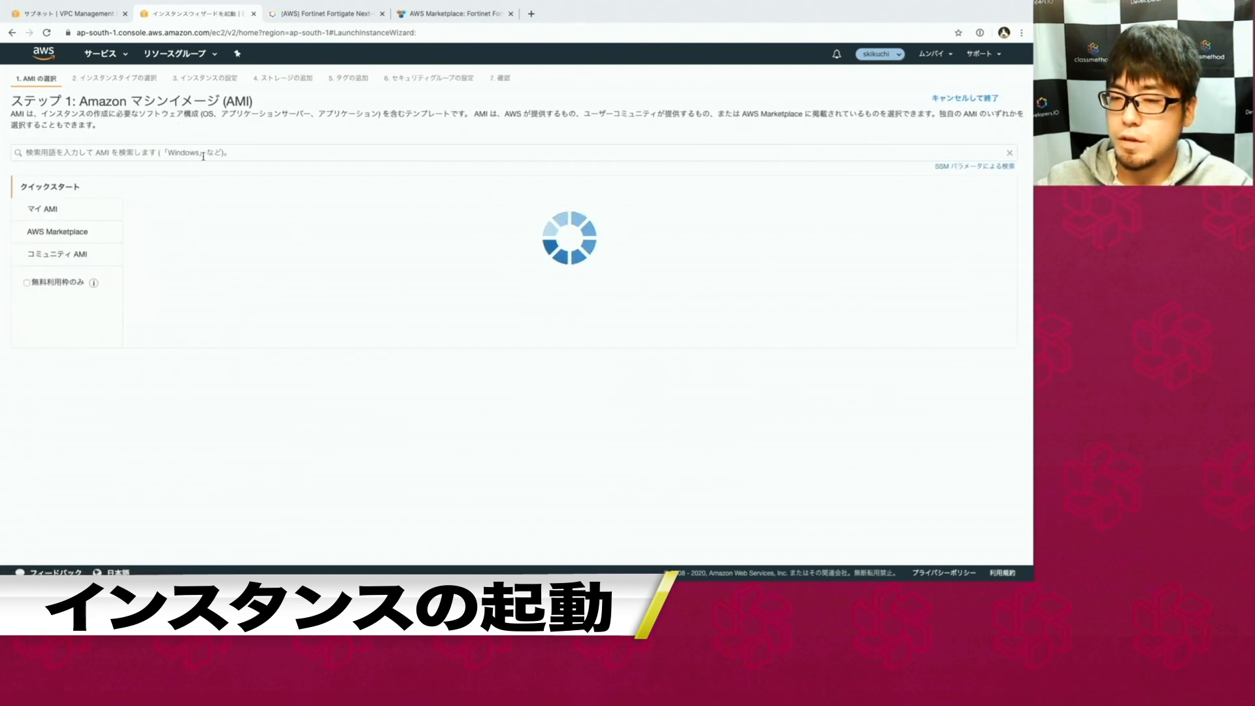
left_click(208, 152)
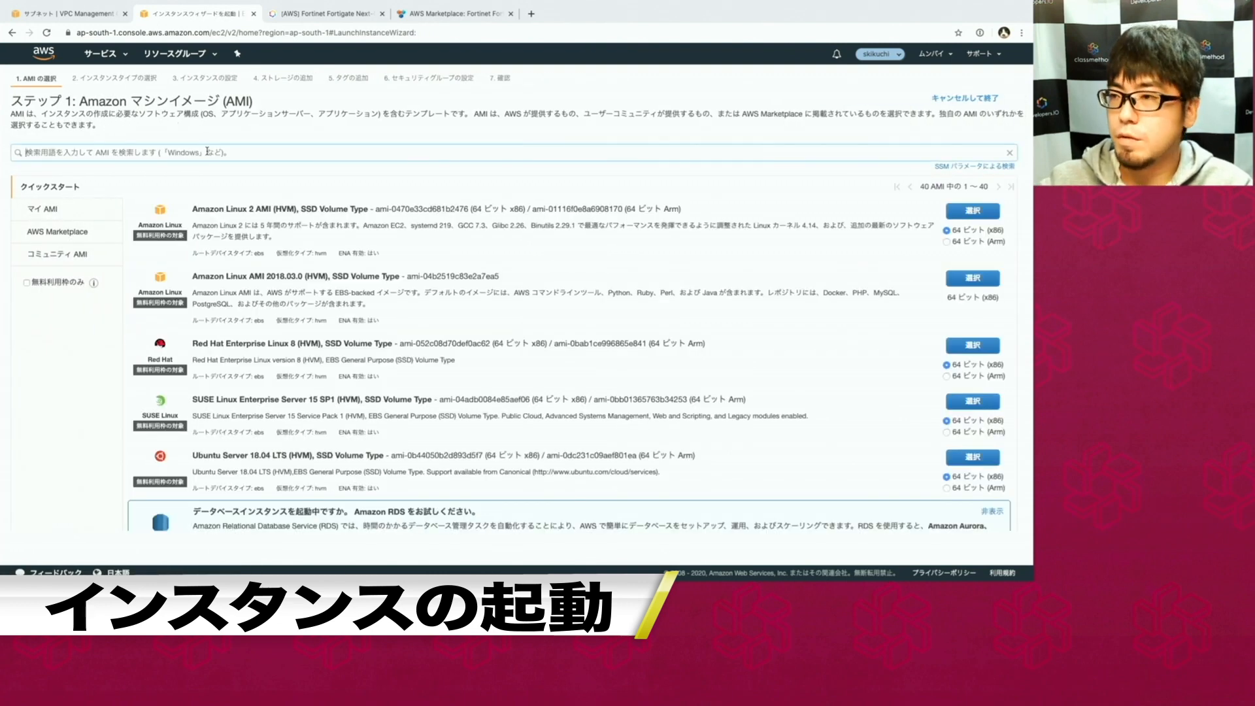
type("fort")
key("BackSpace")
key("BackSpace")
key("BackSpace")
key("BackSpace")
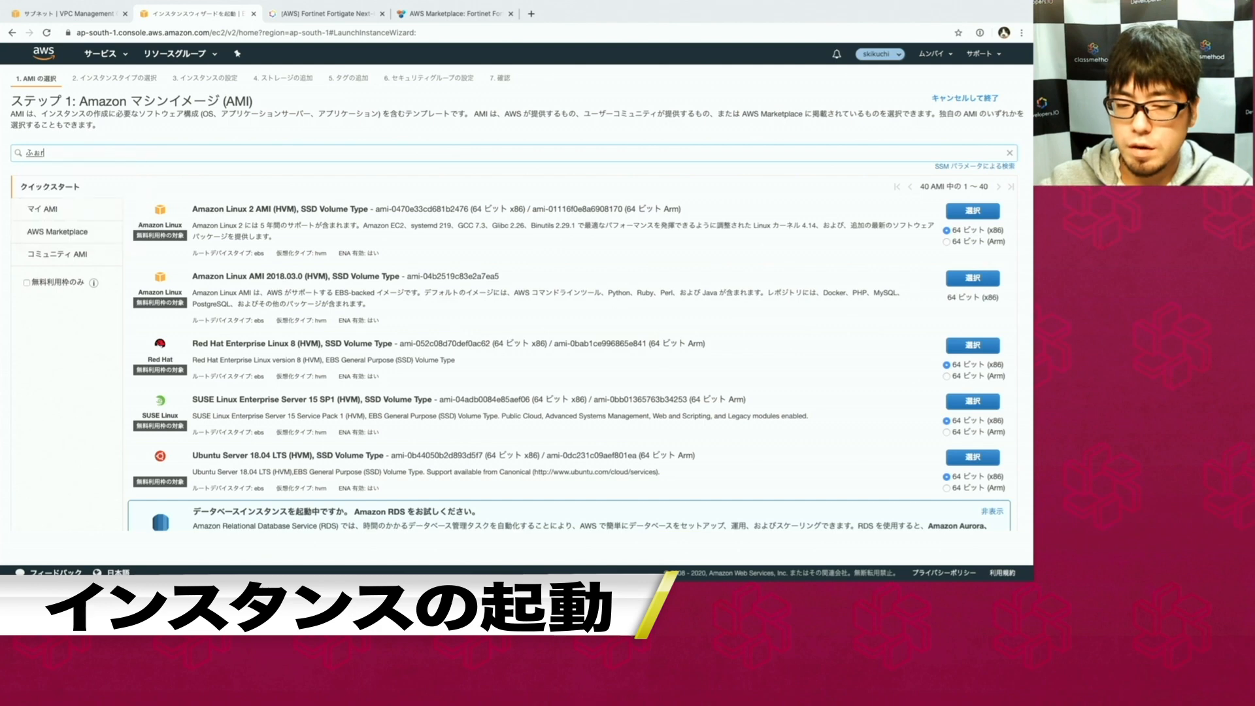
type("fot")
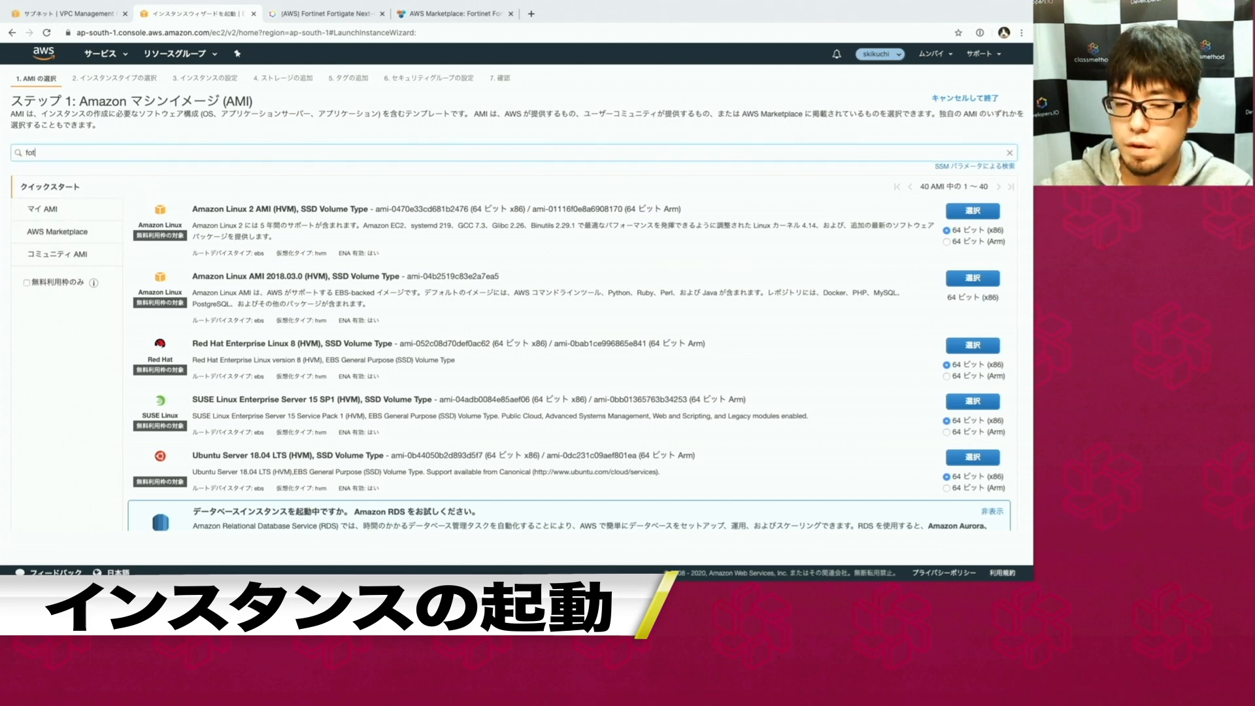
key("BackSpace")
type("rtiga")
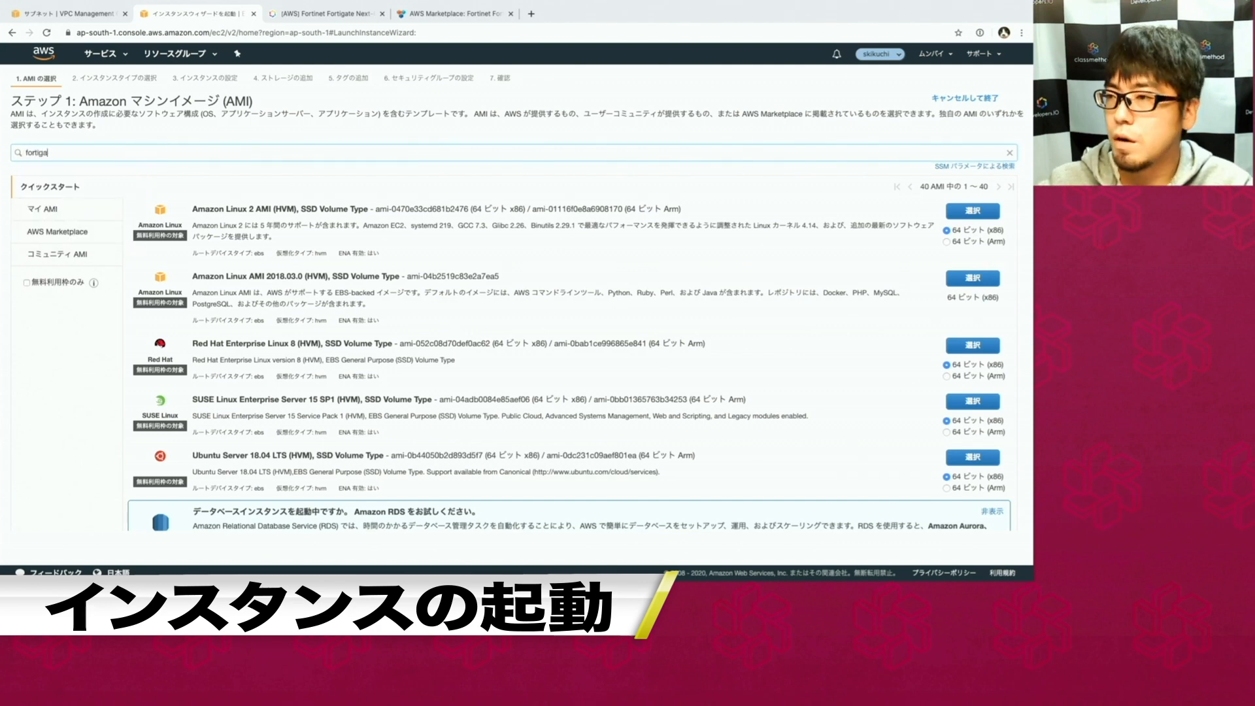
type("te")
key("Return")
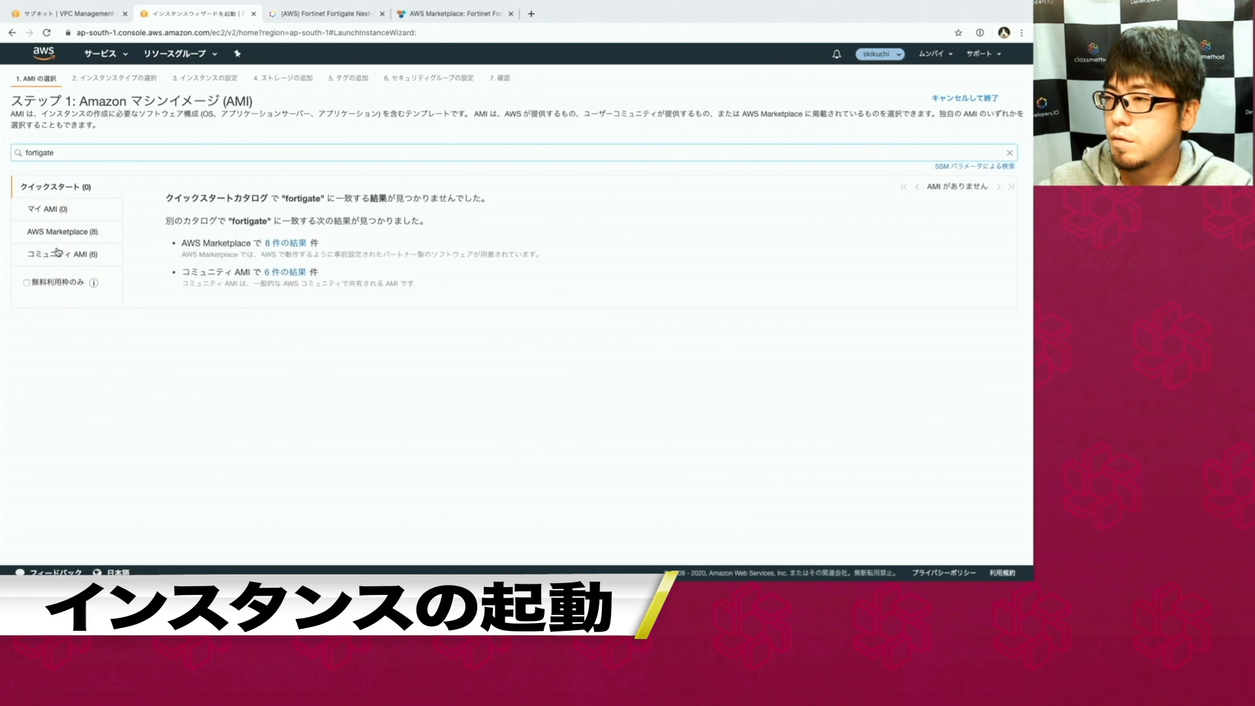
Select the Fortinet FortiGate Next-Generation Firewall AMI from AWS Marketplace and accept its pricing.
left_click(59, 231)
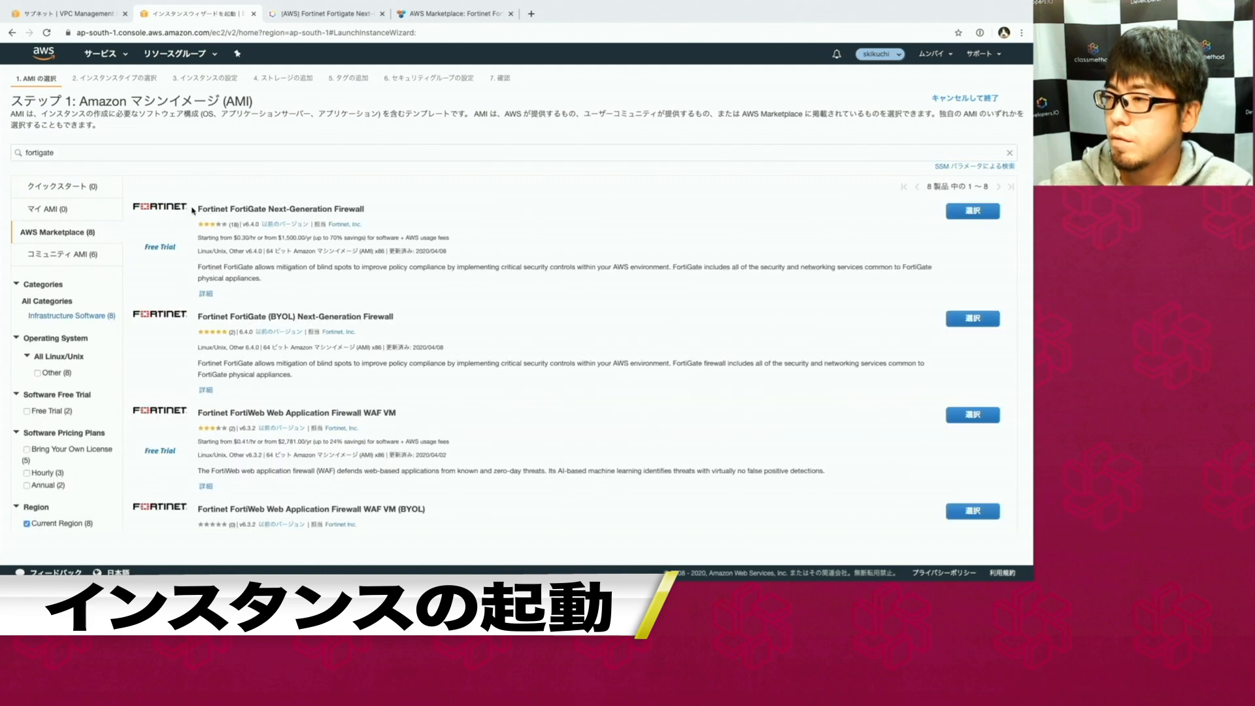
left_click_drag(196, 209, 365, 213)
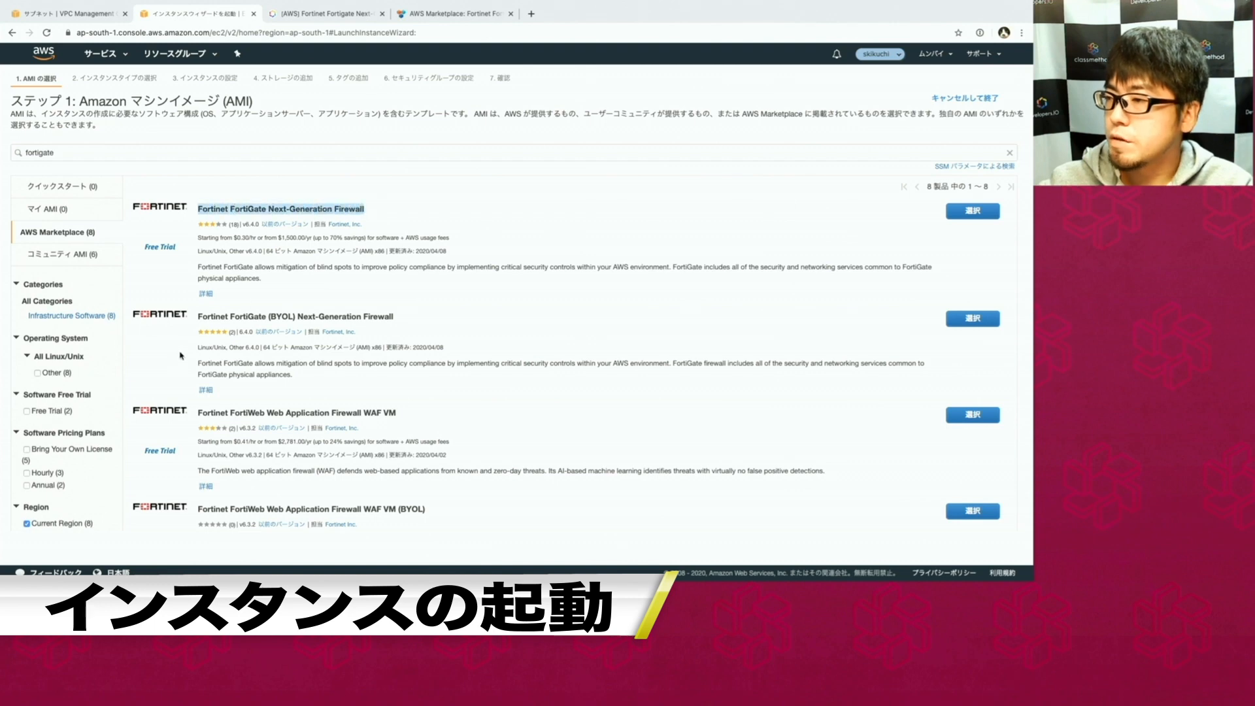
left_click(198, 316)
left_click_drag(221, 315, 402, 320)
left_click(401, 319)
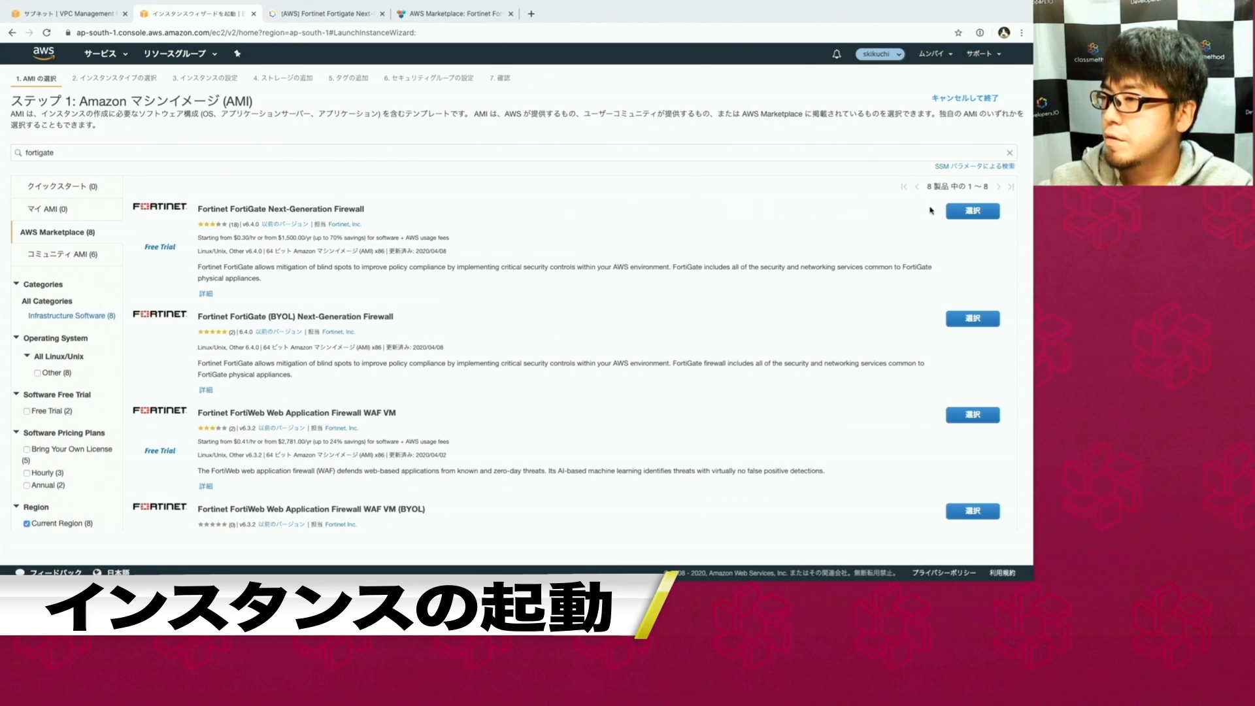
left_click(959, 214)
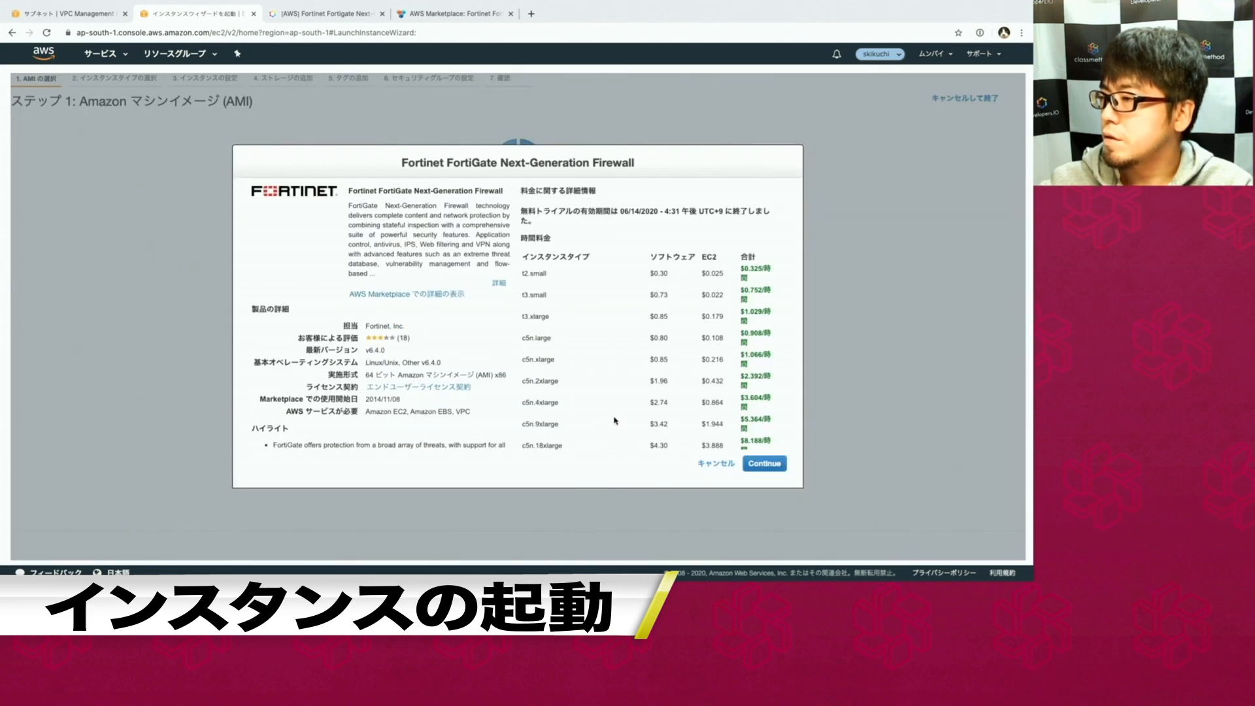
left_click(764, 464)
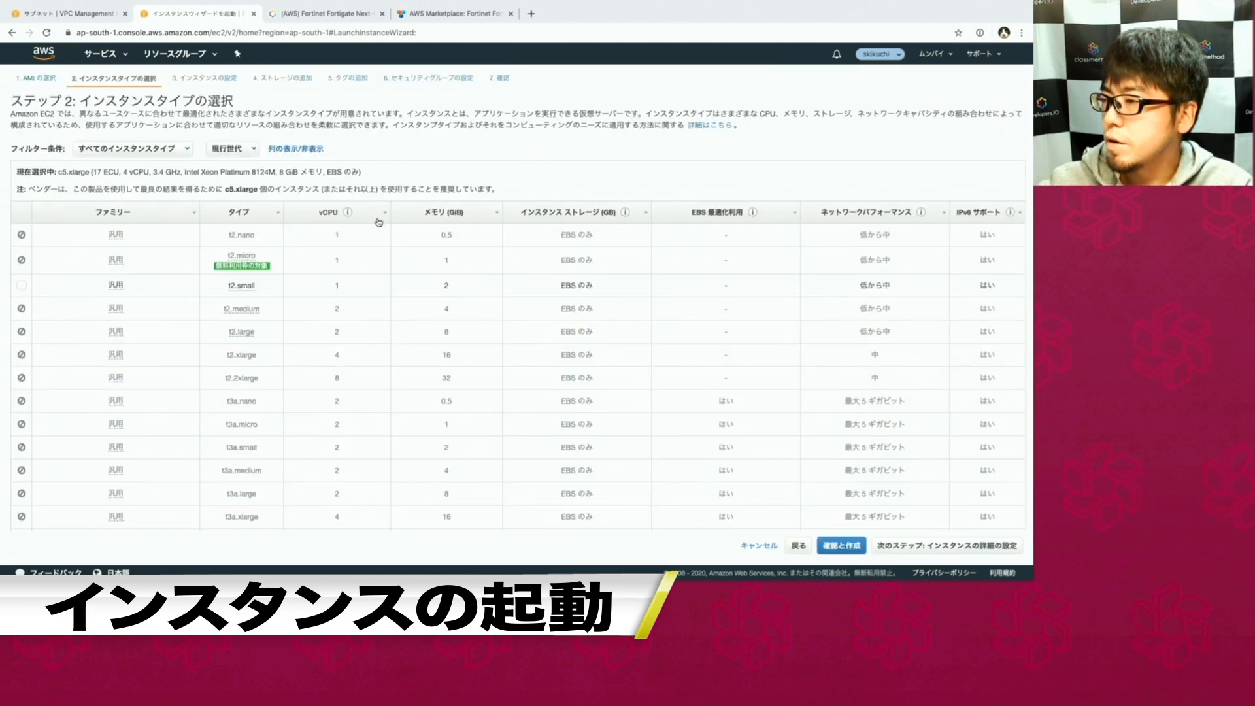
Choose the c5.large instance type and proceed to instance details.
scroll(245, 487, "down", 5)
scroll(246, 487, "down", 10)
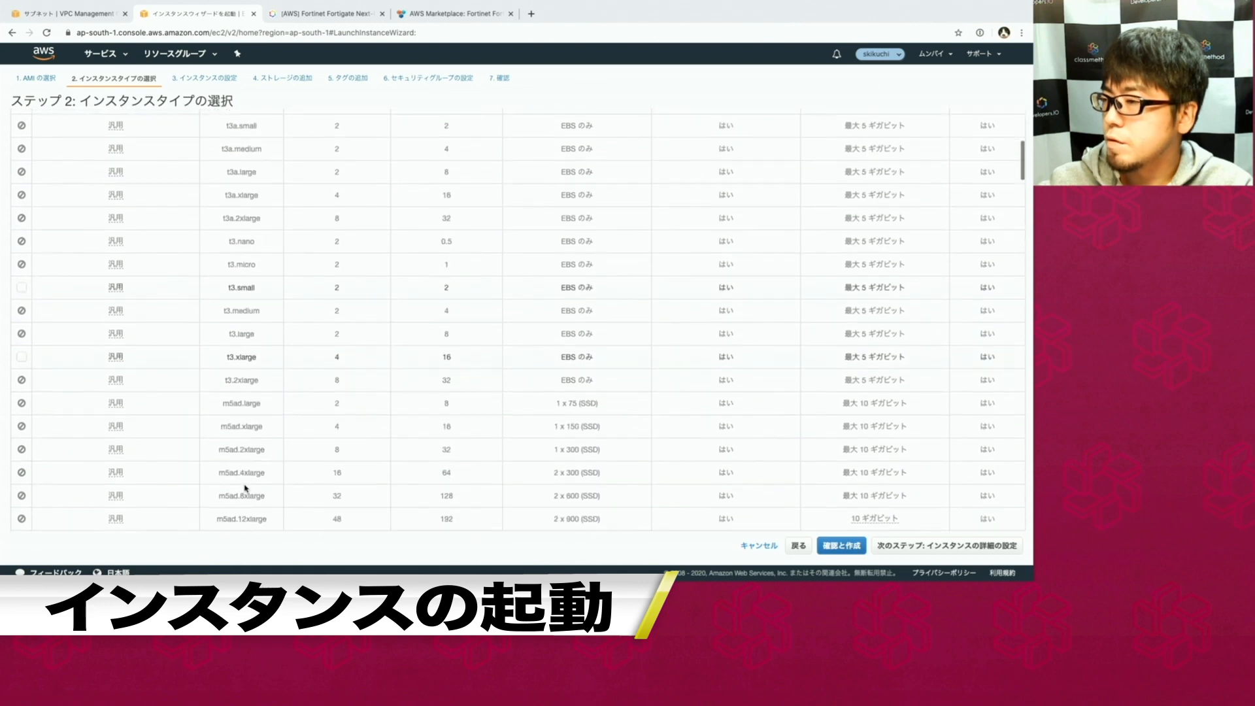
scroll(242, 470, "down", 5)
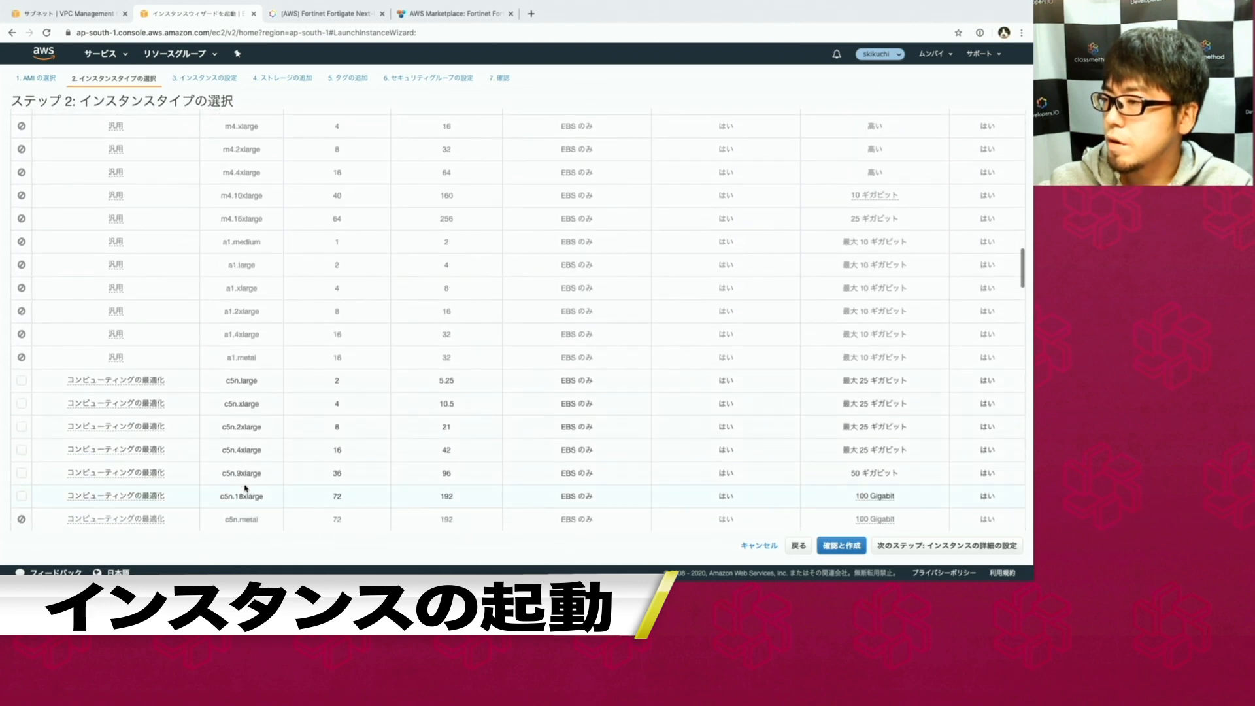
left_click(233, 432)
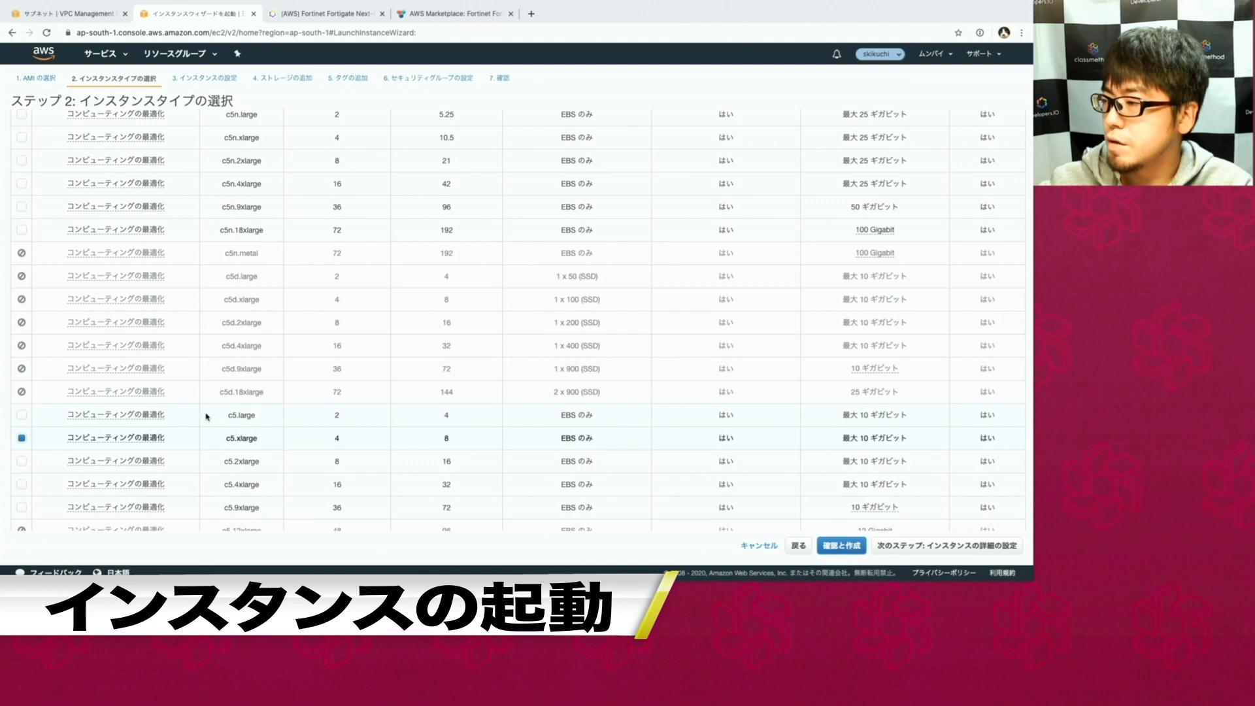
left_click(207, 416)
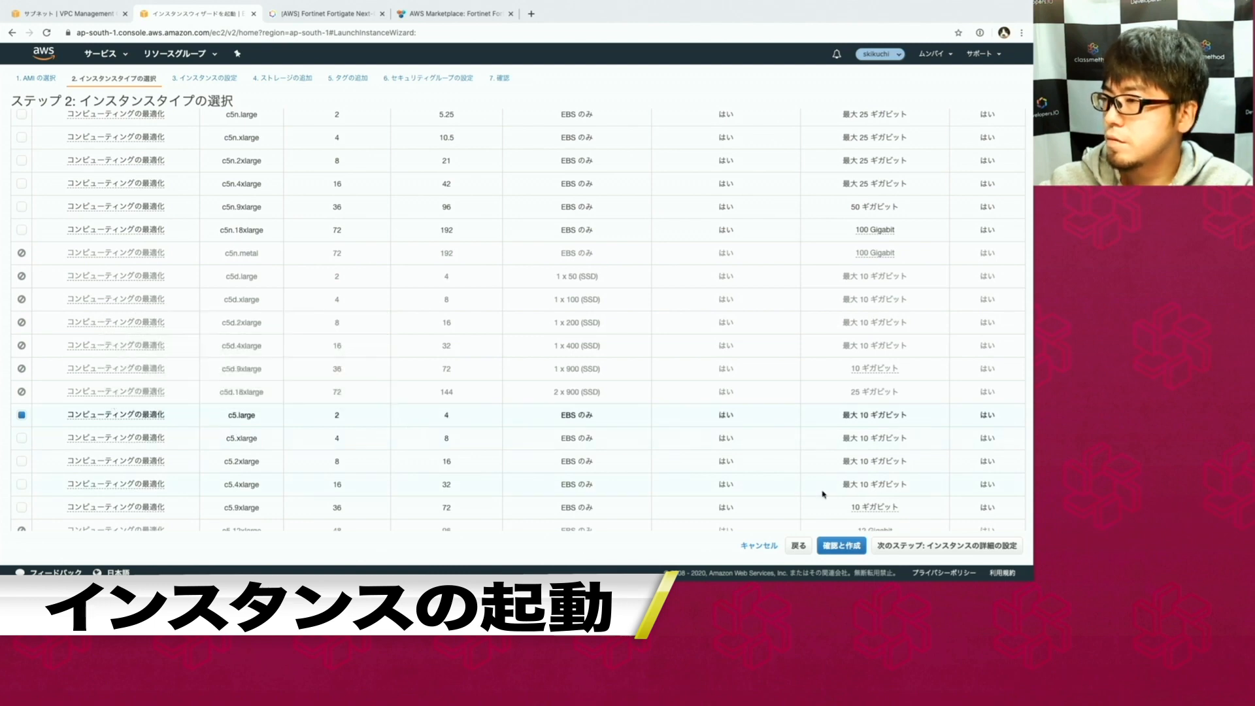
left_click(947, 545)
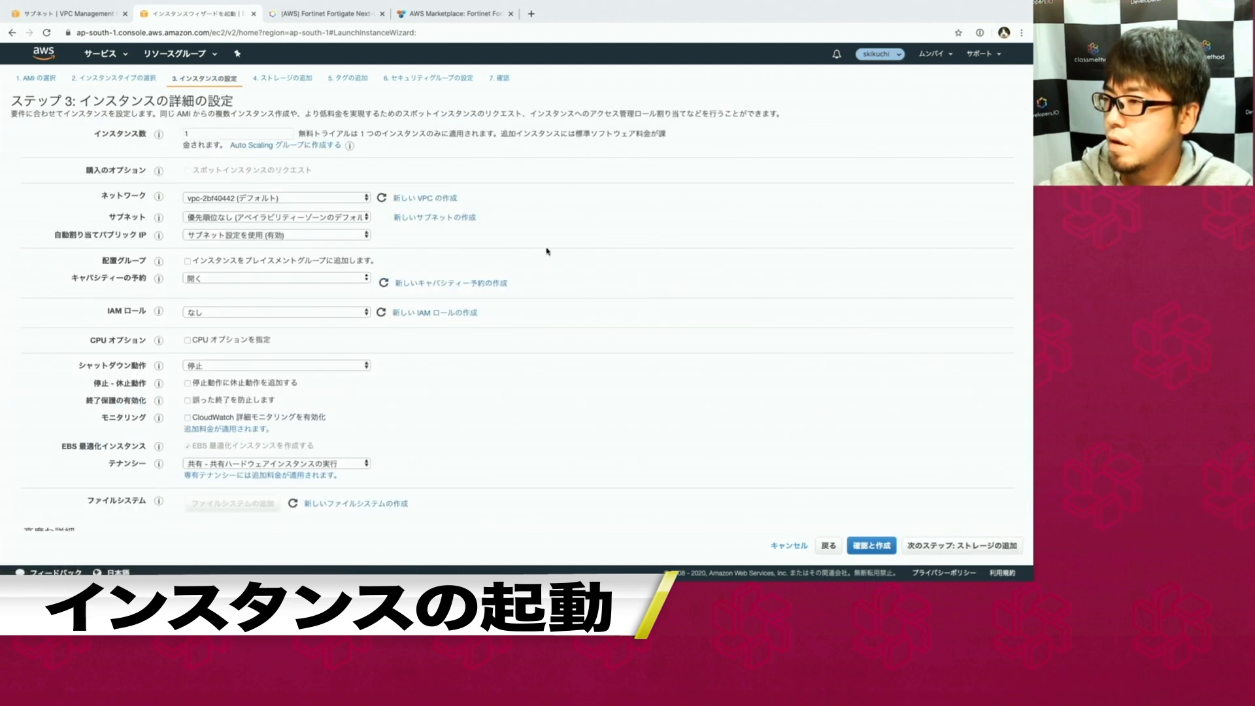
Set network vpn-test, subnet public-subnet1, enable public IP auto-assign, then go to storage.
left_click(249, 198)
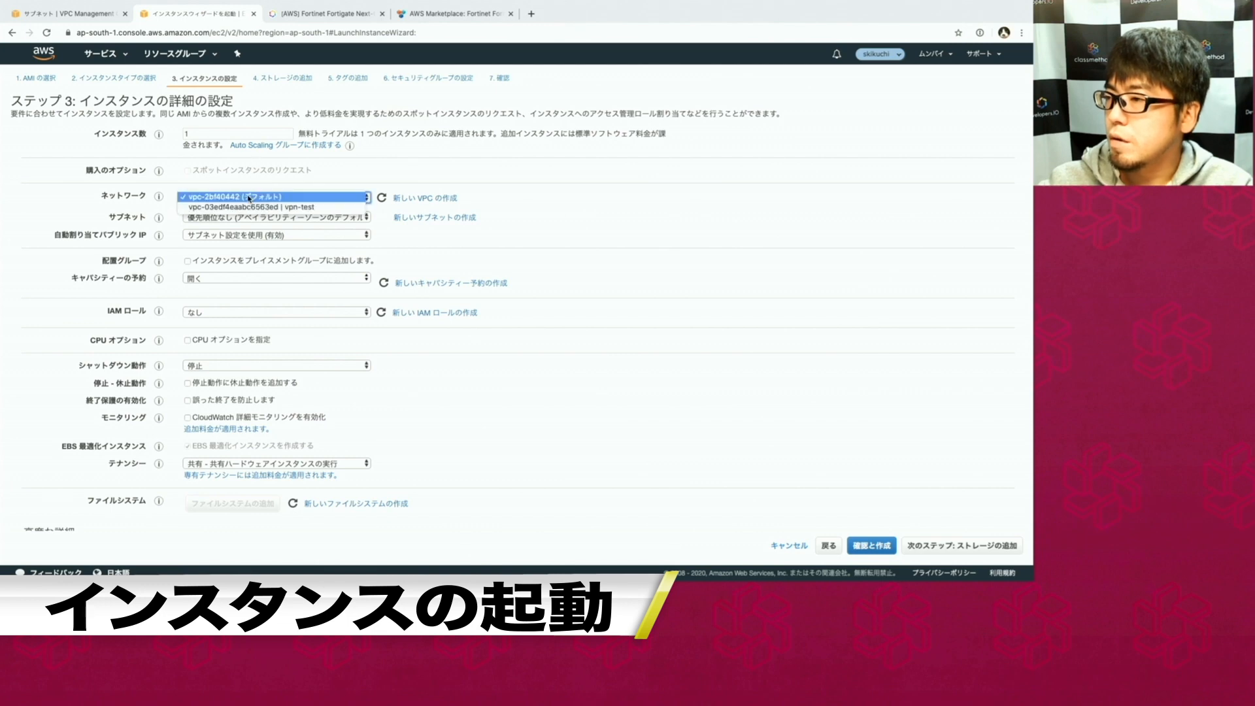
left_click(247, 207)
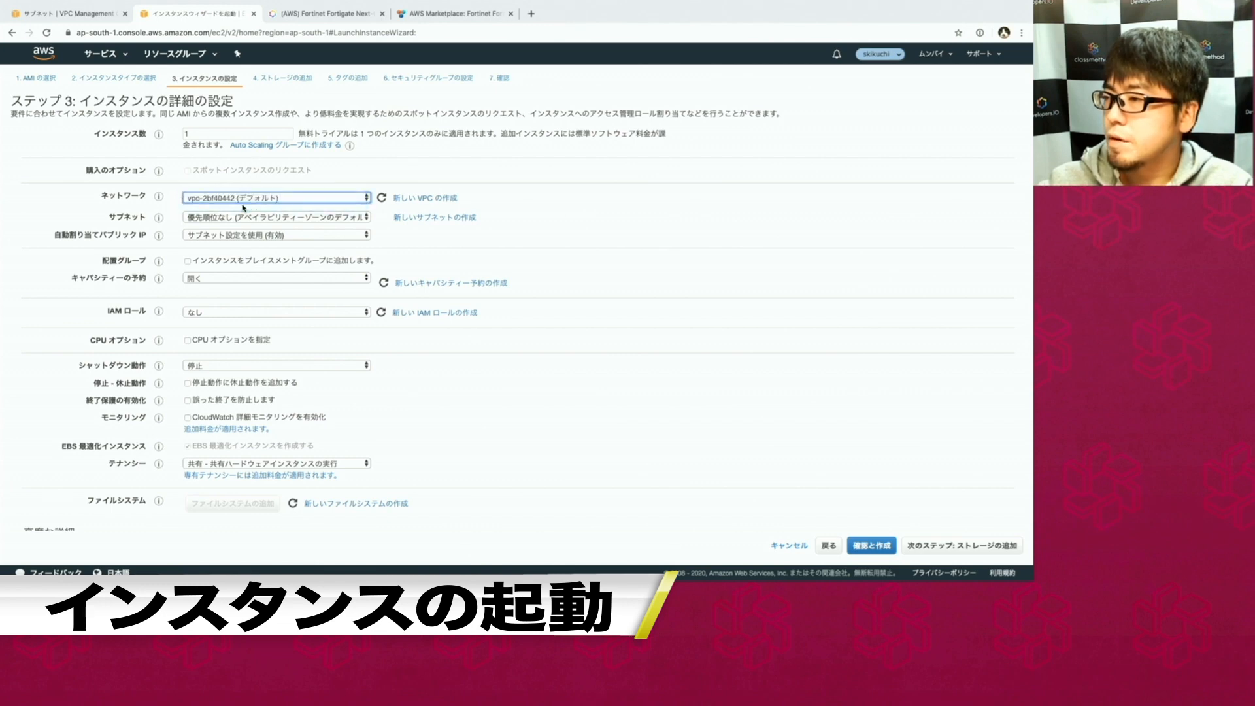
left_click(319, 218)
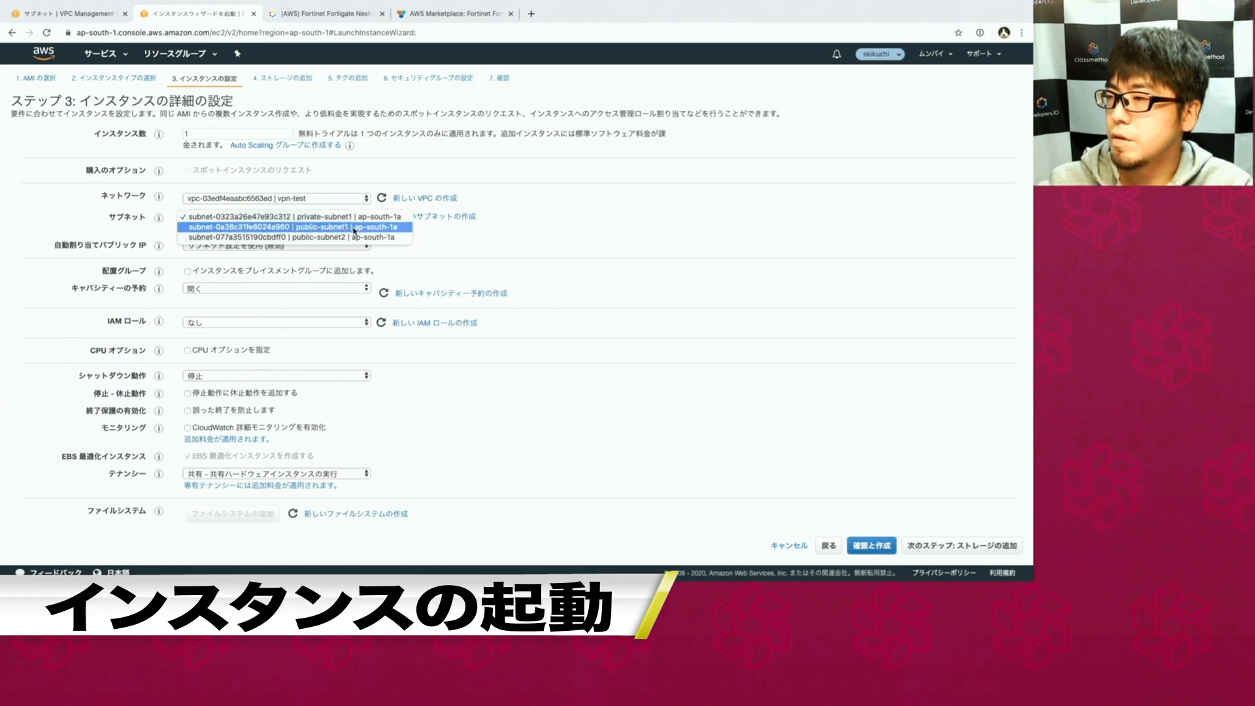
left_click(354, 229)
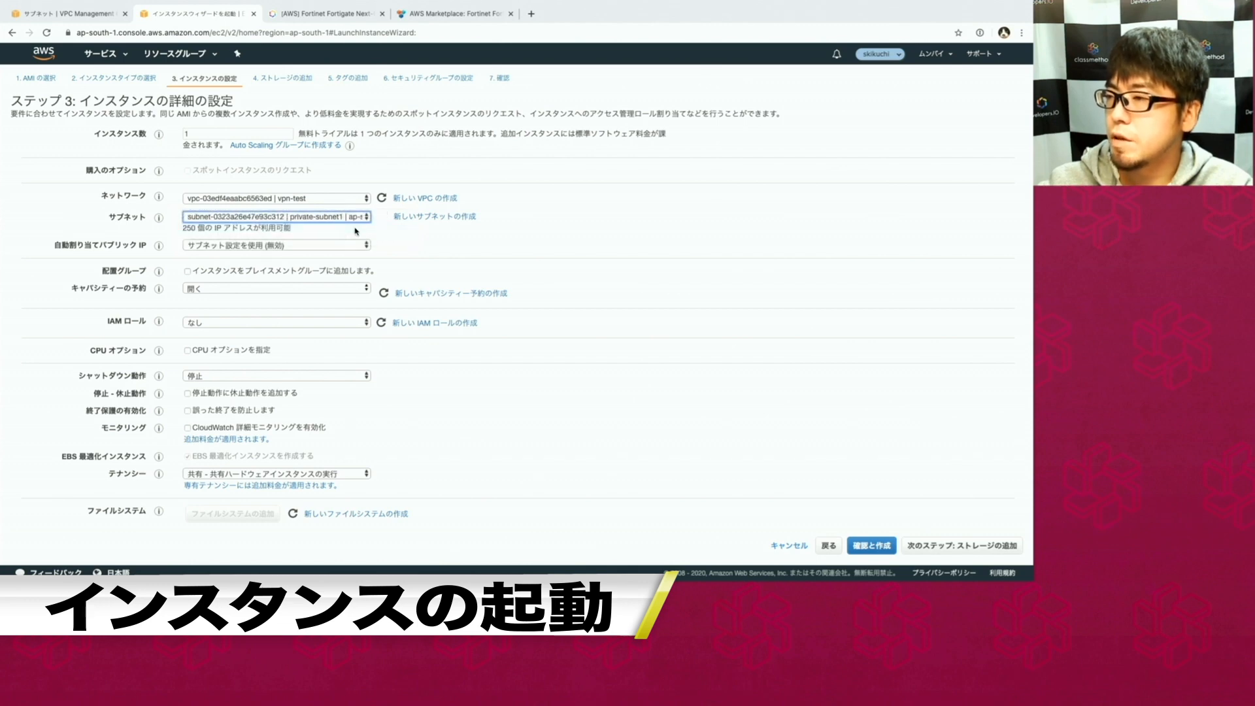
left_click(314, 251)
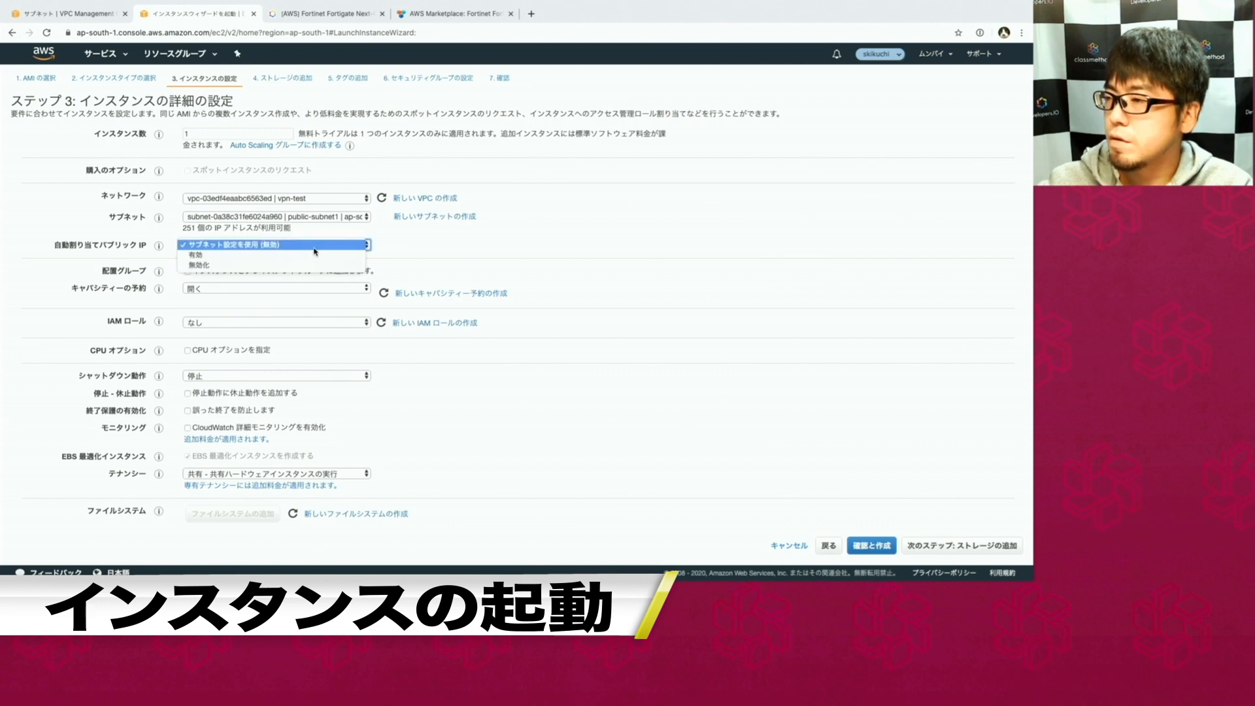
left_click(313, 255)
scroll(338, 440, "down", 2)
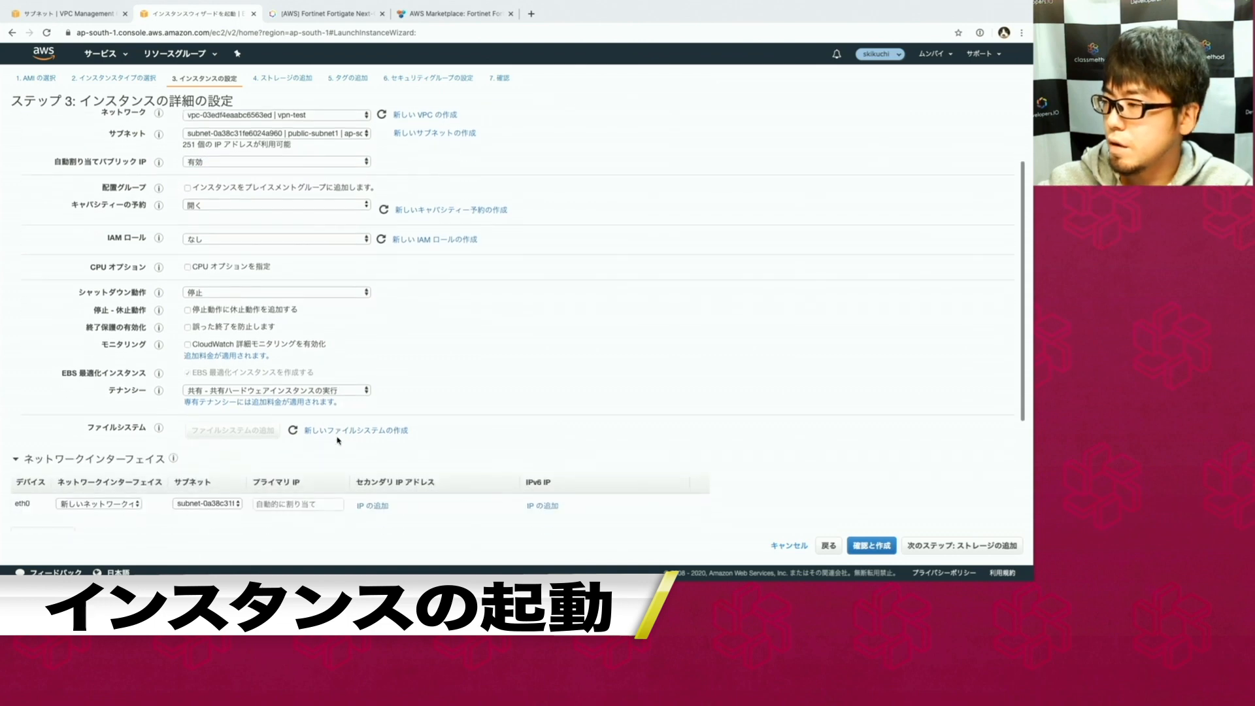
scroll(338, 440, "down", 2)
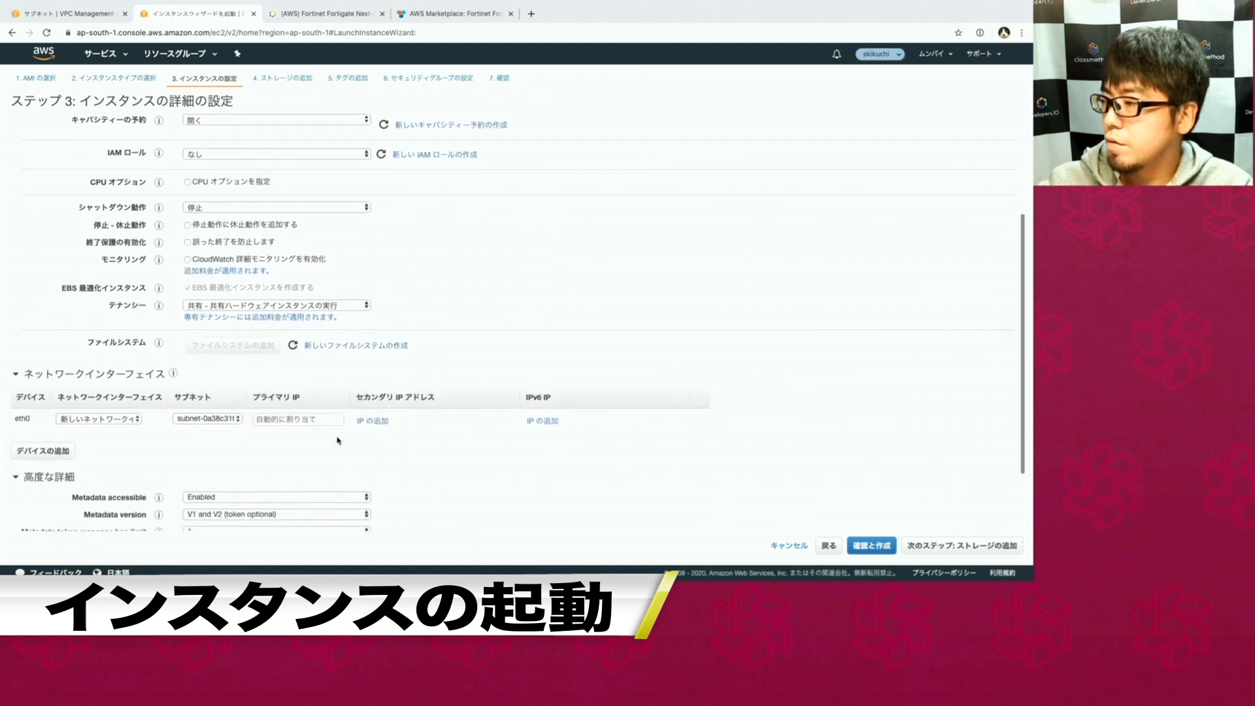
left_click(927, 548)
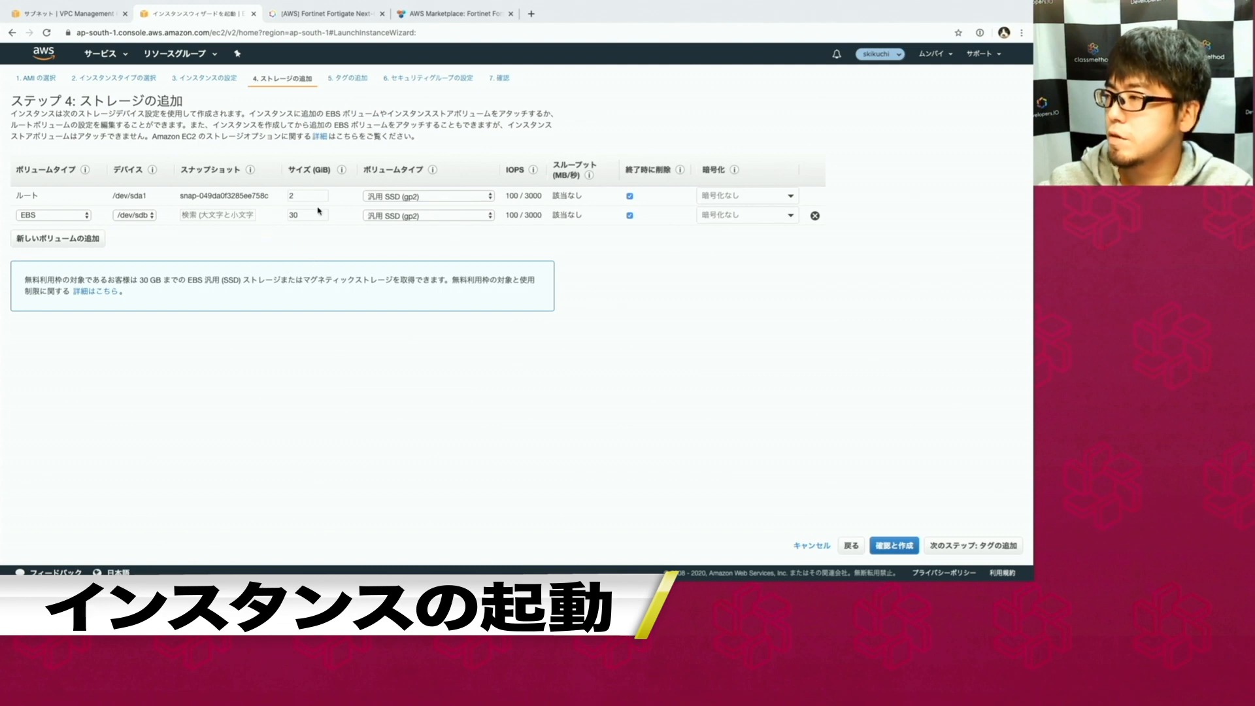
Add the tag Name = Fortigate to the instance.
left_click(942, 551)
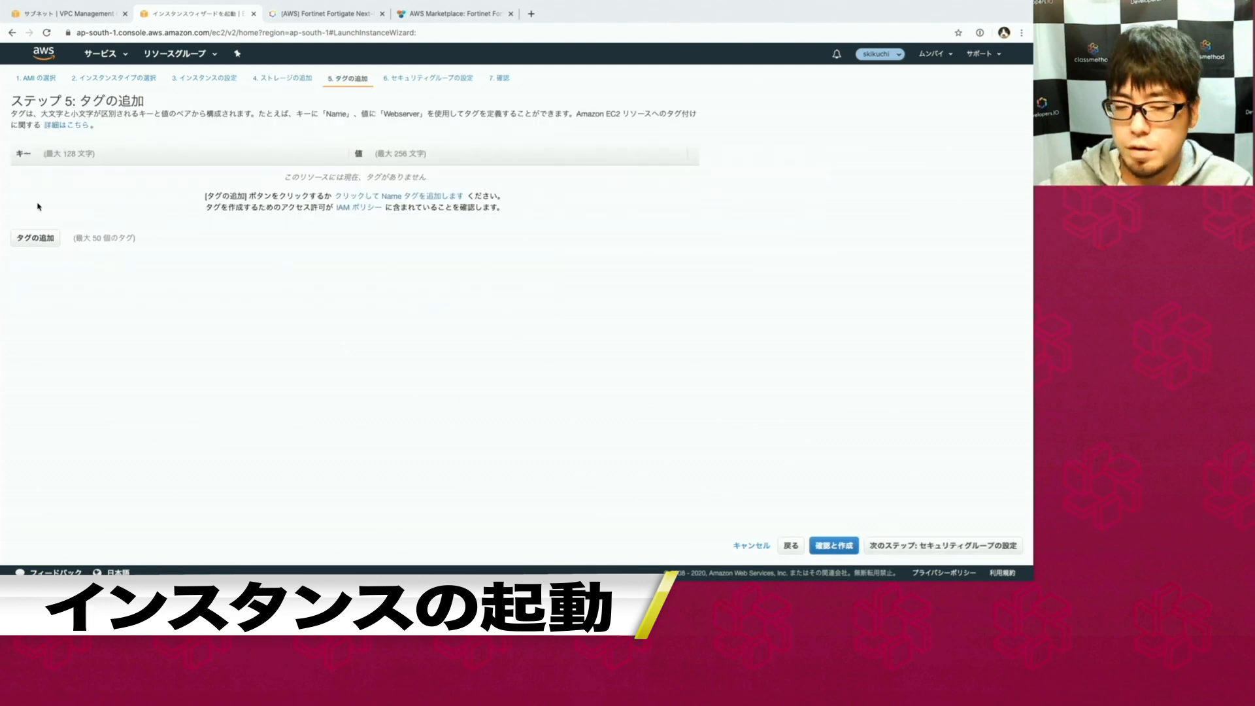
left_click(36, 238)
type("Name")
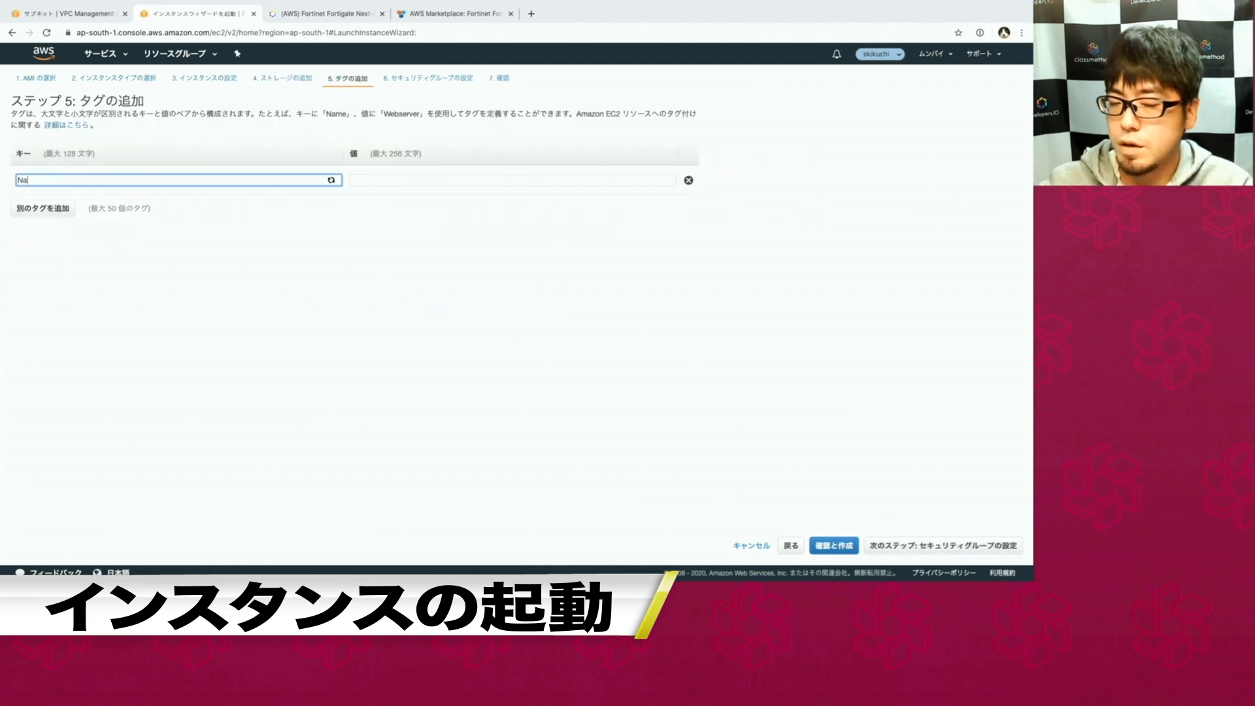
key("Tab")
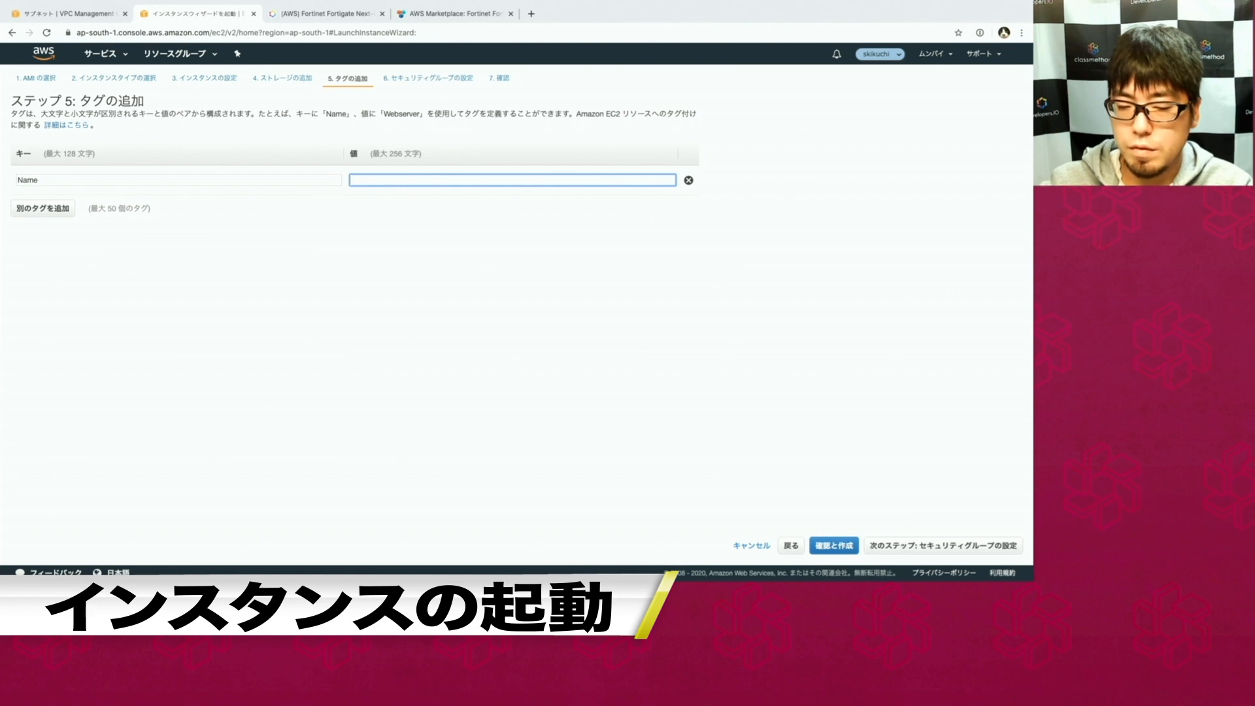
type("Fortigate")
Assign the existing 'management' security group and go to the launch review.
left_click(943, 545)
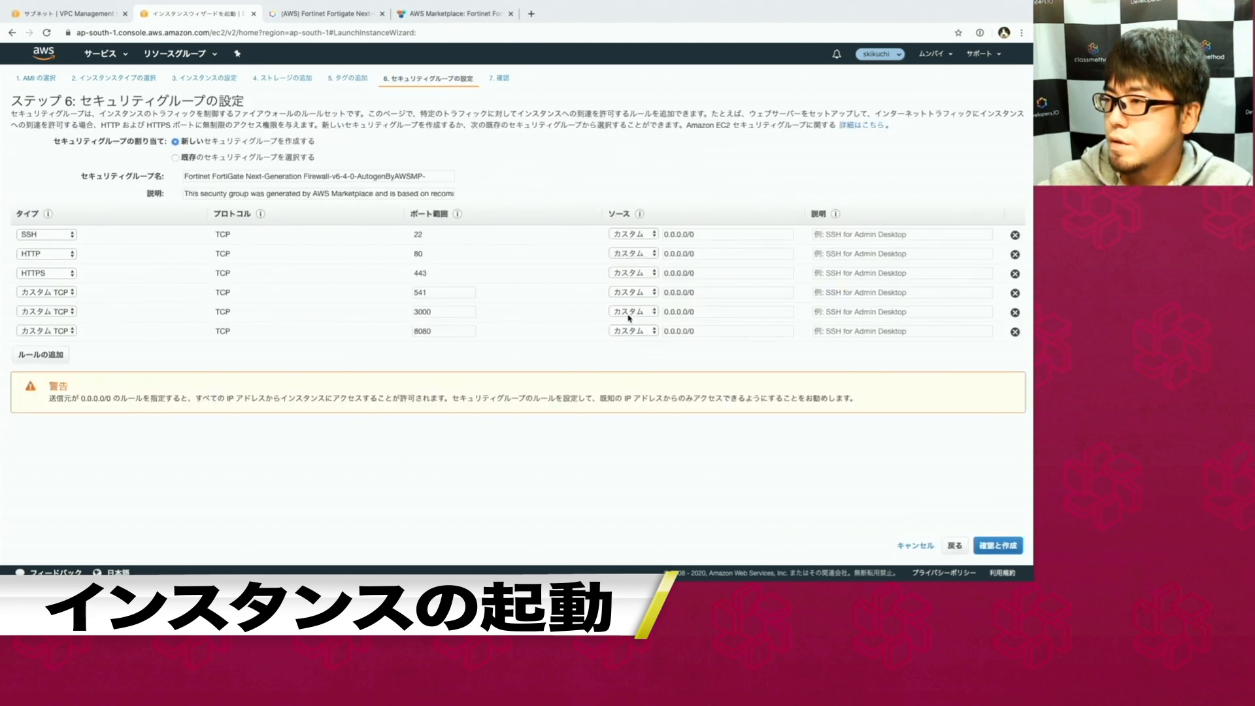
left_click(203, 157)
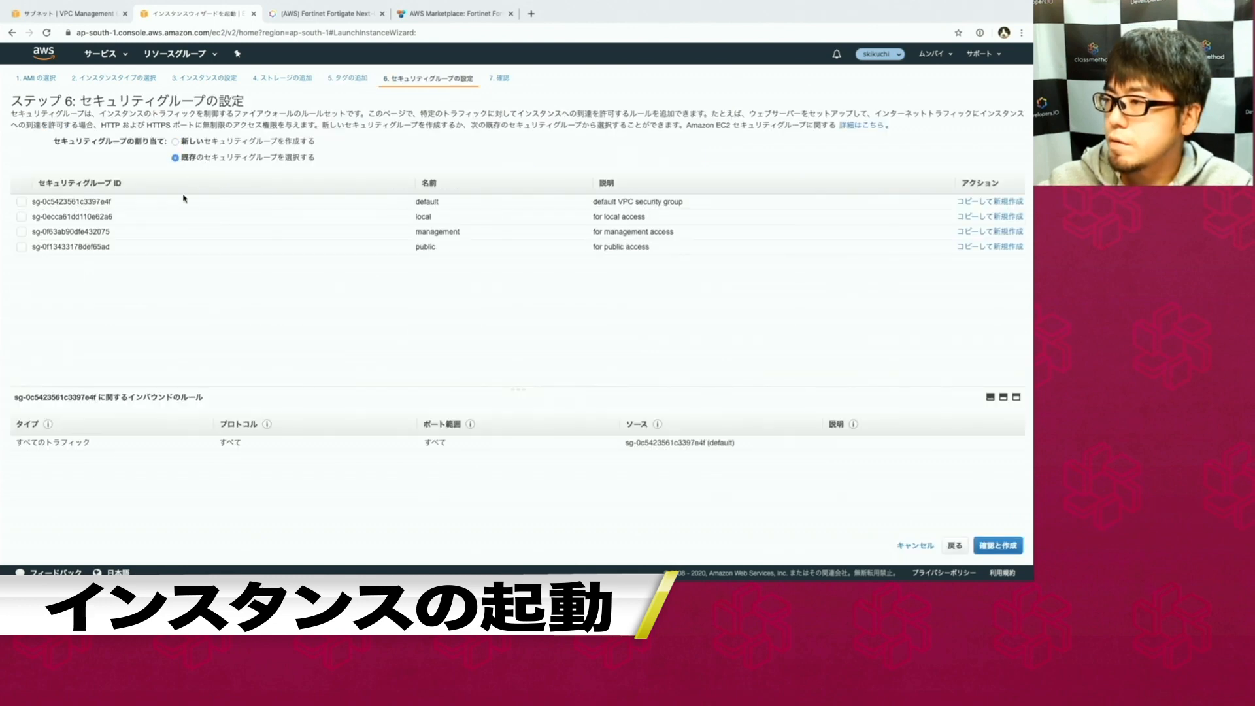
left_click(203, 235)
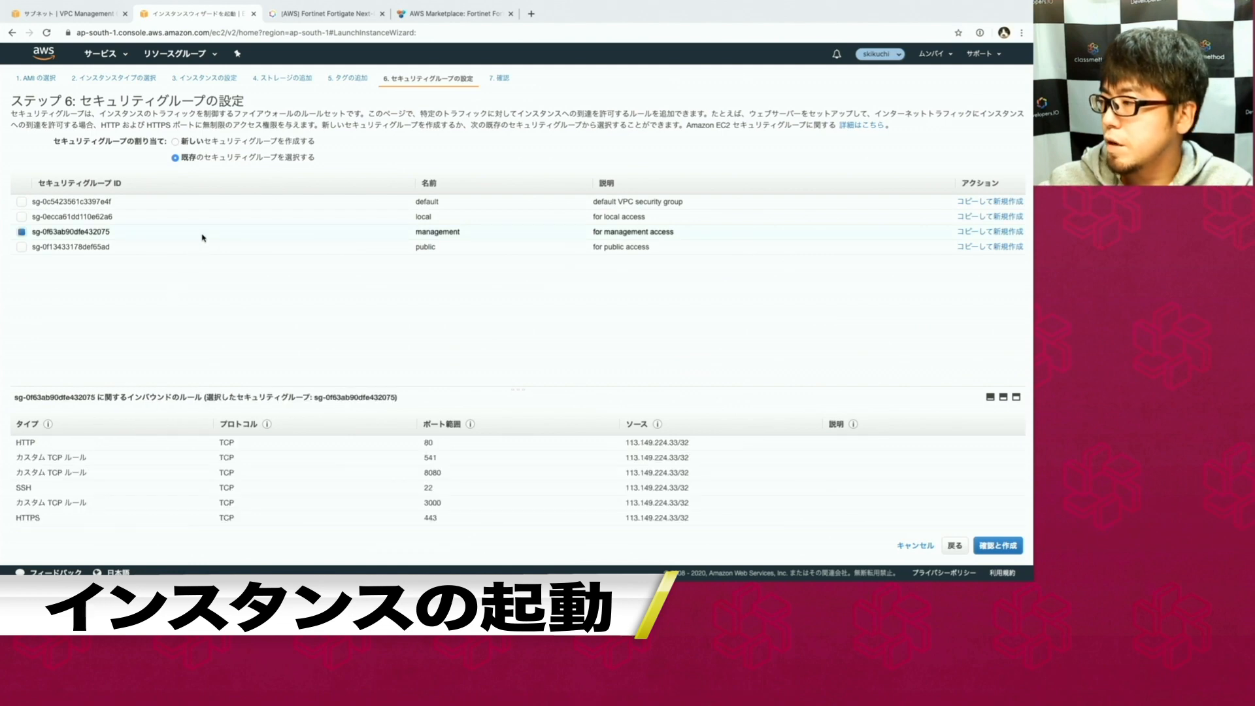
left_click(986, 554)
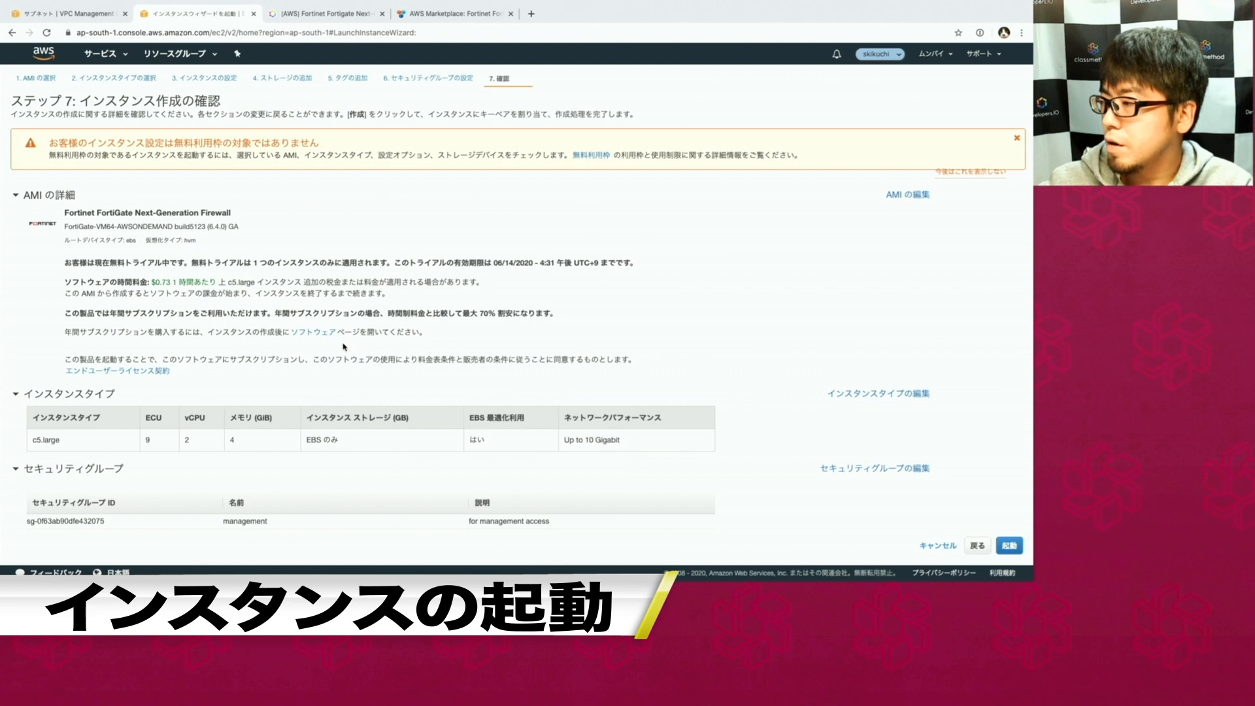
Launch the instance with the existing sk-test-mumbai key pair, acknowledging the private key.
scroll(345, 347, "down", 4)
left_click(1009, 546)
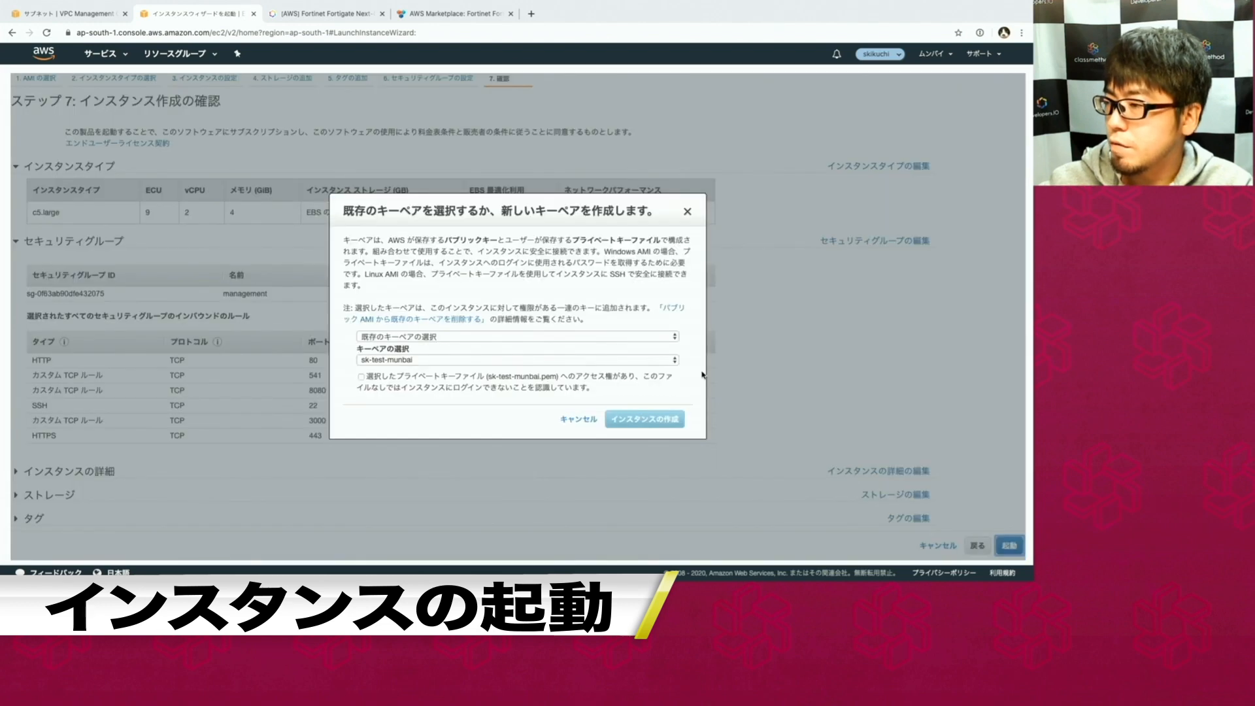
left_click(489, 378)
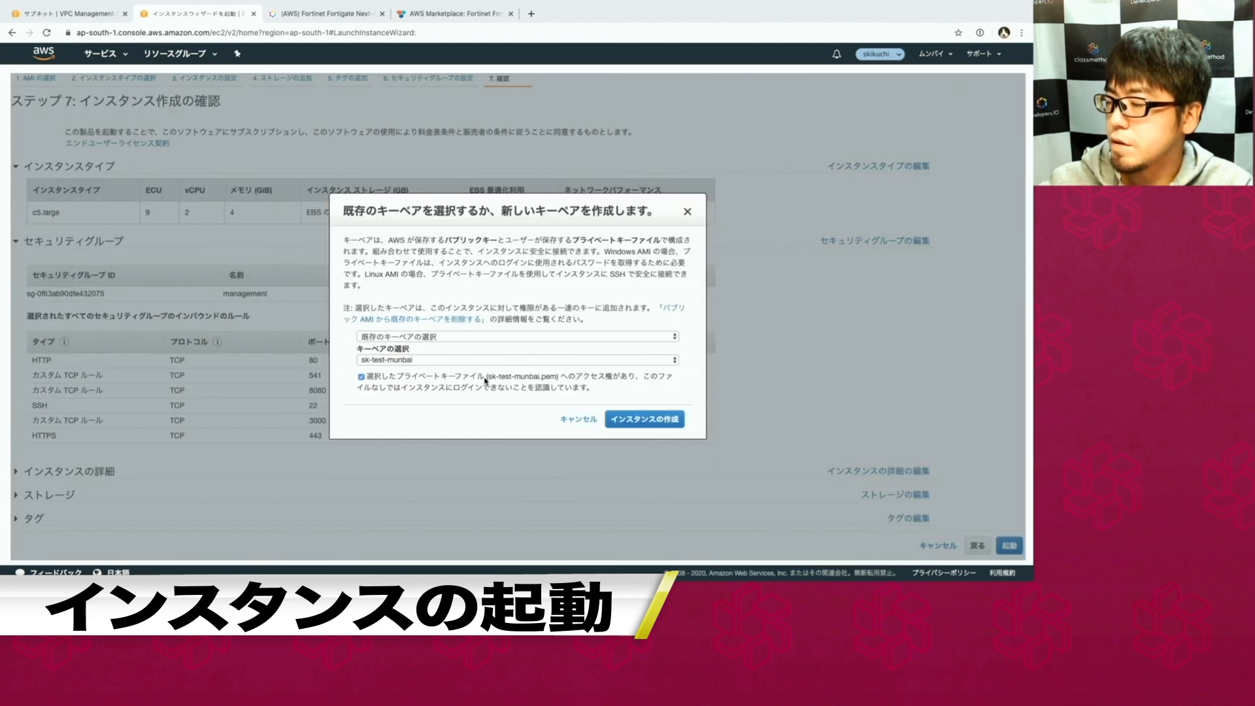
left_click(619, 424)
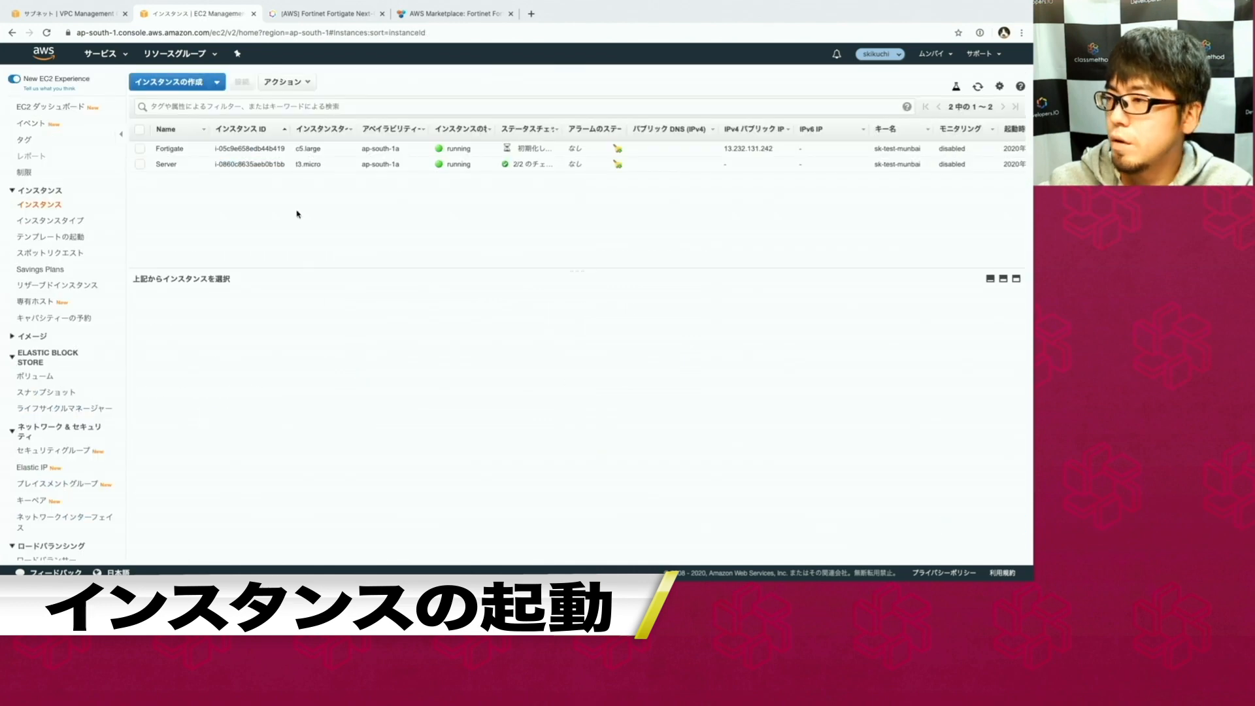
View the Fortigate instance details, then open the Elastic IP addresses list.
left_click(199, 149)
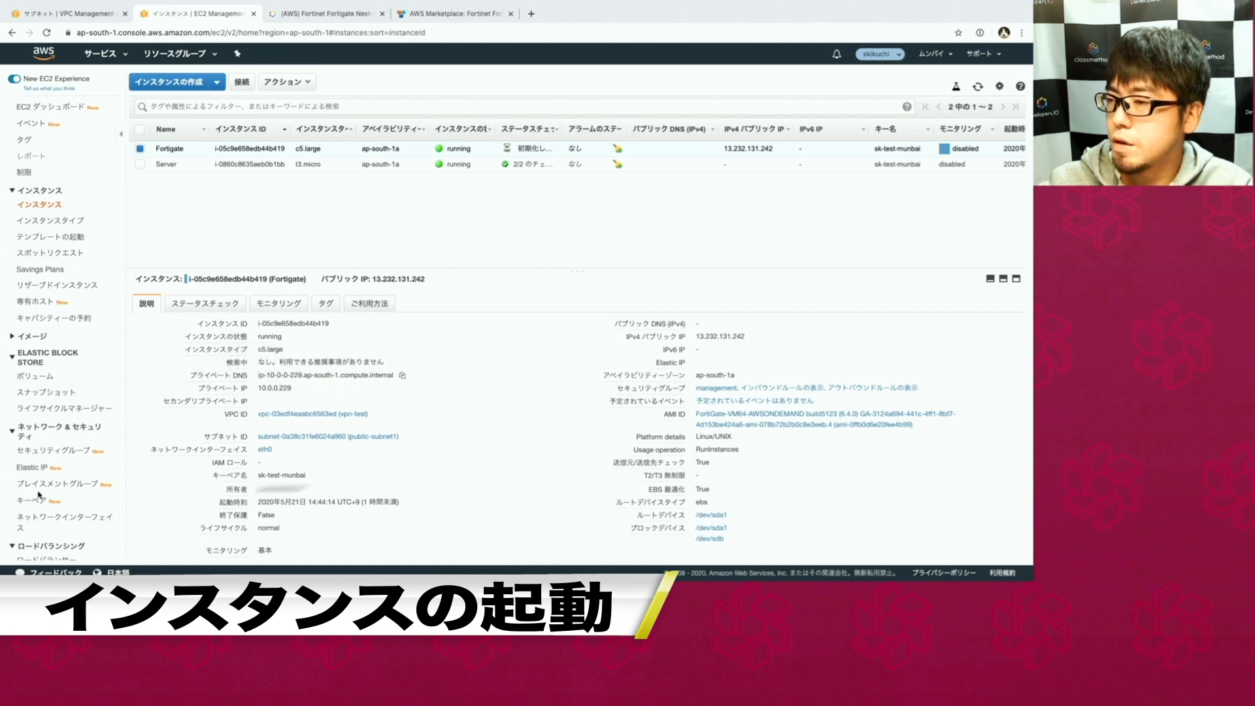
scroll(39, 496, "down", 2)
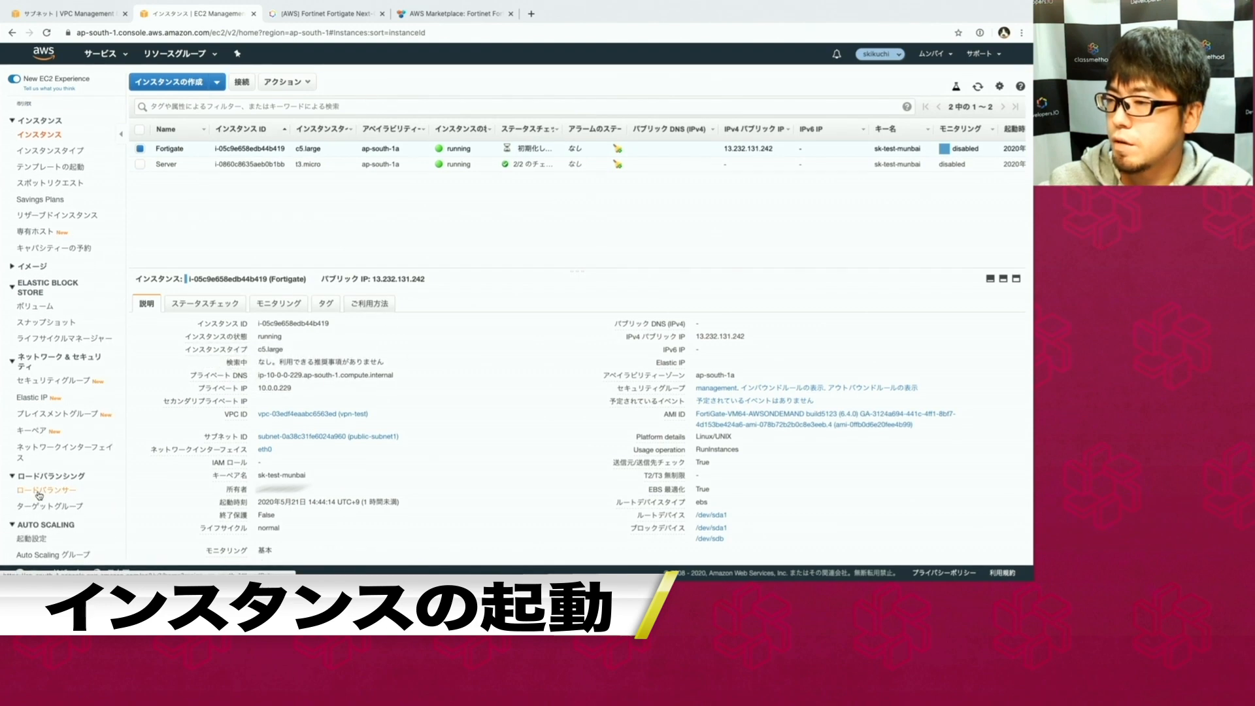
left_click(33, 397)
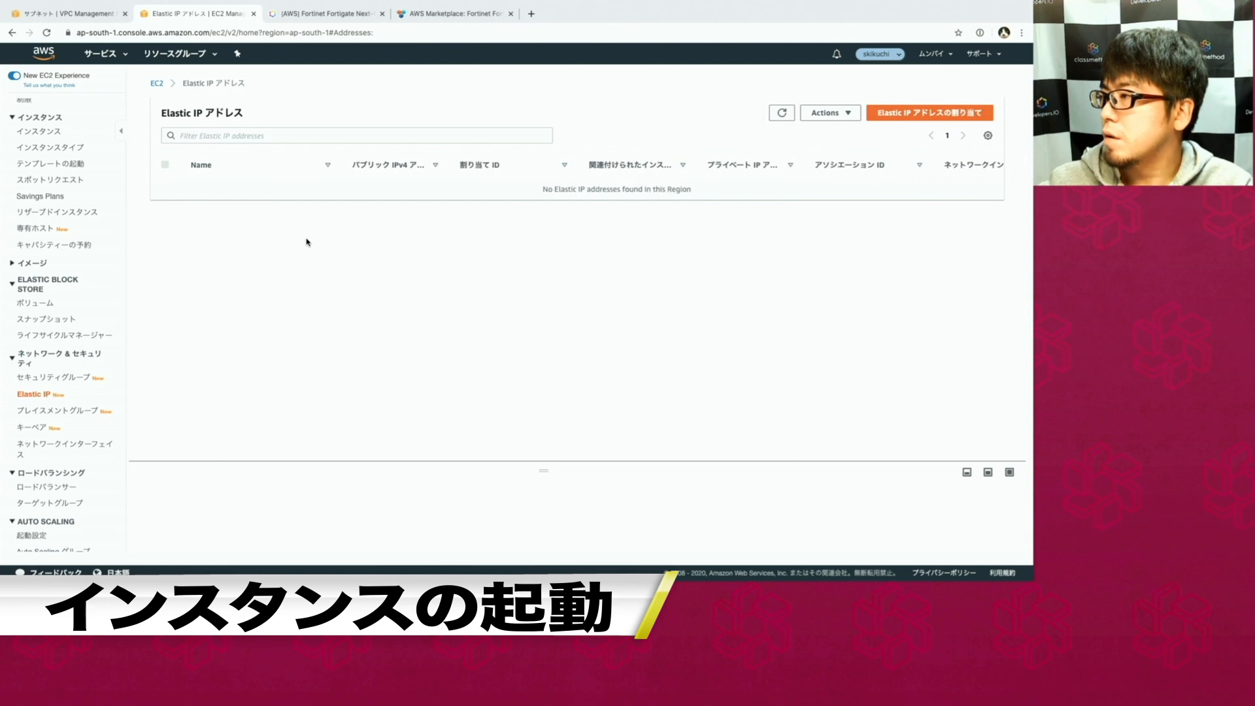
Allocate Elastic IP 13.126.180.205 from Amazon's pool and associate it with the Fortigate instance.
left_click(890, 115)
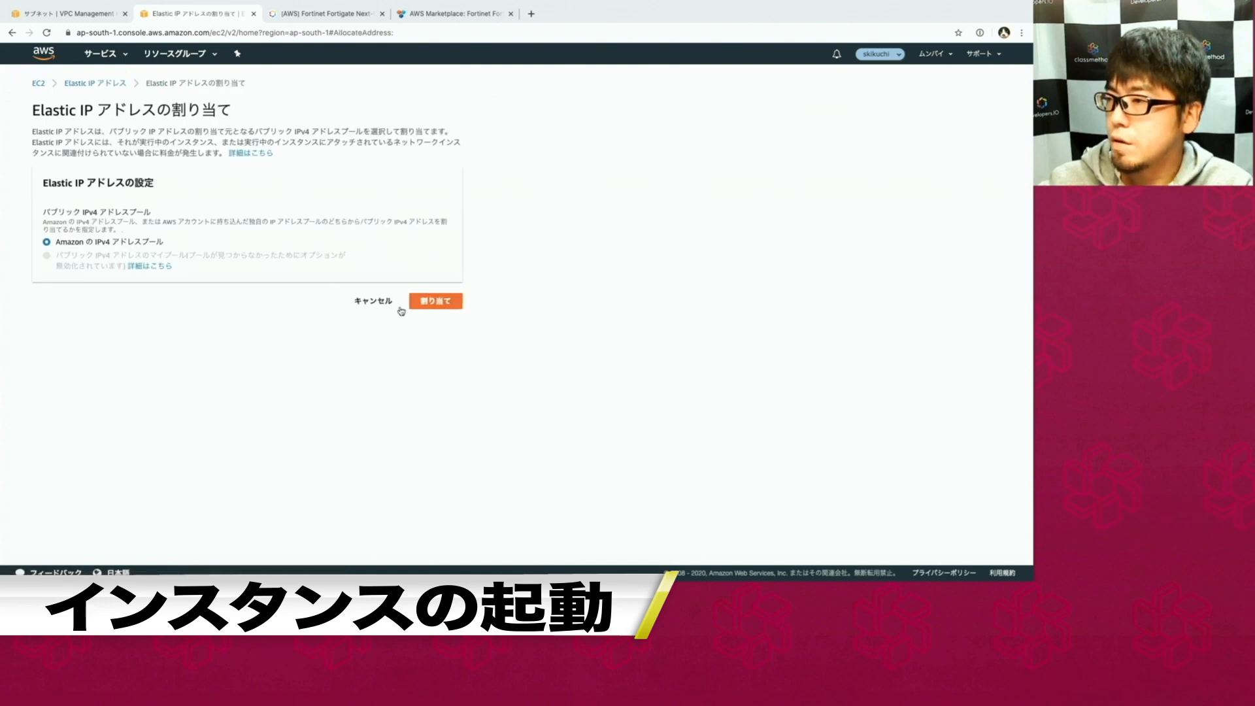
left_click(429, 305)
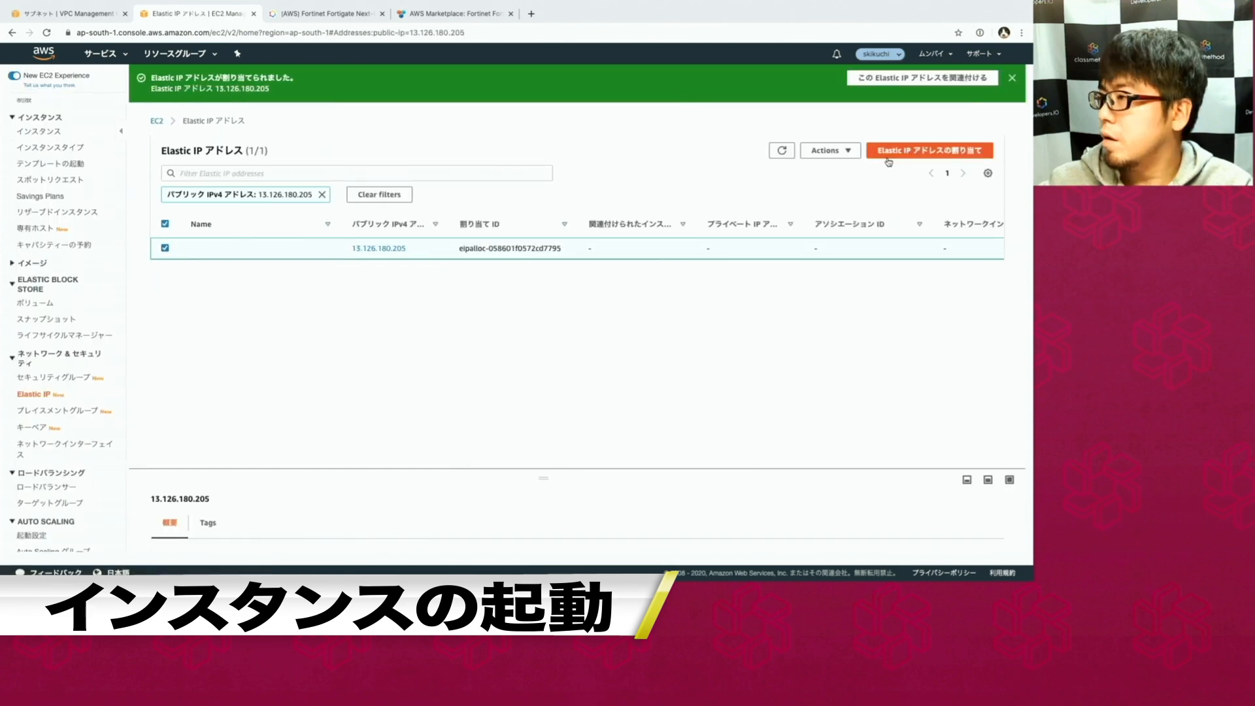
left_click(825, 150)
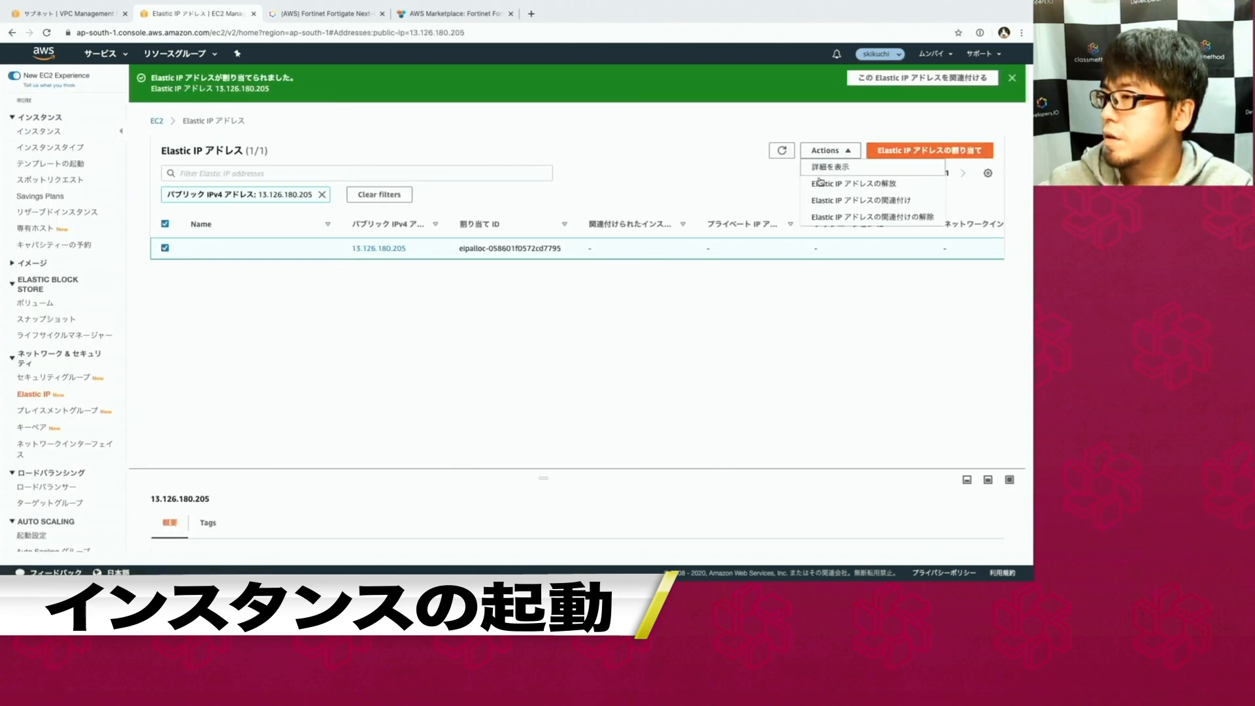
left_click(826, 201)
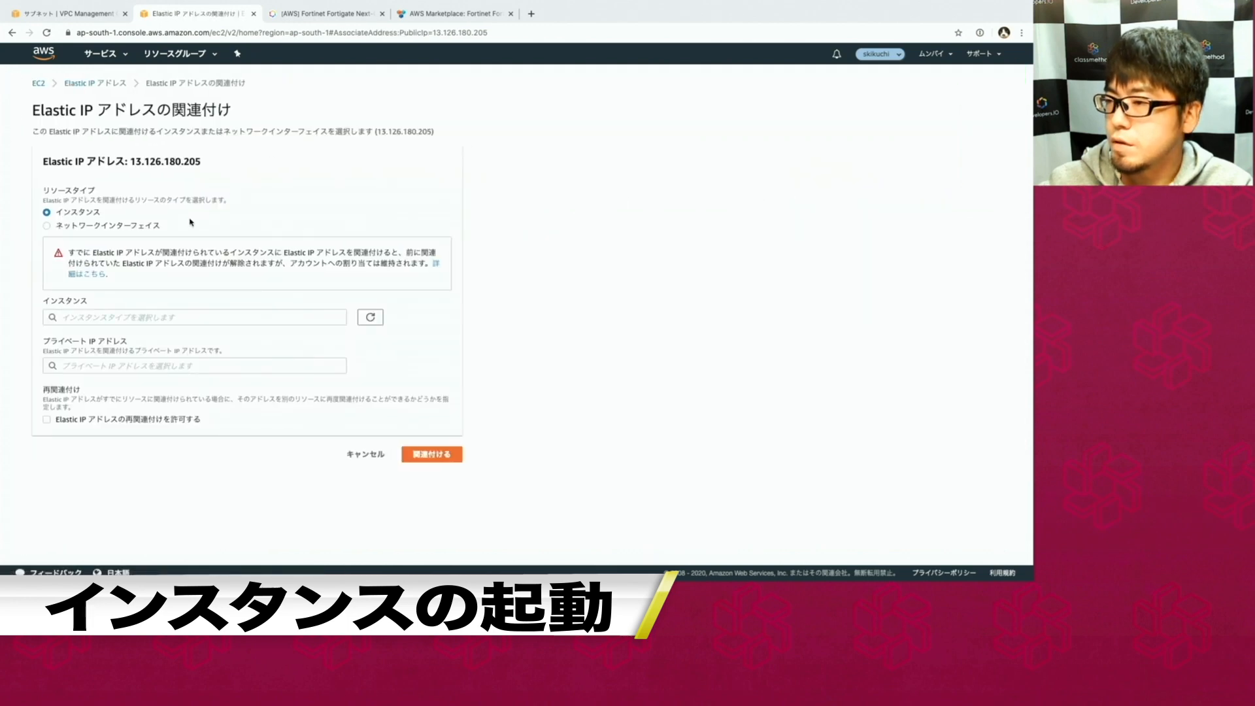
left_click(135, 317)
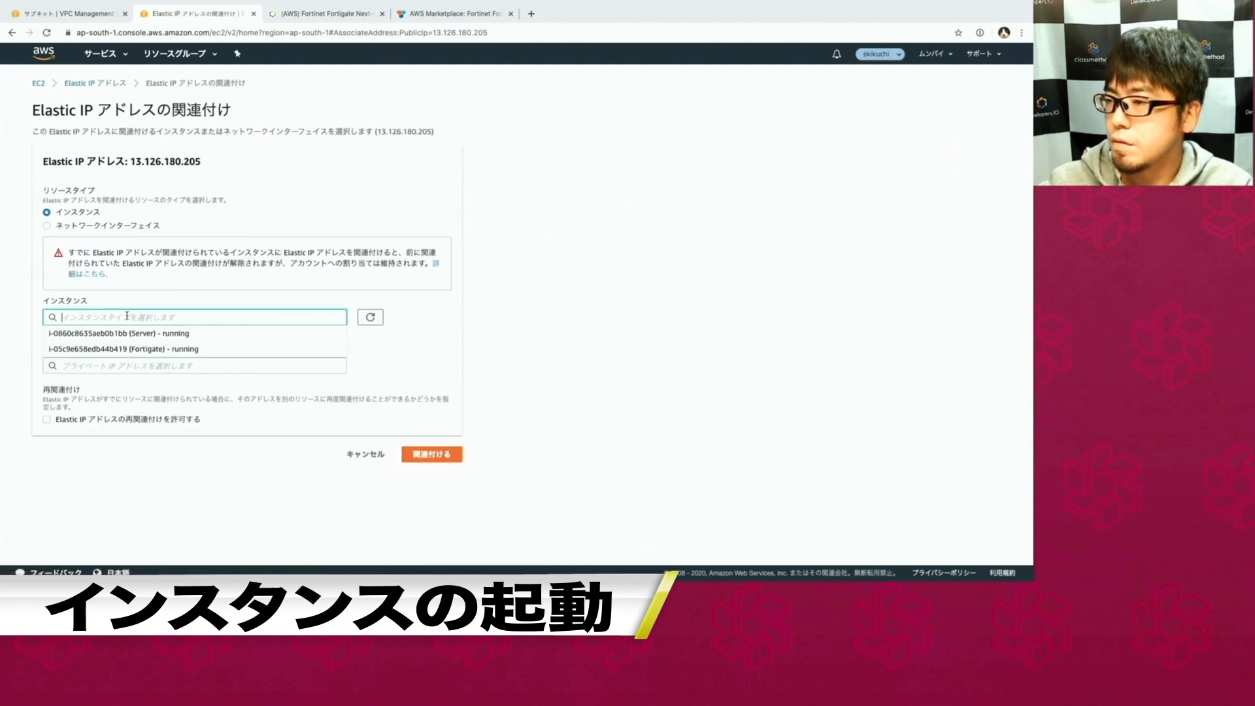
left_click(125, 349)
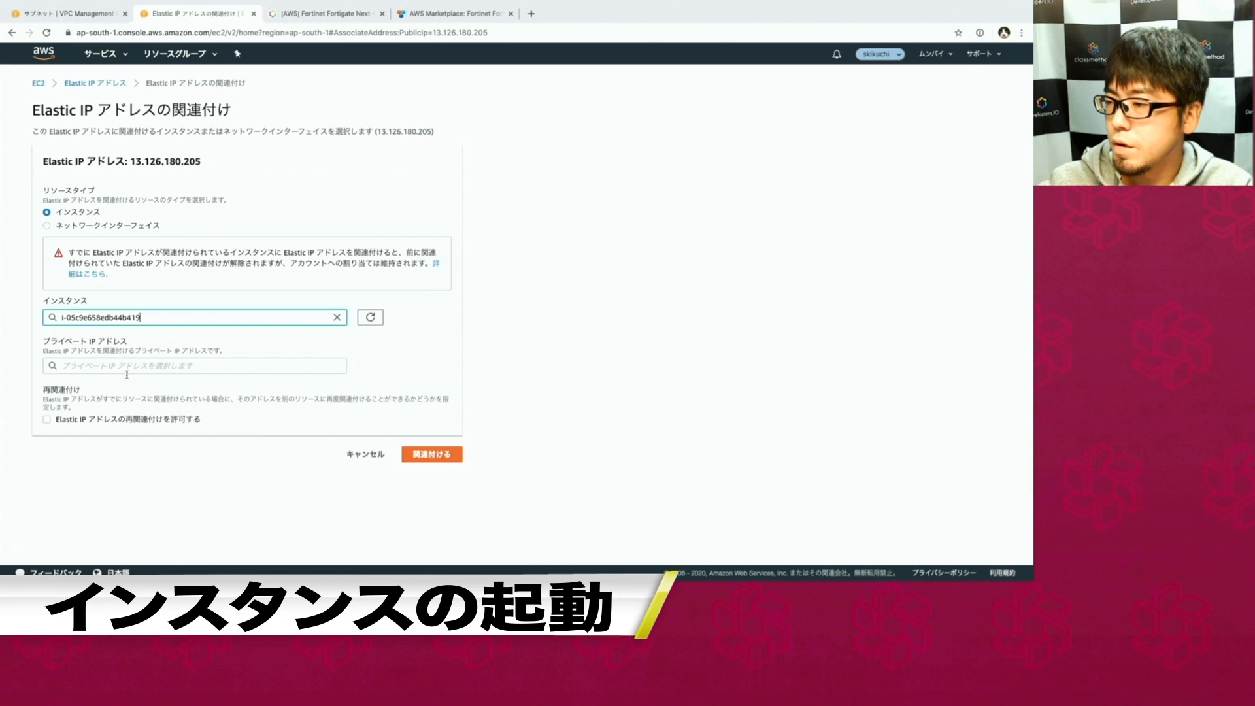
left_click(431, 454)
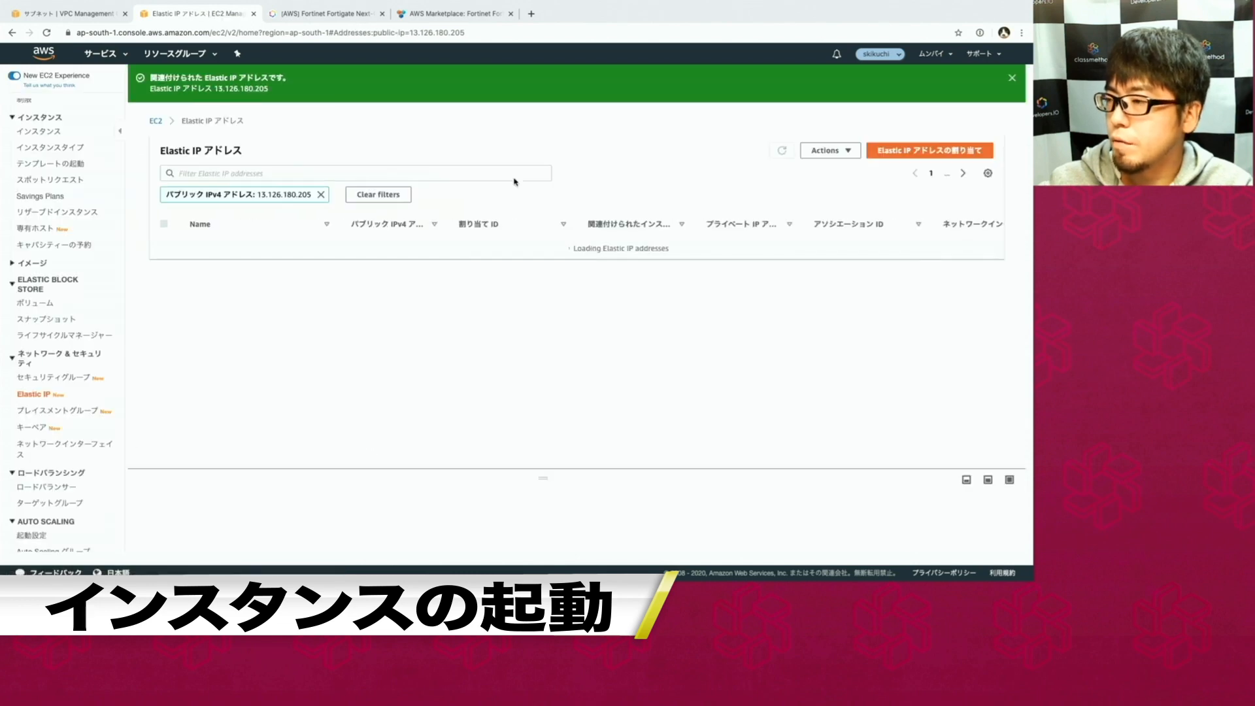
Confirm in the Instances list that Fortigate carries the Elastic IP, then open a blank tab.
left_click(40, 132)
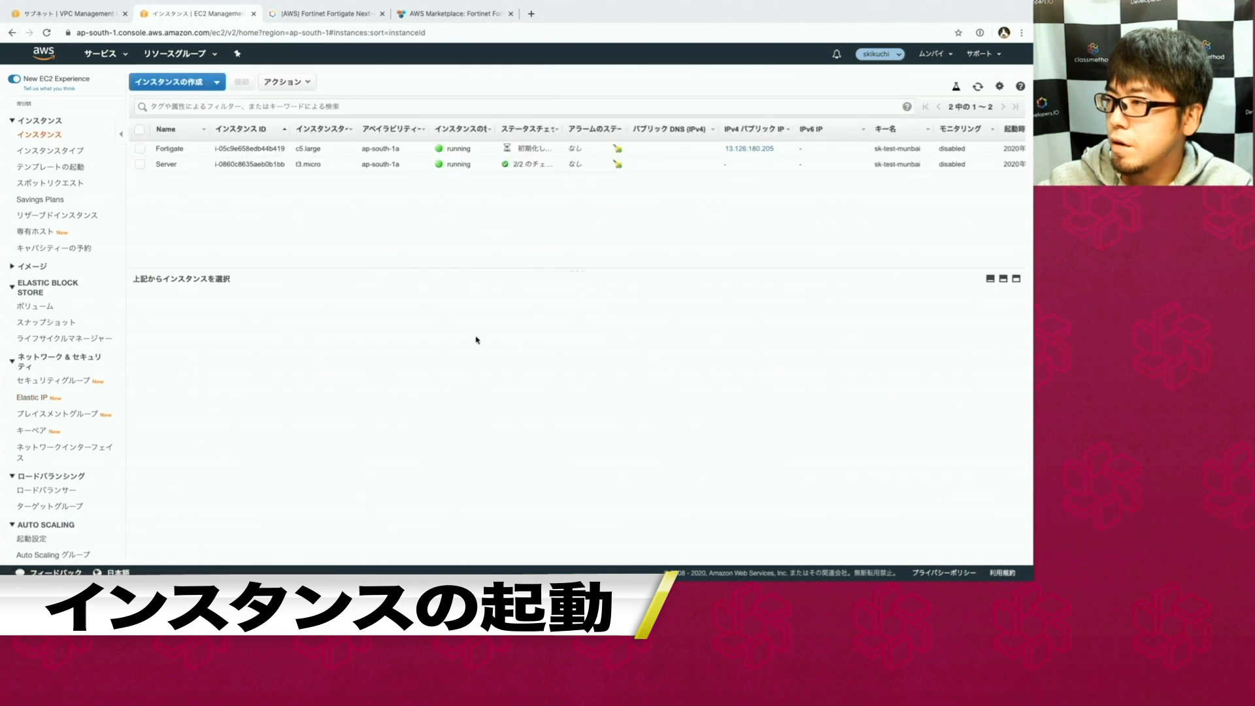
left_click(288, 152)
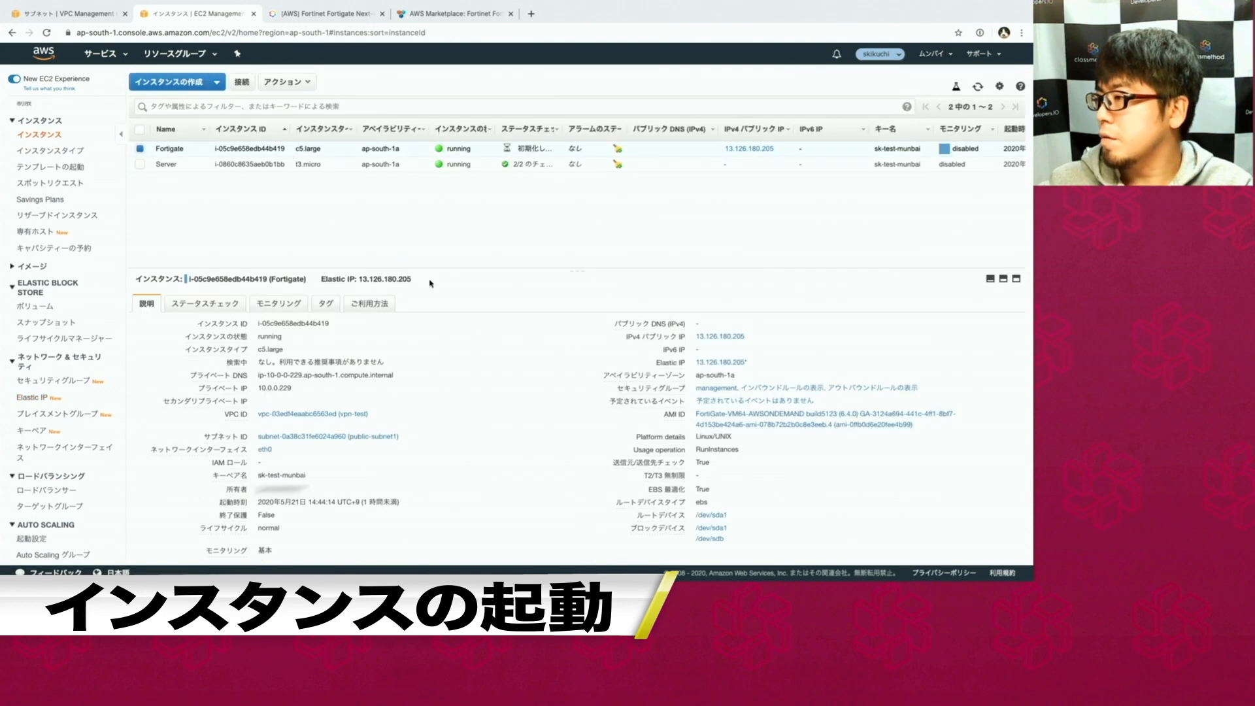
left_click(530, 14)
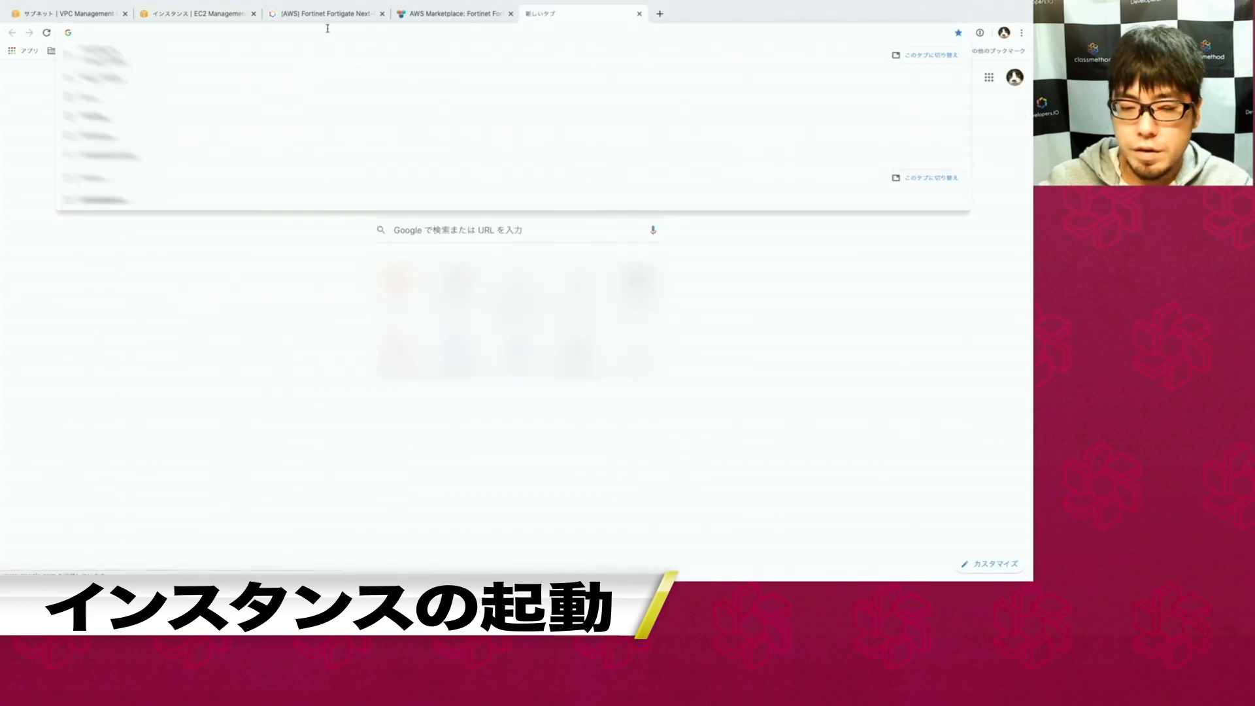
Browse to 13.126.180.205 and proceed past the untrusted-certificate warning.
type("13.126.180.205")
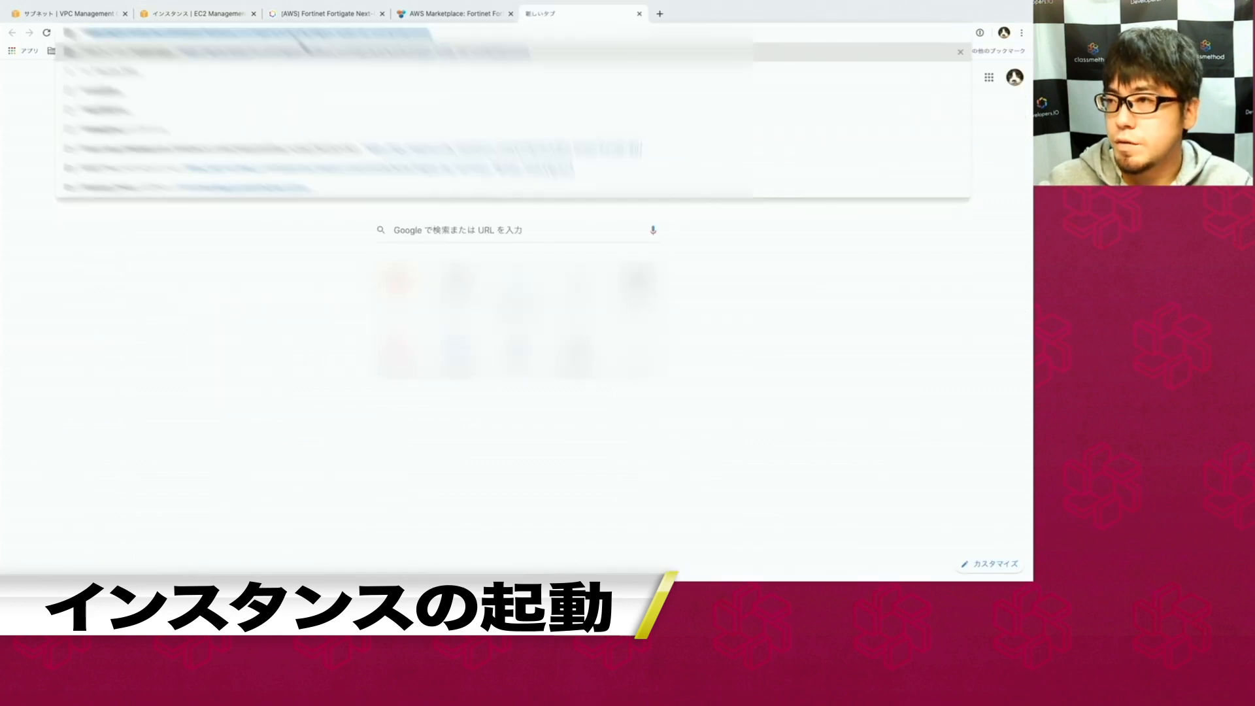
key("Return")
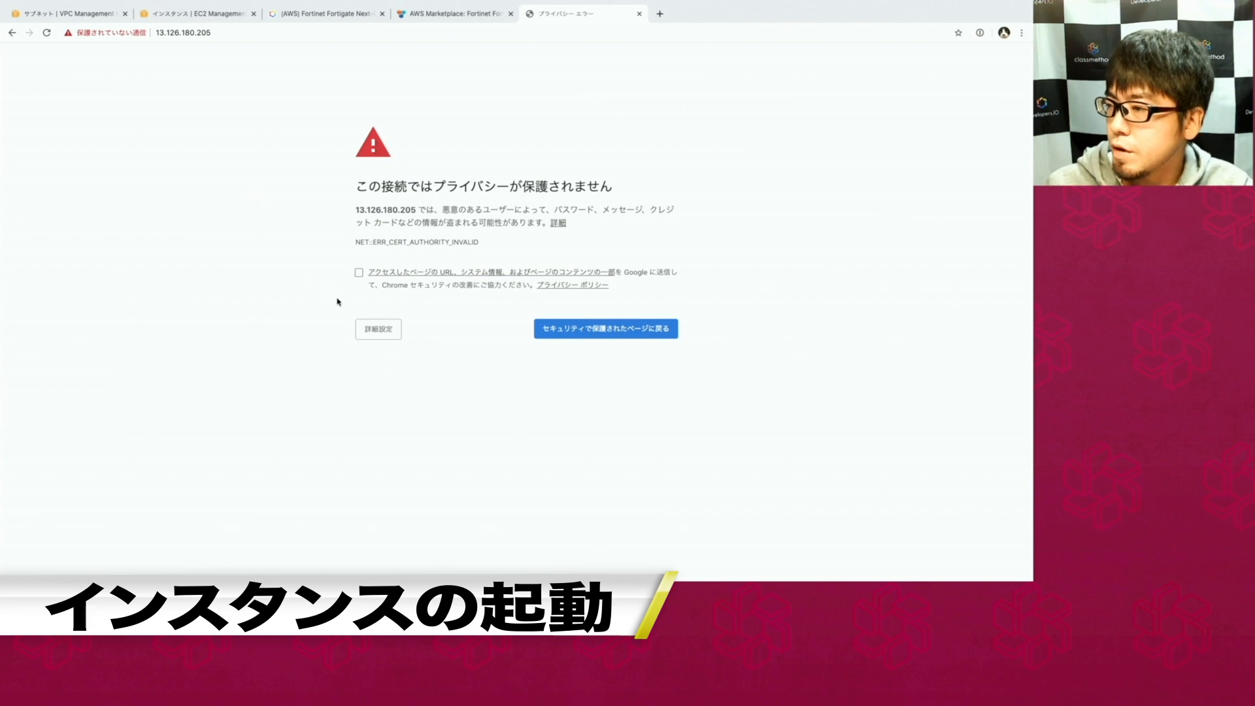
left_click(368, 336)
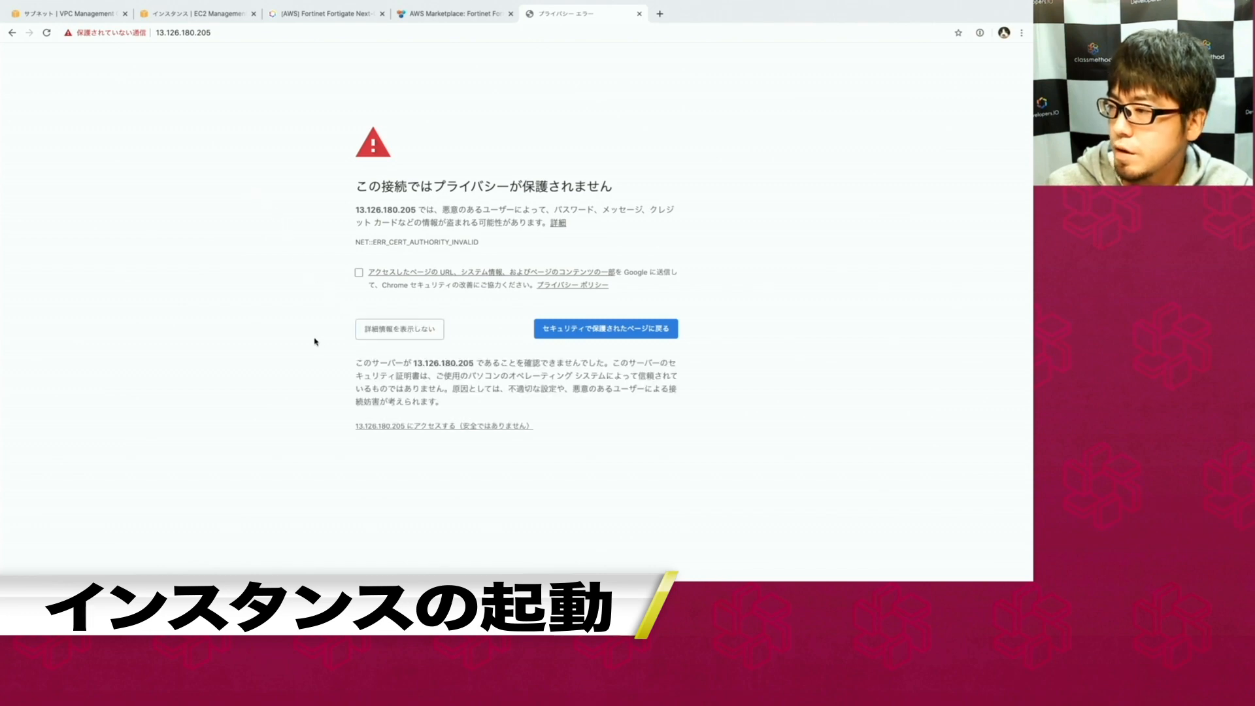
left_click(401, 428)
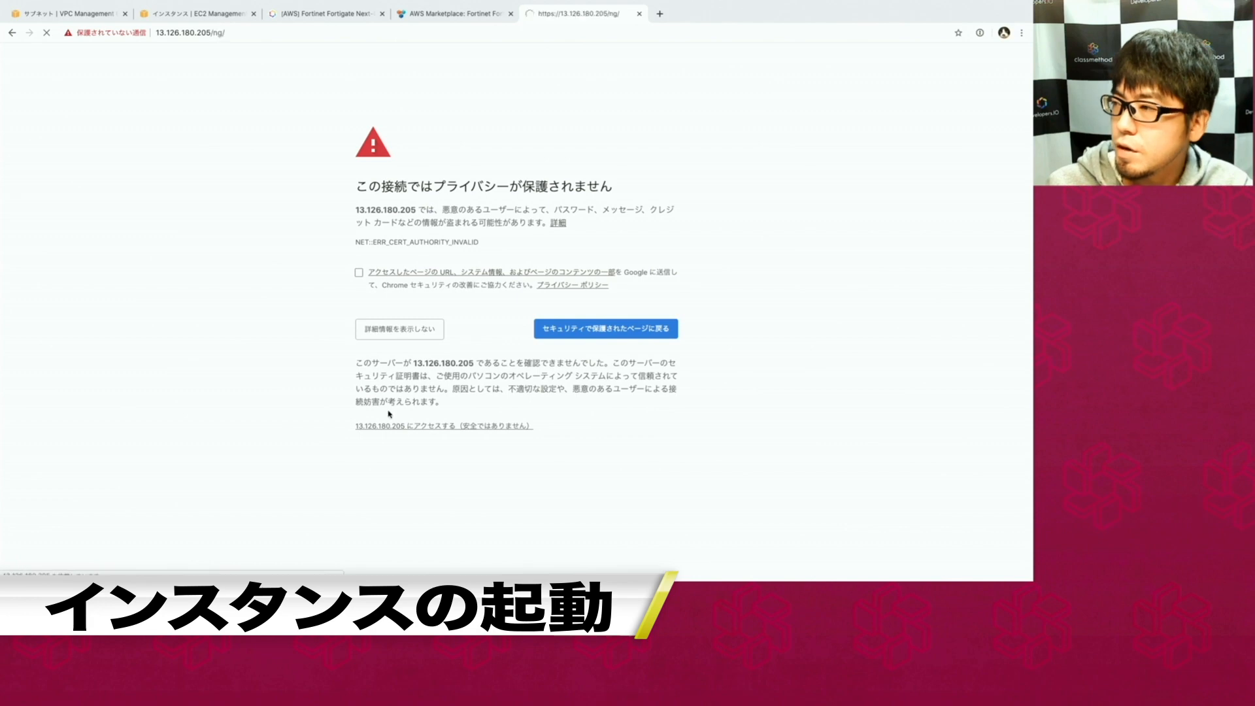
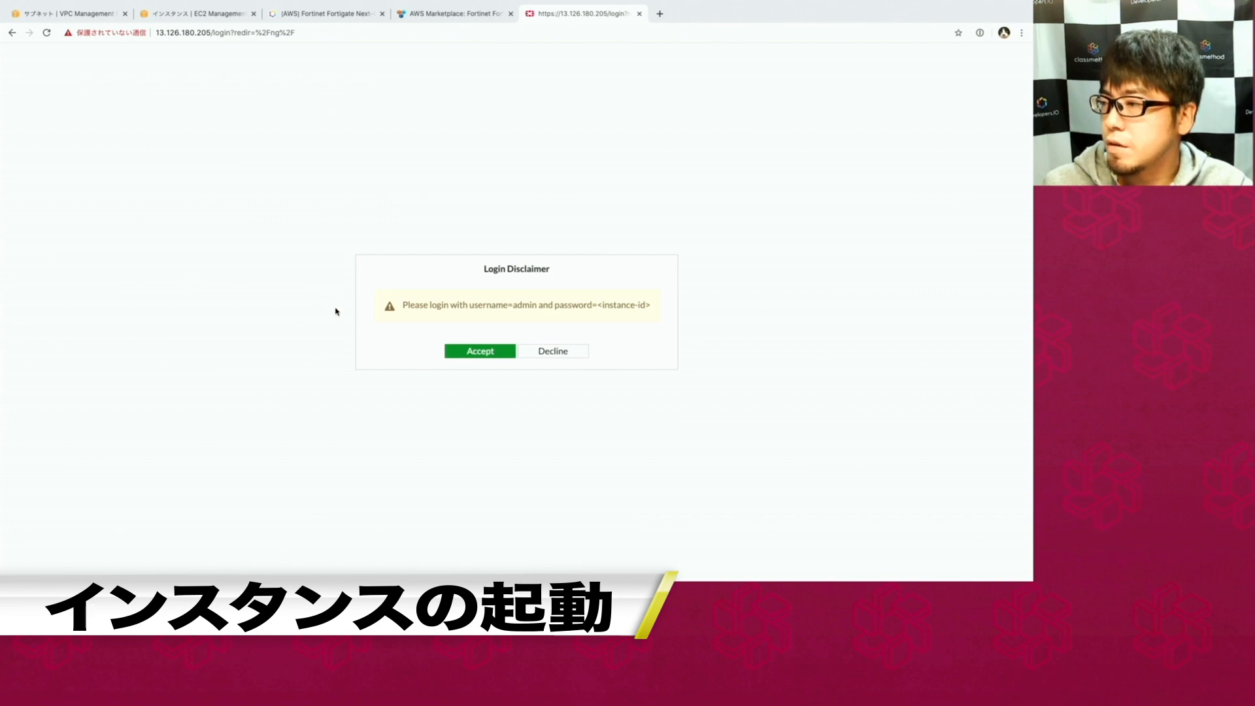
Accept the disclaimer and sign in as admin, using the Fortigate instance ID as the password.
left_click(485, 355)
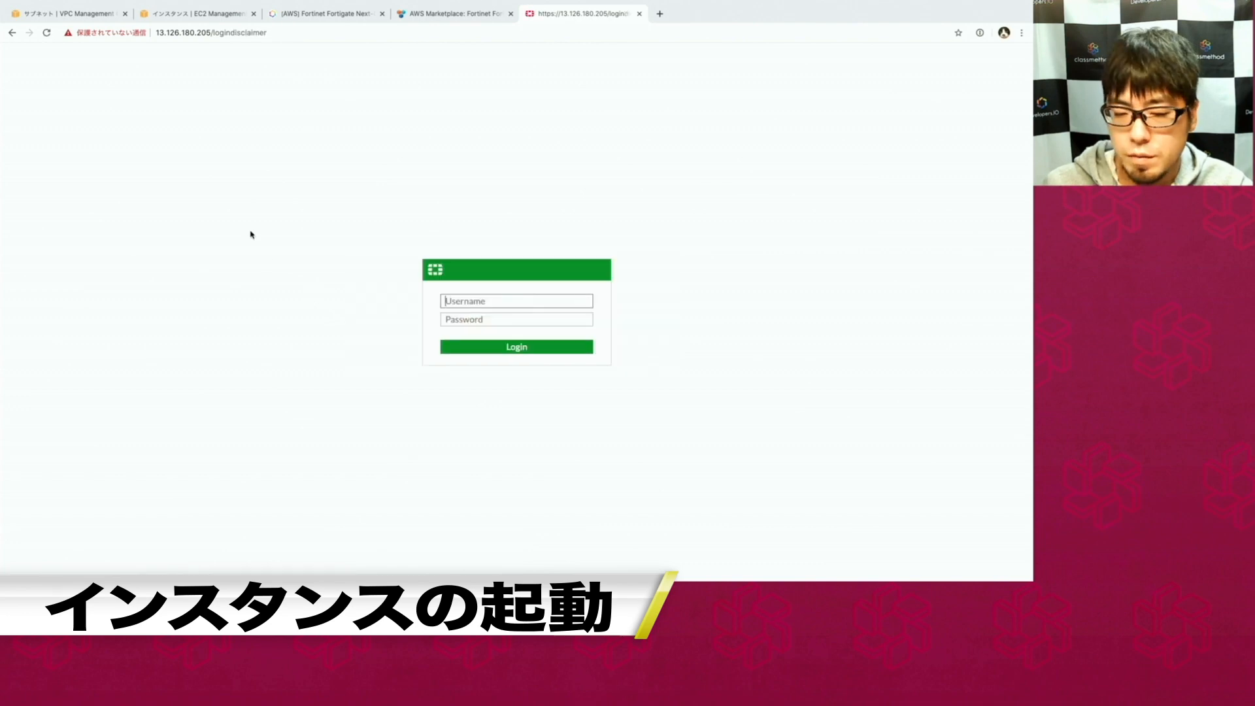
type("admin")
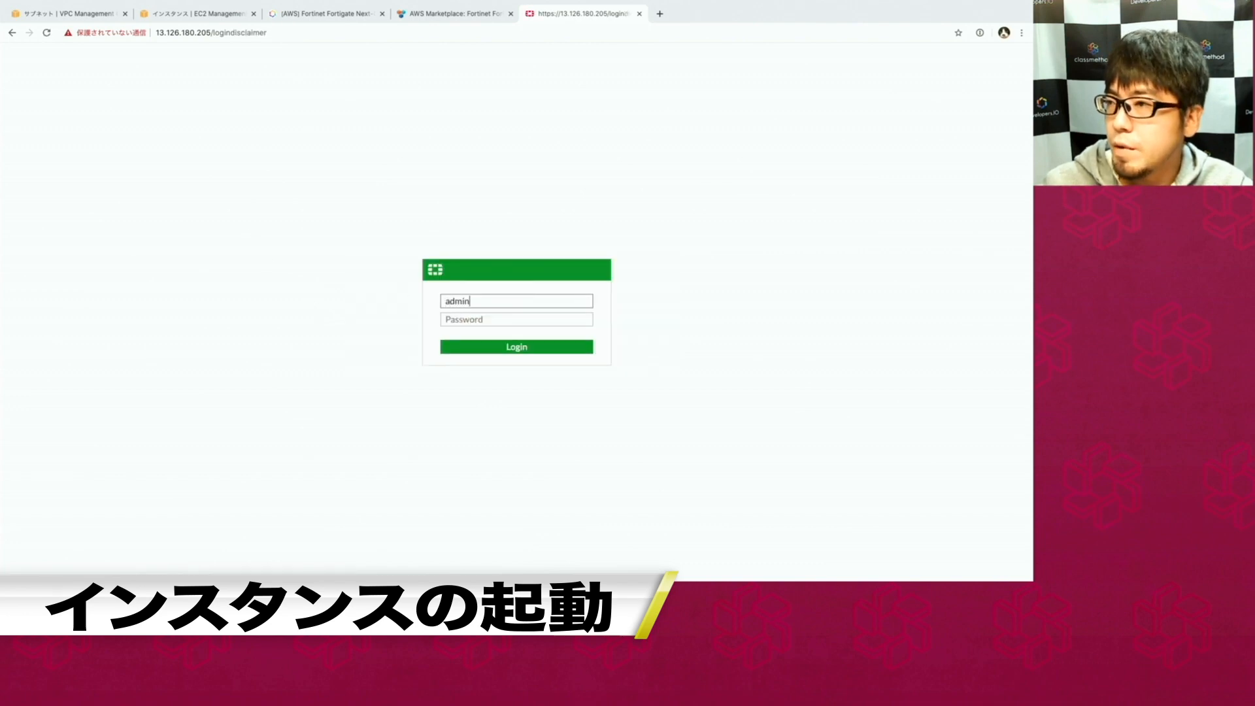
left_click(177, 16)
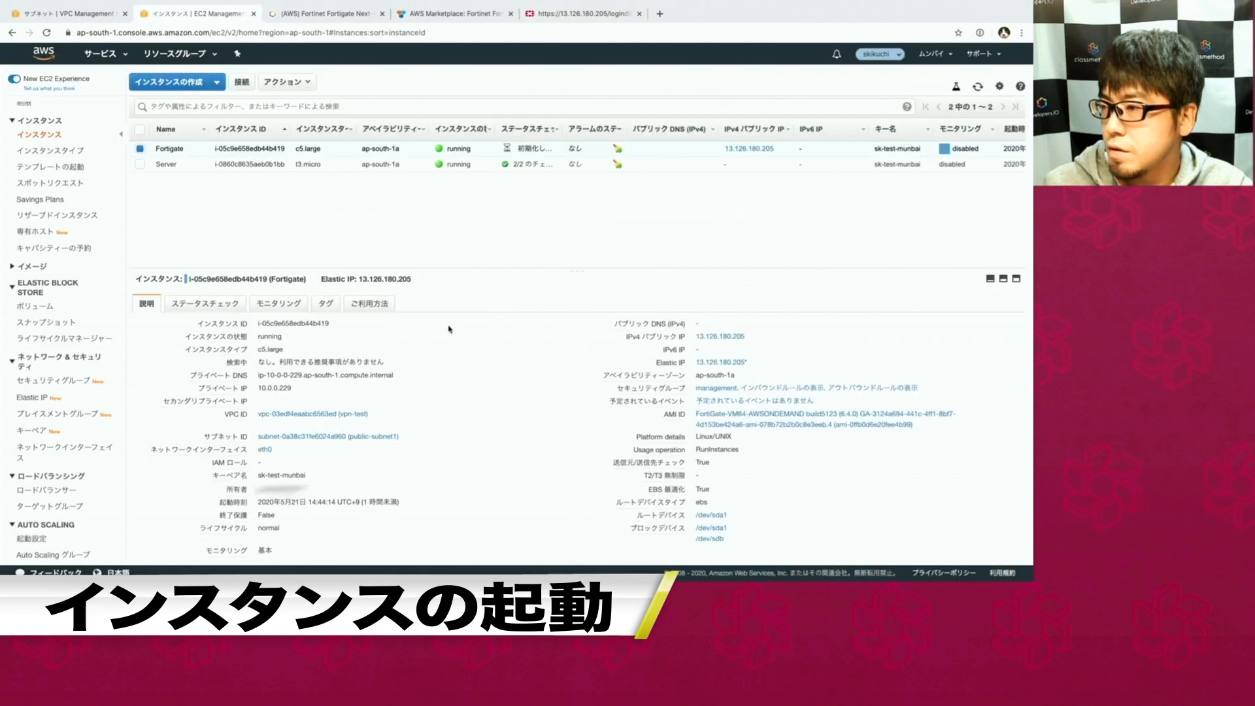
left_click(338, 324)
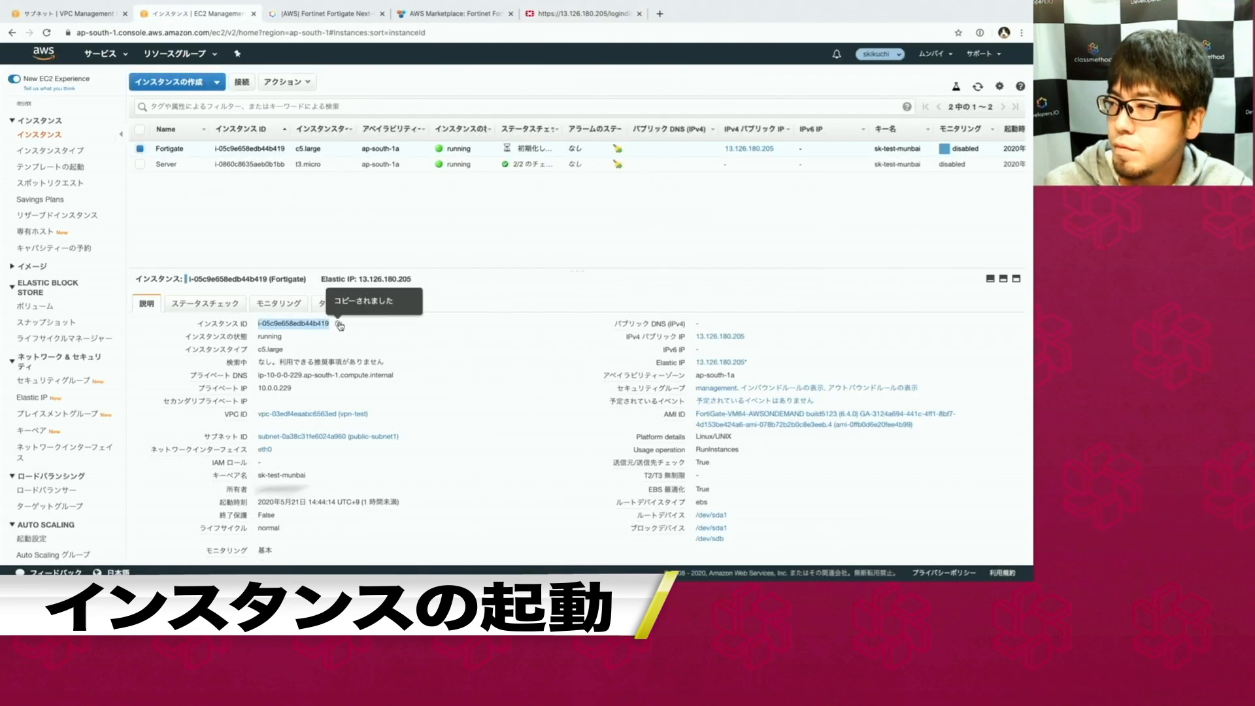
left_click(549, 14)
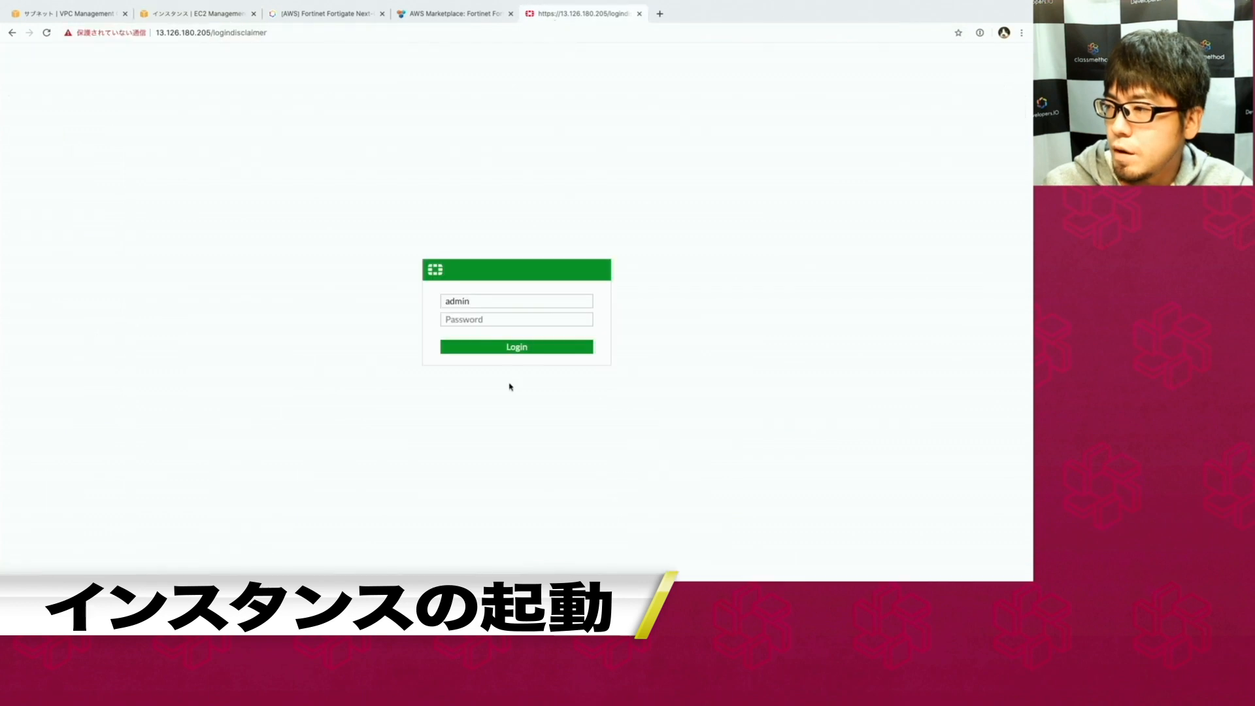
left_click(494, 319)
key("ctrl+v")
key("Return")
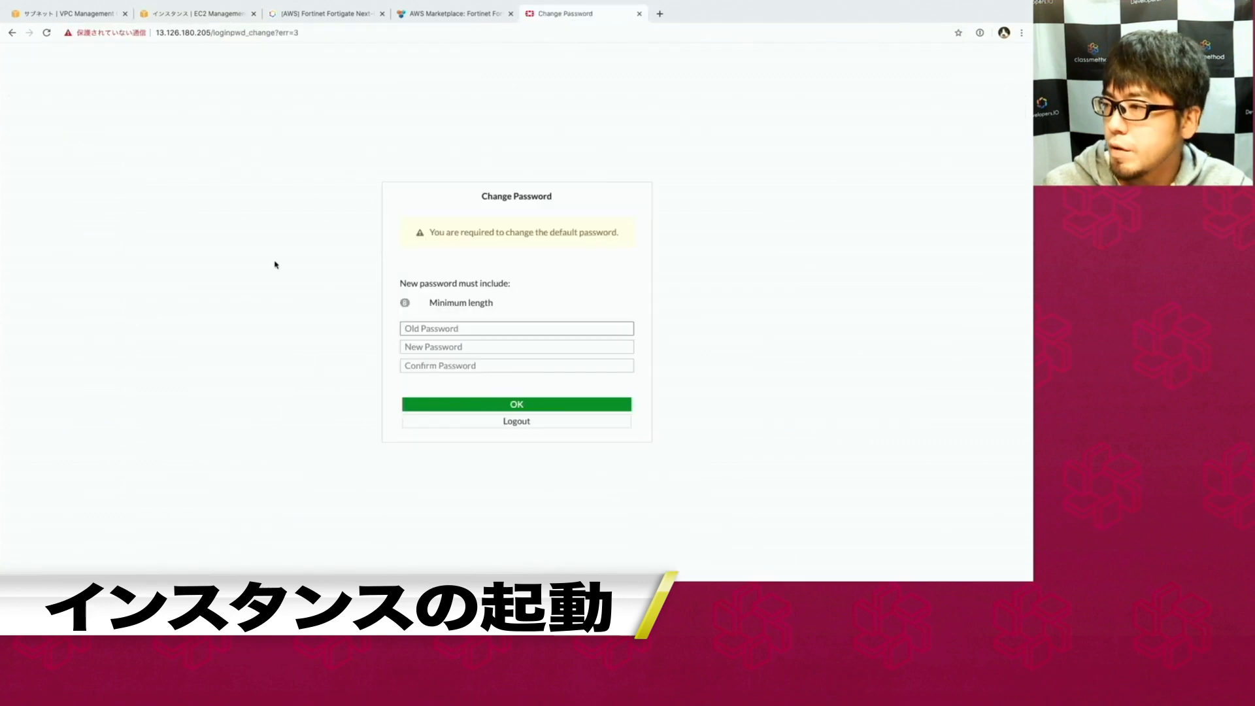
Replace the default admin password by filling in the old, new and confirm password fields.
left_click(427, 330)
key("ctrl+v")
left_click(431, 349)
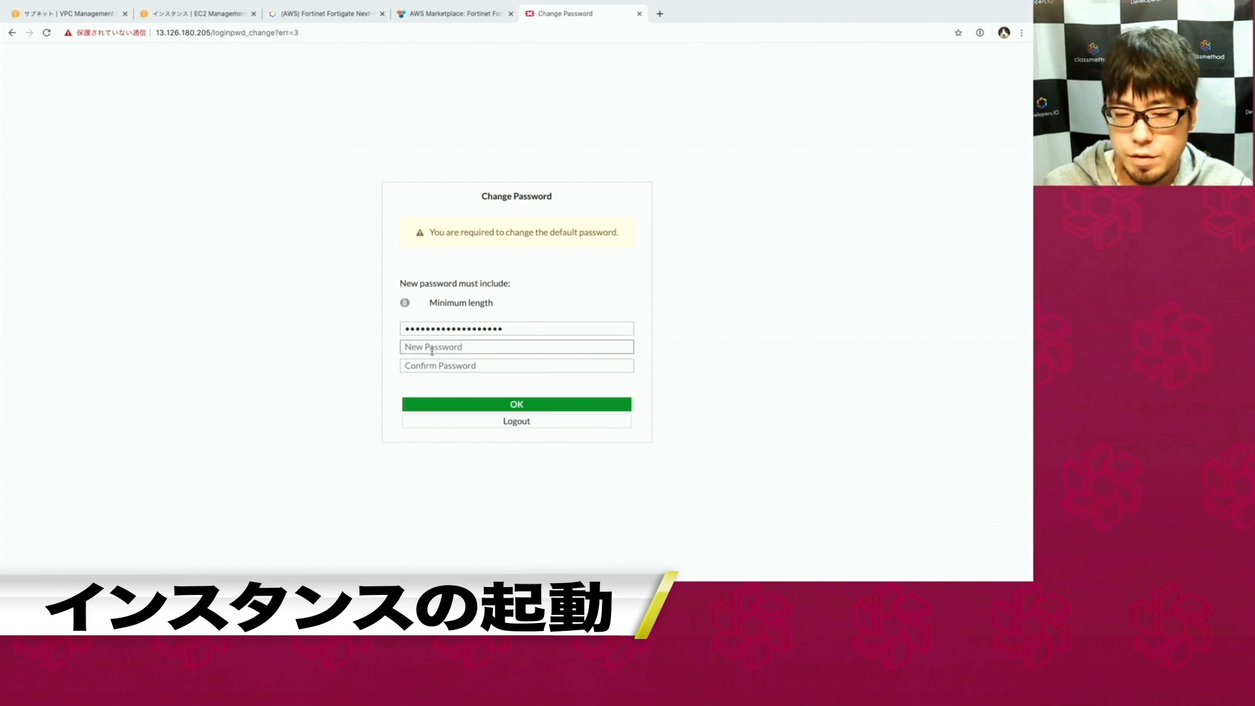
key("ctrl+v")
key("Tab")
key("ctrl+v")
left_click(479, 408)
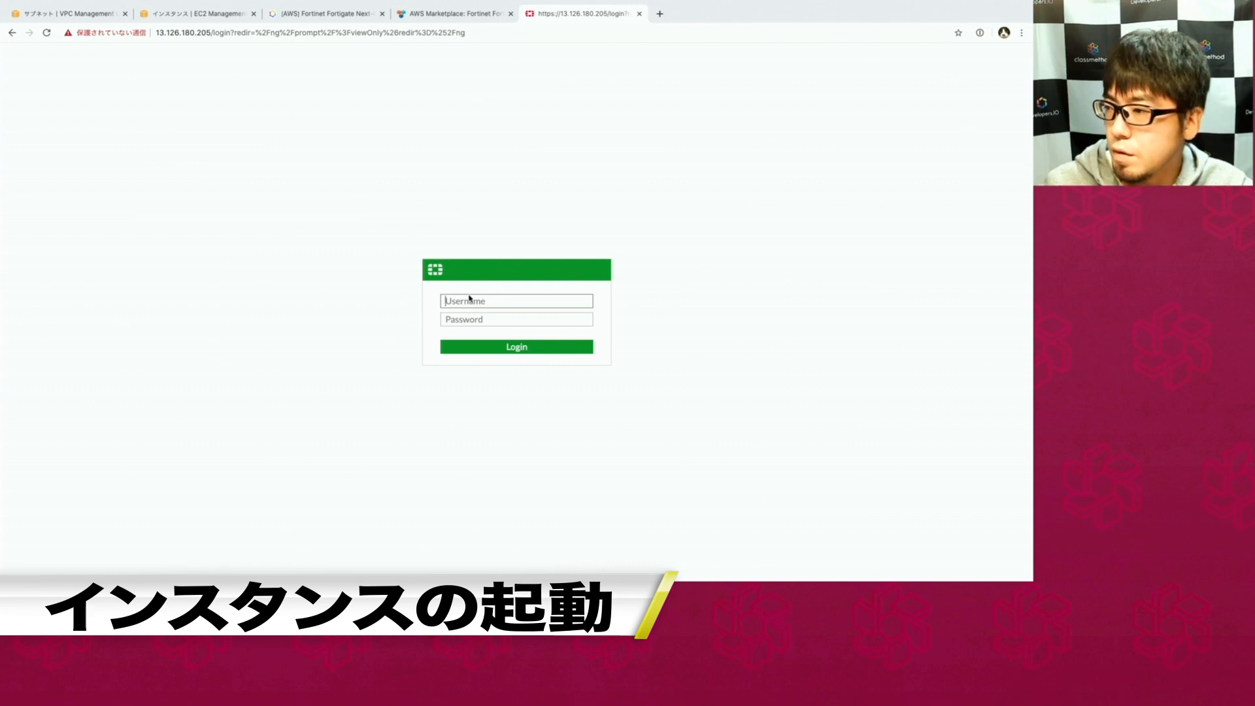
Log back in as admin with the new password.
type("ad")
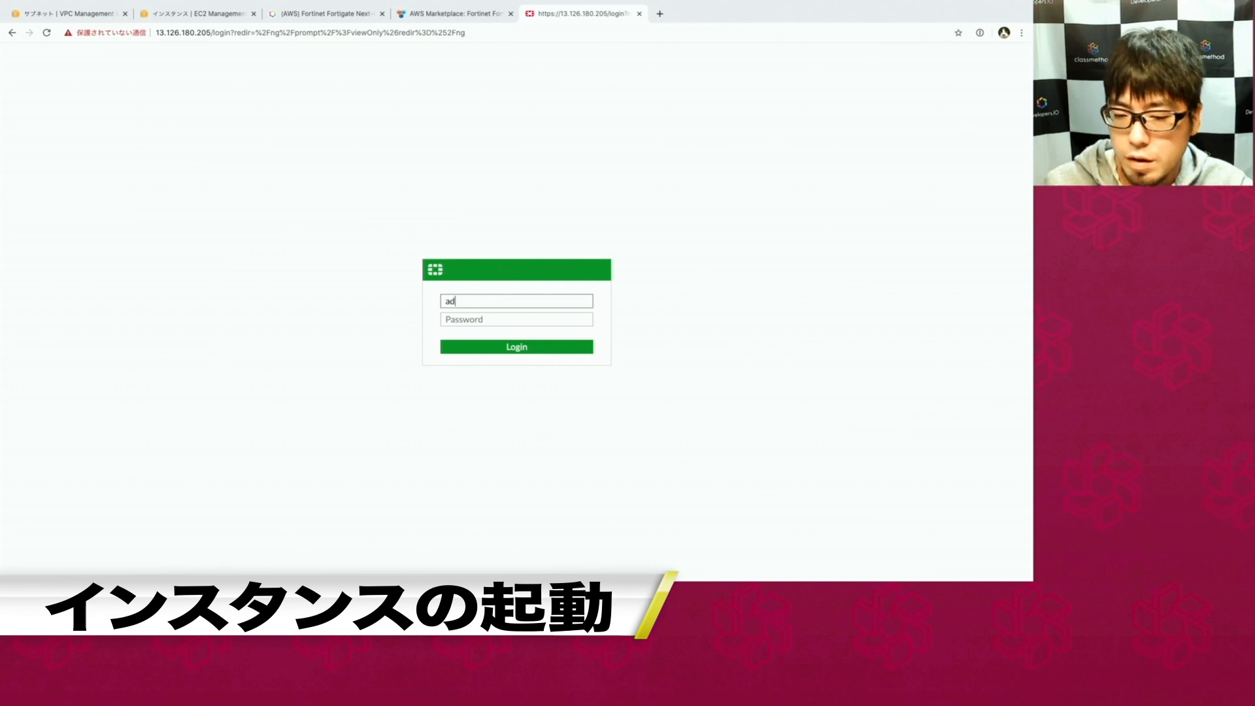
type("min")
key("Tab")
type("••")
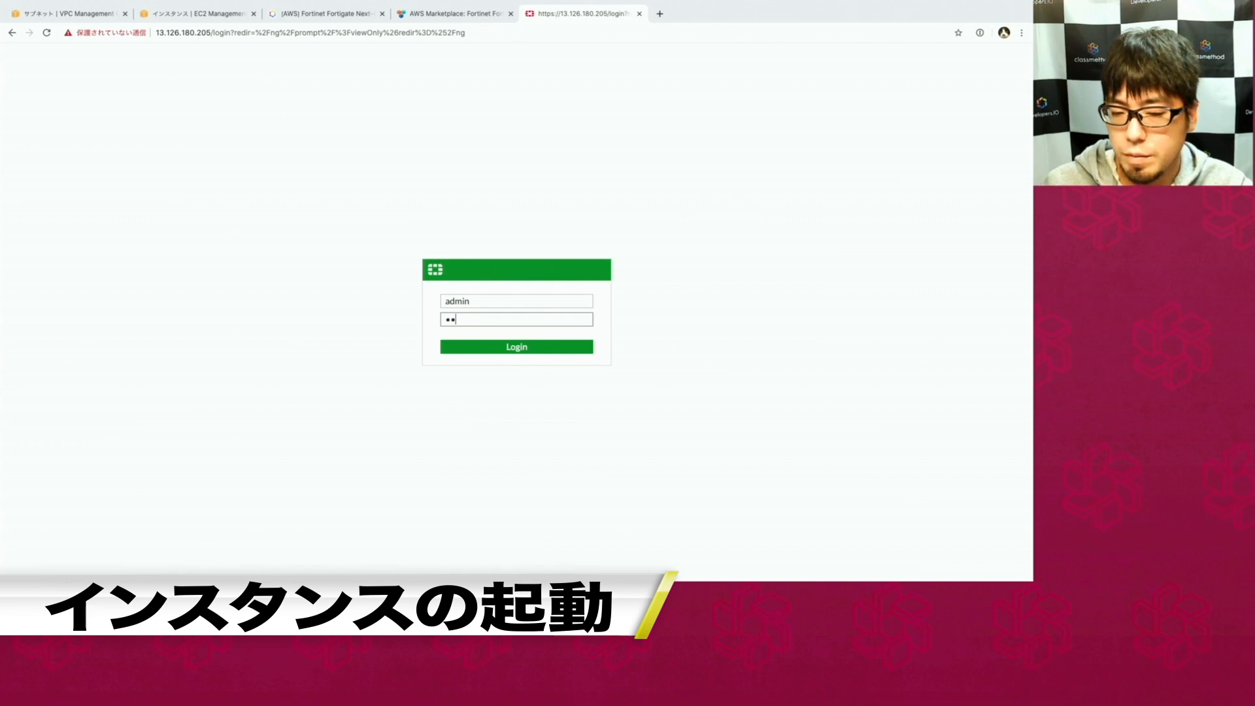
key("Return")
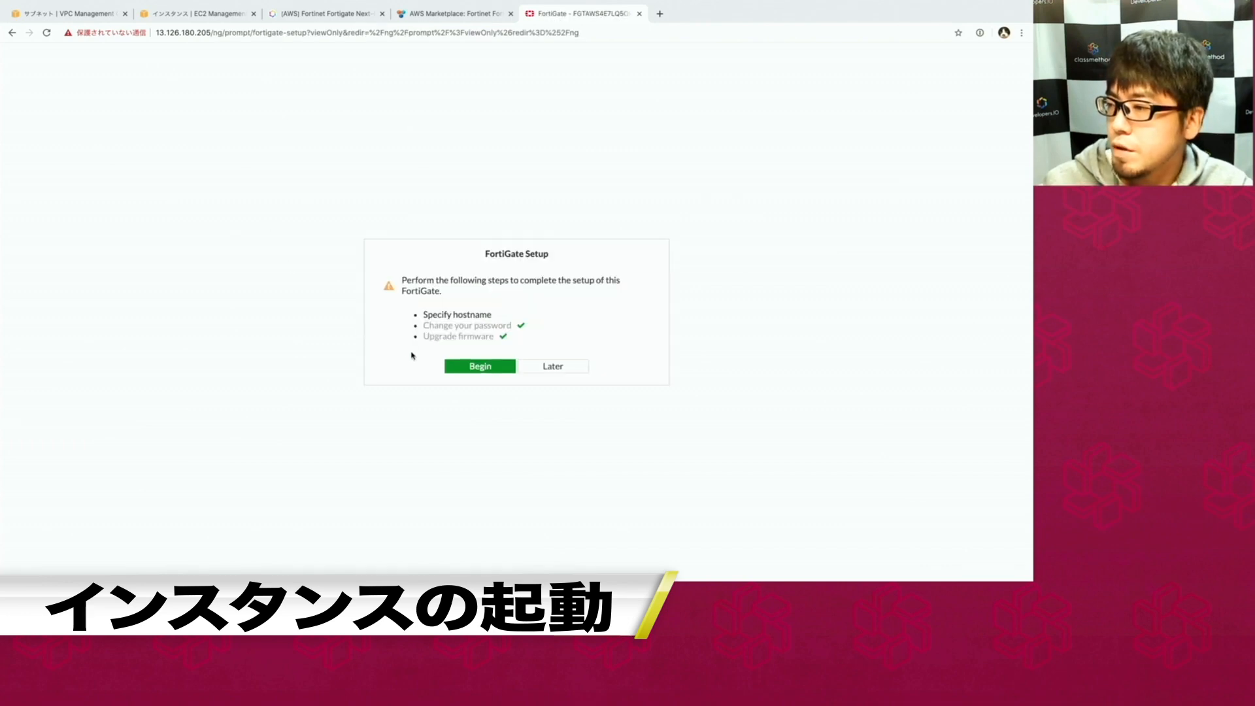
Complete the initial setup, keeping the default hostname FGTAWS4E7LQ5OK19, and reach the dashboard.
left_click(481, 370)
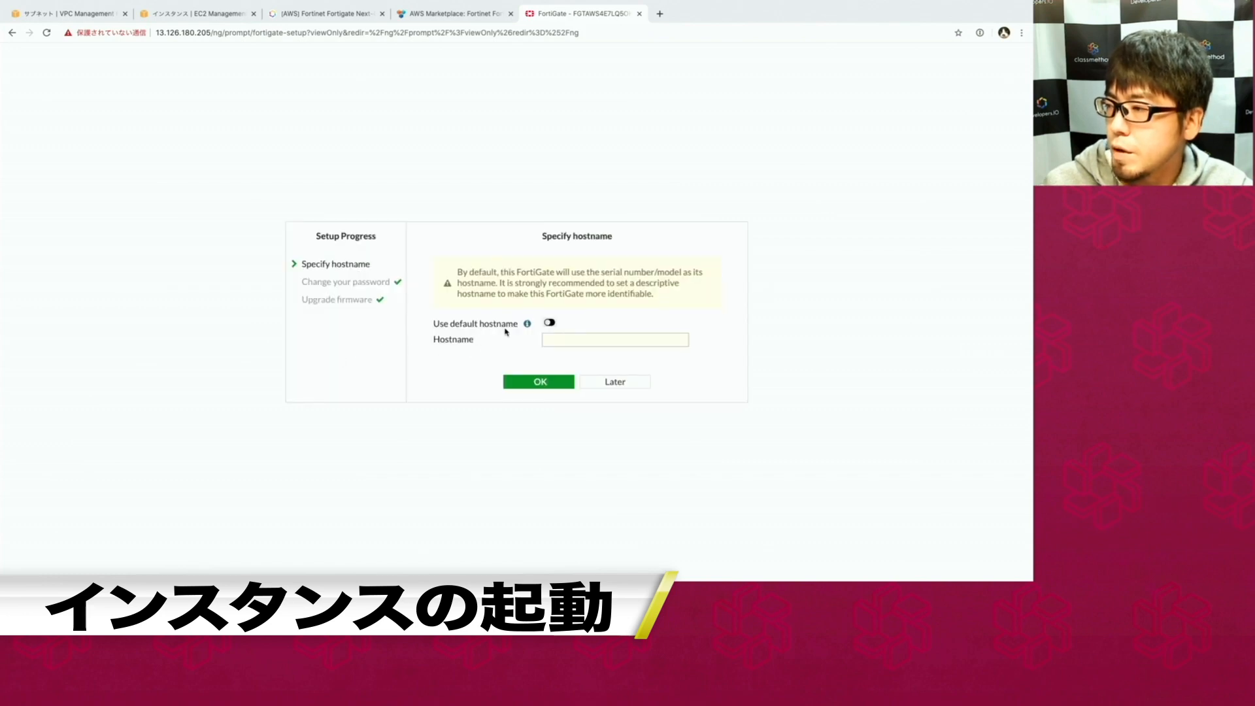
left_click(548, 323)
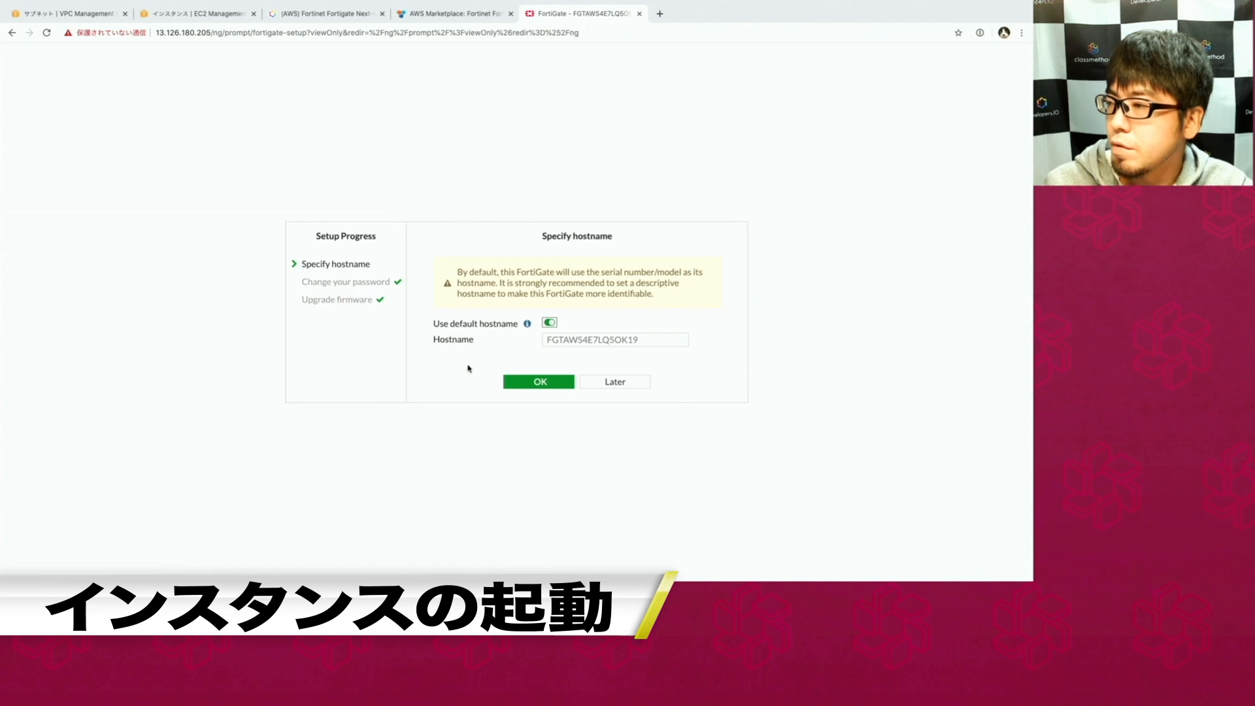
left_click(510, 382)
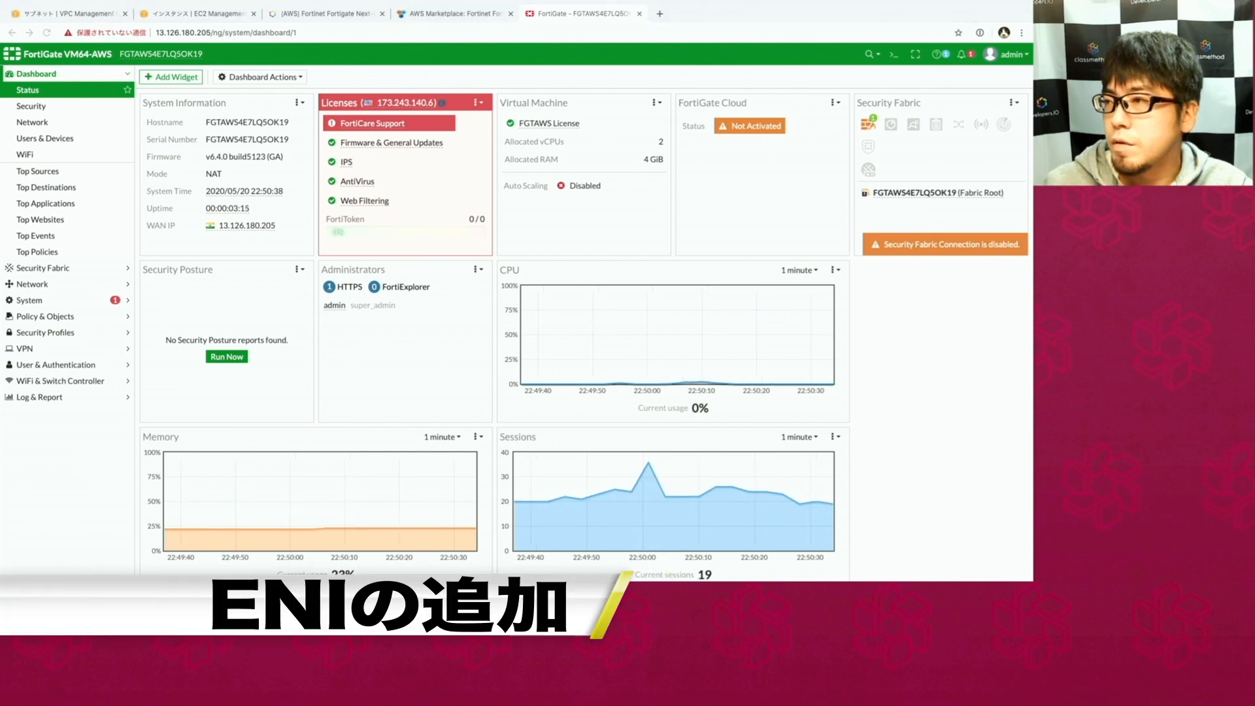
left_click(389, 78)
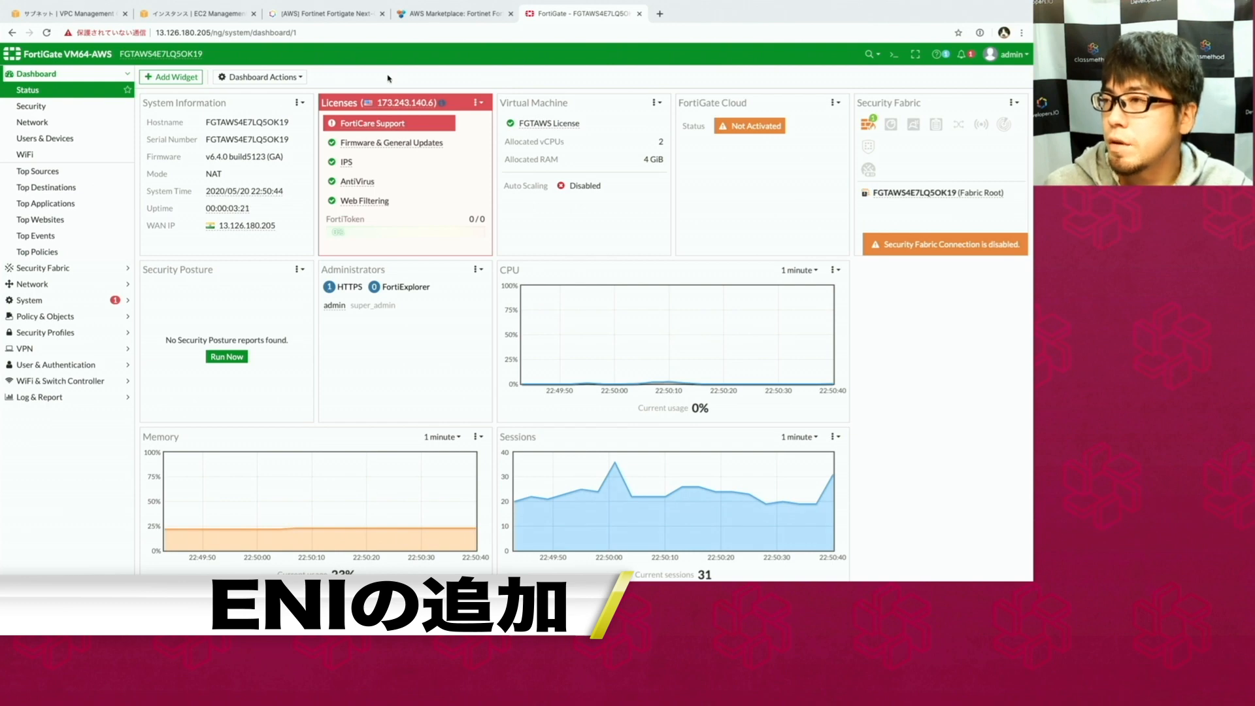
Create a network interface in private-subnet1 with the local security group.
left_click(77, 13)
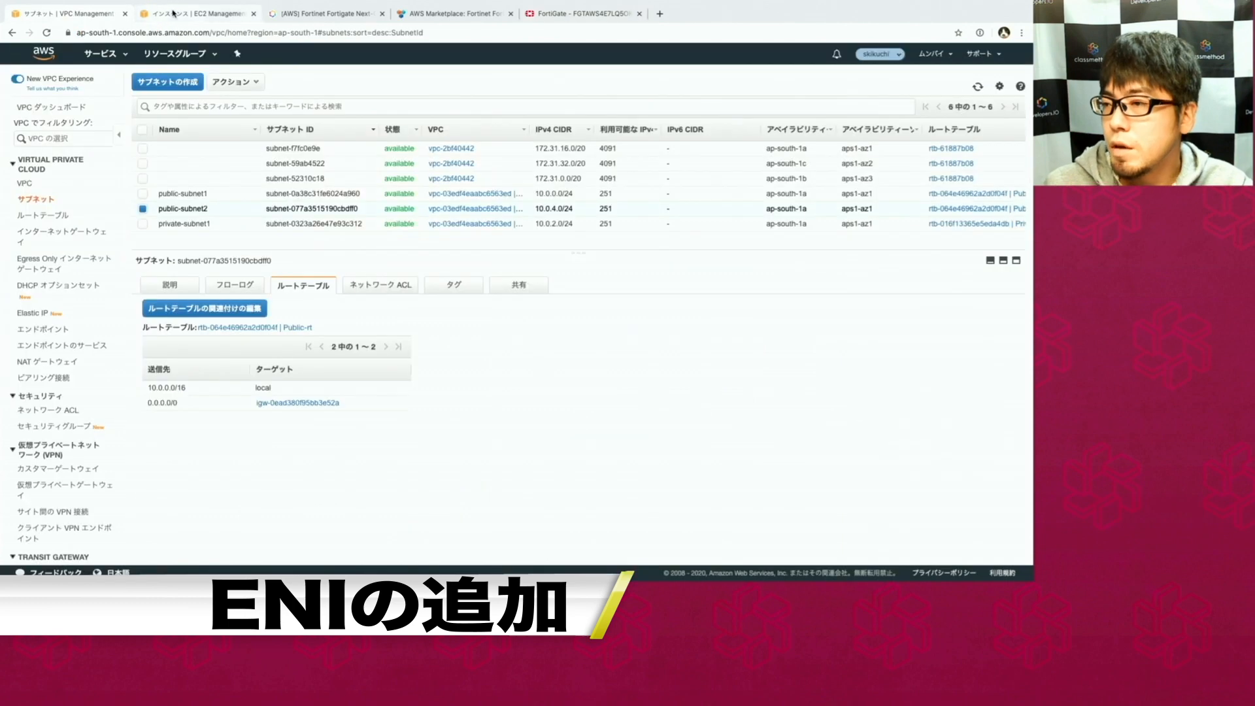
left_click(175, 13)
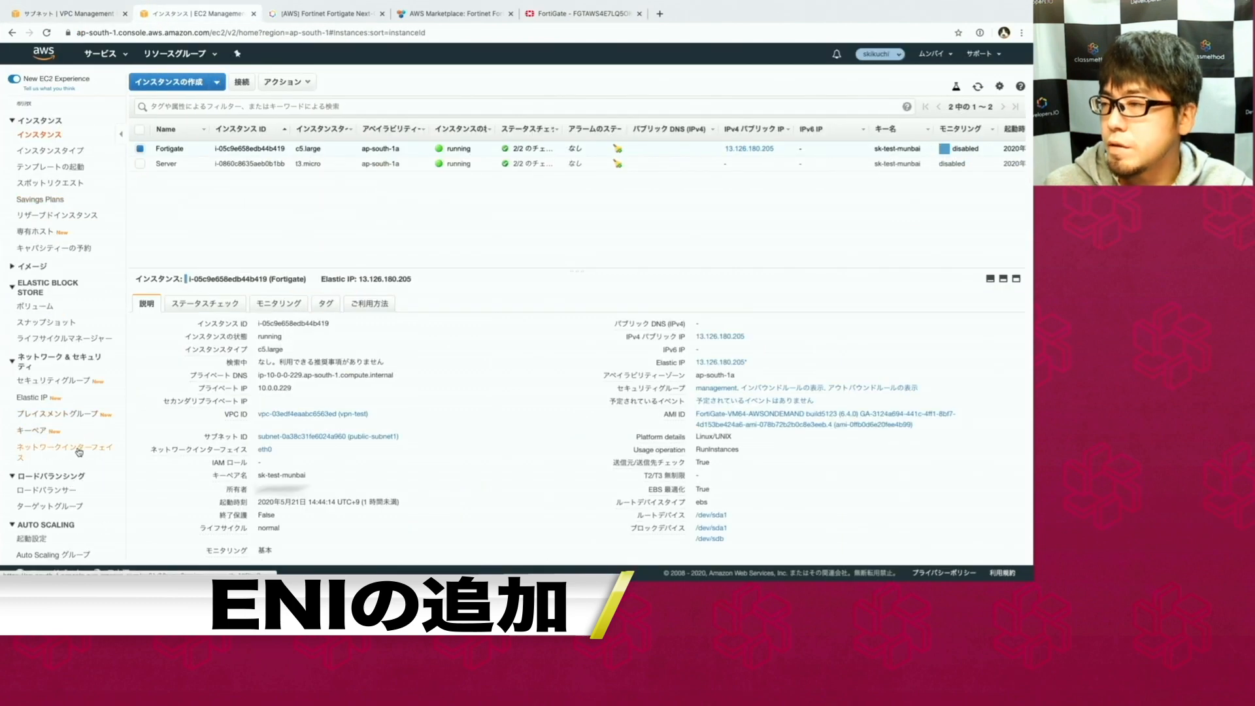
left_click(65, 456)
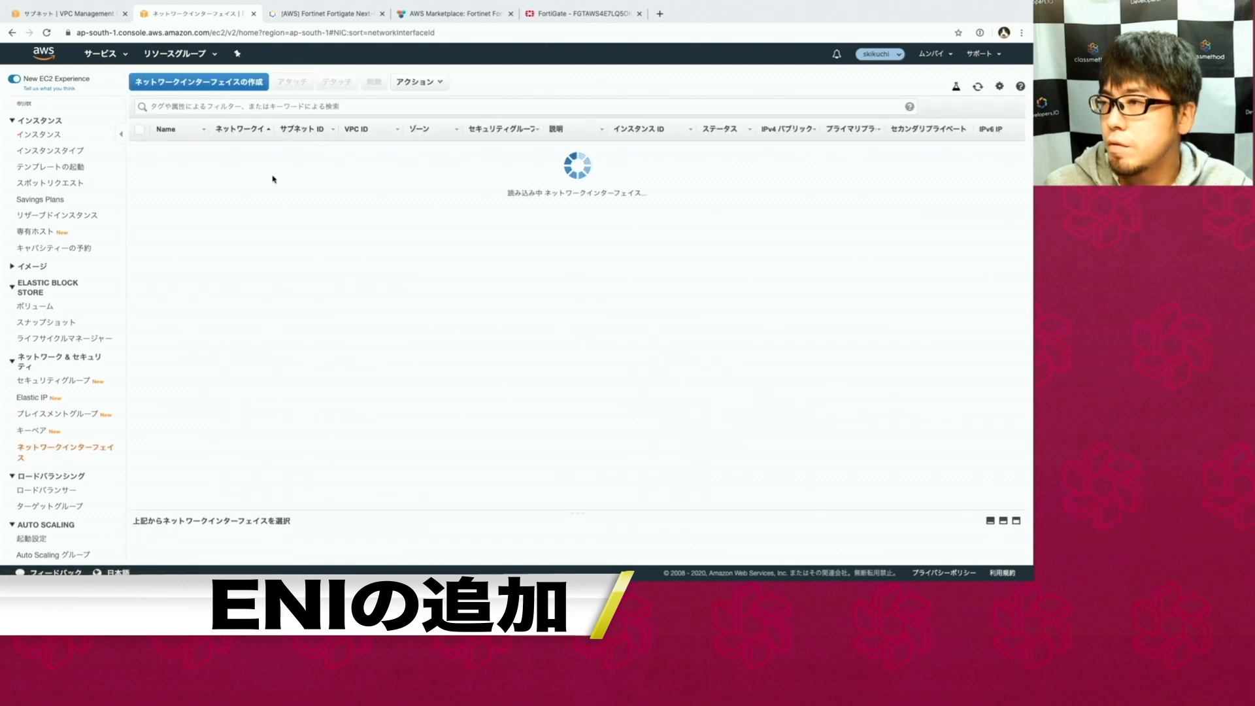
left_click(219, 85)
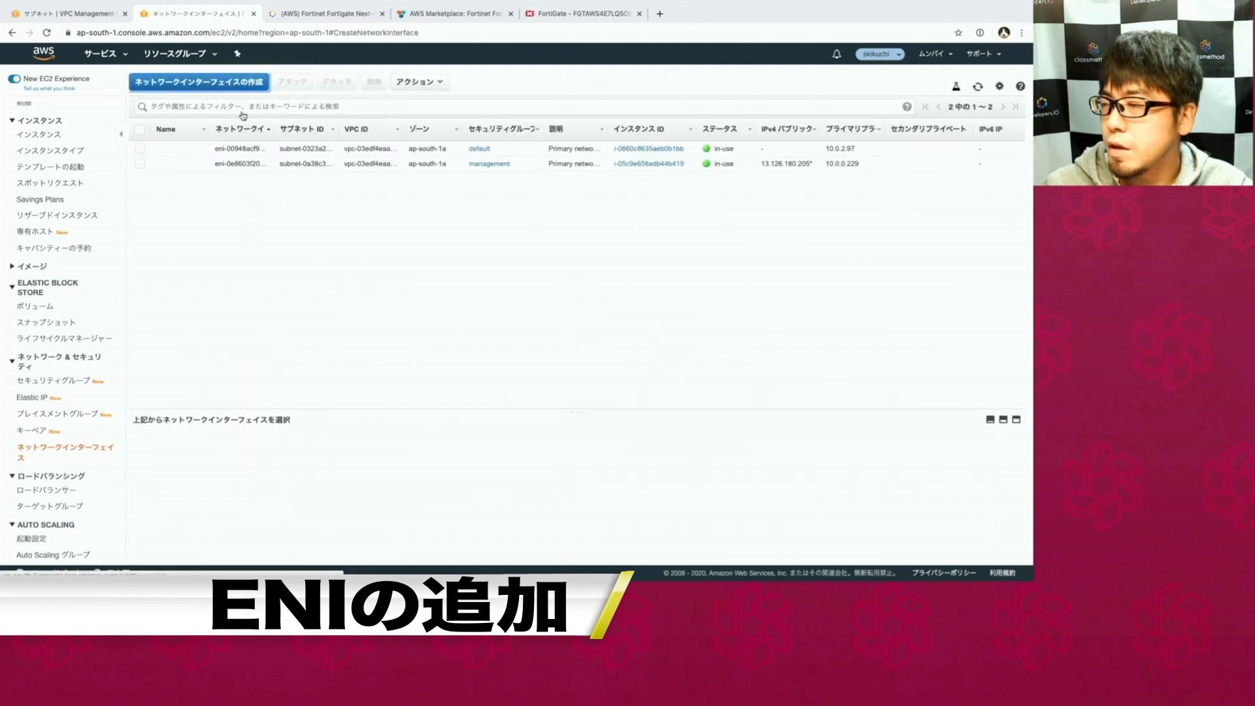
left_click(265, 167)
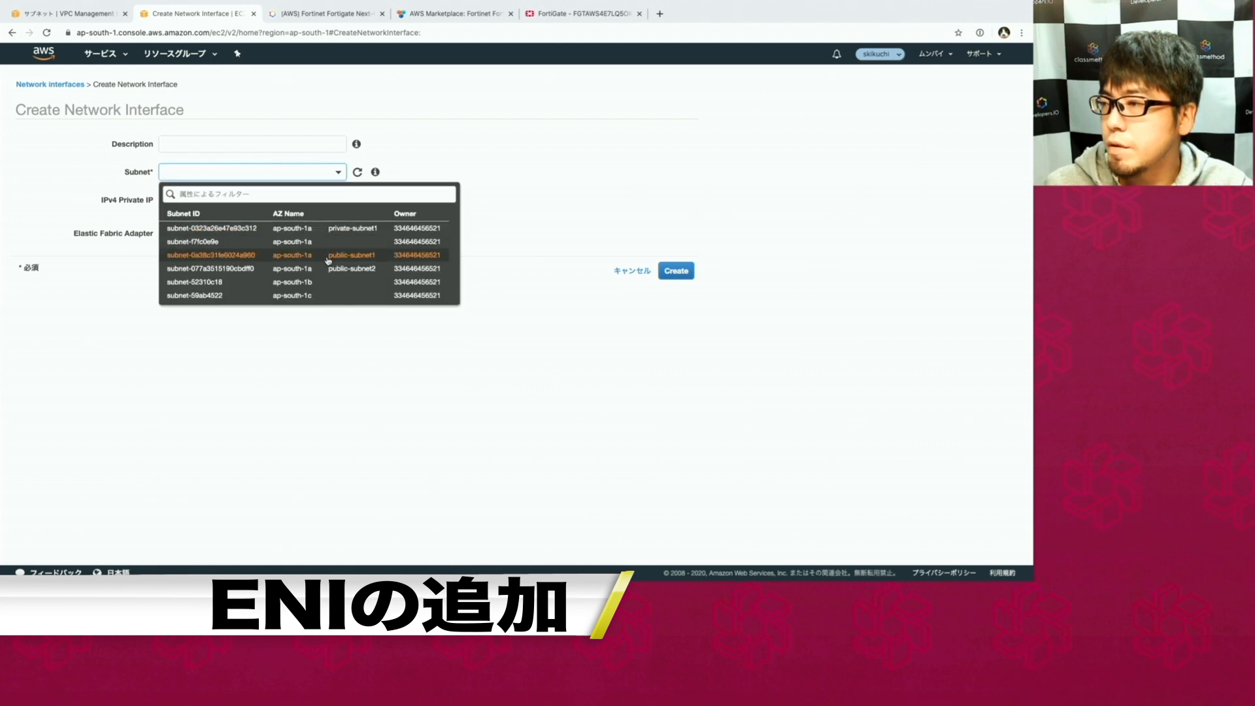
left_click(327, 269)
left_click(283, 174)
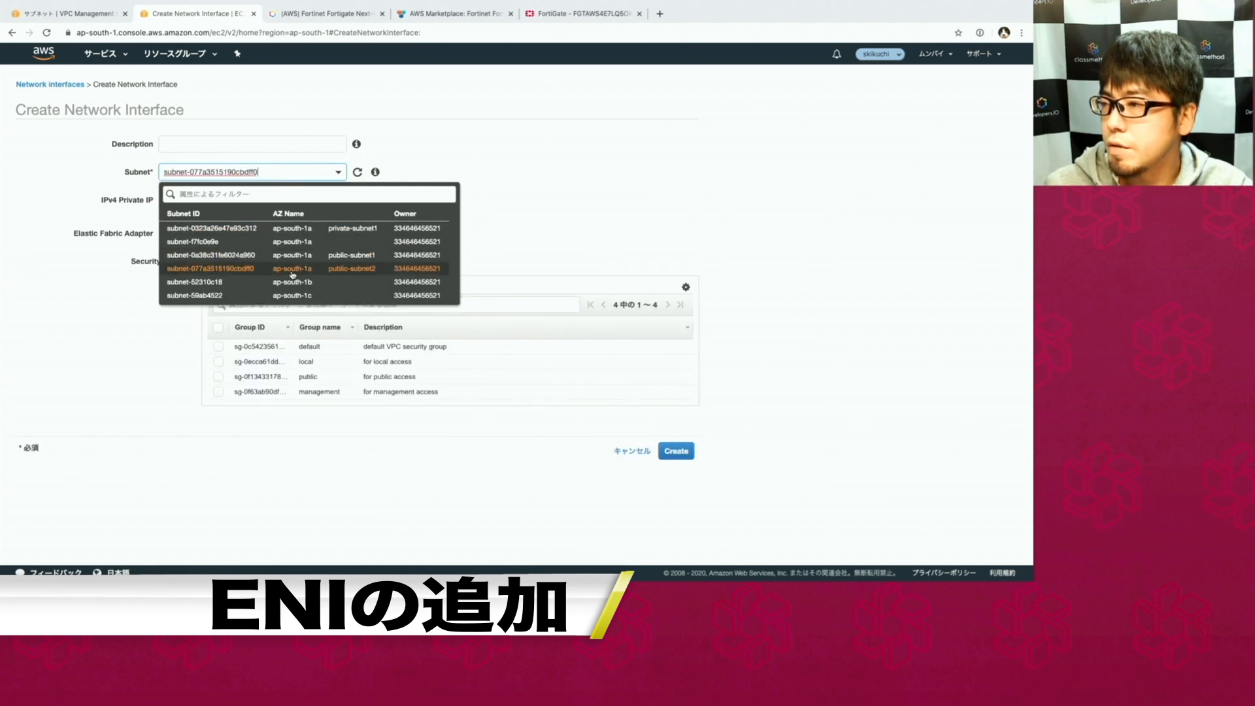
left_click(295, 231)
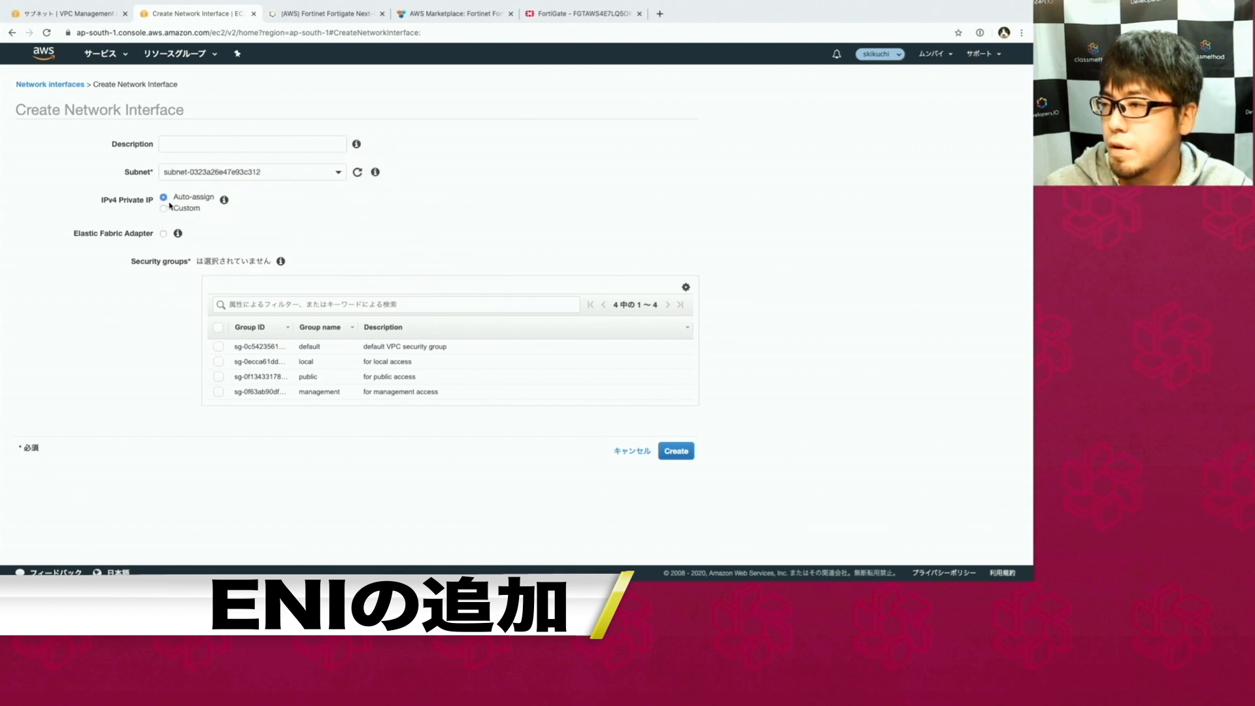
left_click(317, 368)
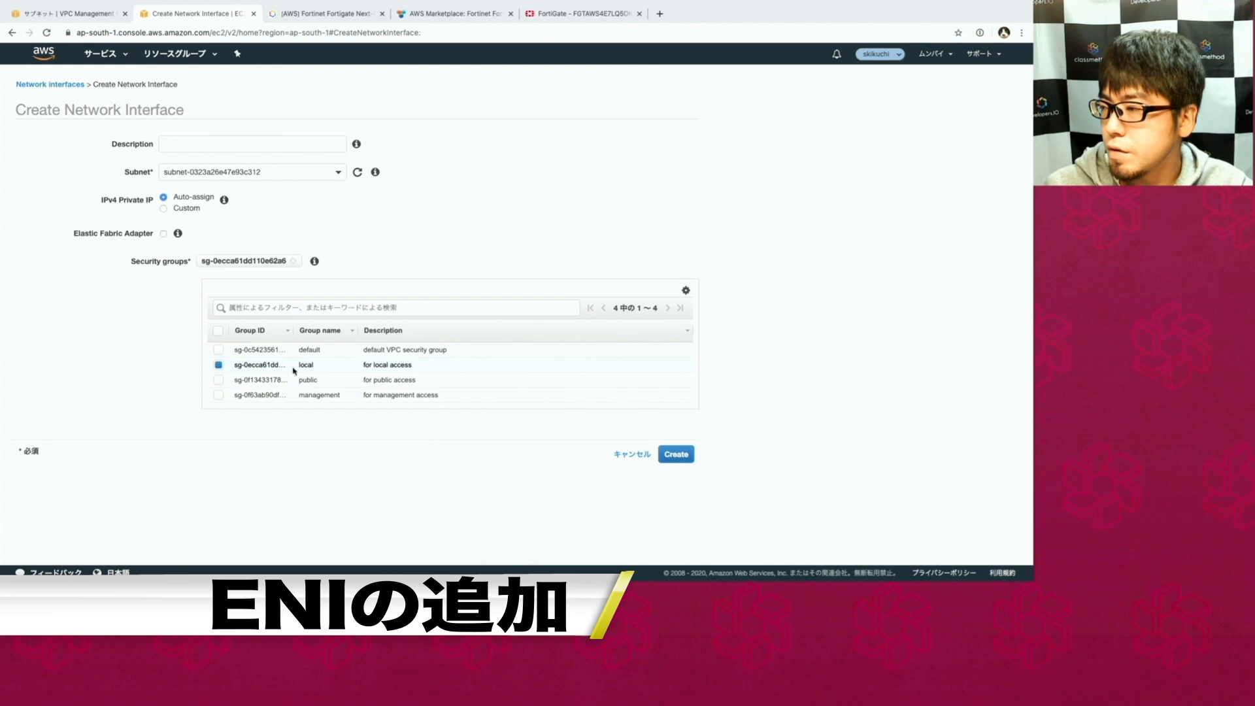
left_click(674, 454)
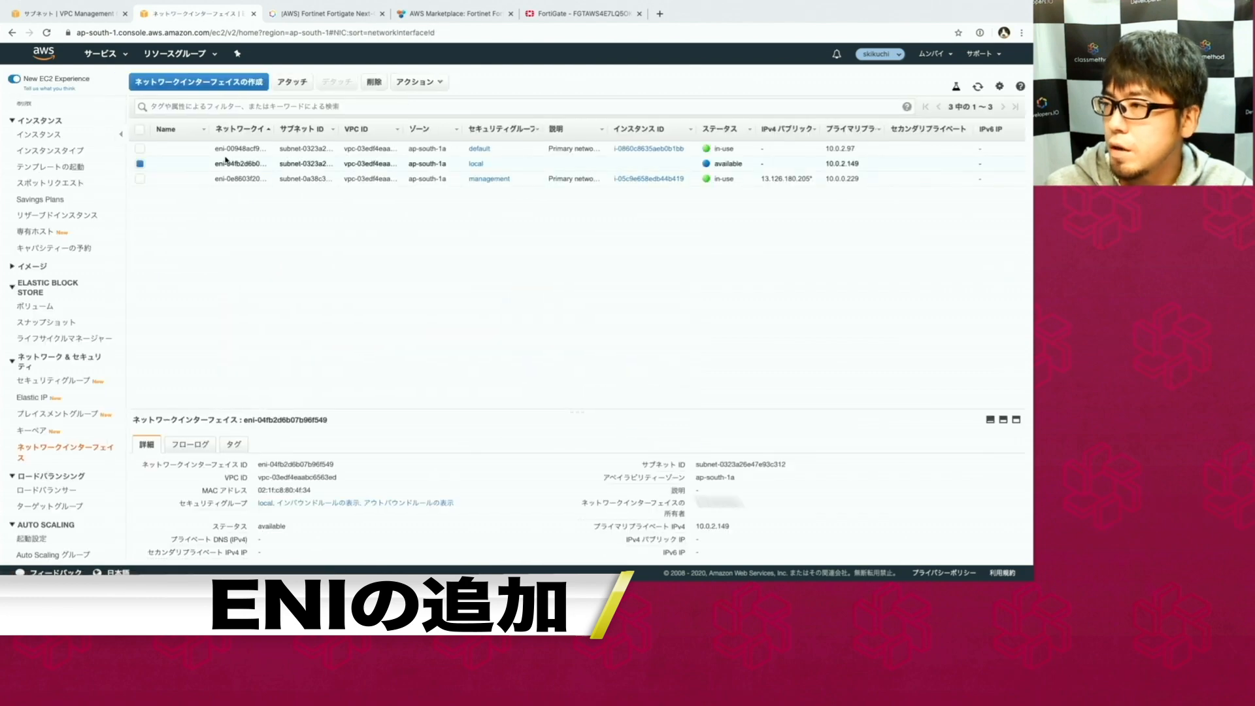
Attach the new 10.0.2.149 interface to the Fortigate instance.
left_click(296, 83)
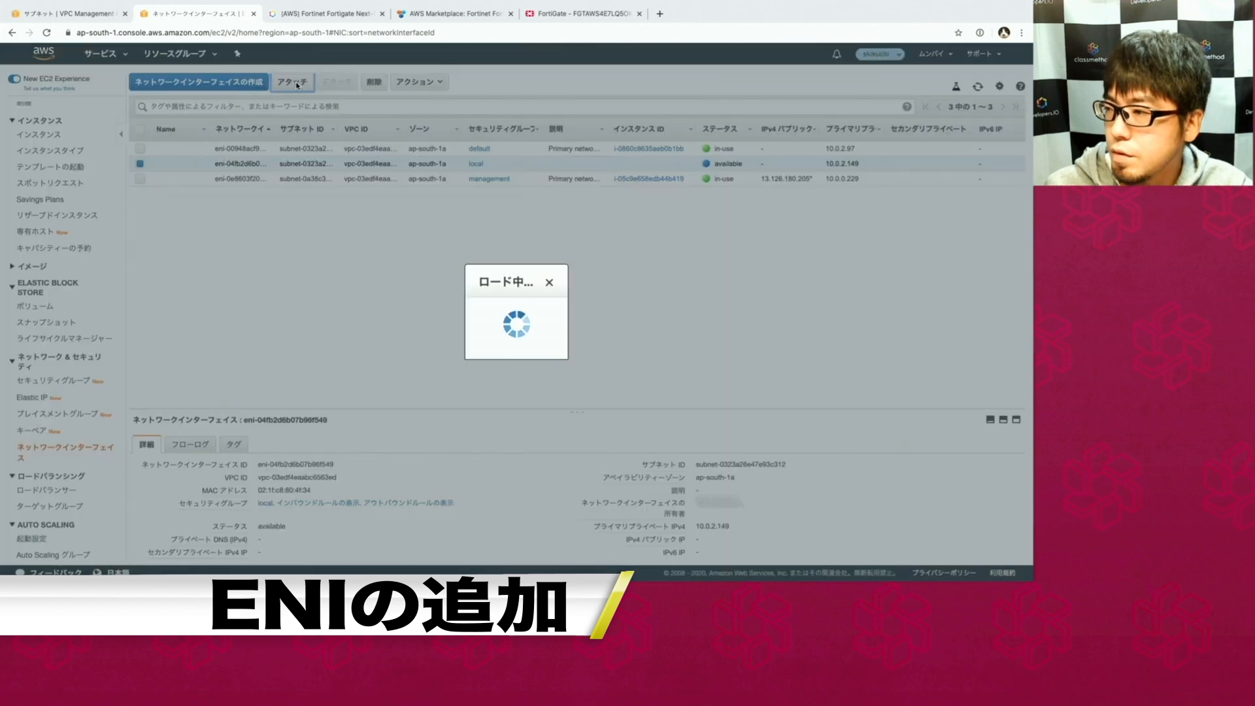
left_click(515, 319)
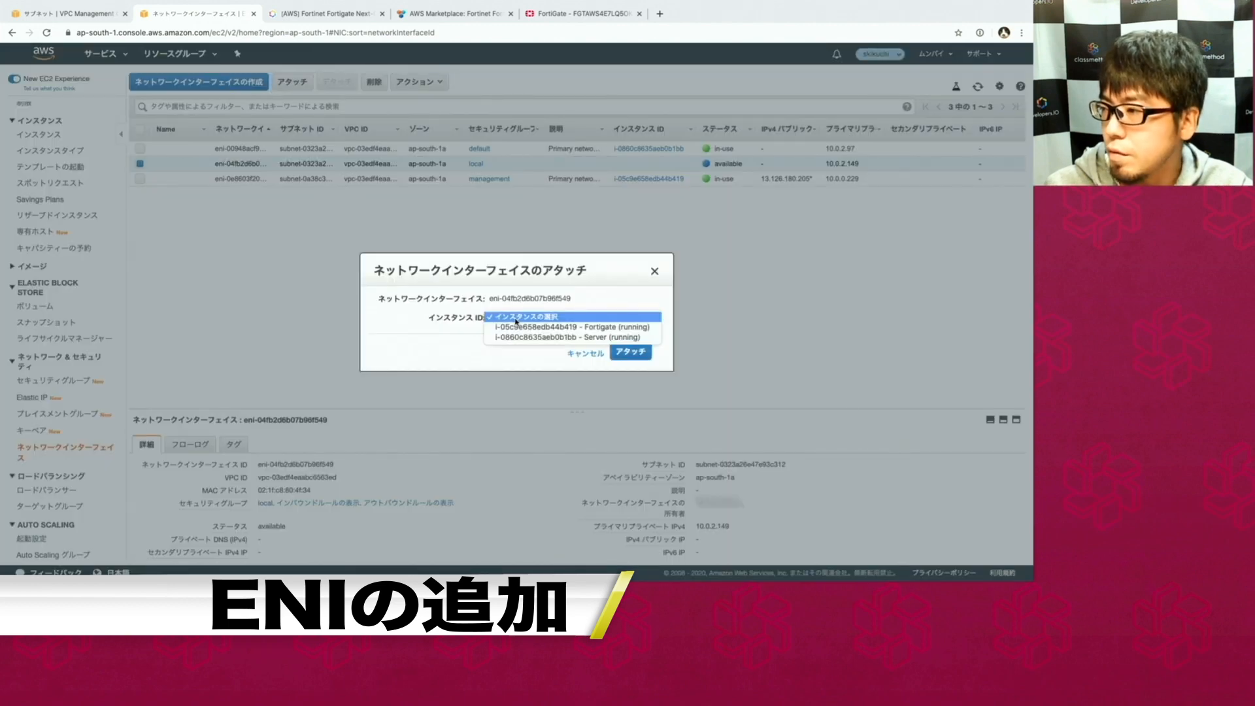
left_click(518, 328)
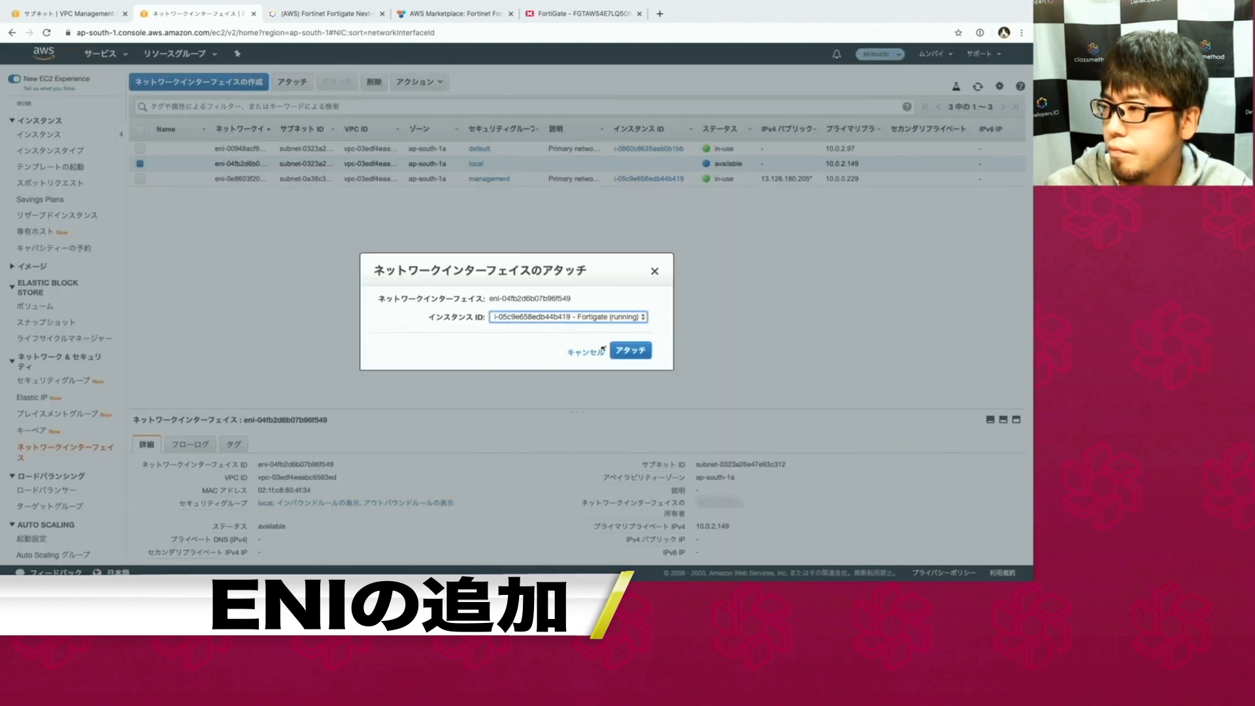
left_click(630, 351)
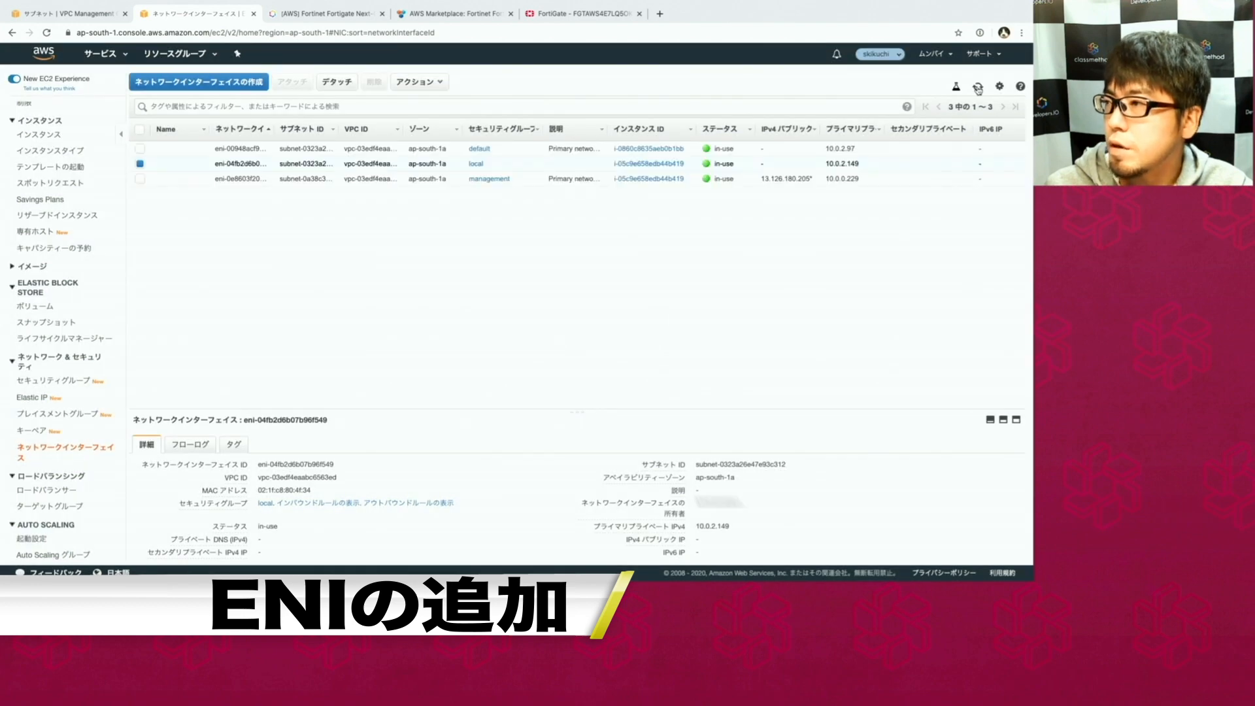
left_click(542, 20)
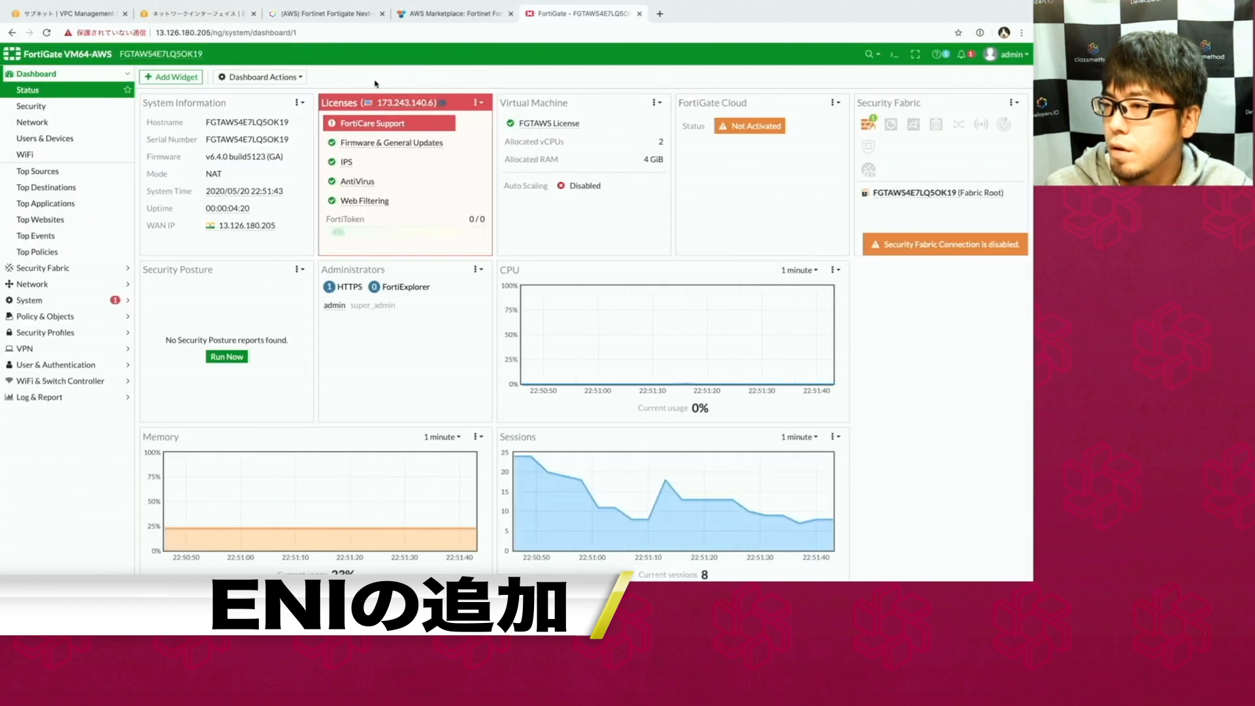
Set port2 to role LAN with DHCP addressing, then confirm it obtained 10.0.2.149/255.255.255.0.
left_click(68, 285)
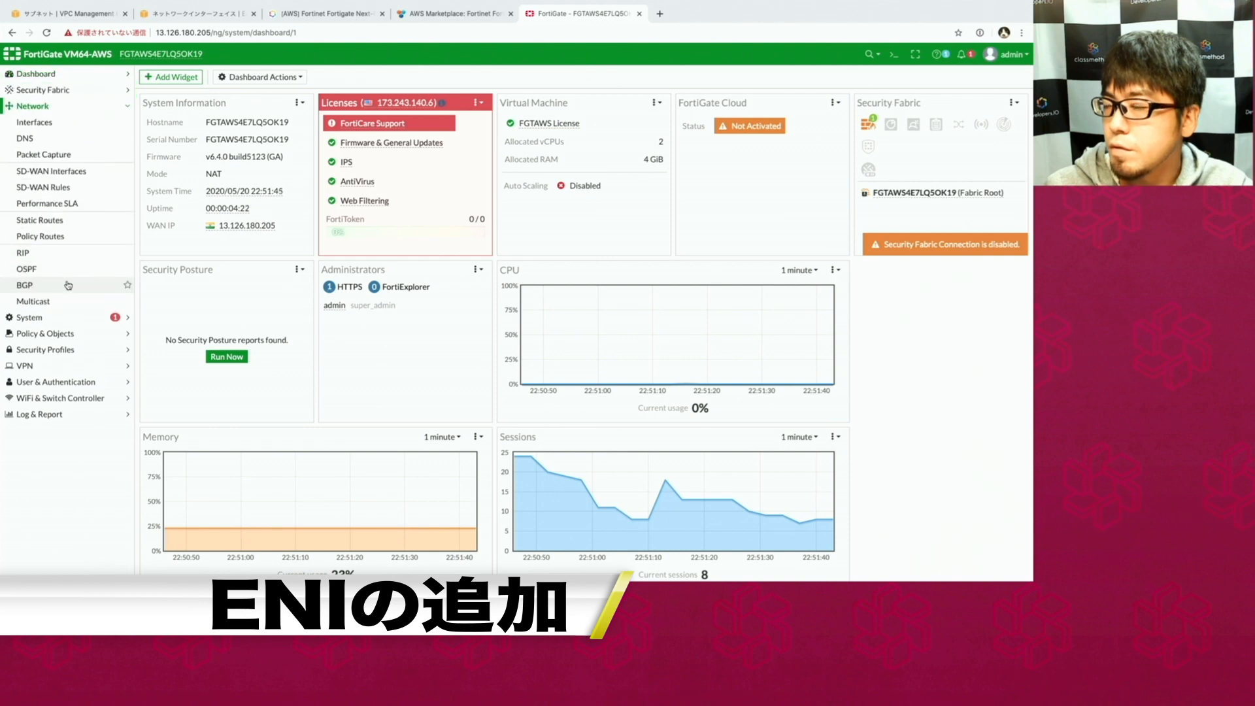
left_click(28, 124)
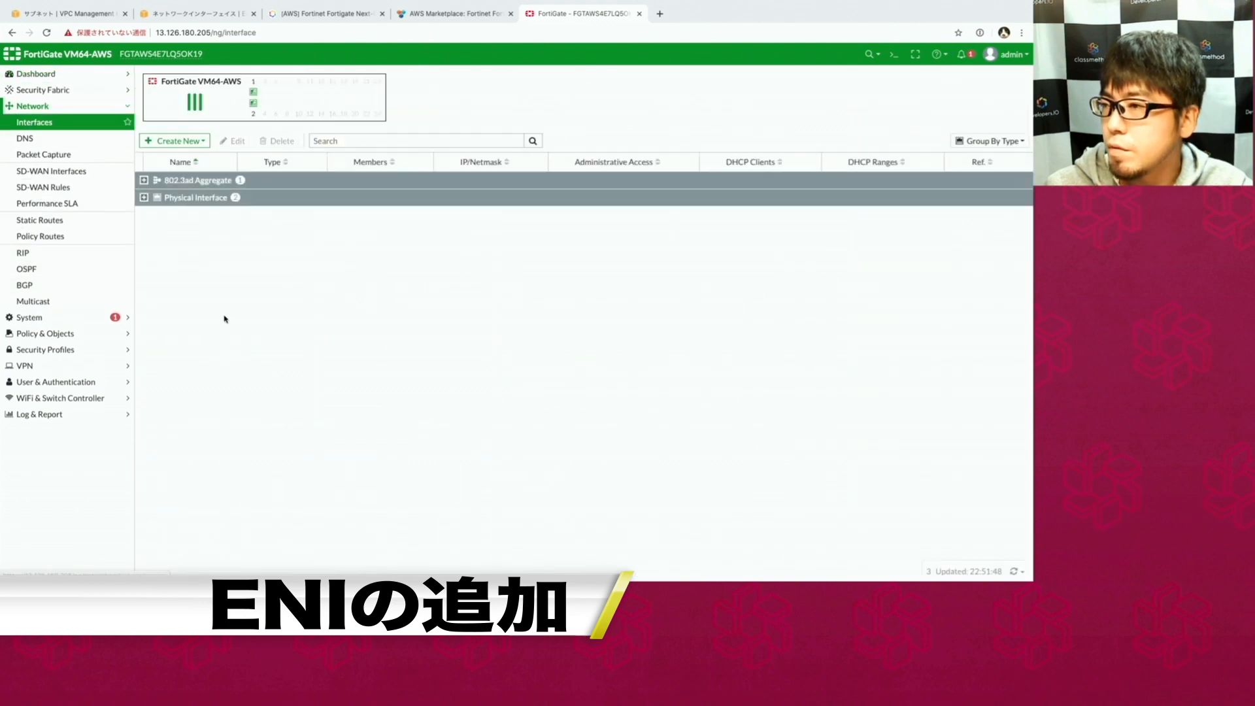
left_click(144, 198)
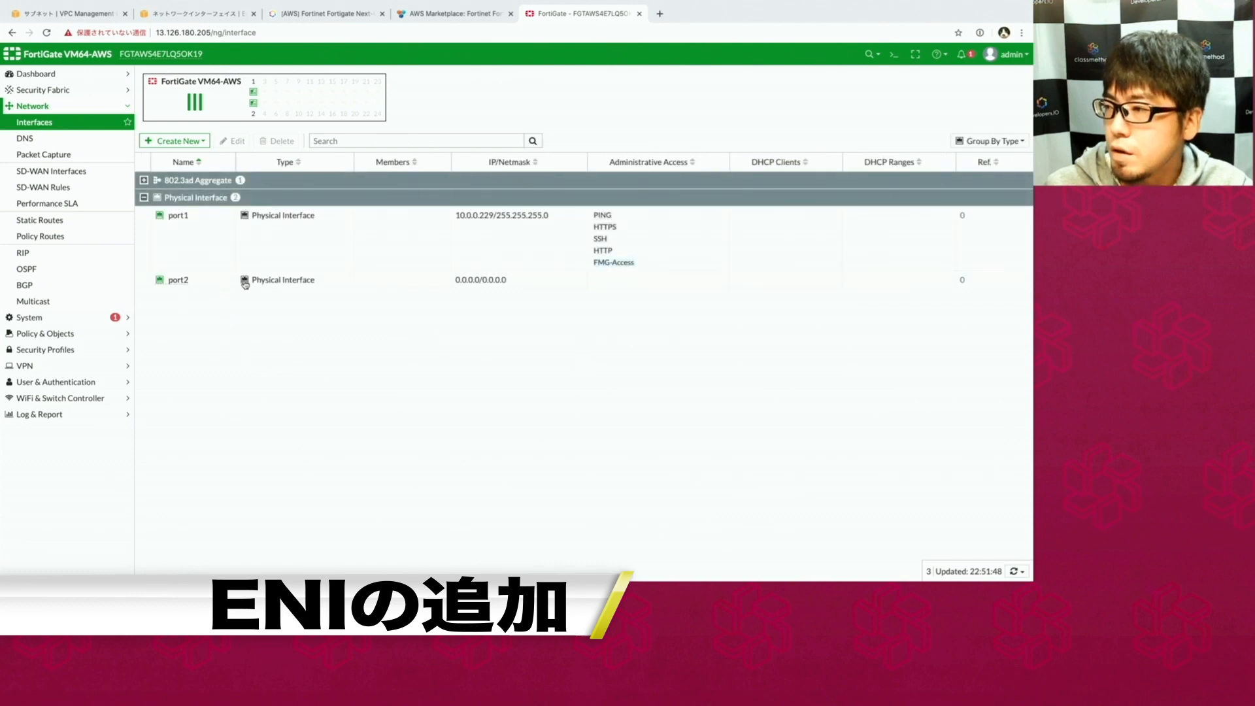
left_click(421, 282)
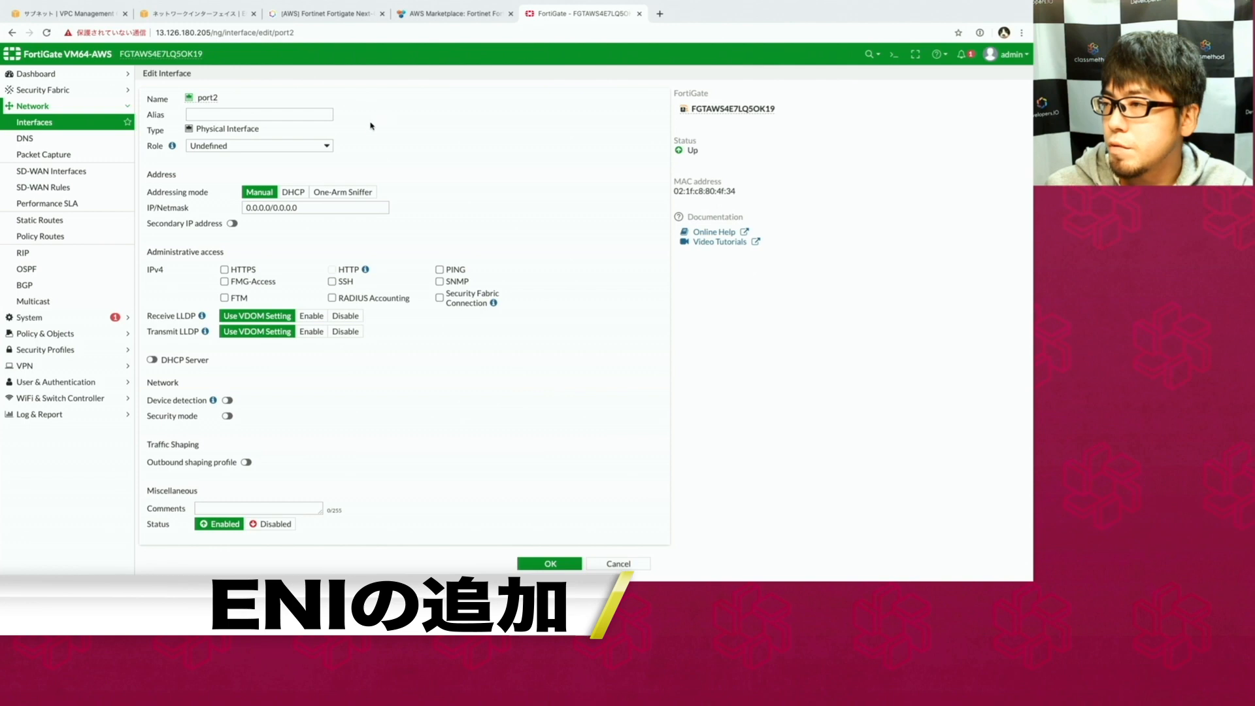
left_click(327, 146)
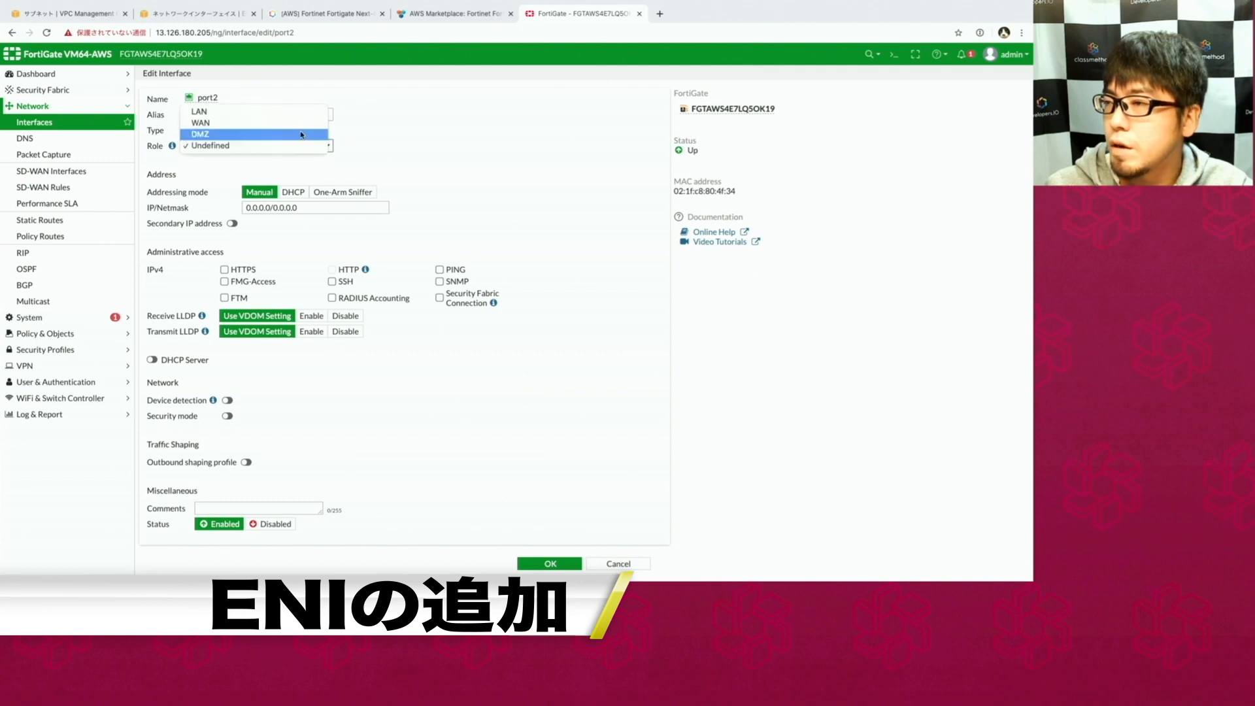
key("Escape")
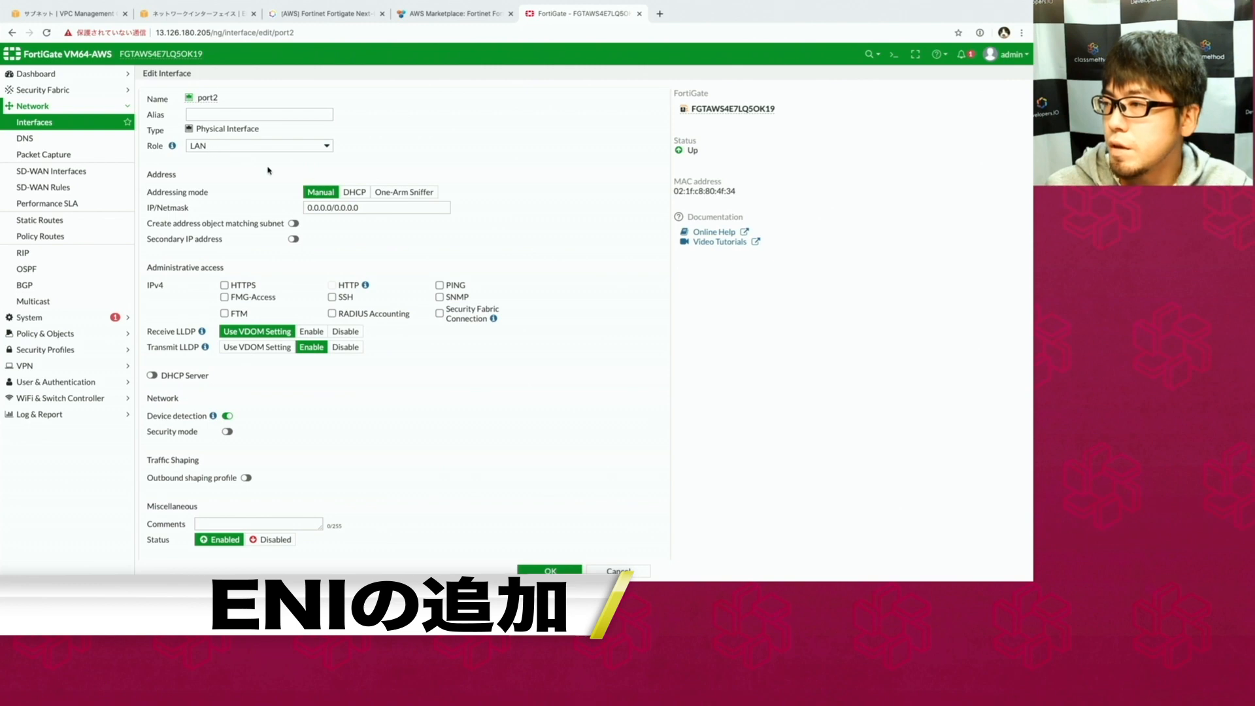
left_click(354, 192)
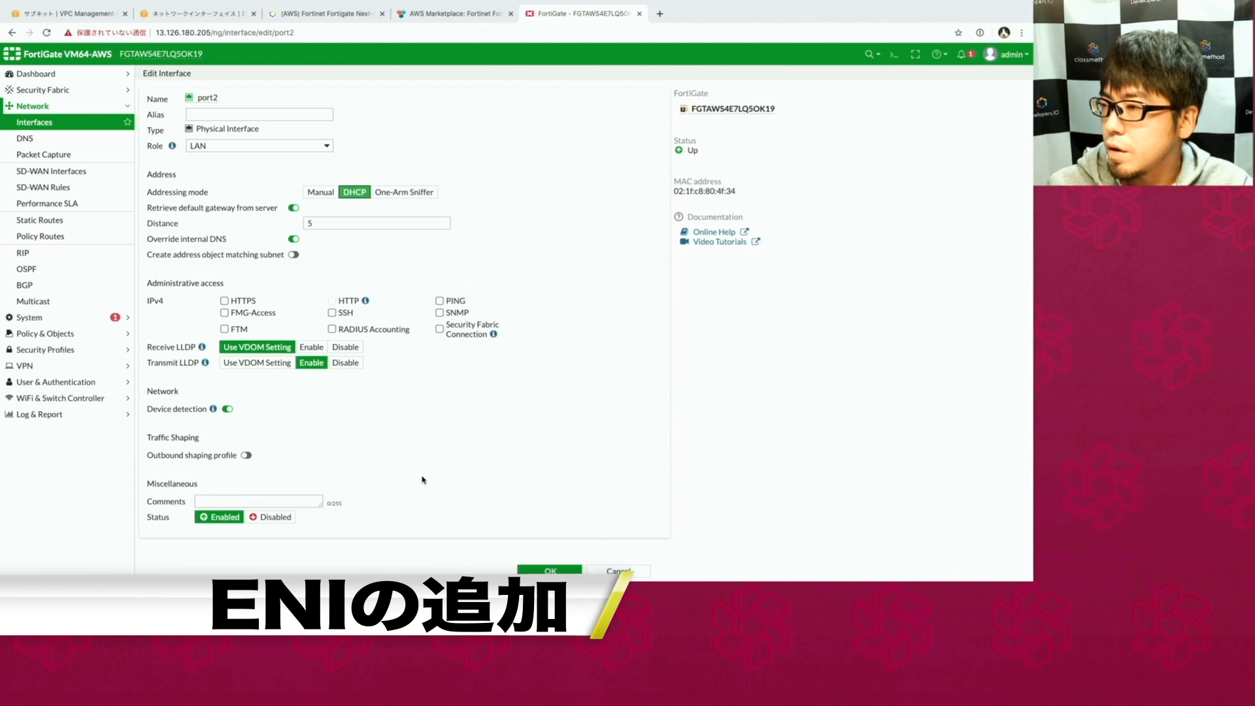
left_click(523, 567)
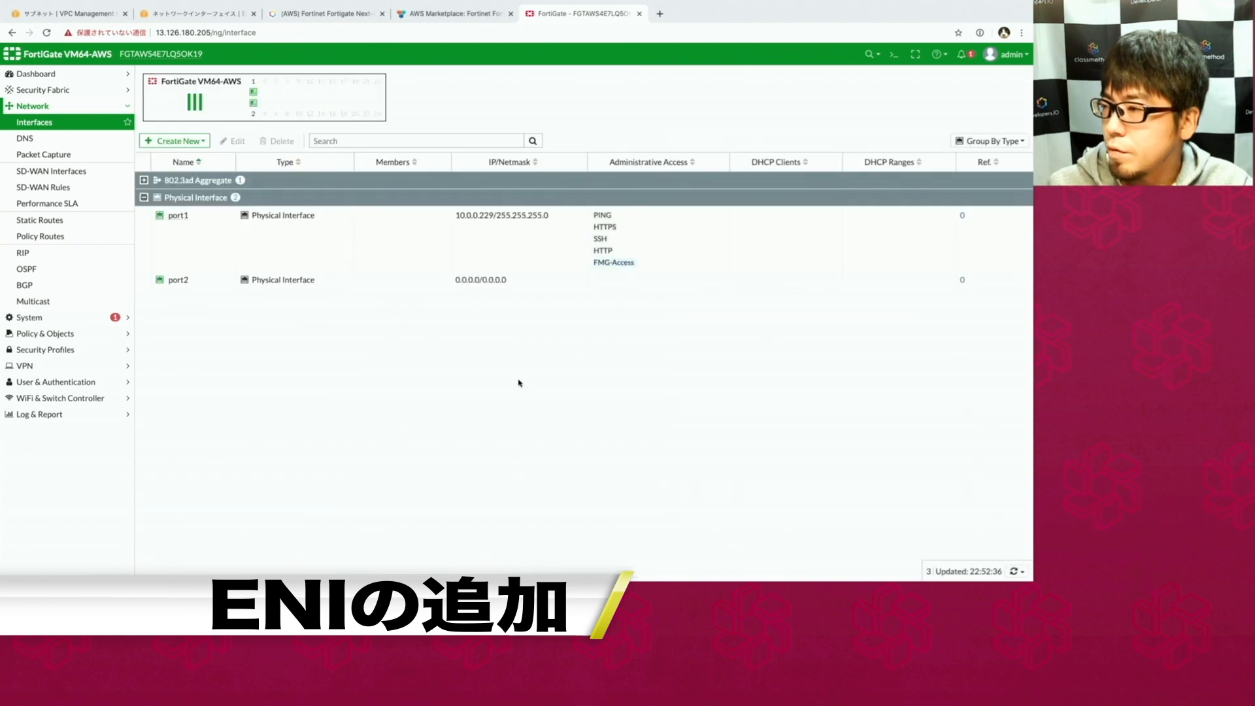
double_click(394, 285)
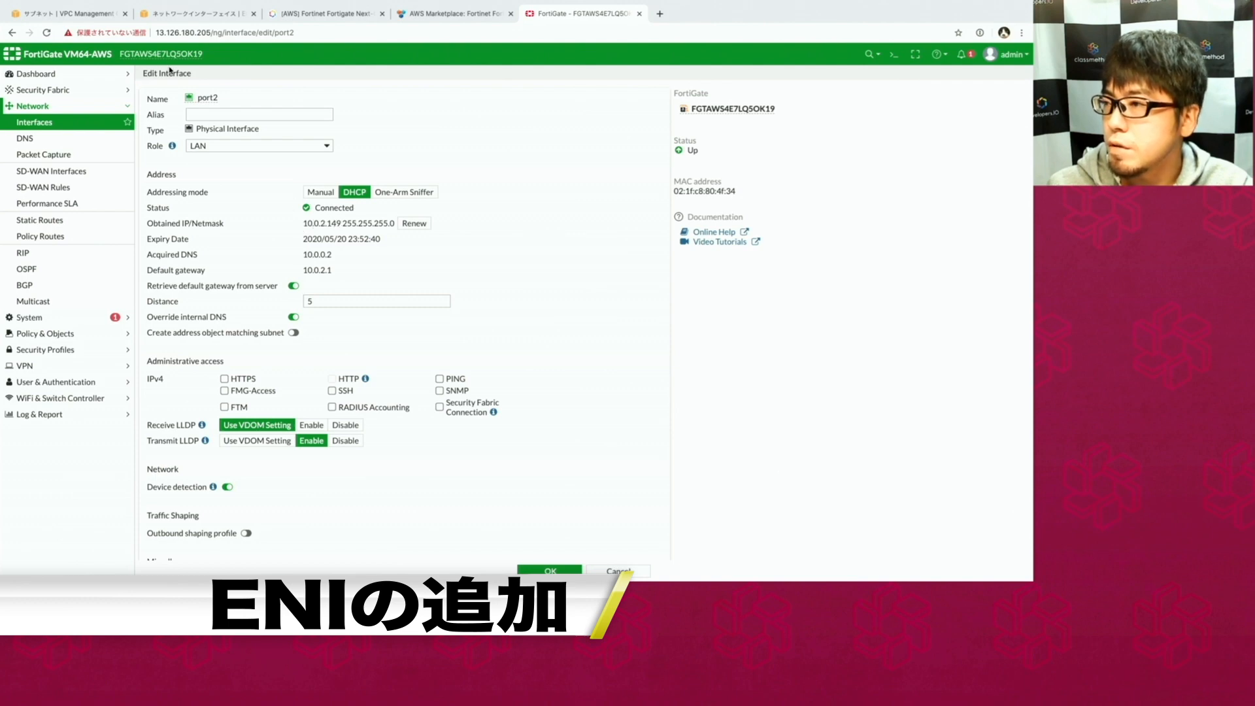
left_click(189, 13)
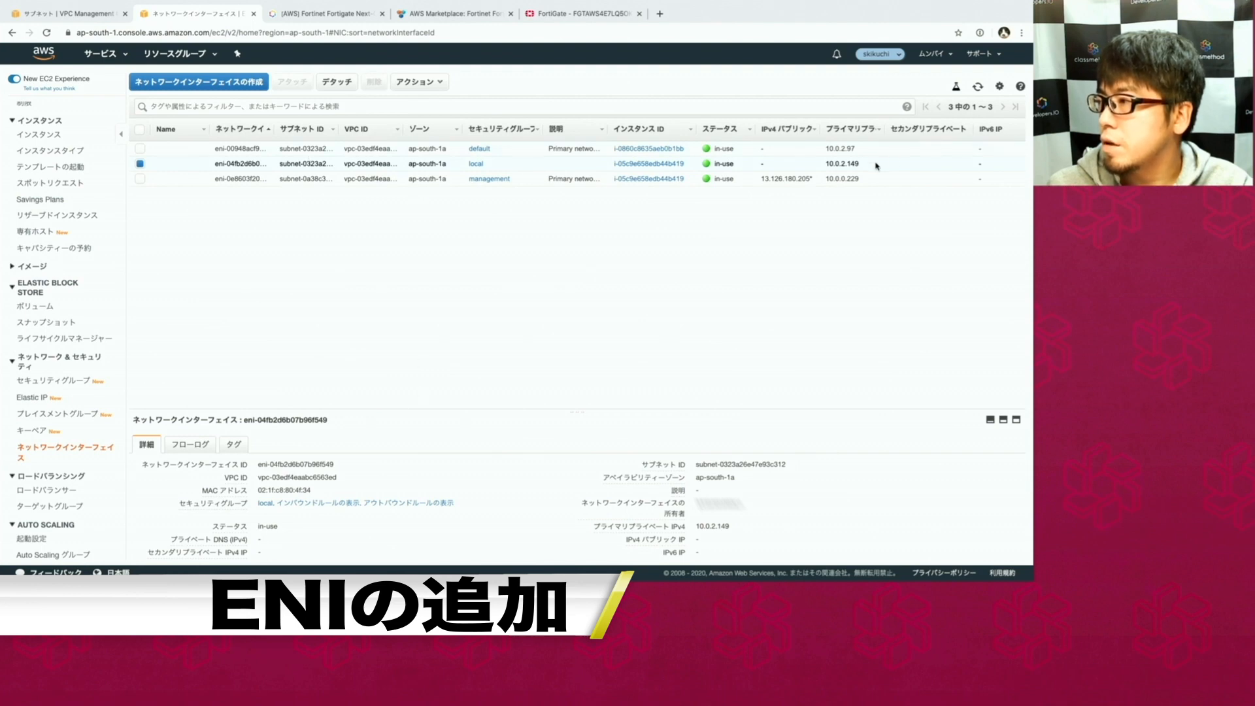
Create a network interface in subnet-077a3515190cbdff0 (public-subnet2) with the public security group.
left_click_drag(861, 164, 829, 163)
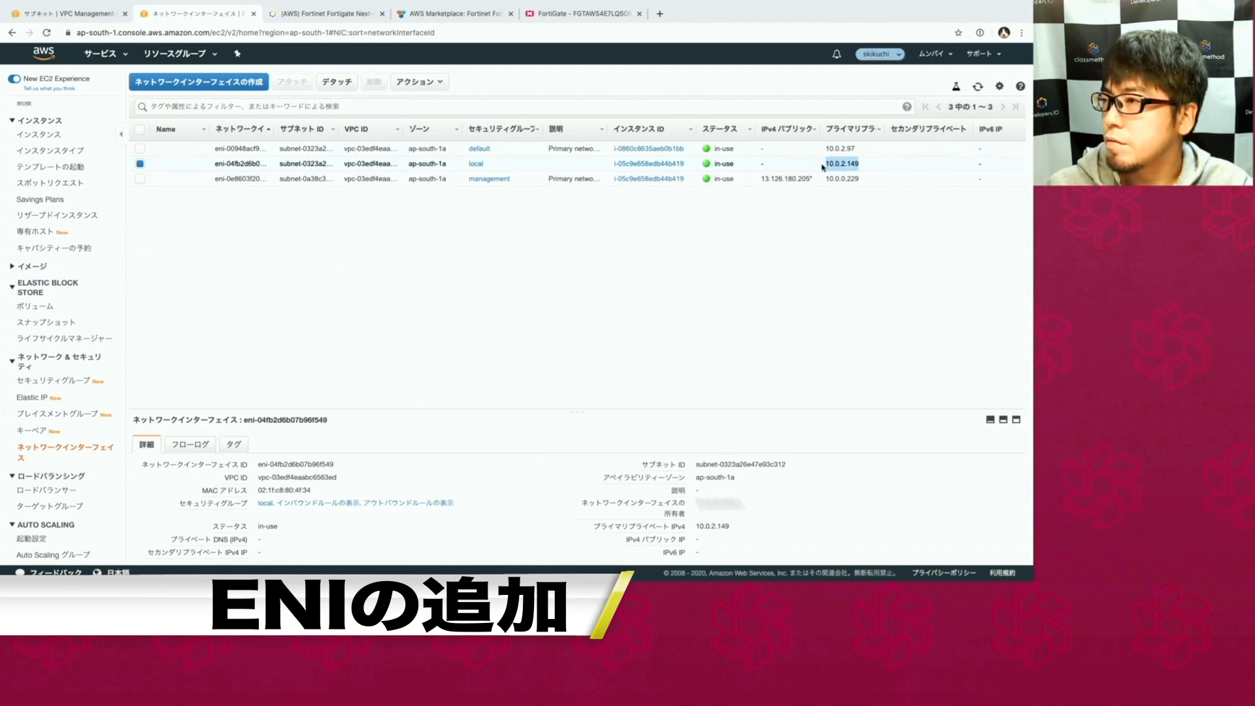
left_click(769, 224)
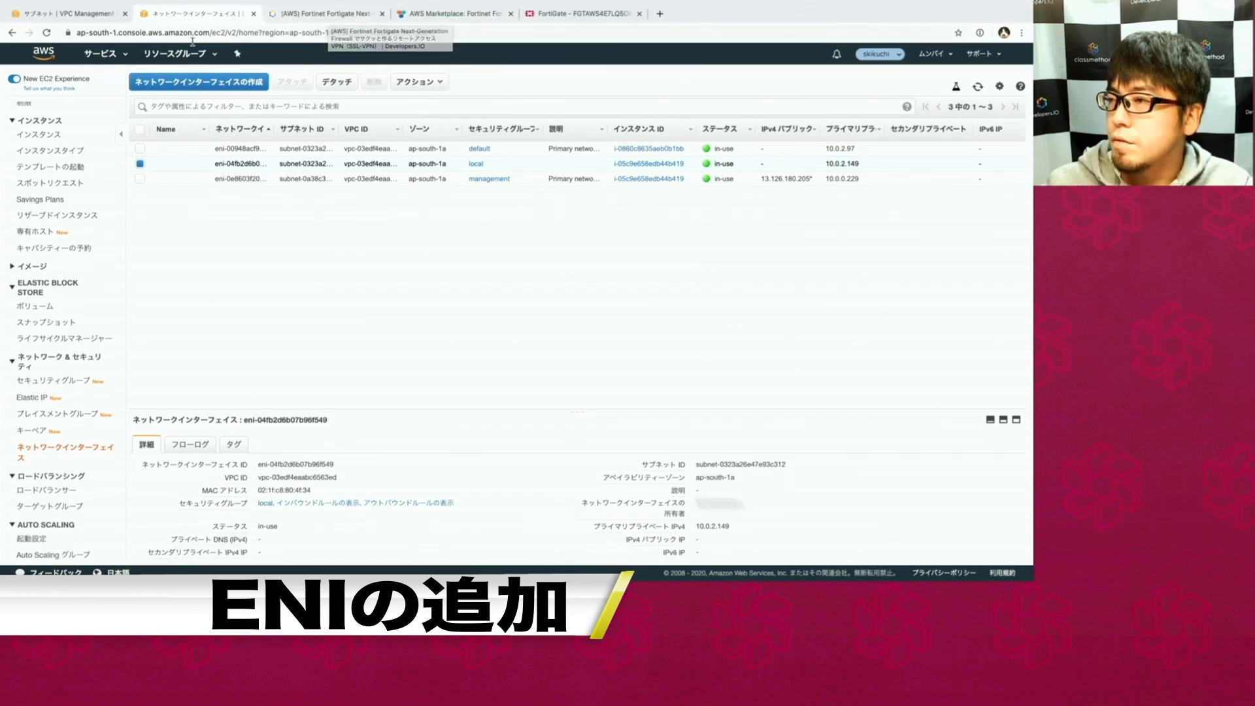
left_click(249, 82)
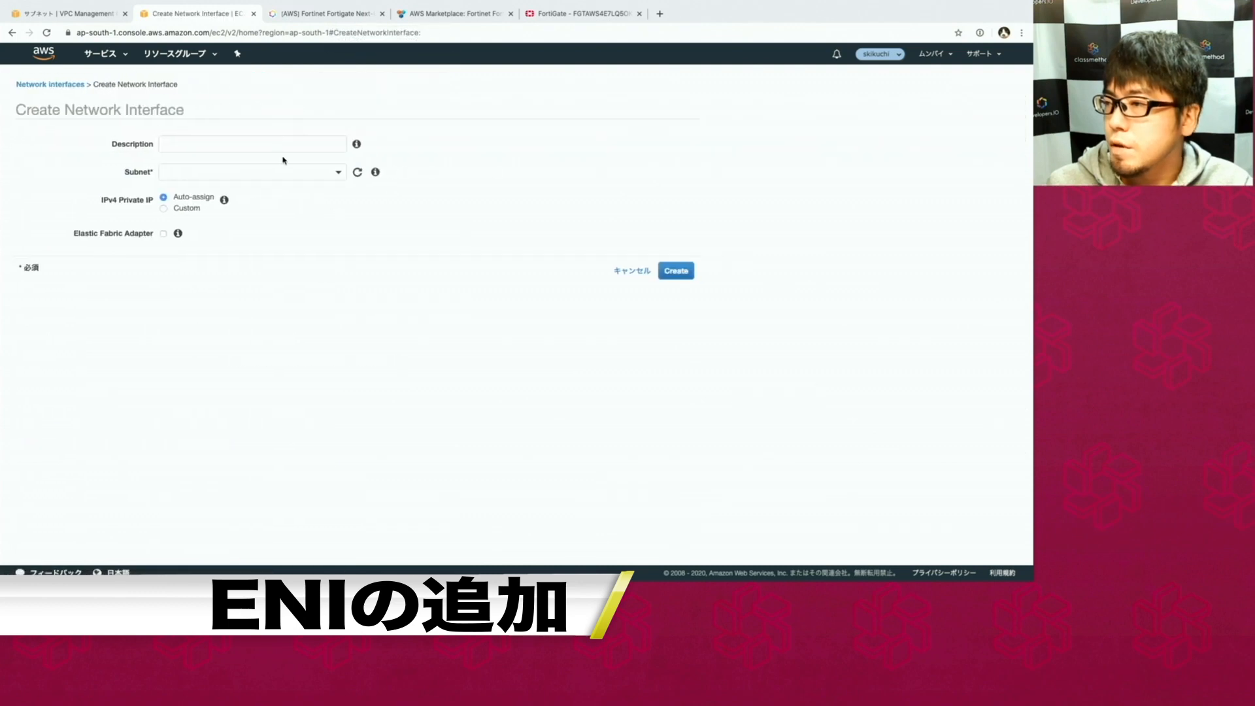
left_click(283, 172)
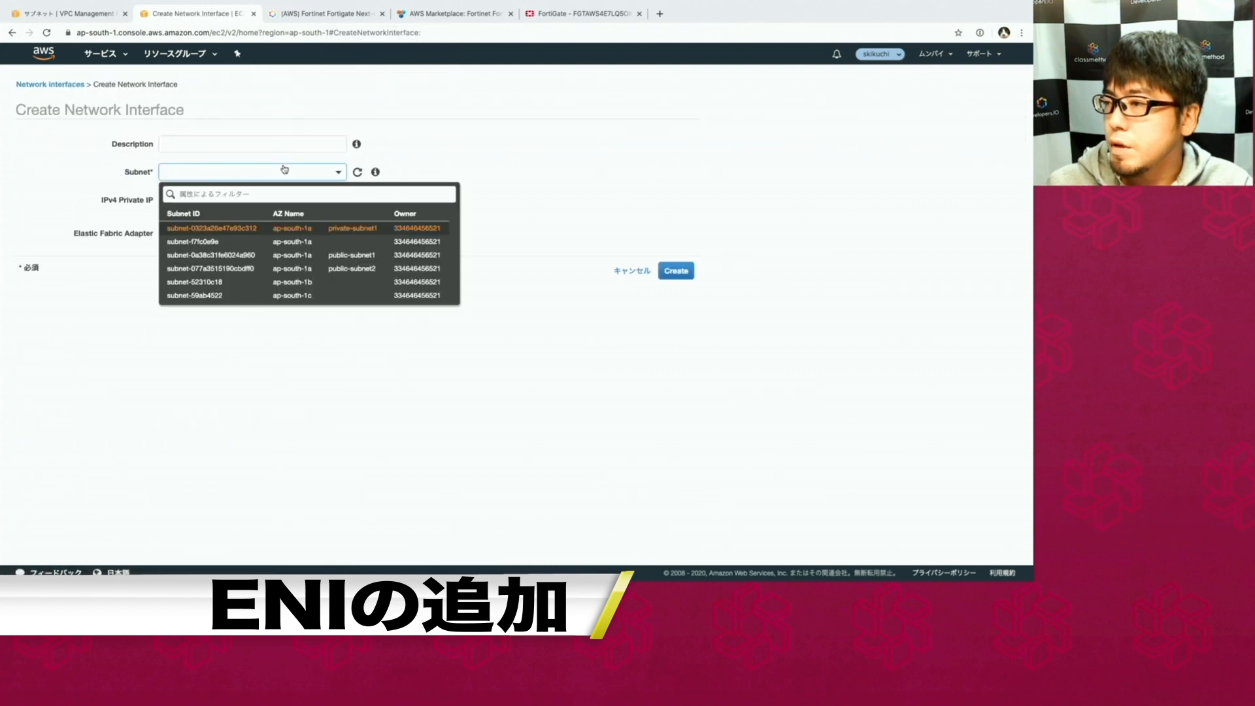
left_click(301, 268)
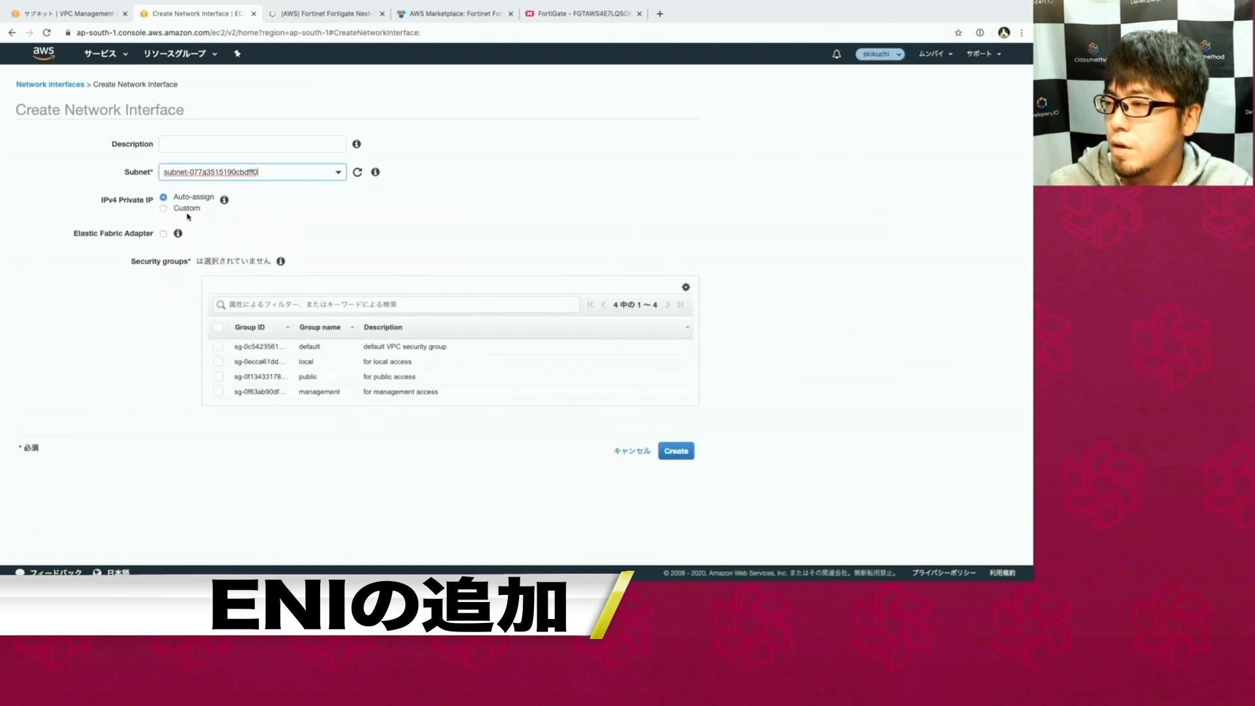
left_click(329, 378)
left_click(676, 453)
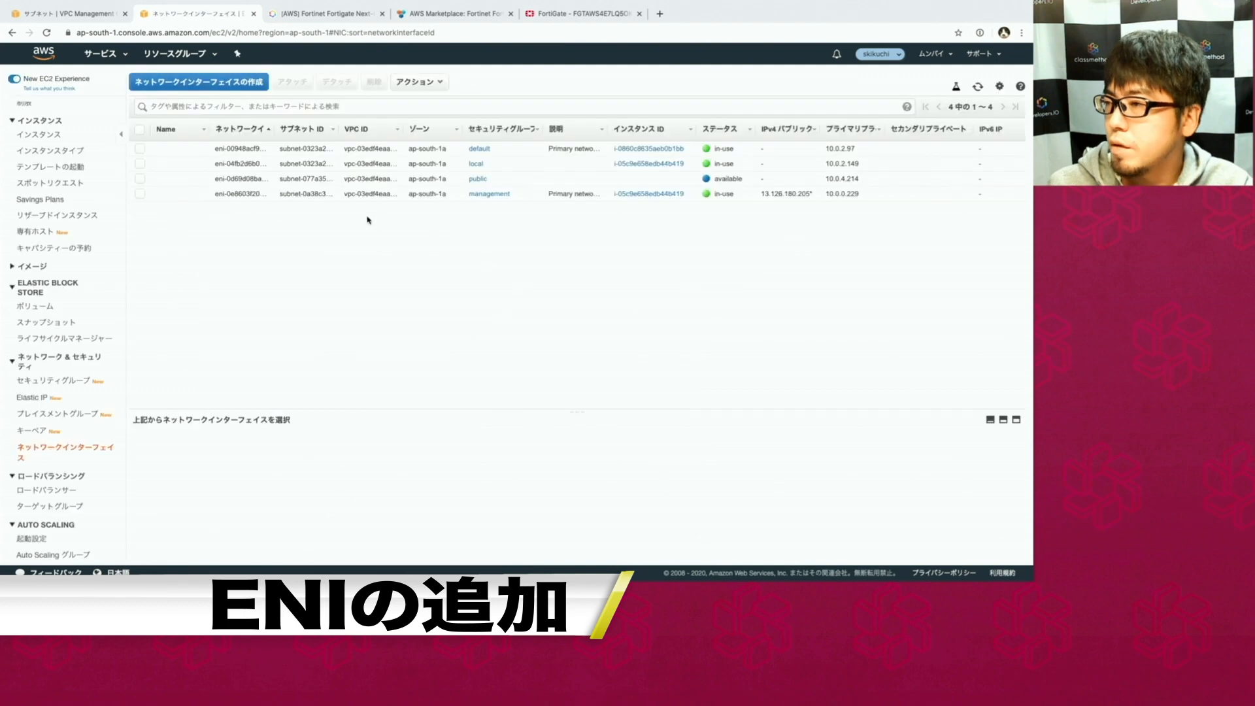
Attach the 10.0.4.214 public interface to the running Fortigate instance via Actions > Attach.
left_click(292, 177)
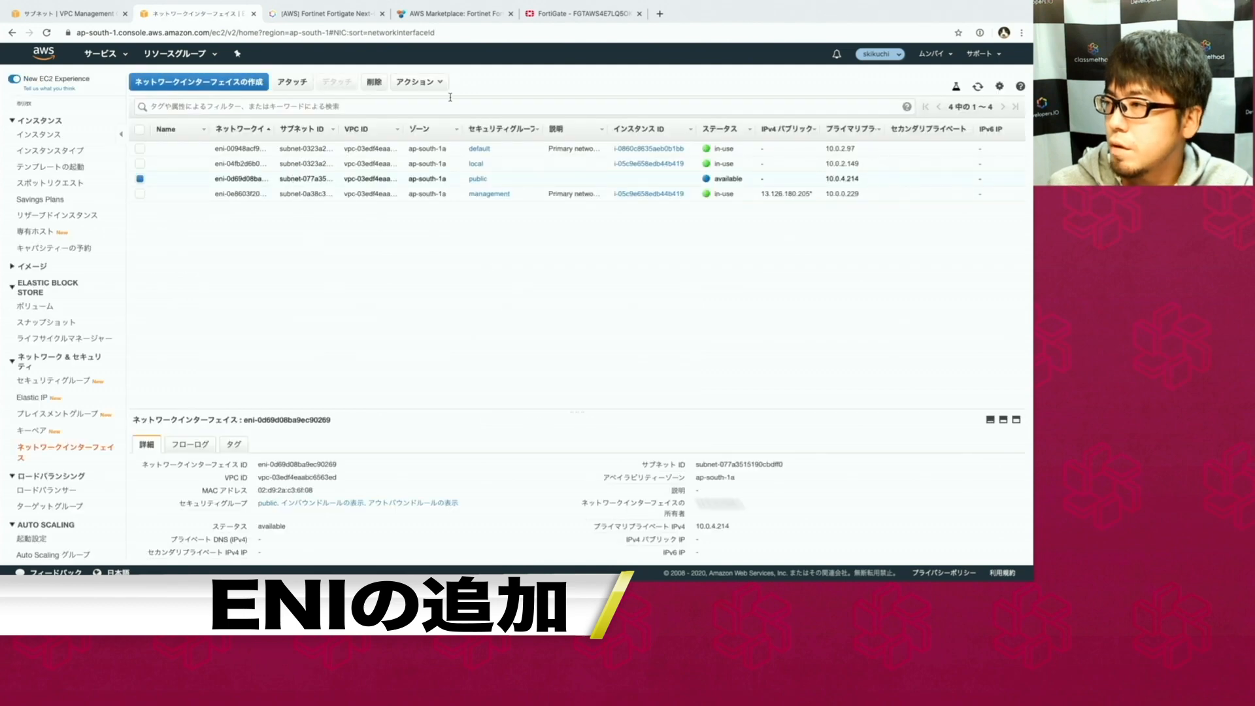
left_click(415, 82)
left_click(441, 102)
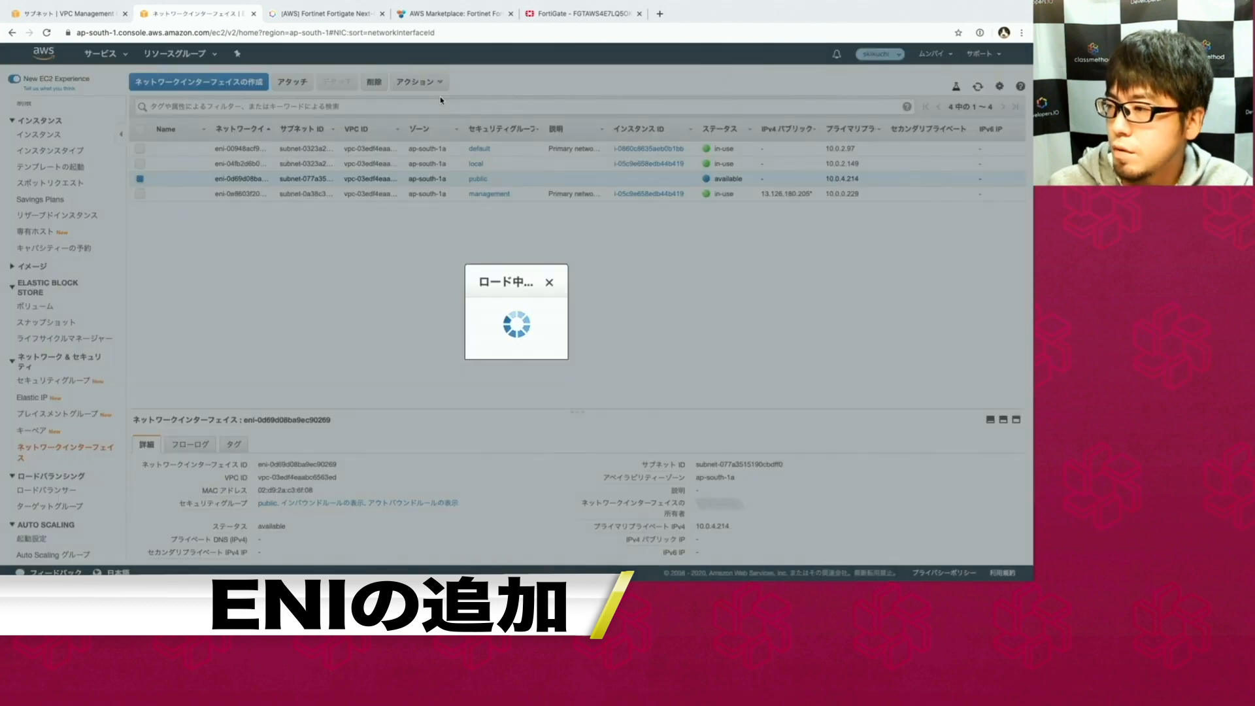
left_click(512, 320)
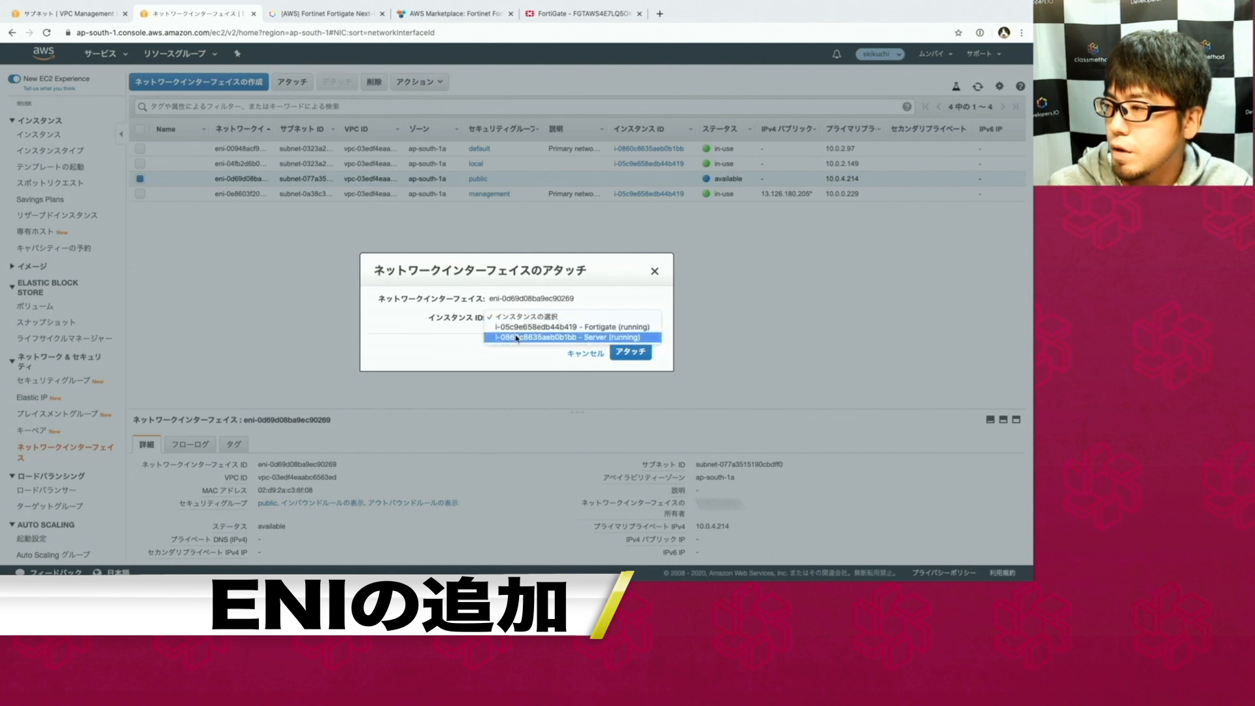
left_click(516, 327)
left_click(649, 356)
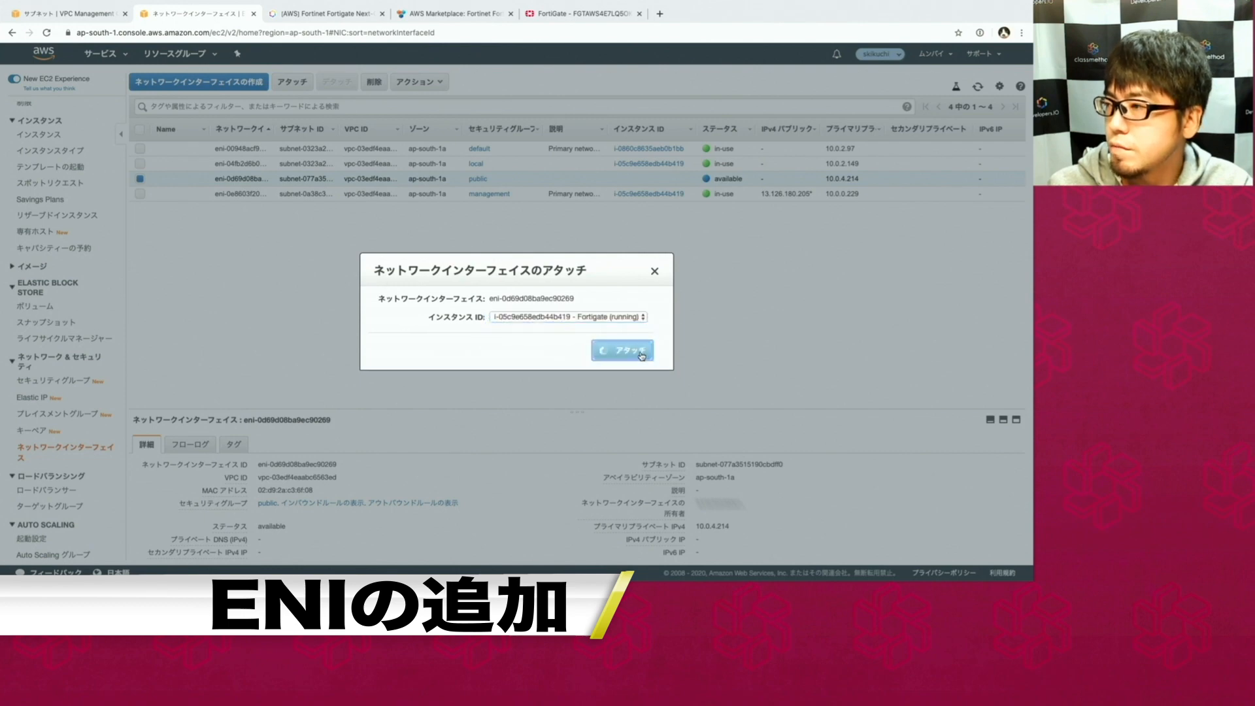
left_click(325, 13)
left_click(528, 19)
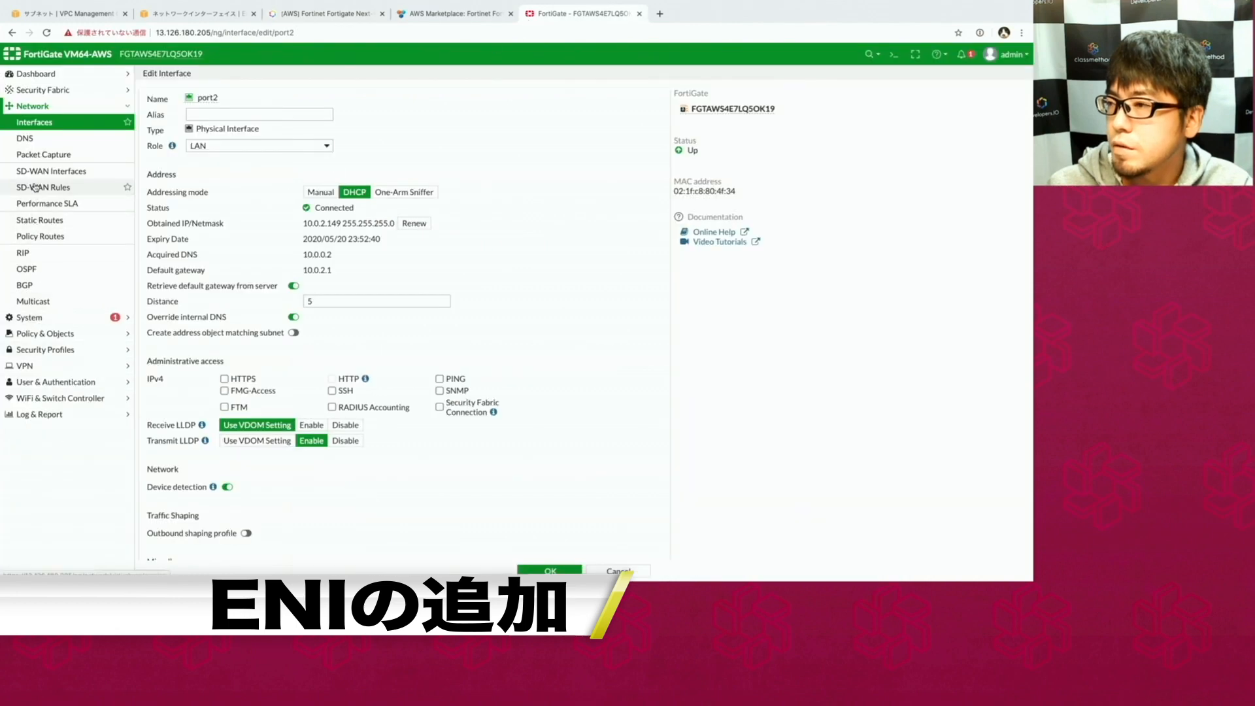
Set port3 to role WAN with DHCP addressing, obtaining 10.0.4.214 with gateway 10.0.4.1.
left_click(34, 122)
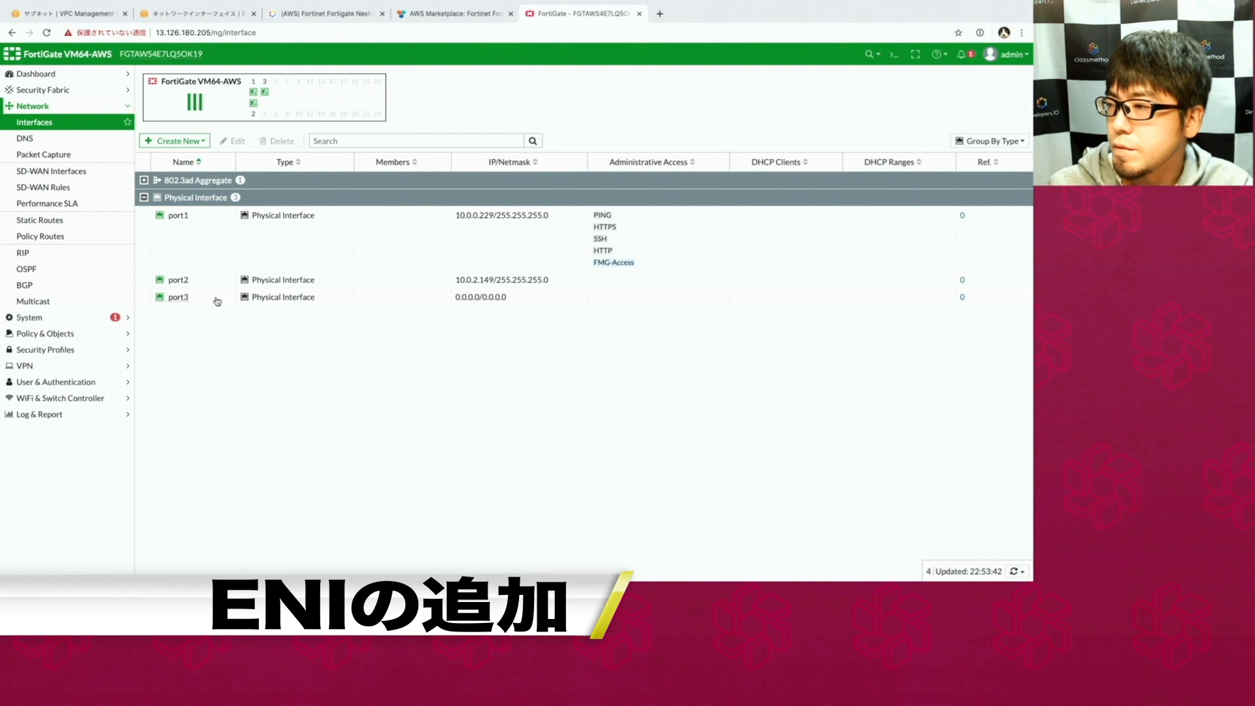
double_click(427, 302)
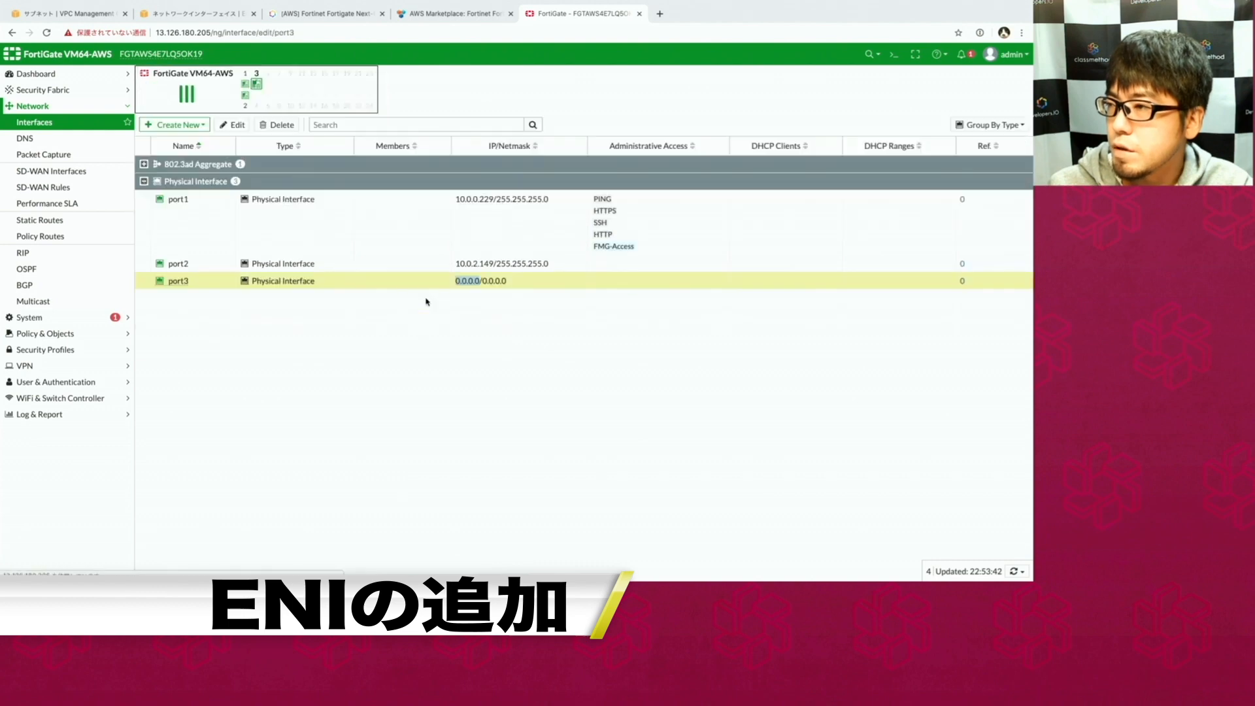
left_click(255, 147)
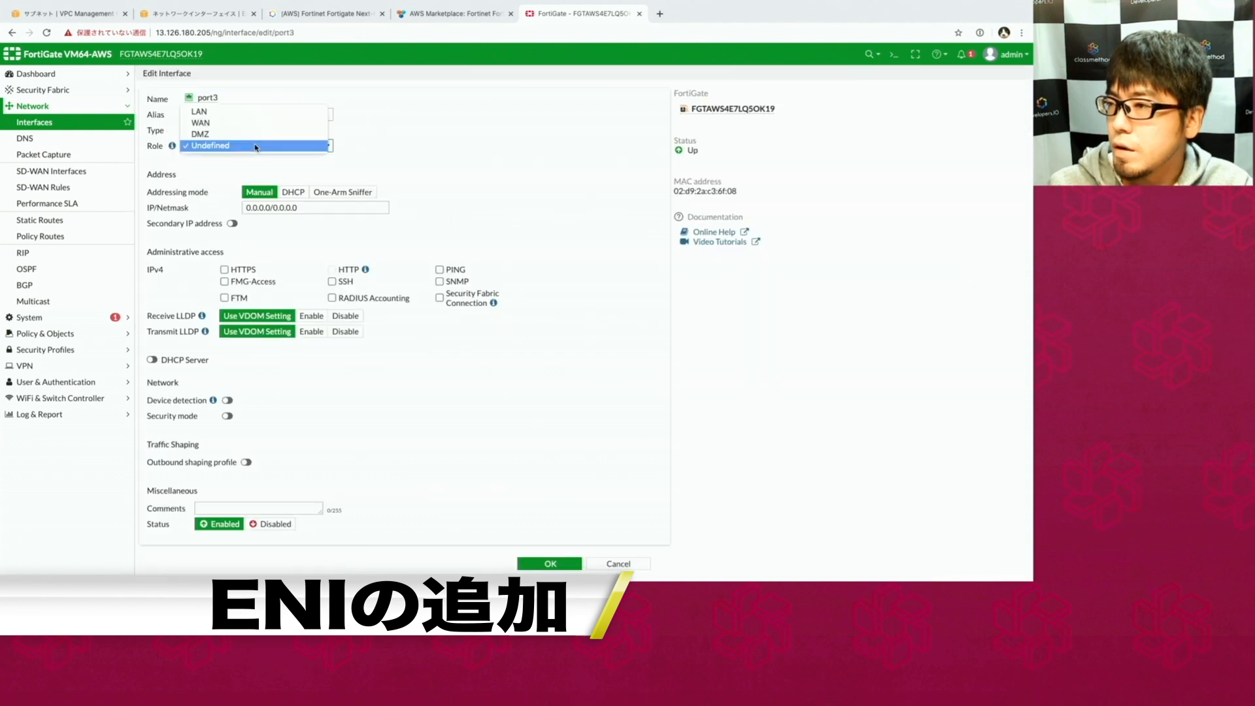
left_click(209, 124)
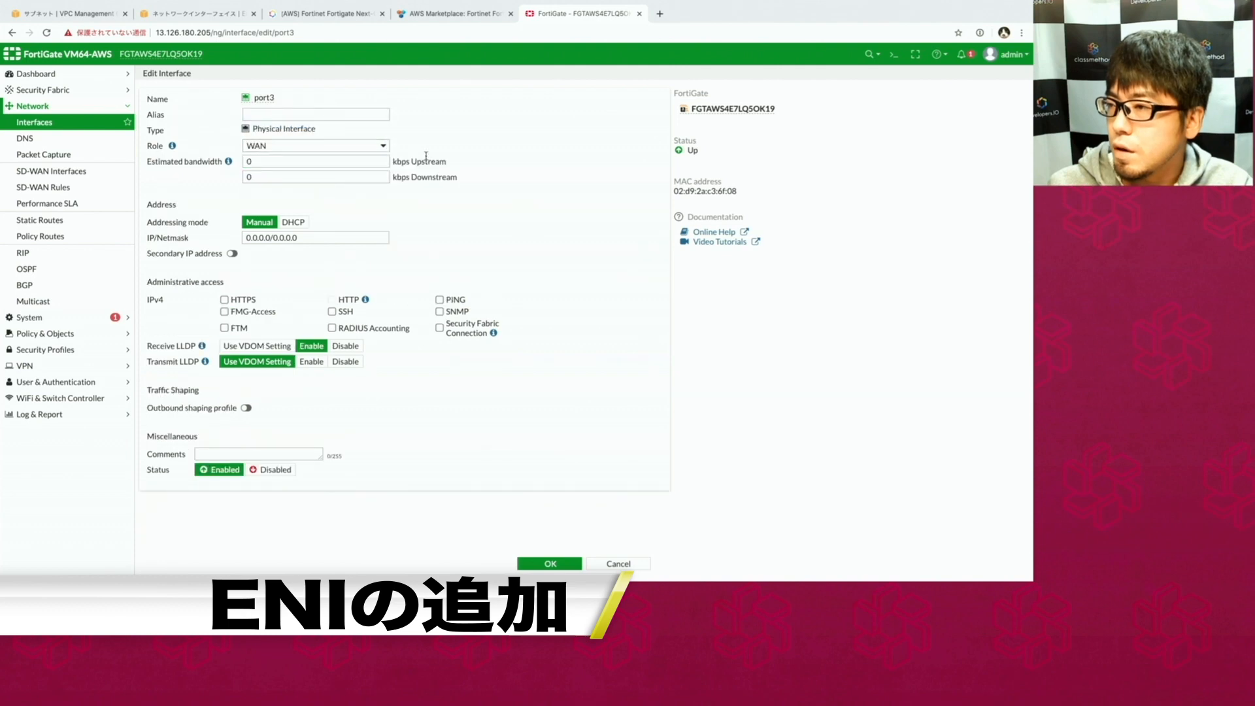
left_click(293, 223)
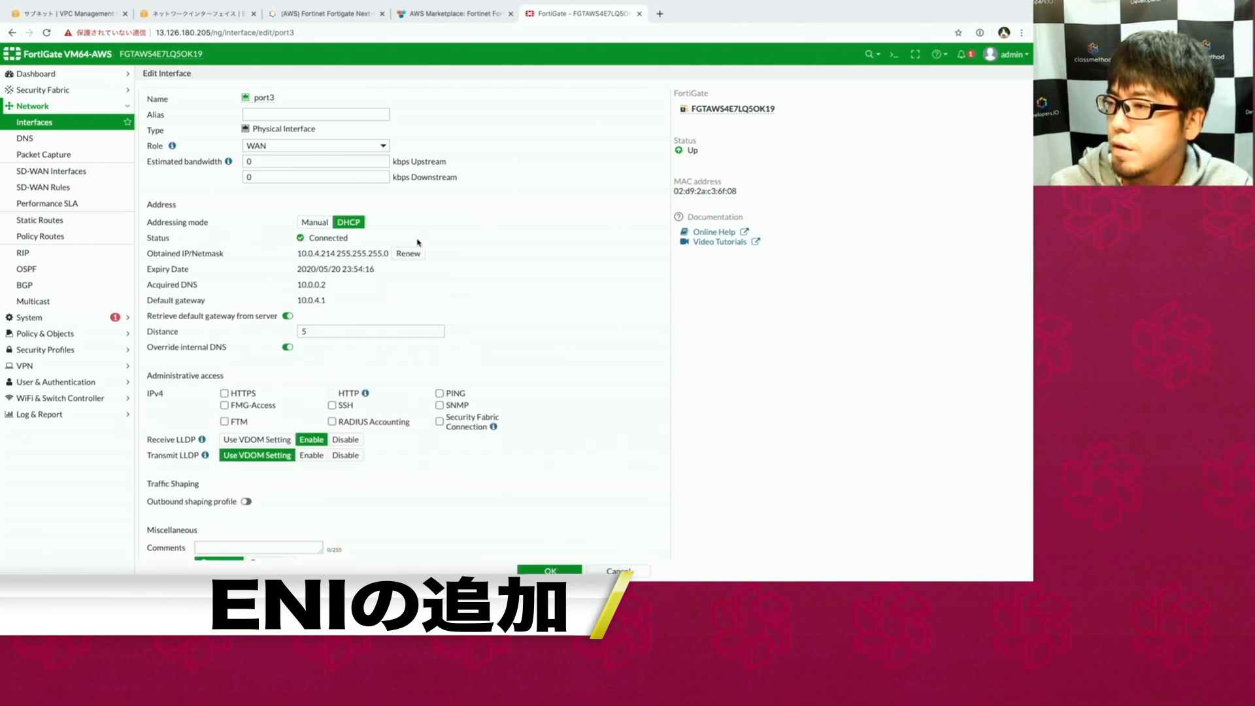
left_click_drag(296, 254, 327, 254)
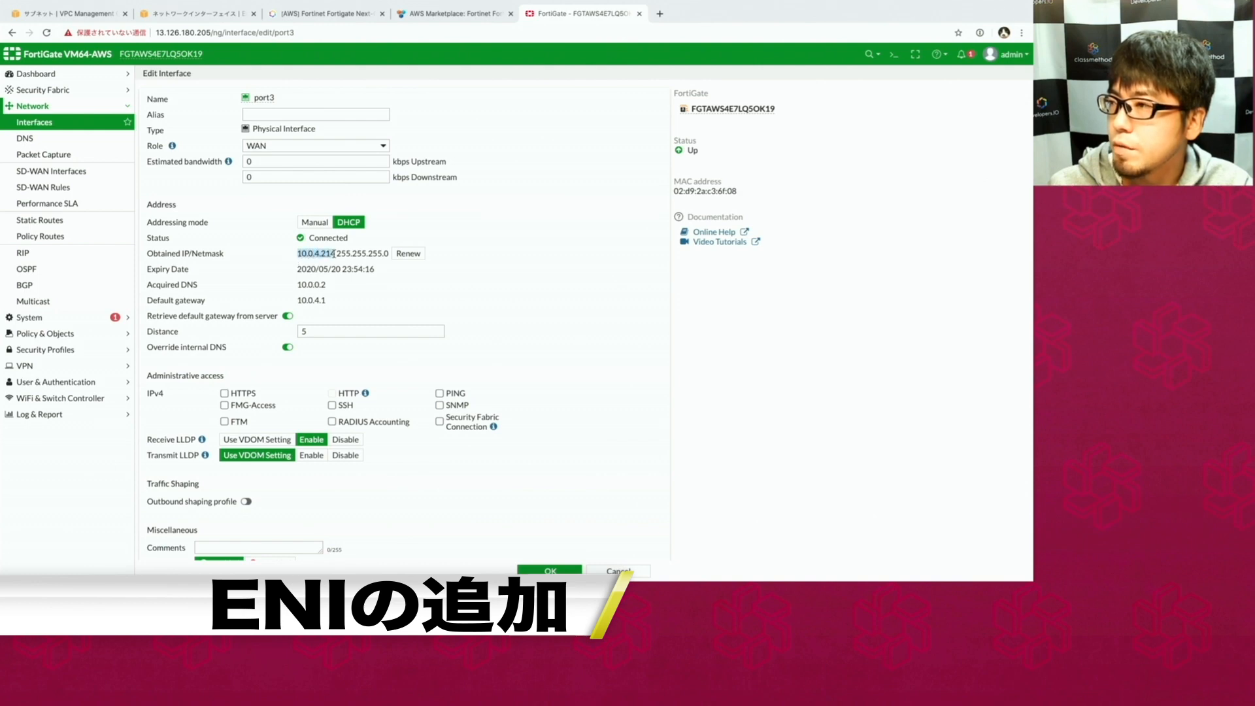
left_click(68, 13)
Check the 10.0.4.214 interface is in-use at device index 2 and copy its interface ID.
left_click(167, 13)
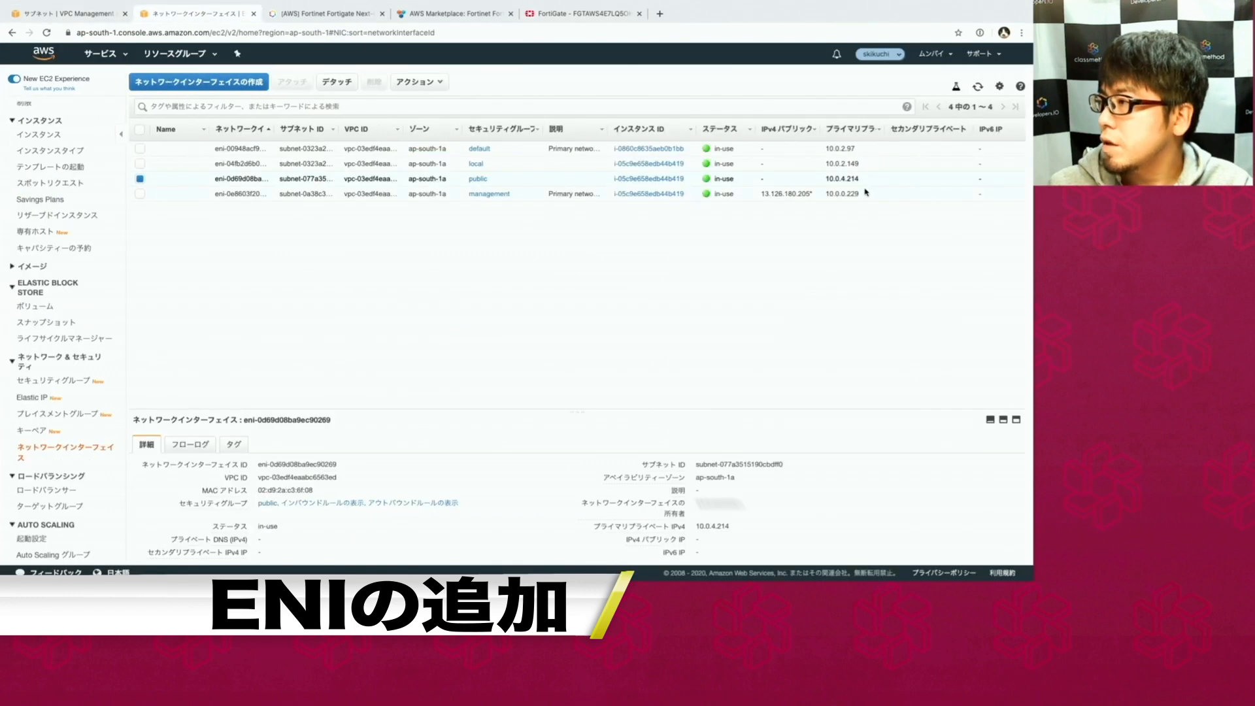
left_click_drag(863, 182, 821, 181)
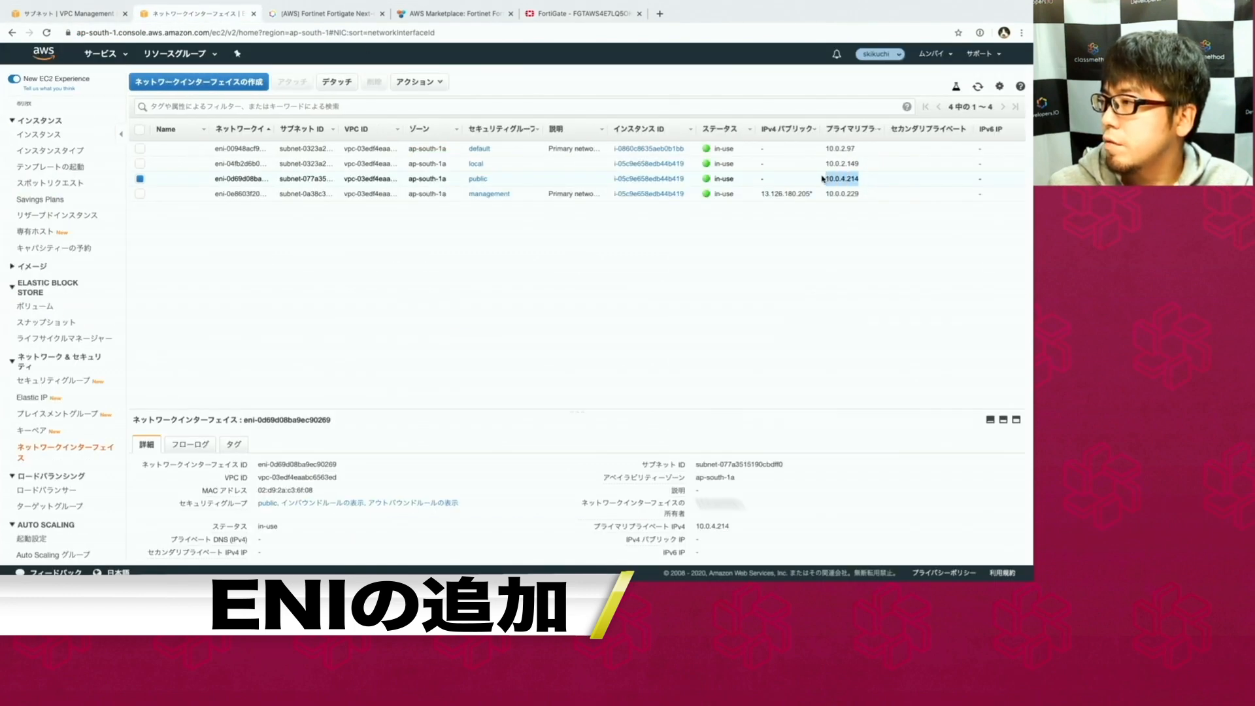
left_click(761, 205)
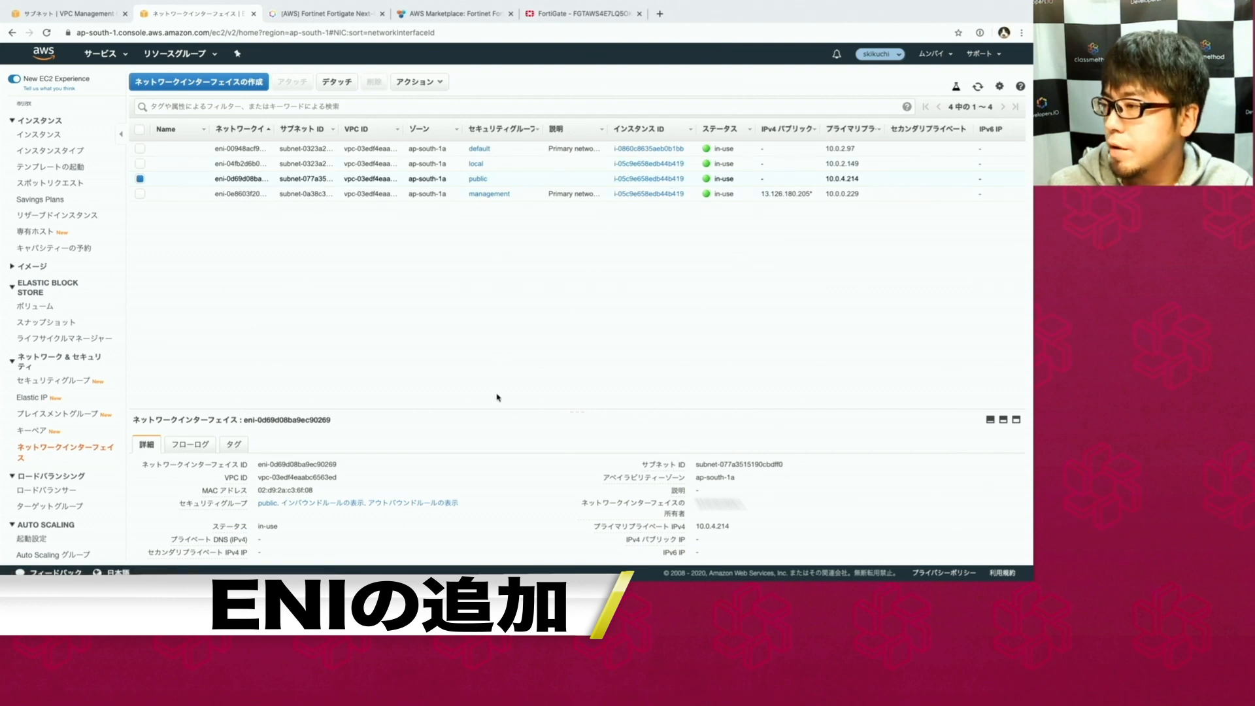
left_click_drag(471, 413, 457, 259)
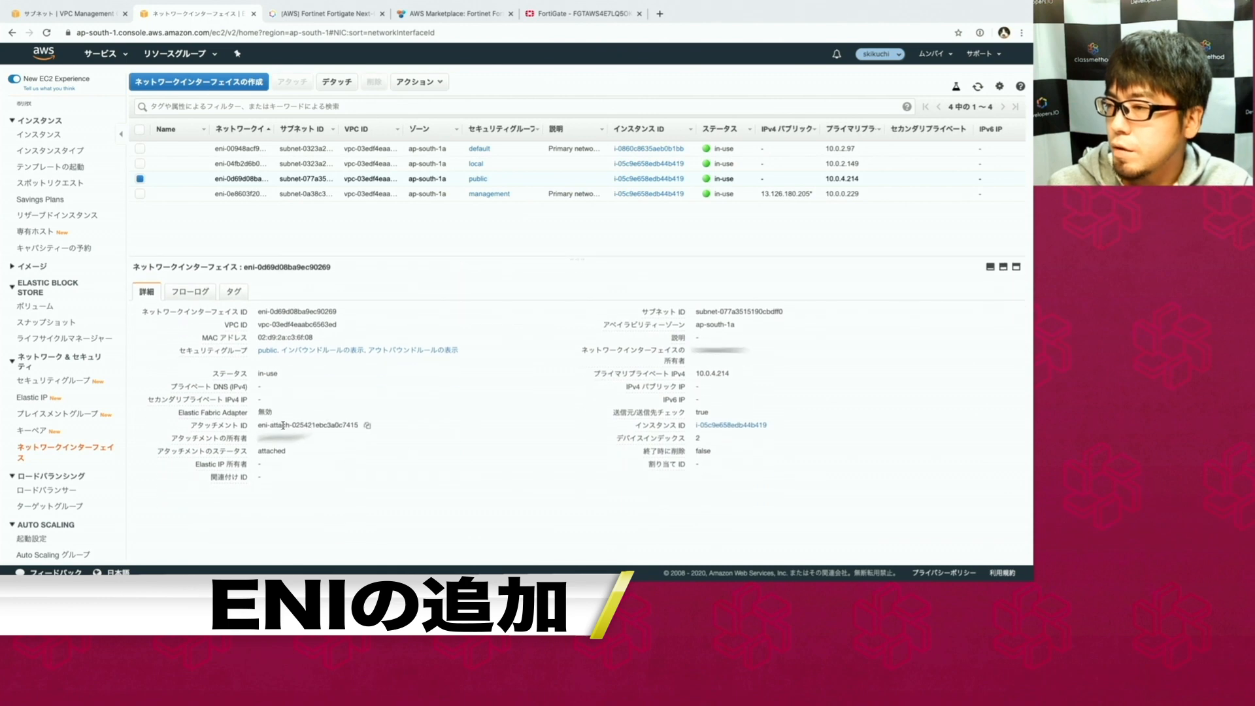
left_click(346, 313)
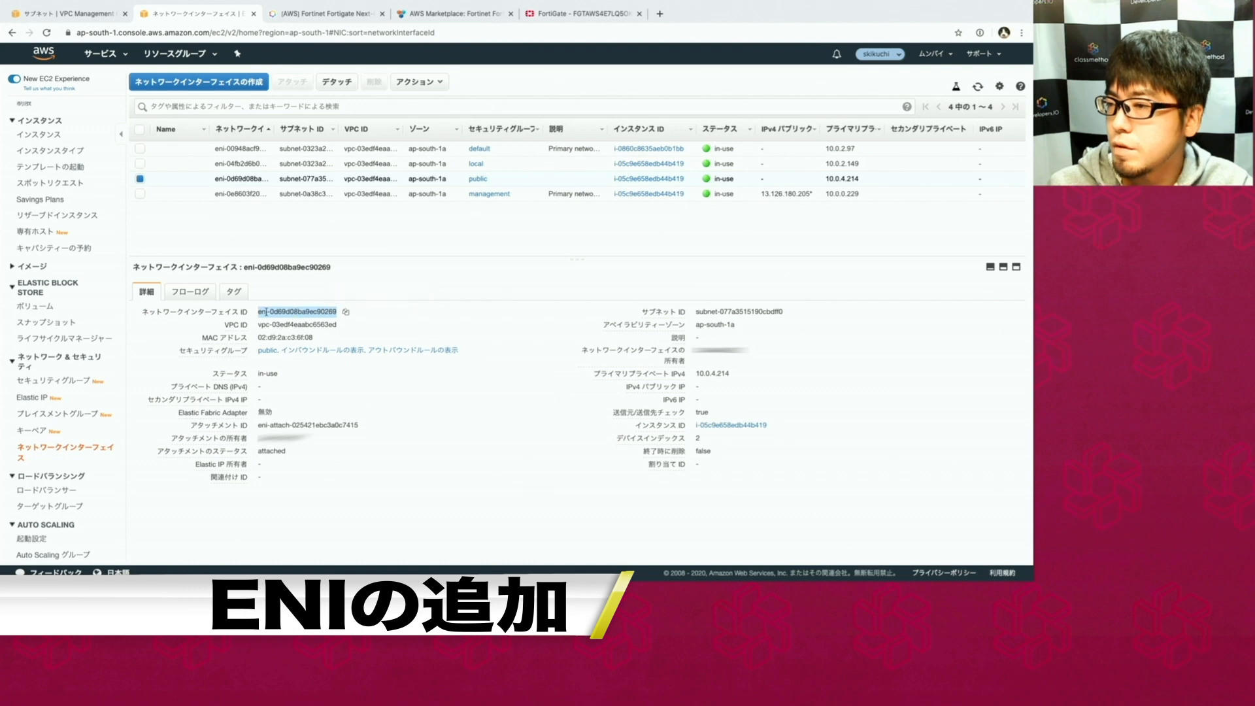
Allocate a new Elastic IP, 3.6.206.63, from Amazon's pool.
left_click(26, 397)
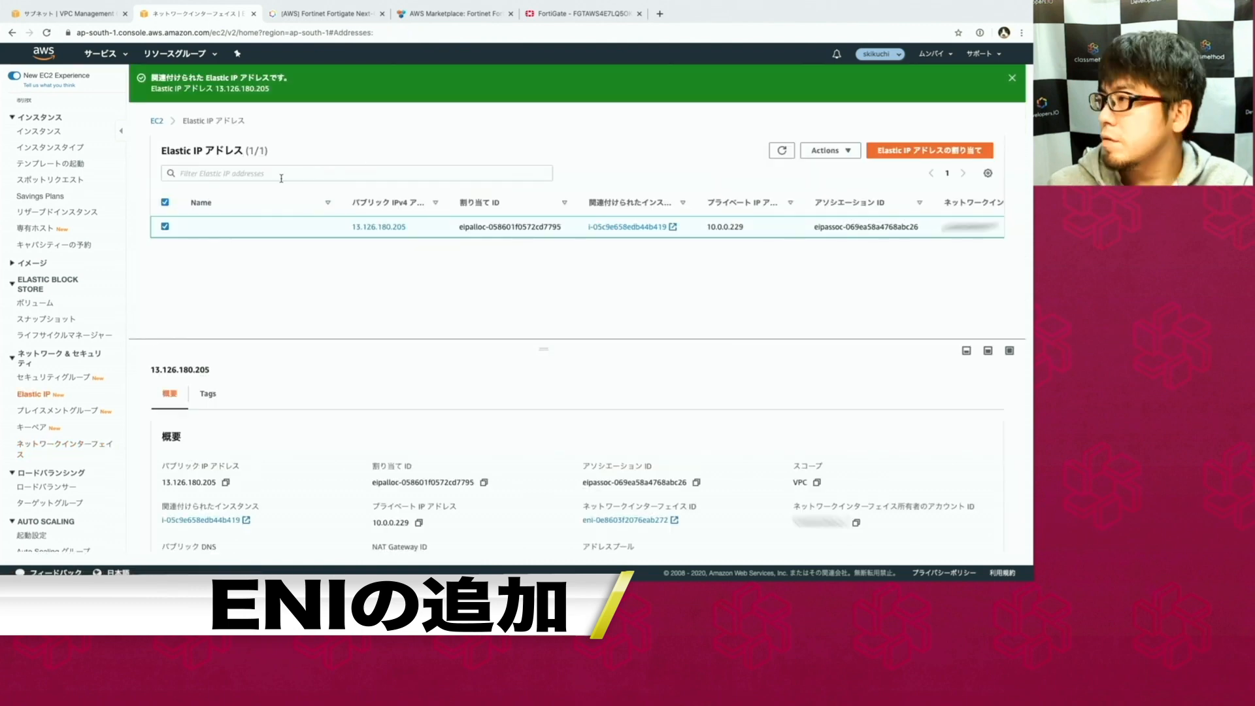
left_click(905, 150)
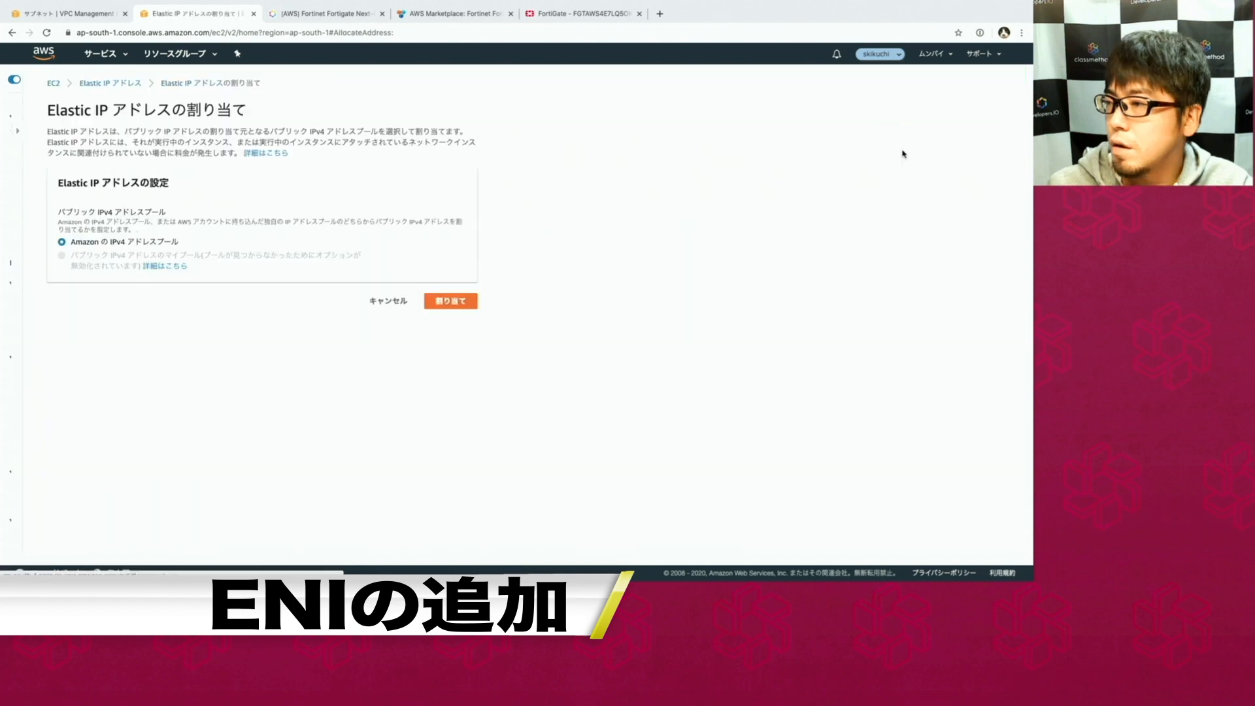
left_click(433, 301)
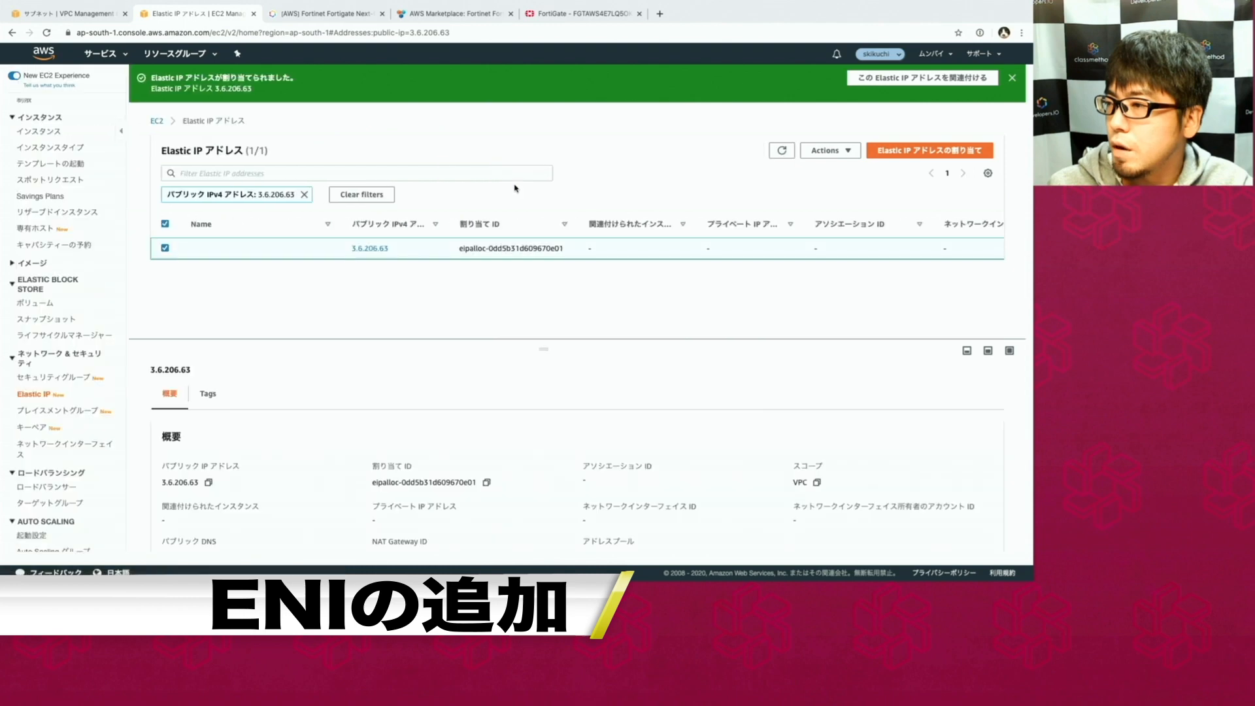
Associate Elastic IP 3.6.206.63 with network interface eni-0d69d08ba9ec90269 (10.0.4.214).
left_click(819, 151)
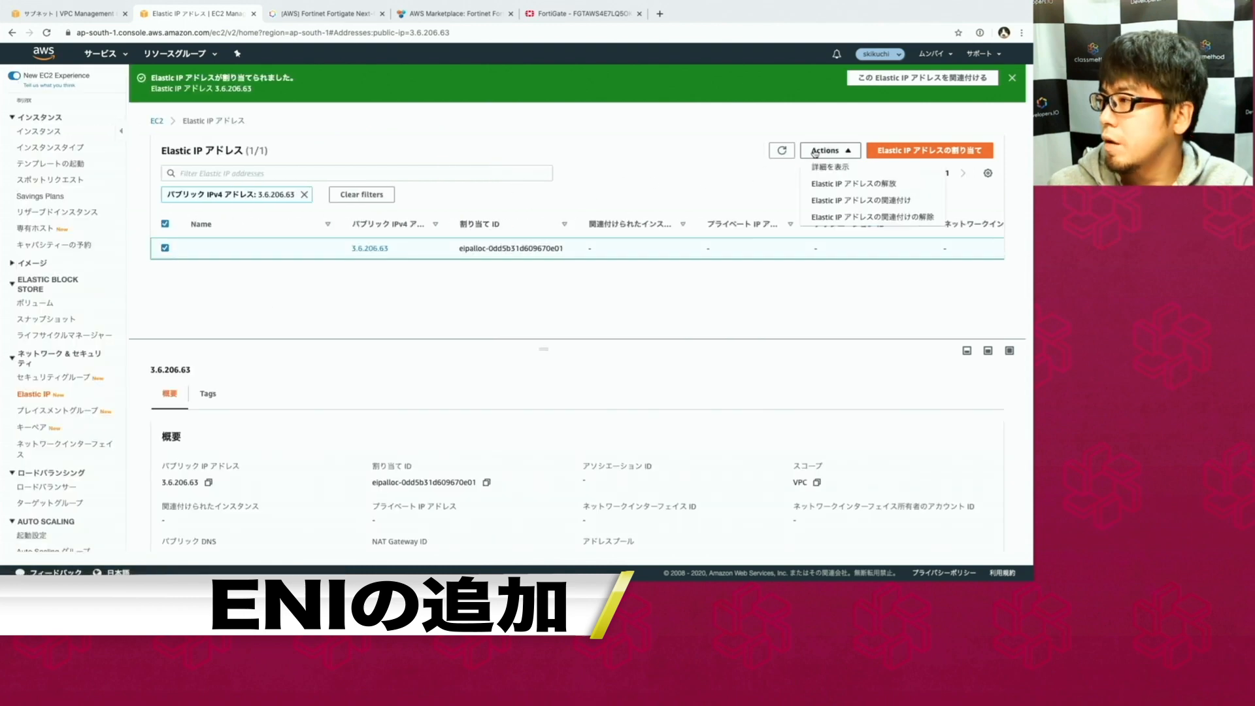
left_click(837, 200)
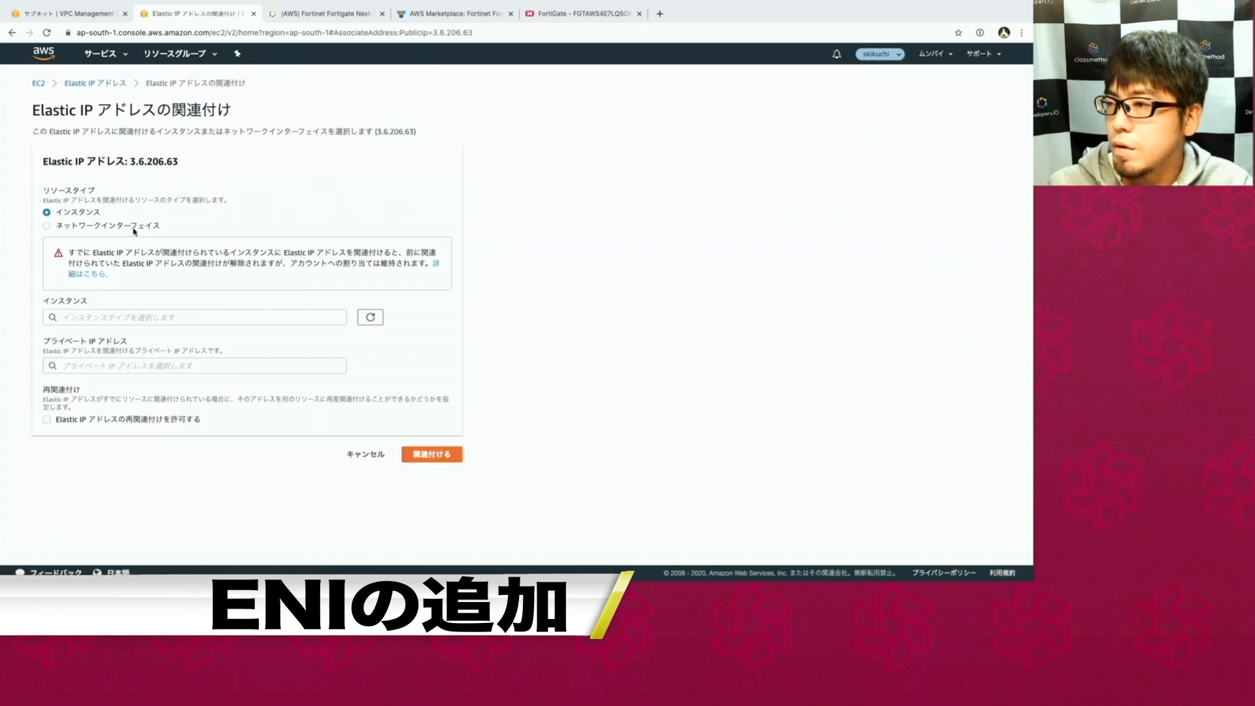
left_click(134, 227)
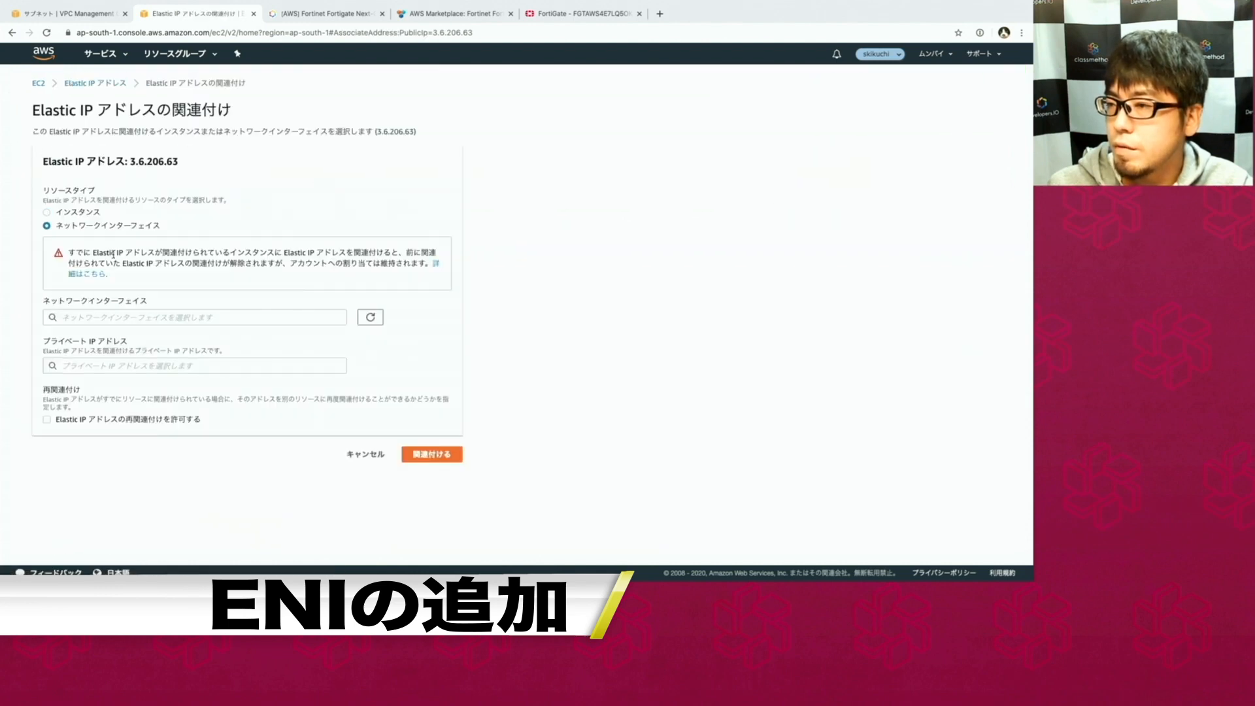
left_click(123, 317)
type("eni-0d69d08ba9ec90269")
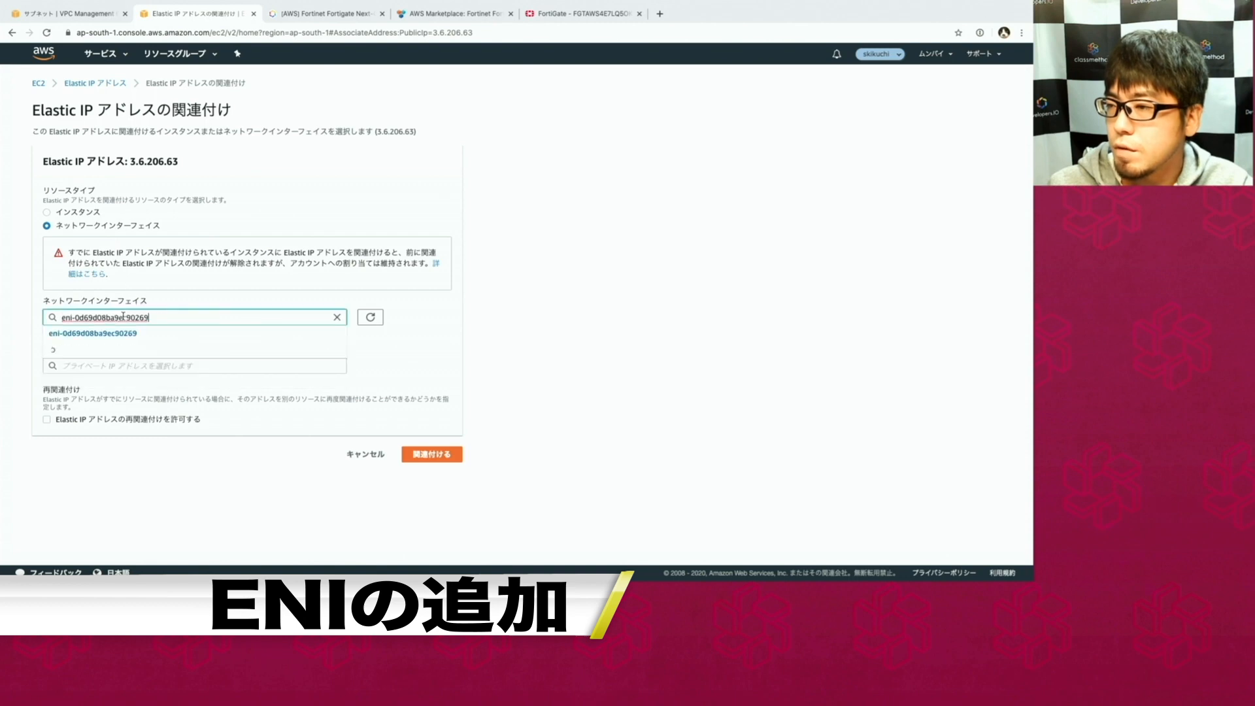
left_click(123, 333)
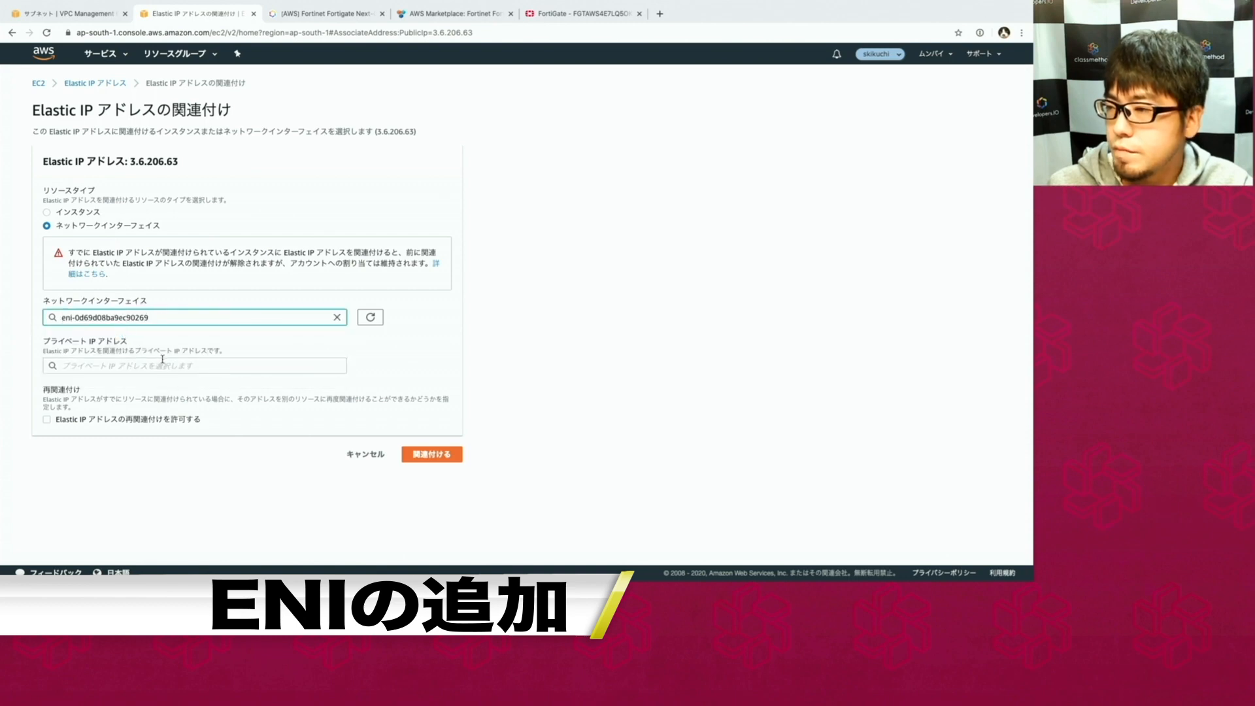
left_click(419, 458)
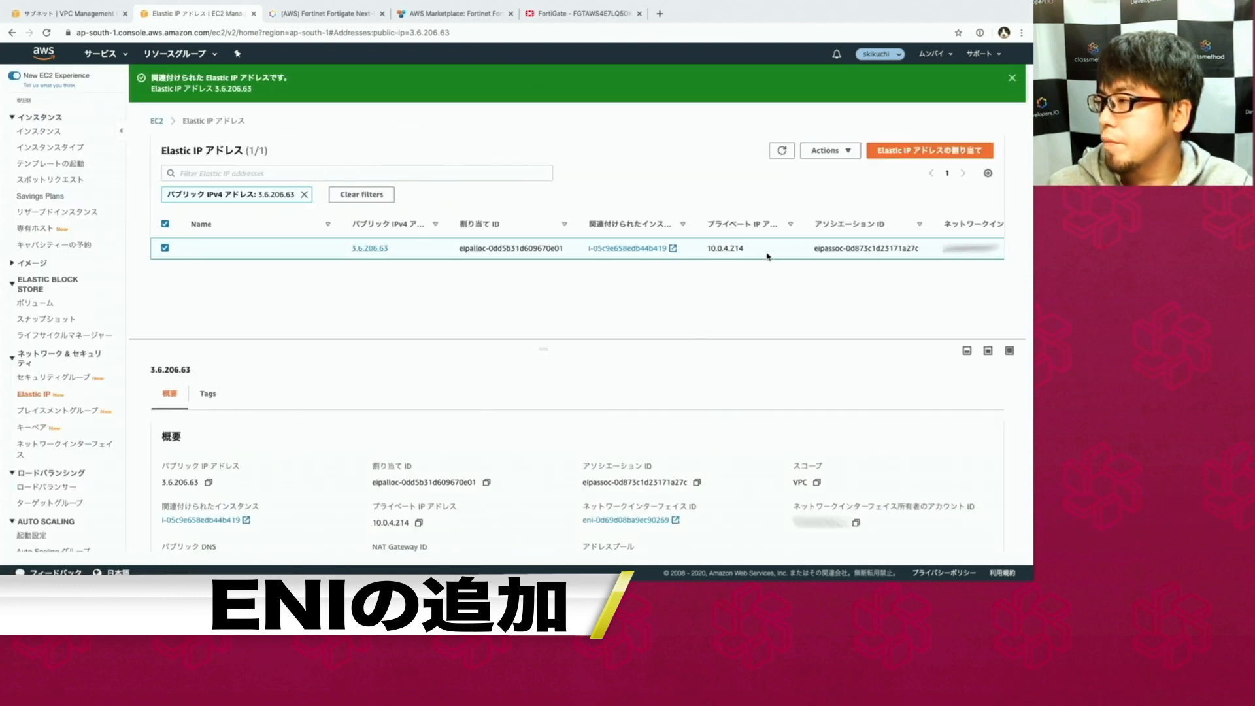
left_click_drag(708, 249, 731, 249)
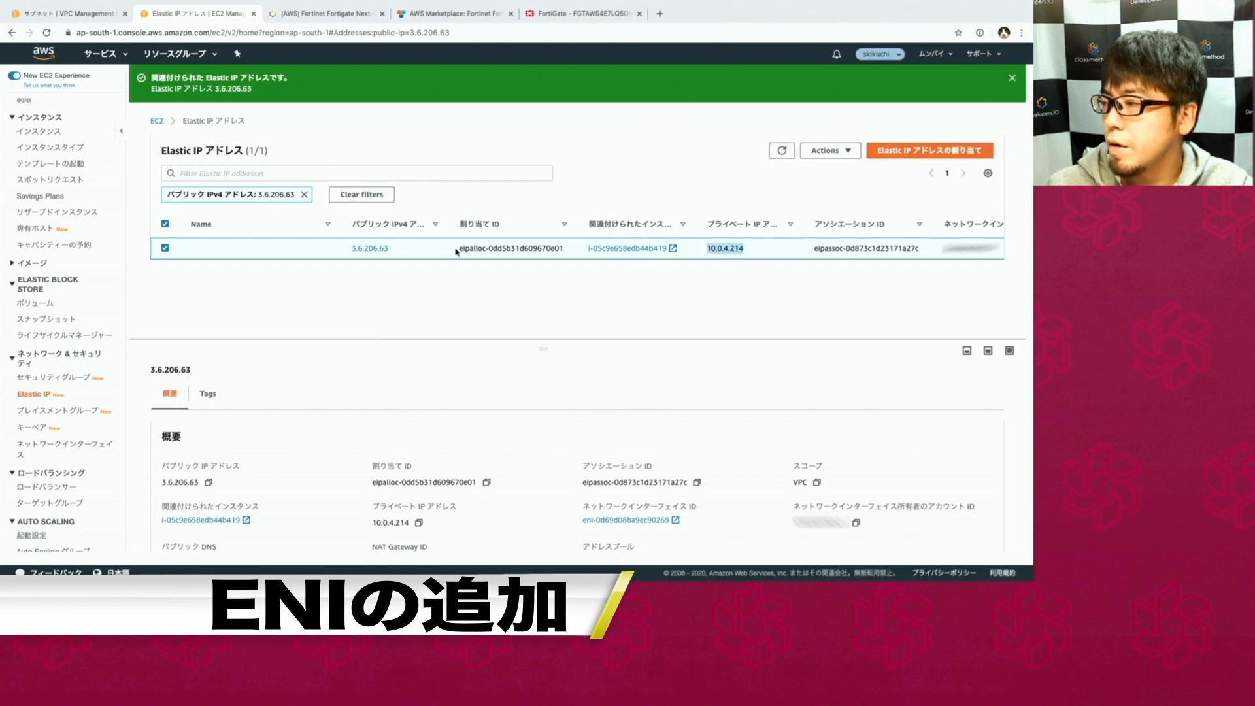
left_click(407, 250)
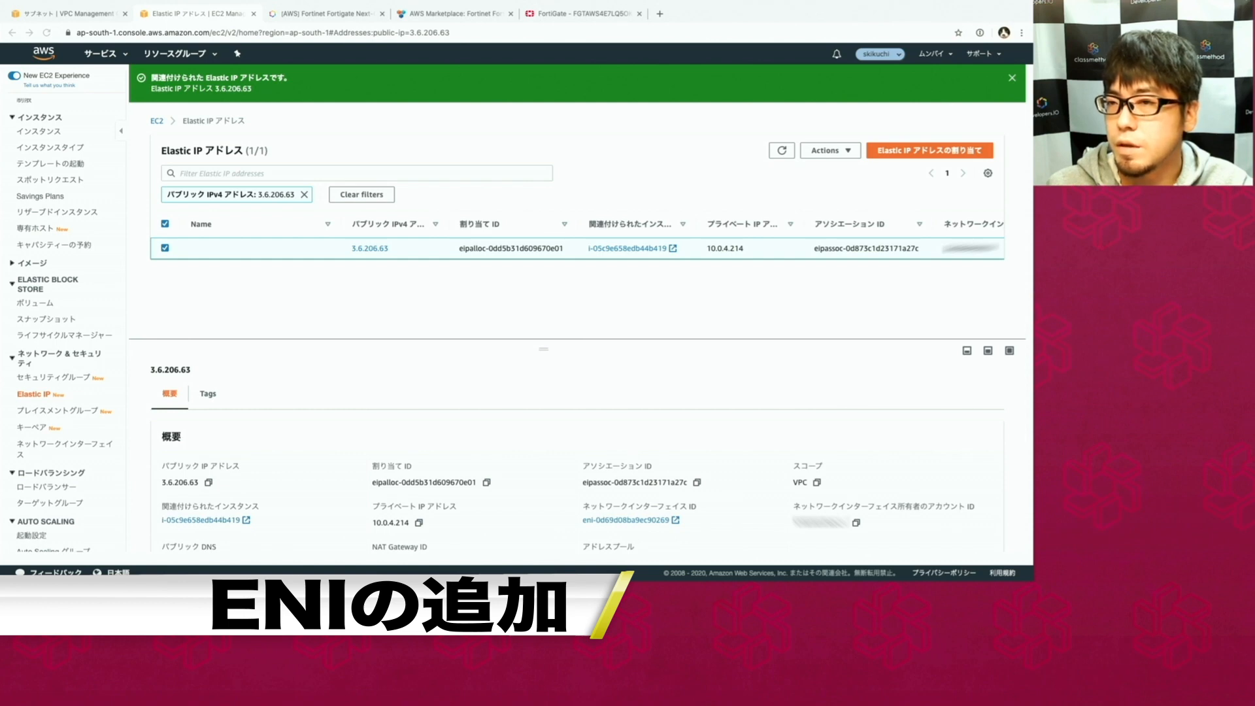
left_click(548, 19)
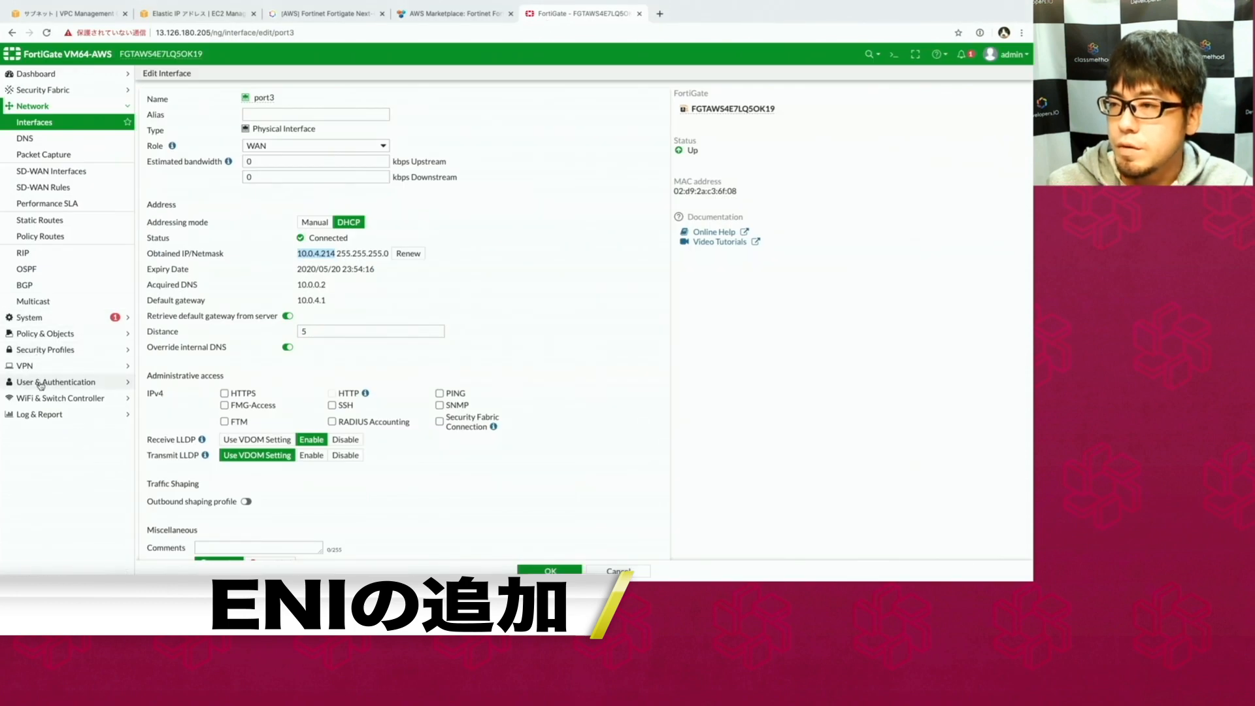
Create a Subnet-type address object named Local for the 10.0.0.0 network under Policy & Objects > Addresses.
left_click(49, 334)
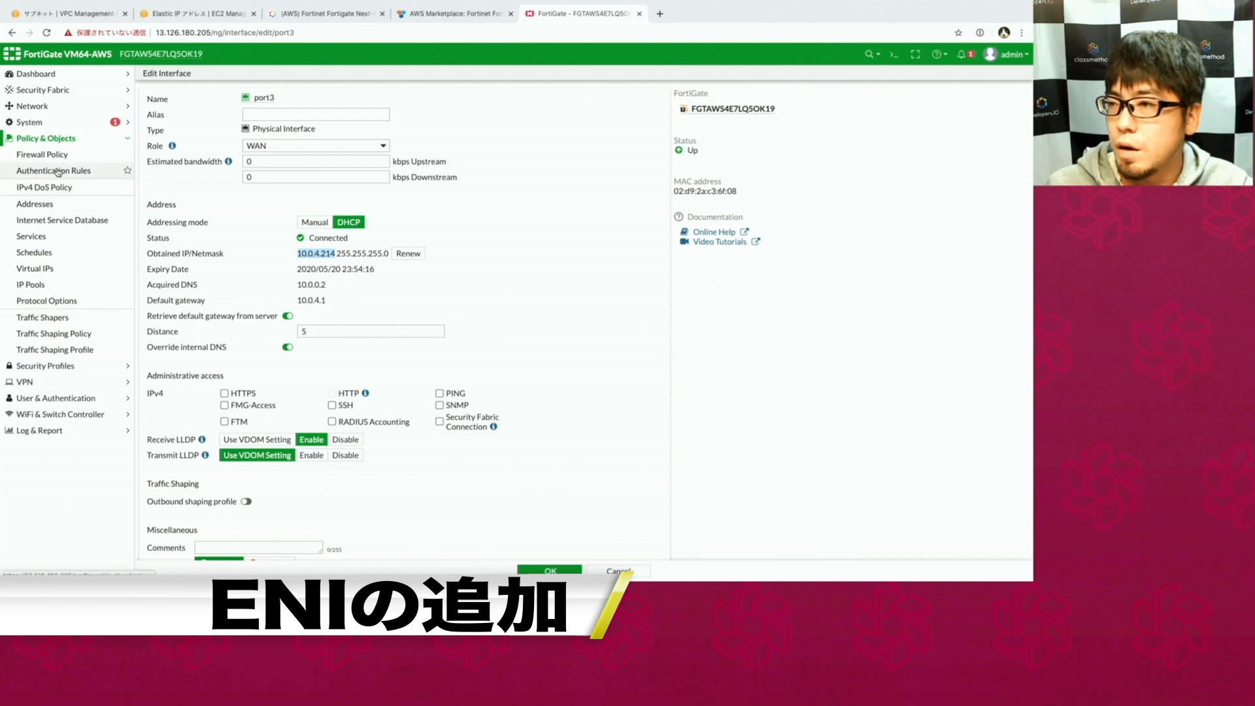
left_click(43, 204)
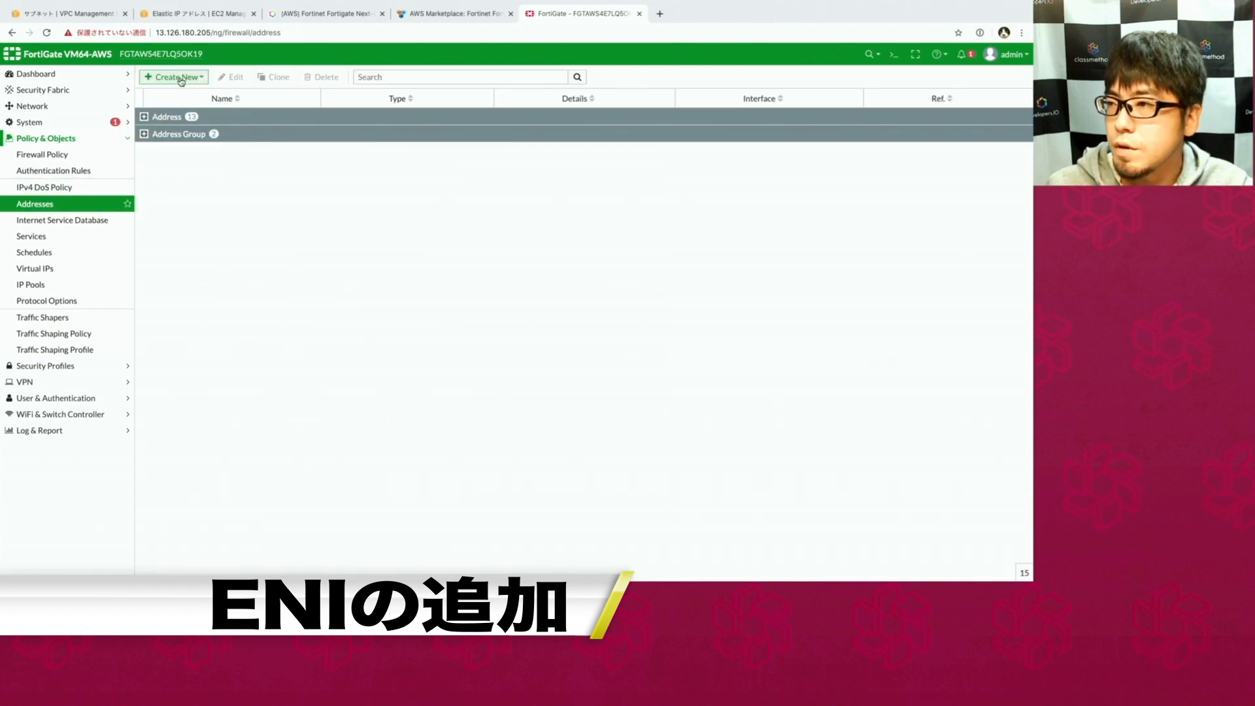
left_click(182, 79)
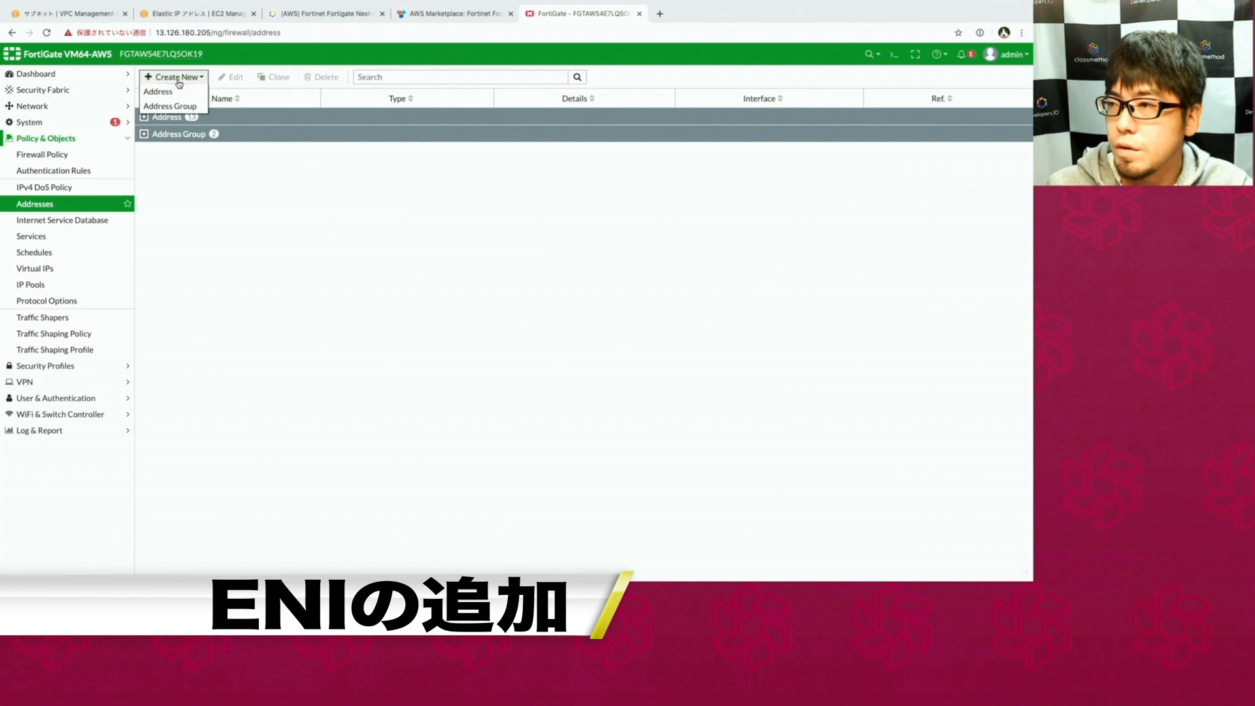
left_click(171, 93)
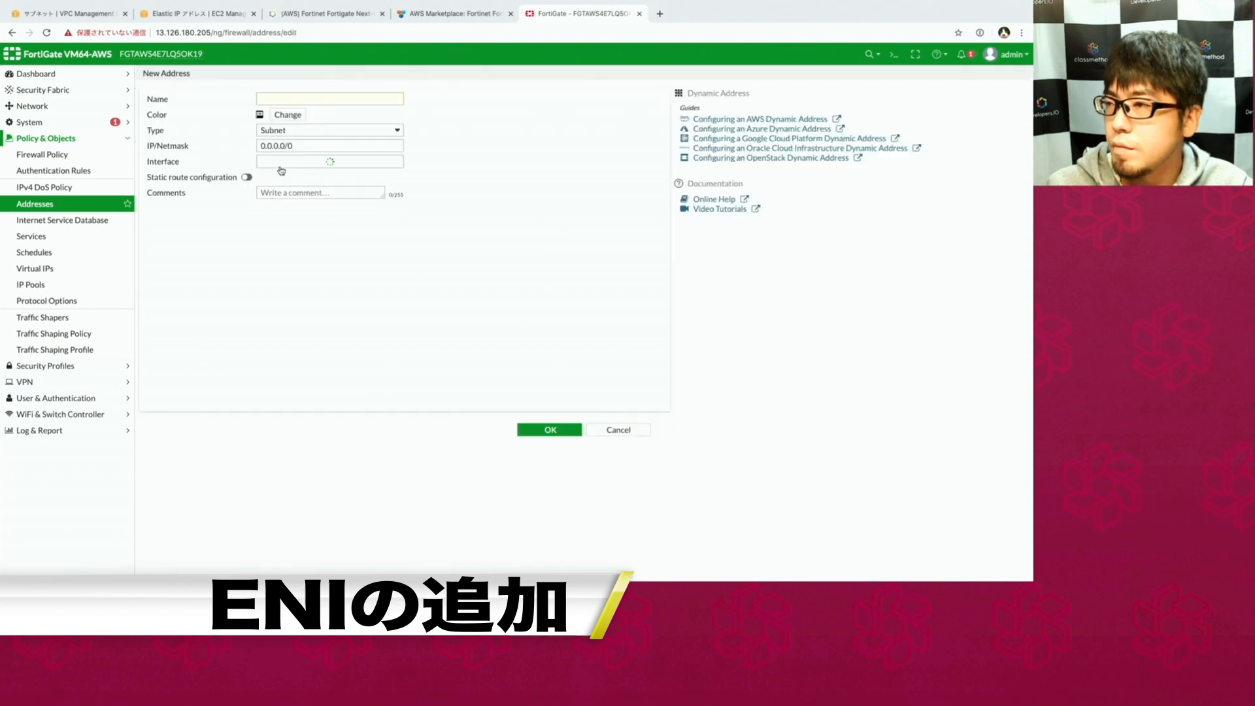
left_click(299, 98)
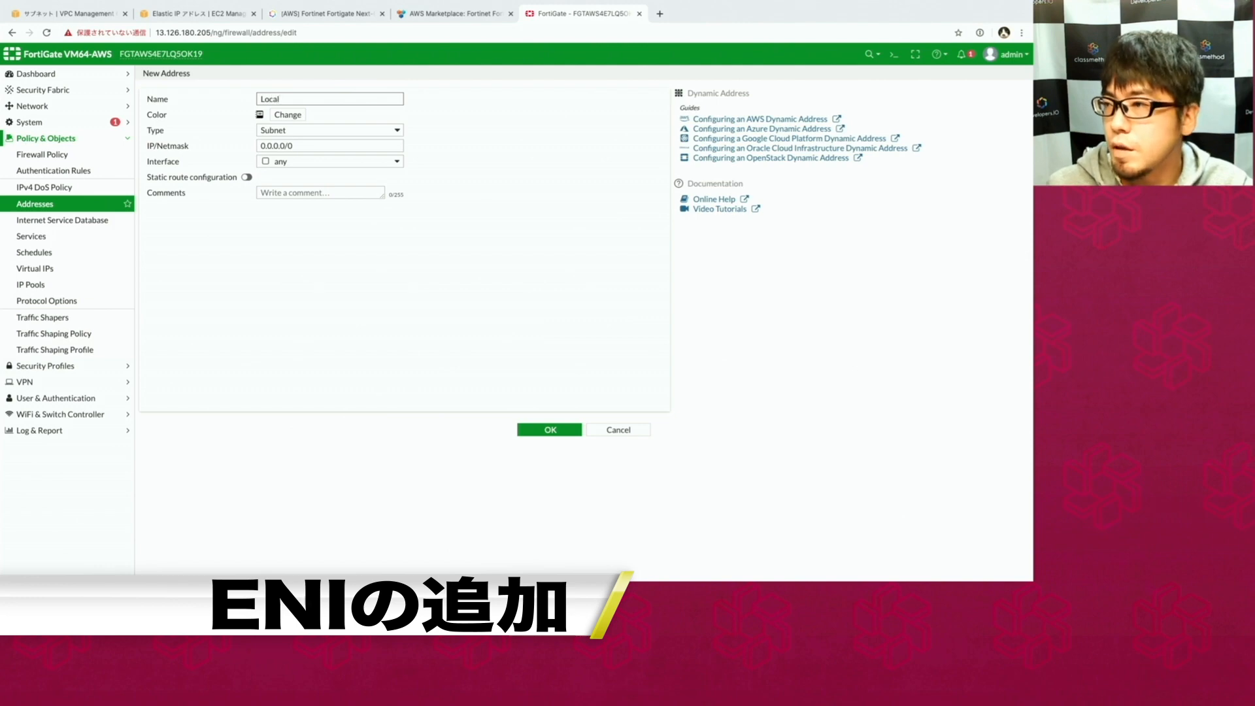
left_click(307, 131)
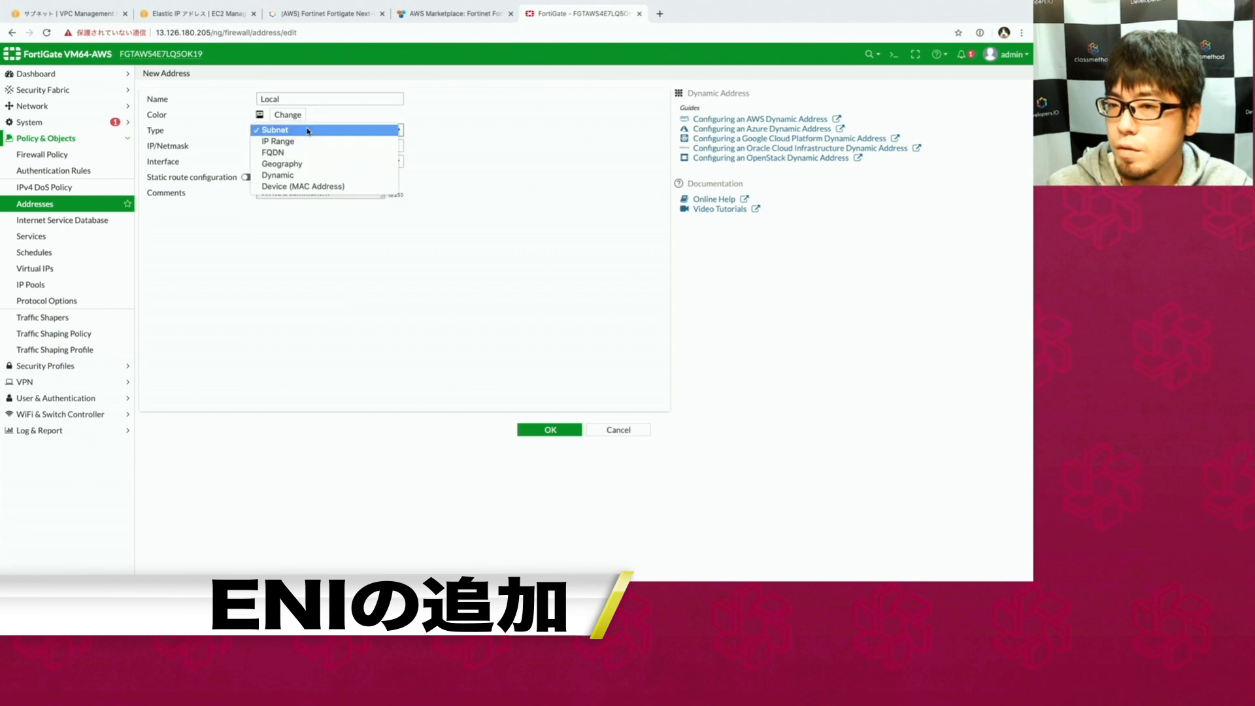
left_click(308, 131)
left_click(261, 145)
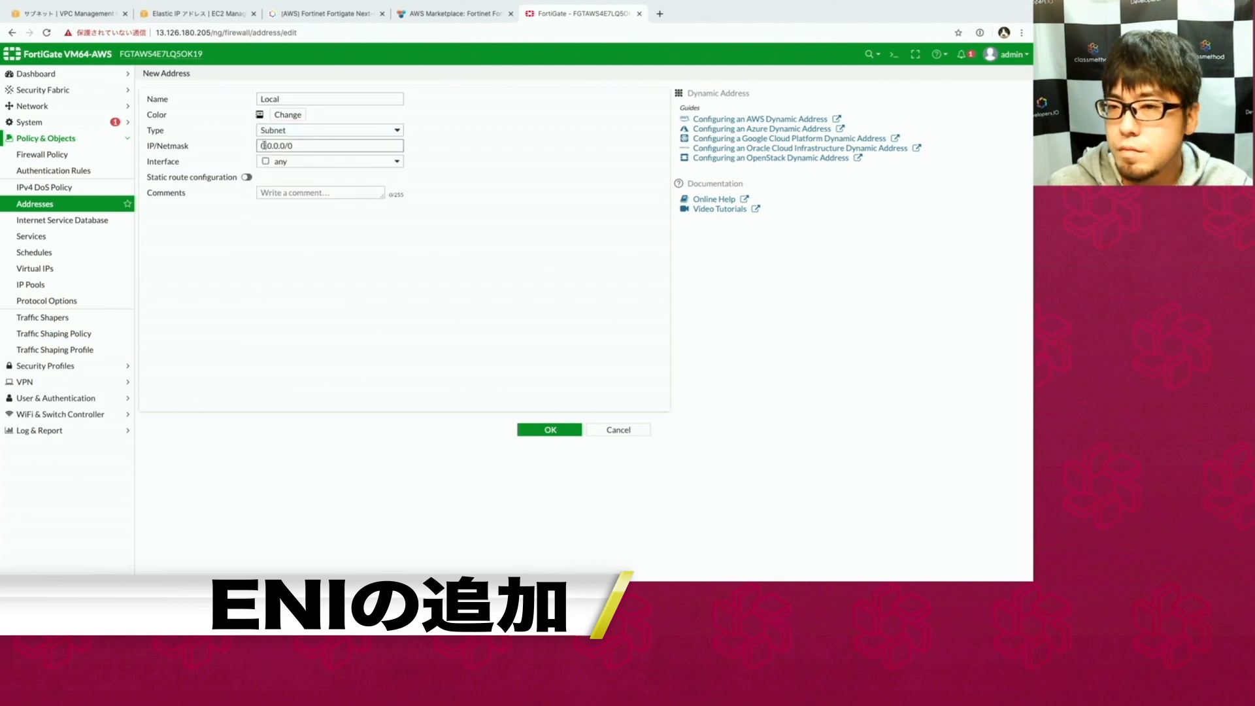
type("10")
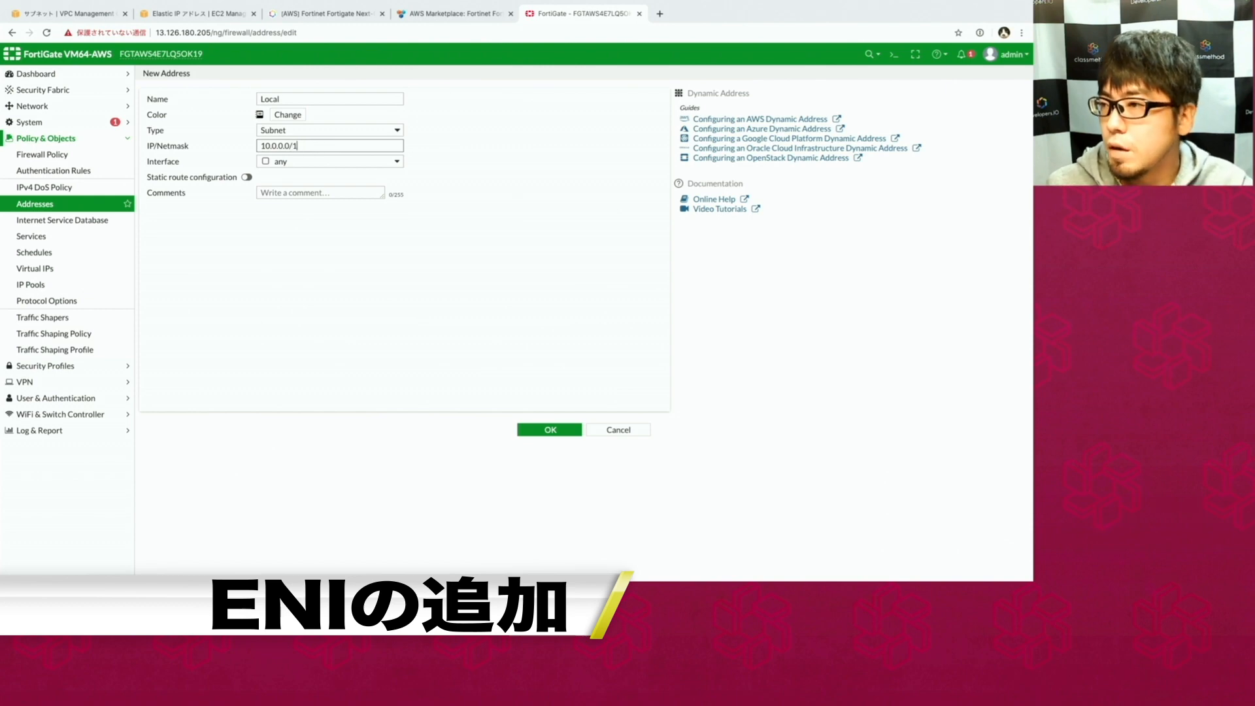
key("Return")
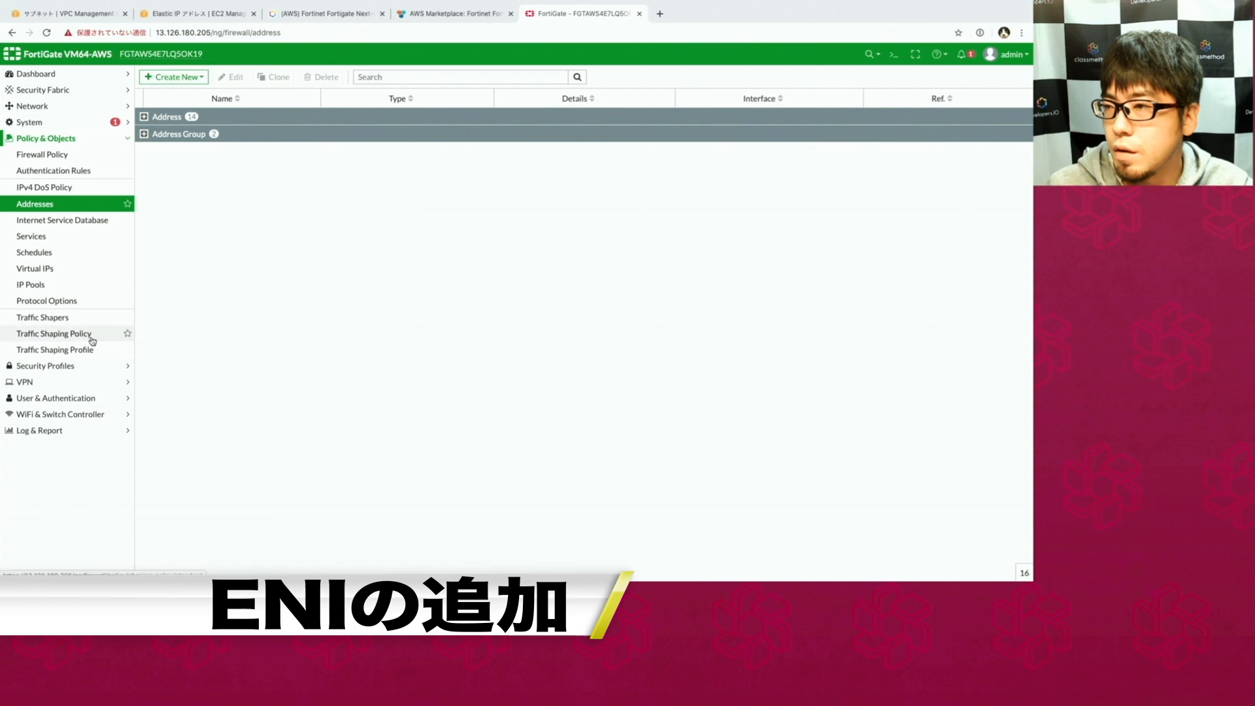
Start a new firewall policy named 'Local to Wan' from port2 to port3.
left_click(64, 157)
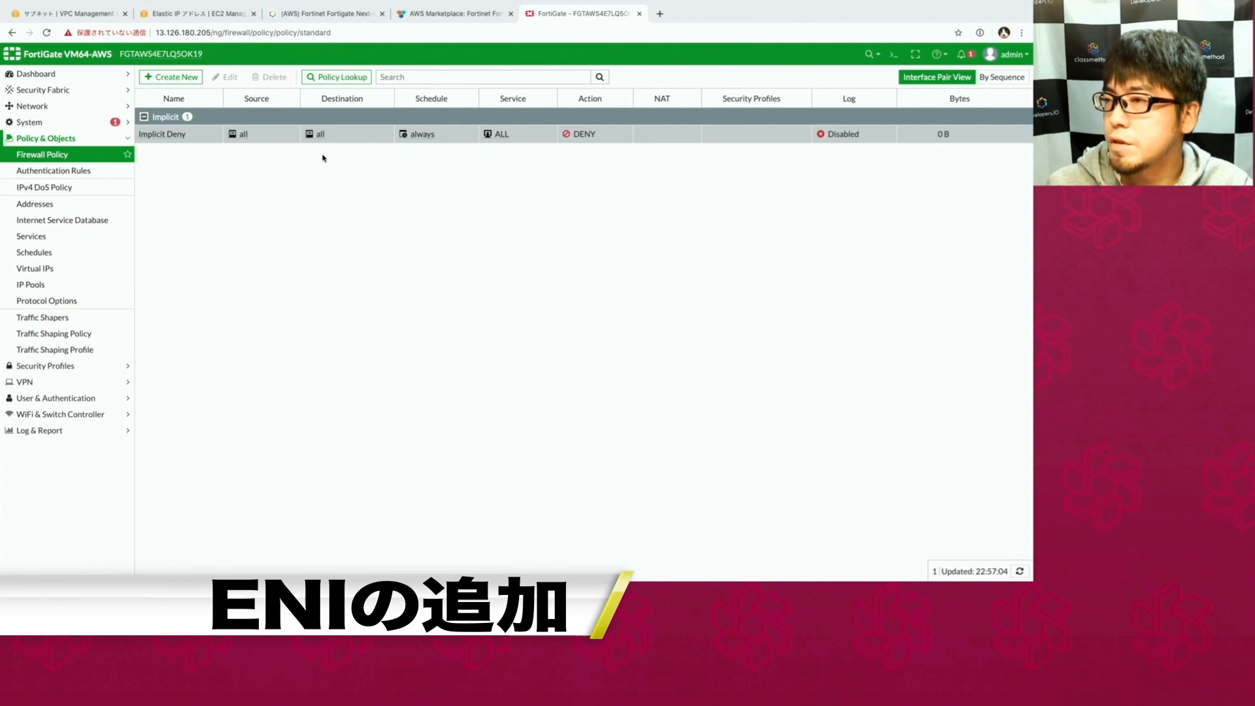
left_click(171, 76)
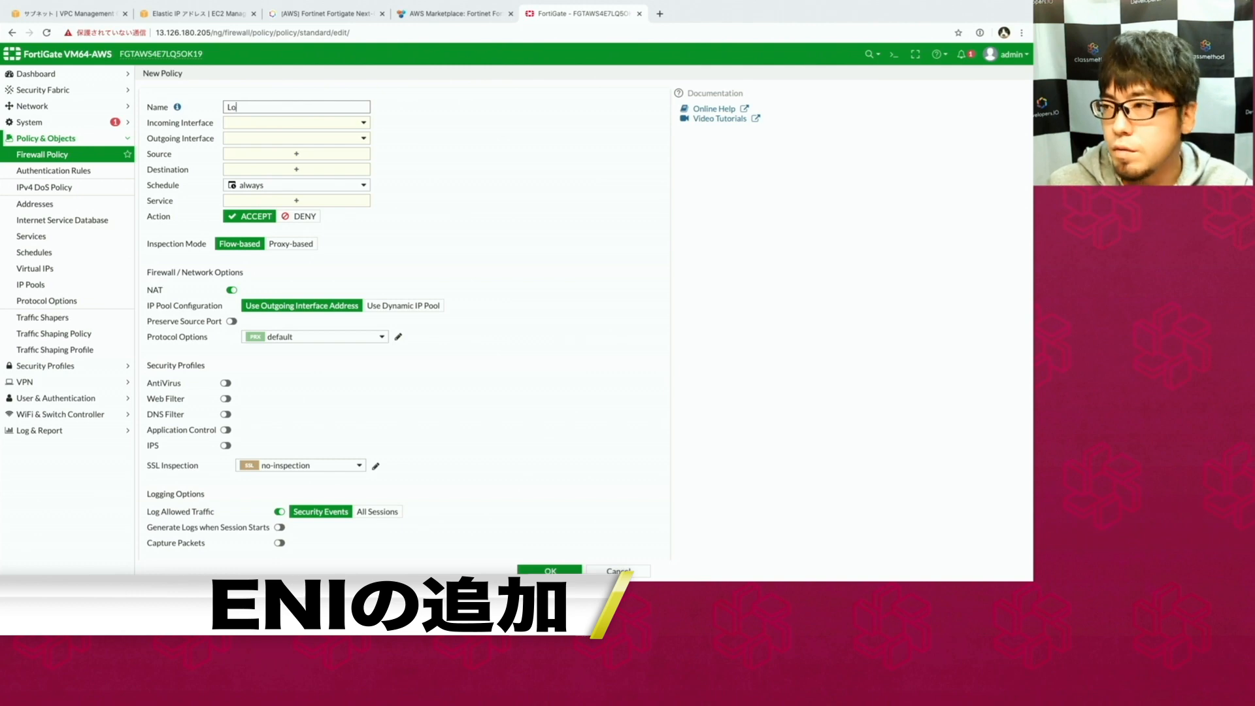
type("Local to ")
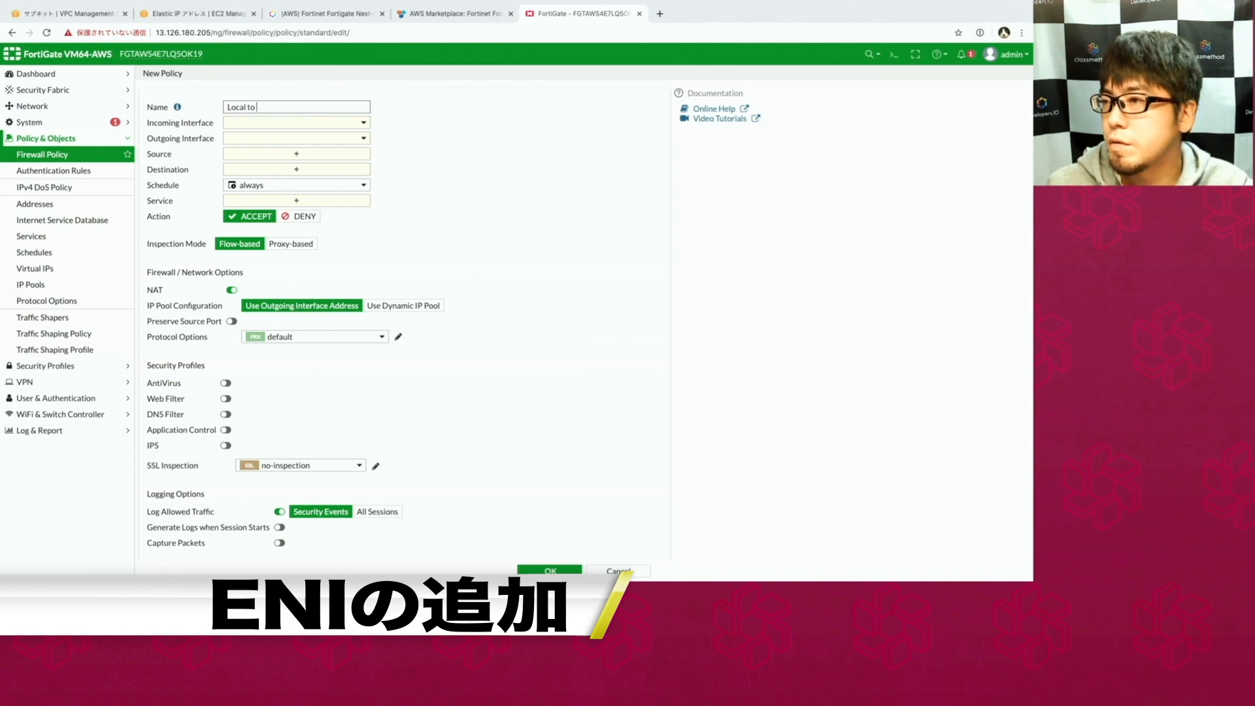
type("Wan")
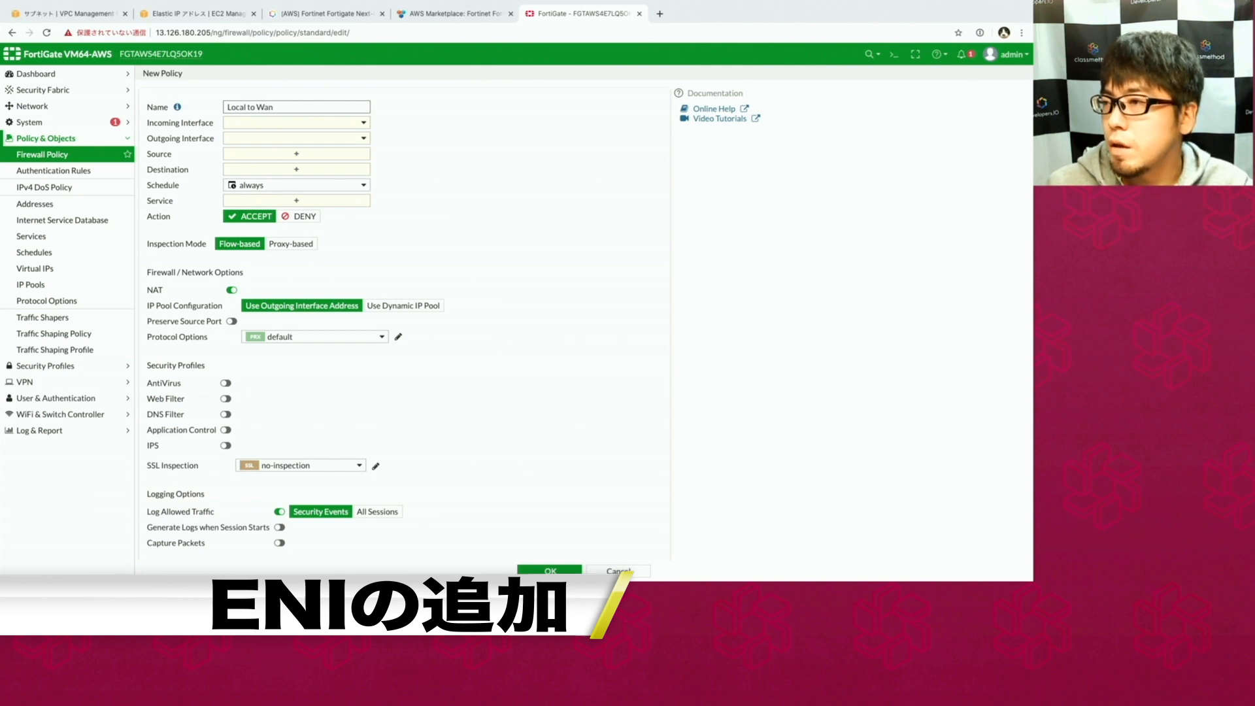
left_click(250, 124)
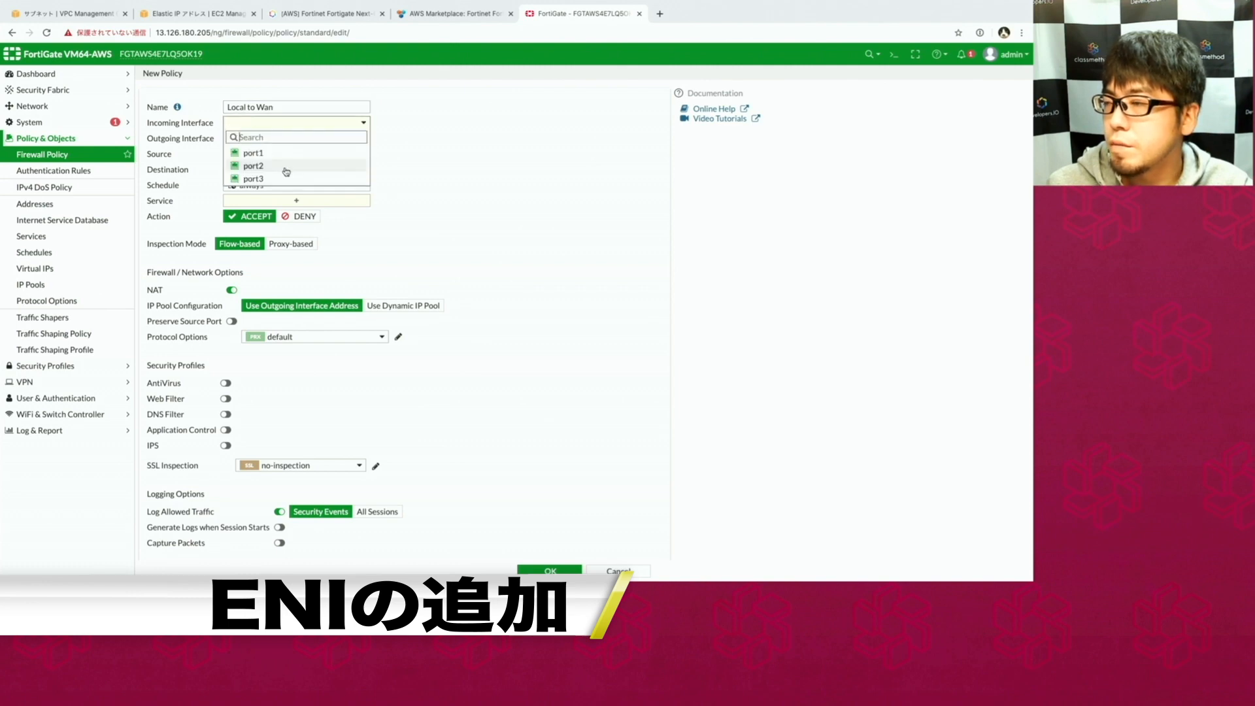
mouse_move(272, 170)
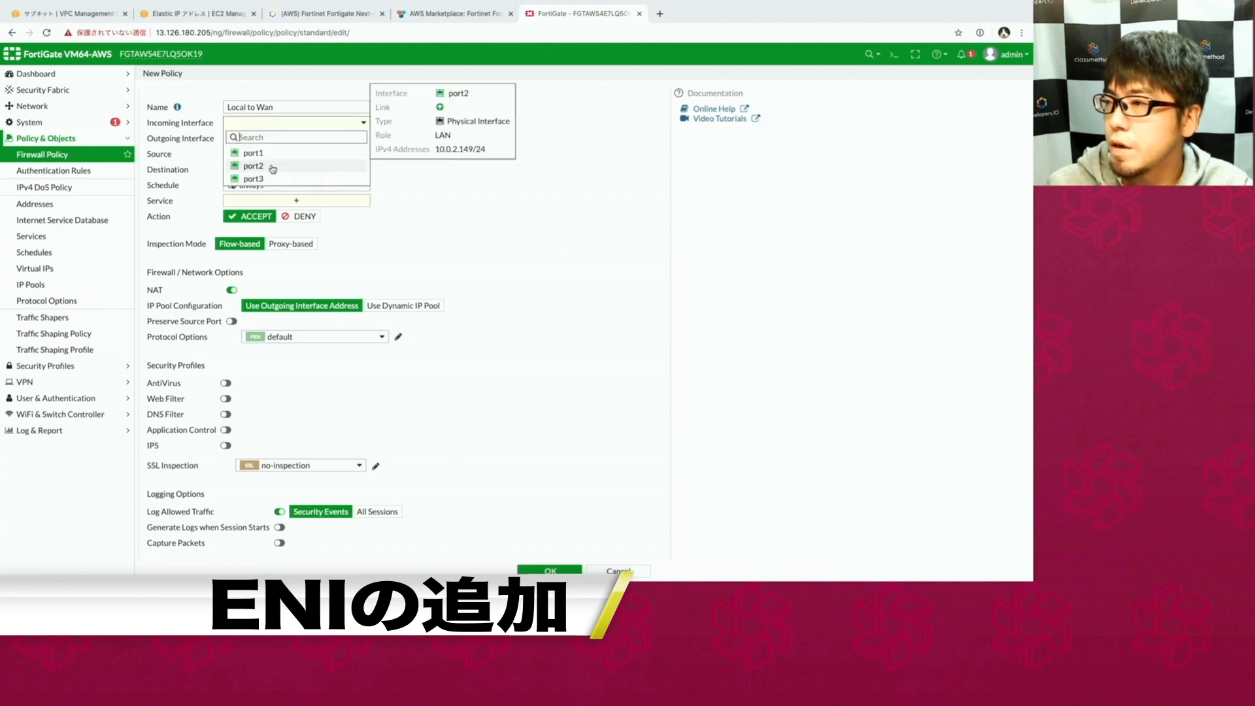
left_click(294, 167)
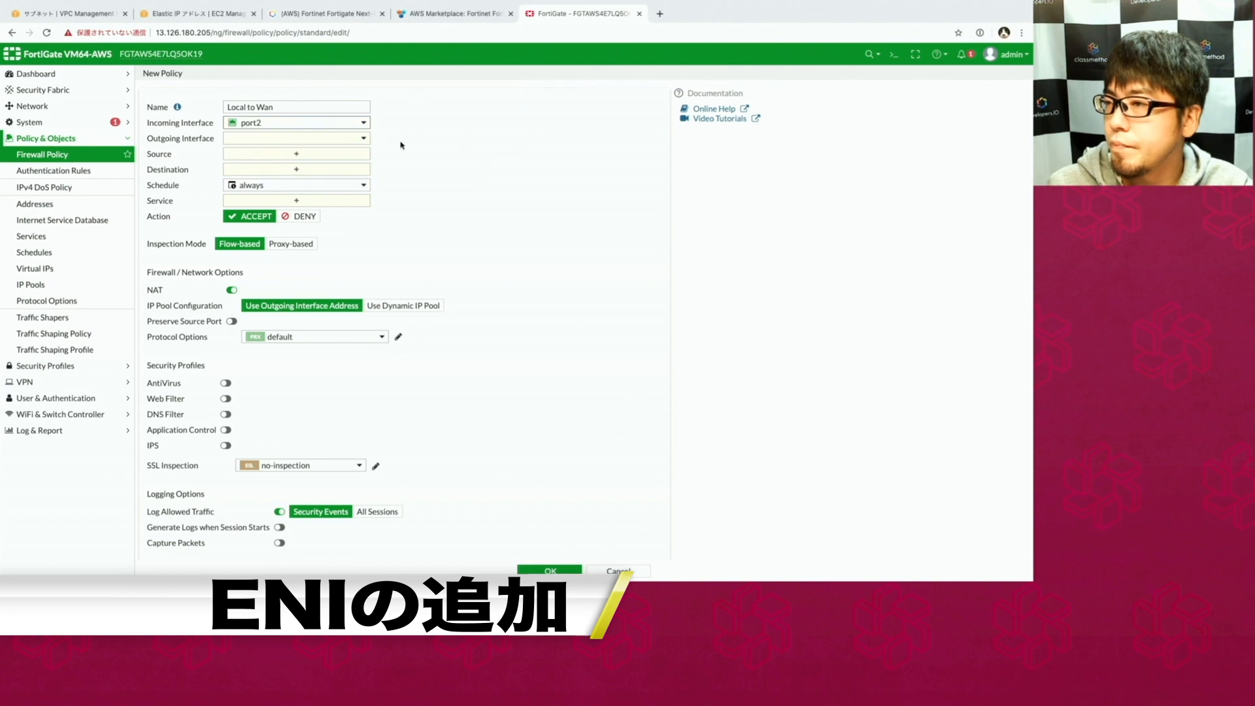
left_click(345, 142)
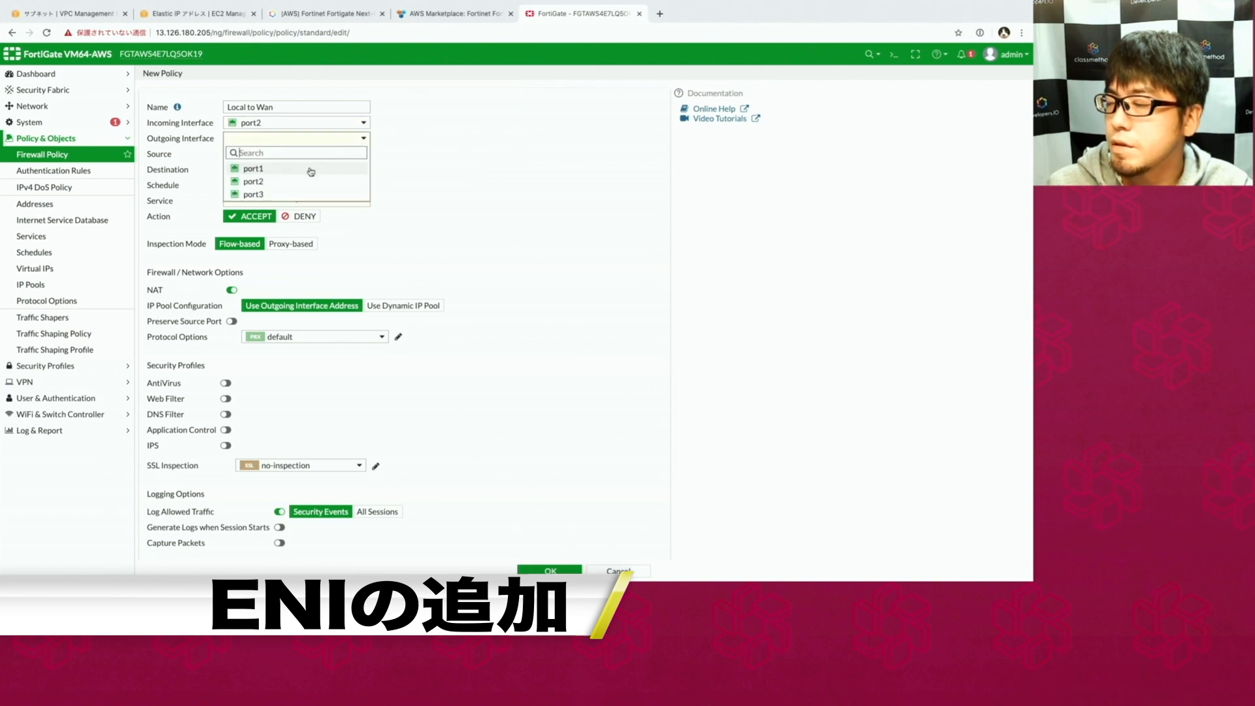
left_click(287, 194)
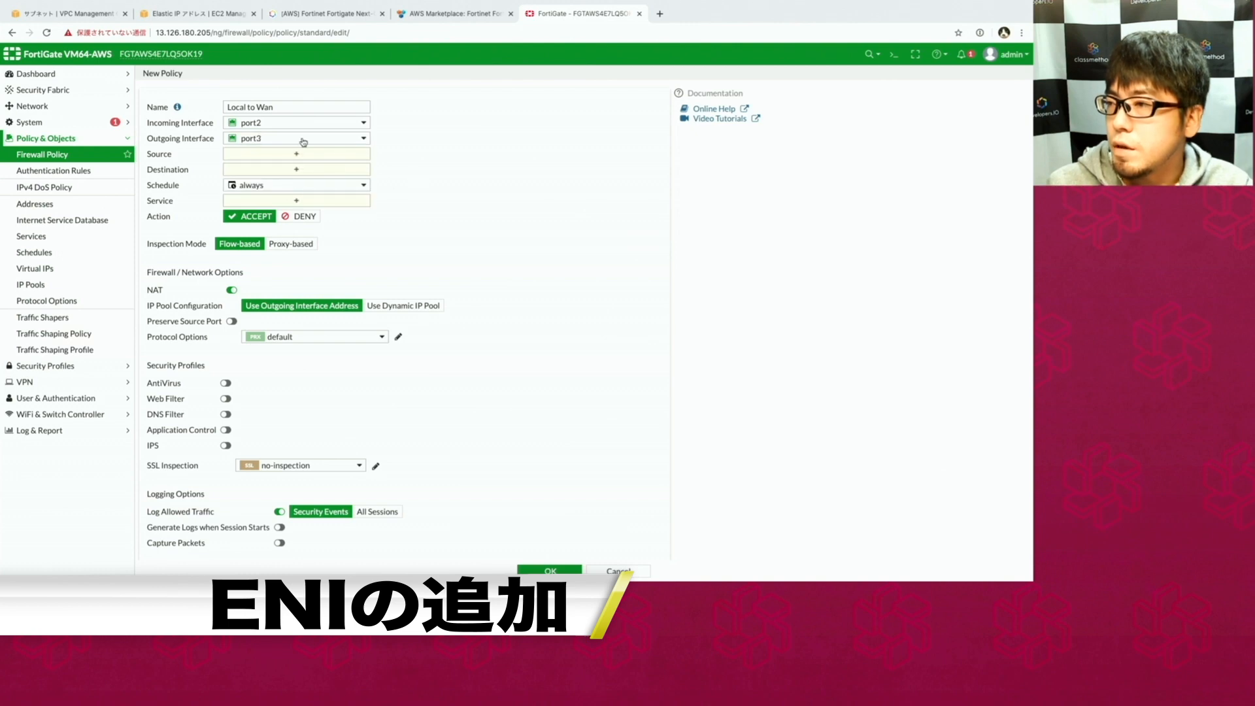
Set source Local, destination all and service ALL, then save the policy.
left_click(279, 155)
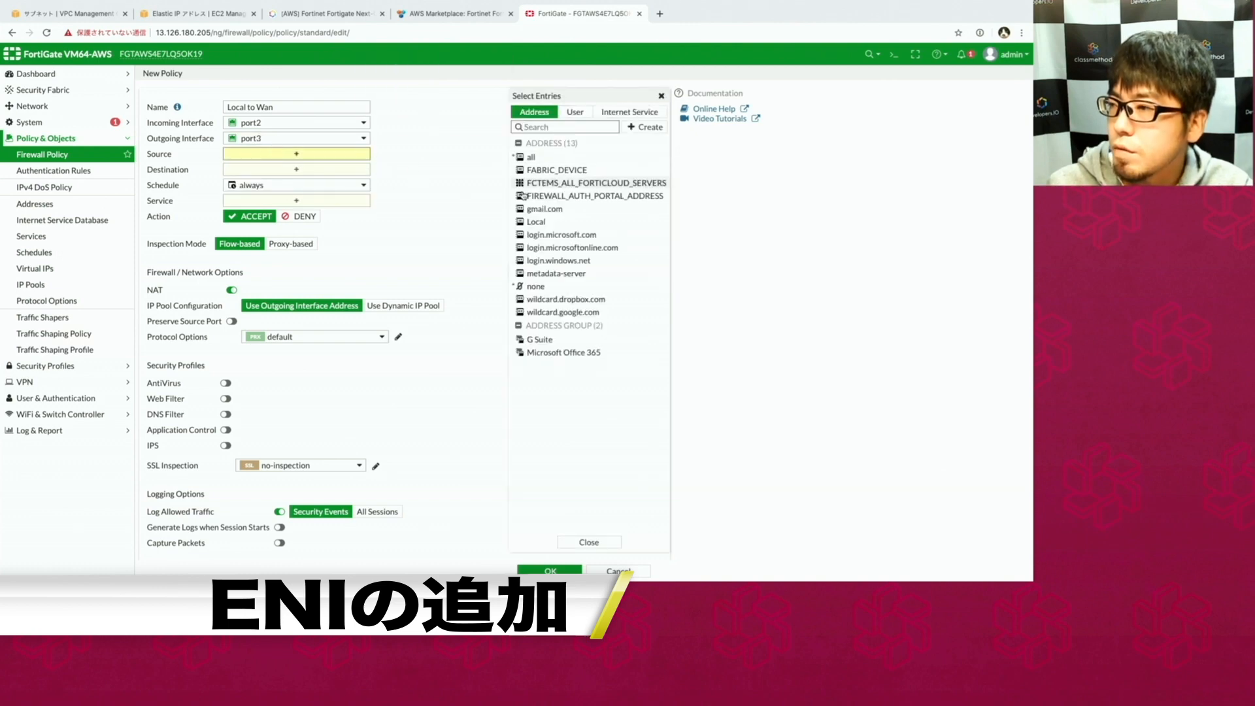
left_click(532, 223)
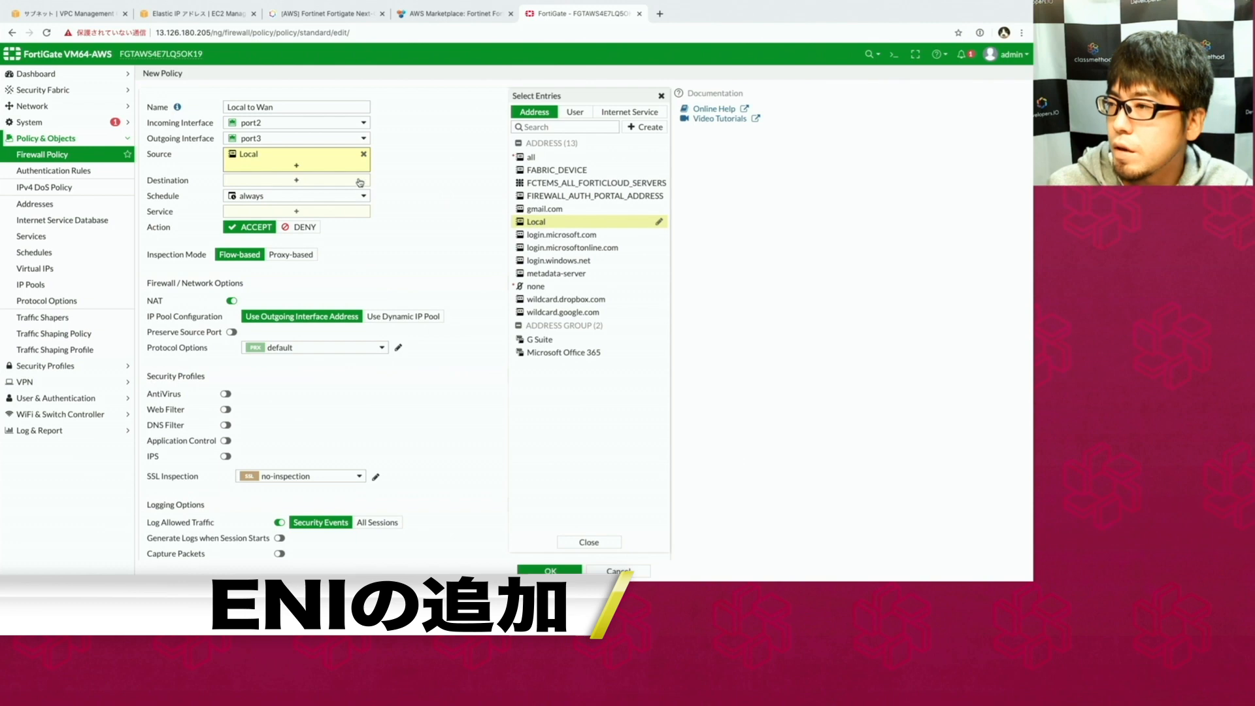
left_click(292, 189)
left_click(291, 186)
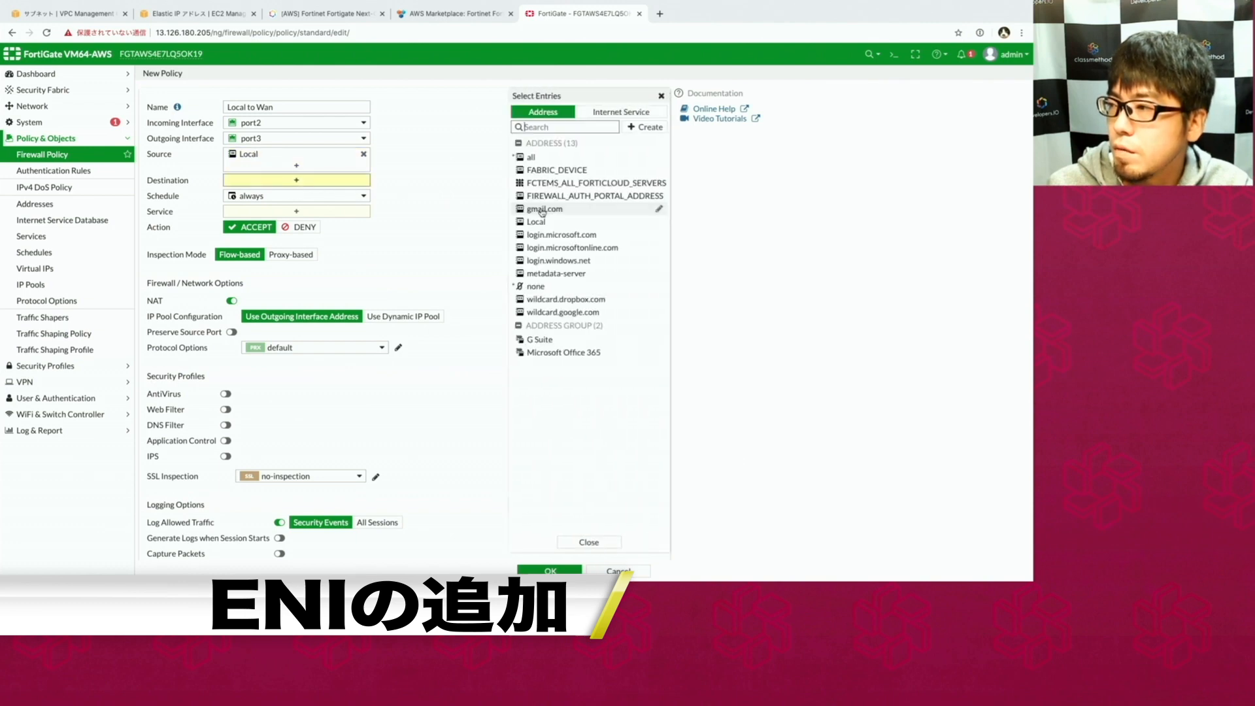
left_click(546, 157)
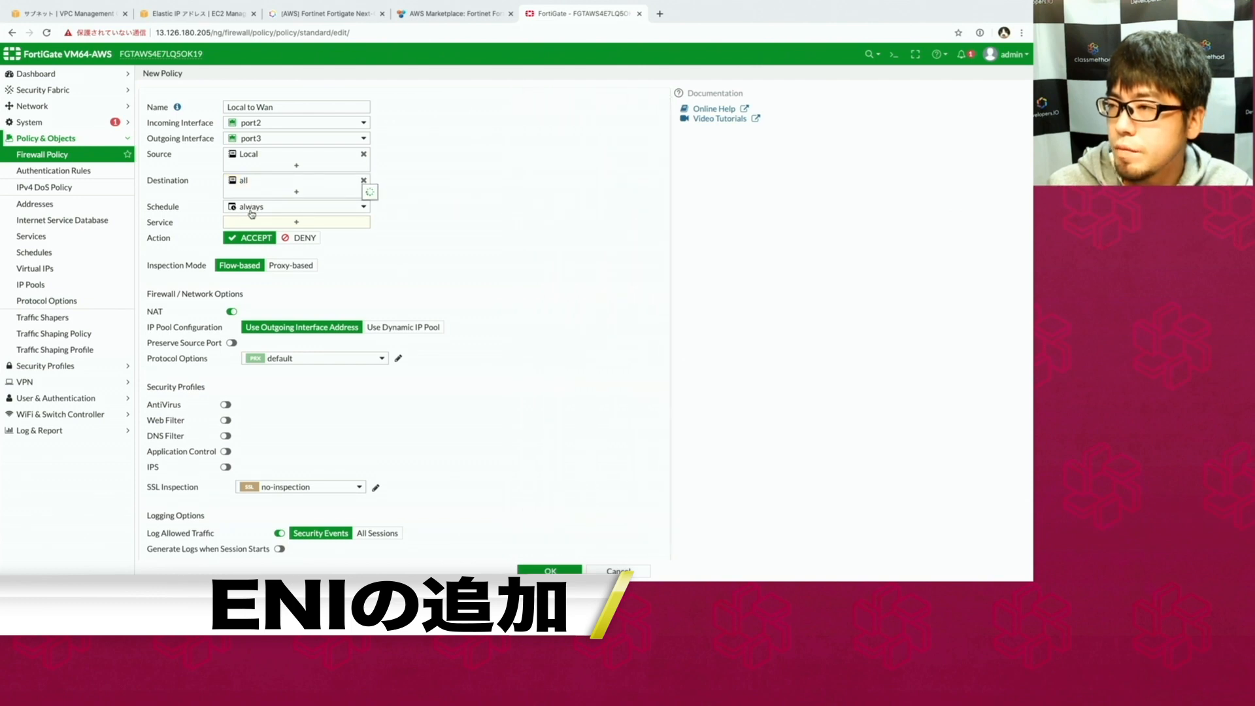
left_click(238, 225)
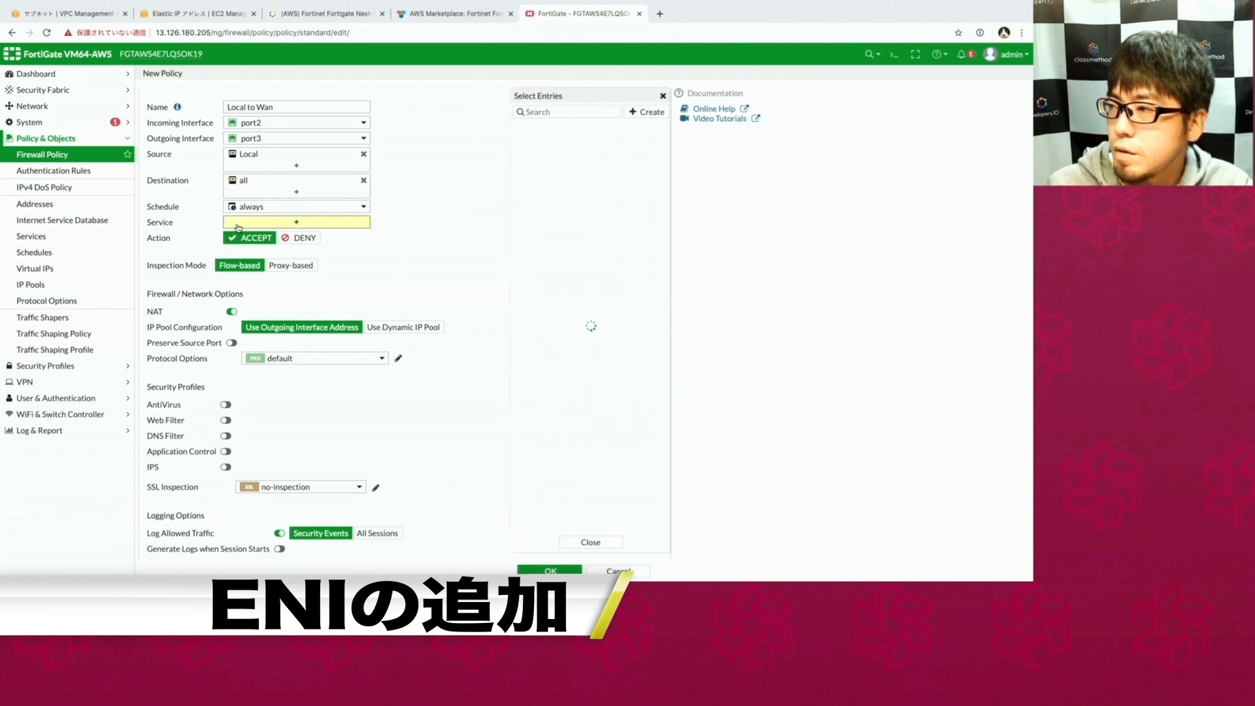
left_click(535, 154)
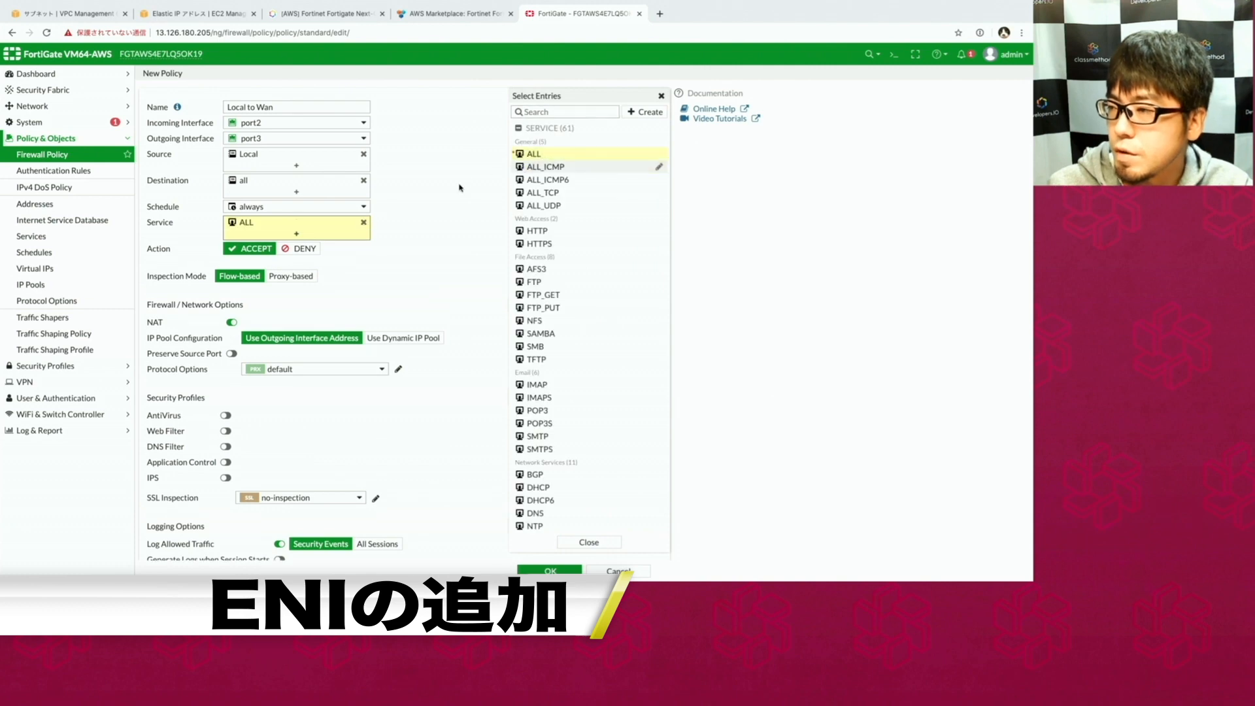
left_click(441, 197)
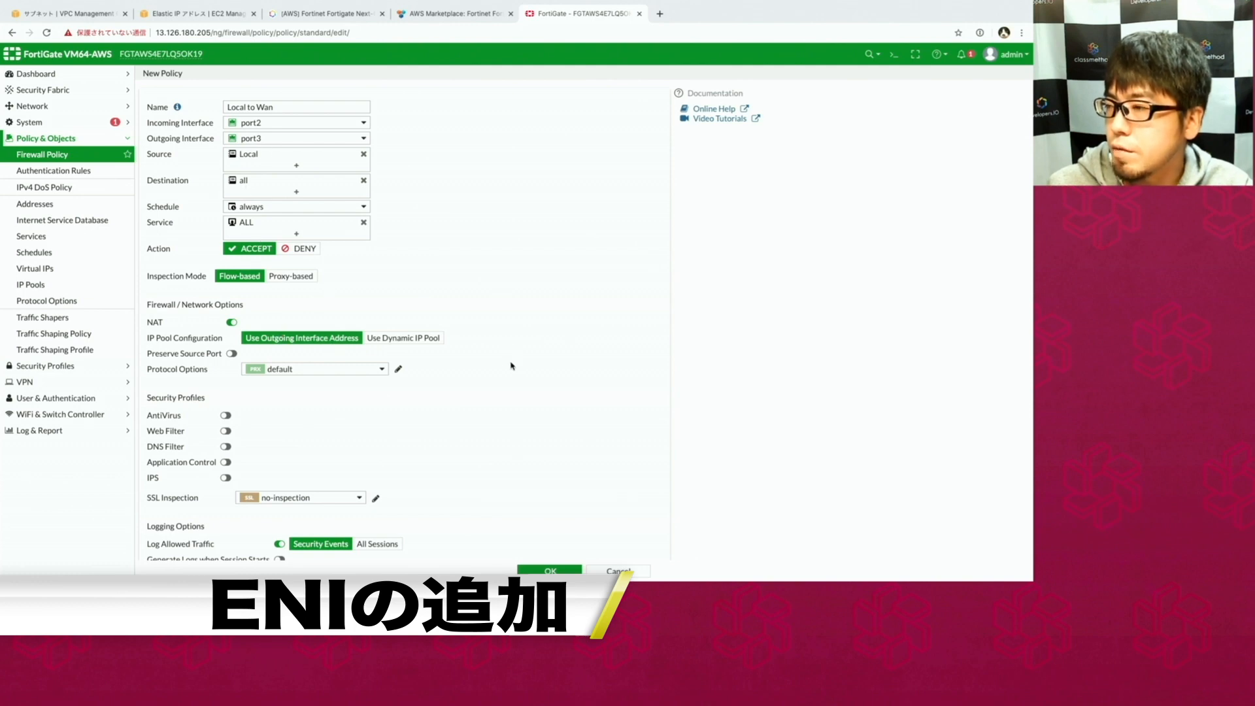
left_click(533, 568)
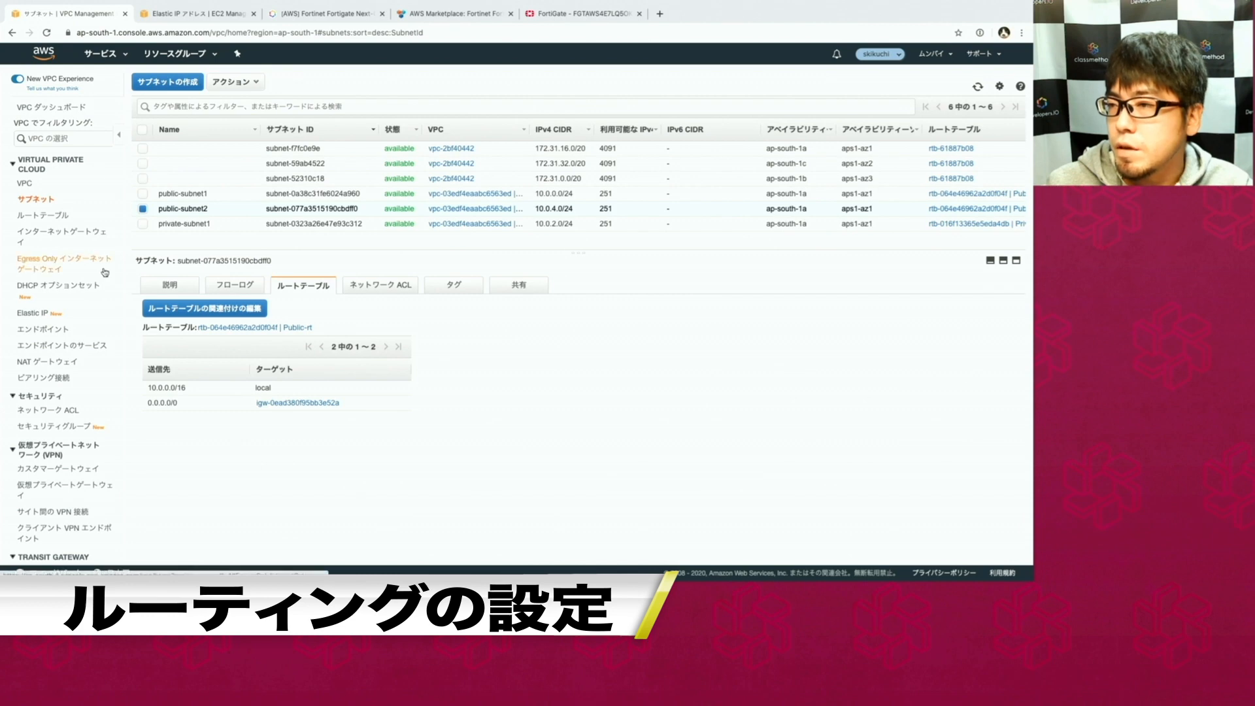
Select the Private-rt route table and start editing its routes.
left_click(58, 218)
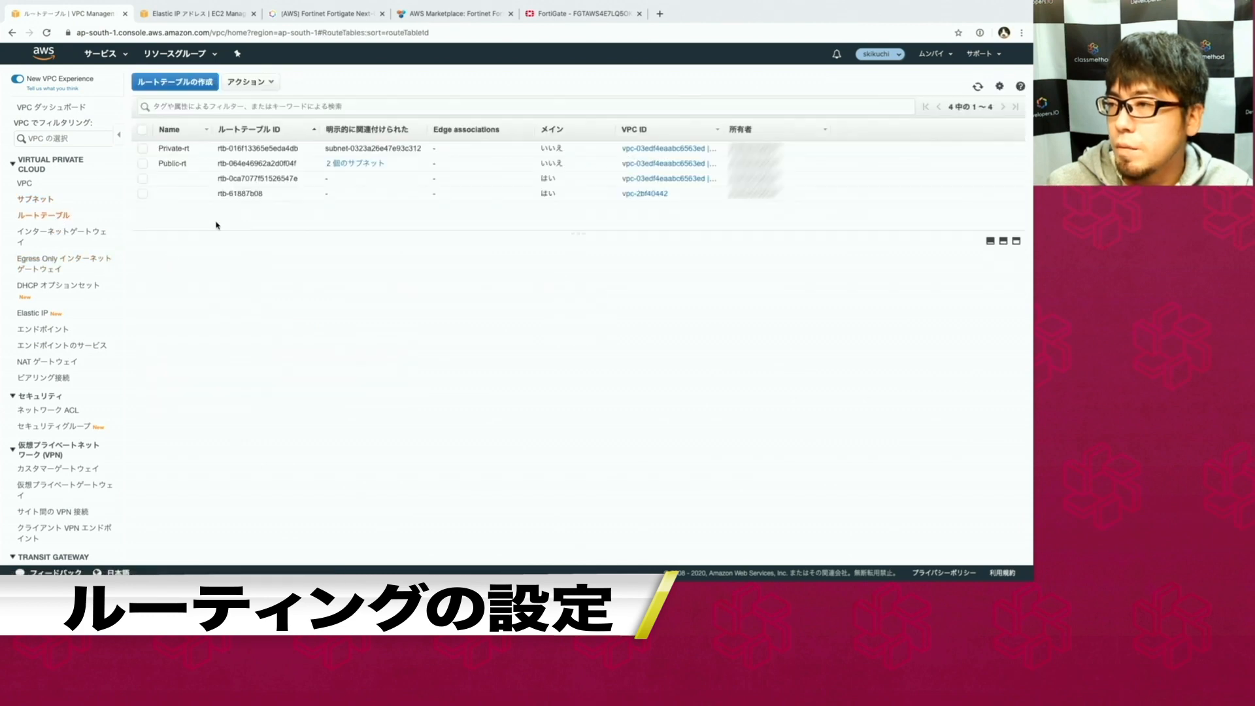
left_click(189, 149)
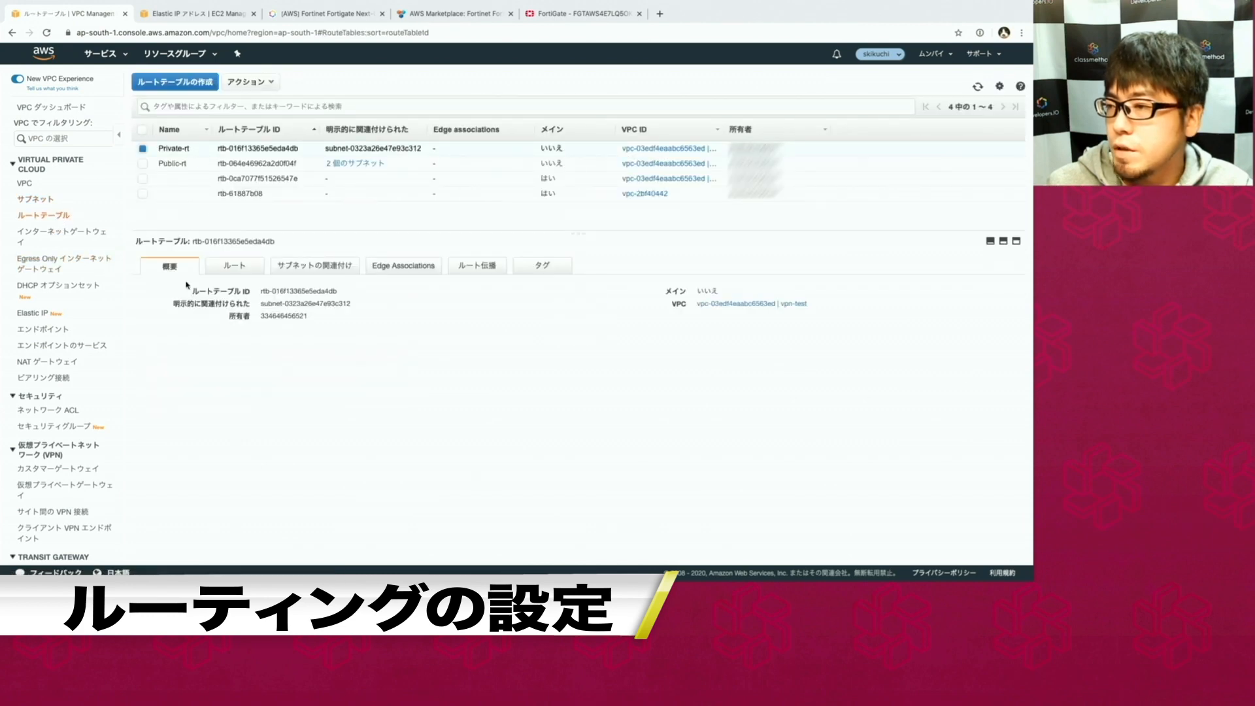
left_click(234, 268)
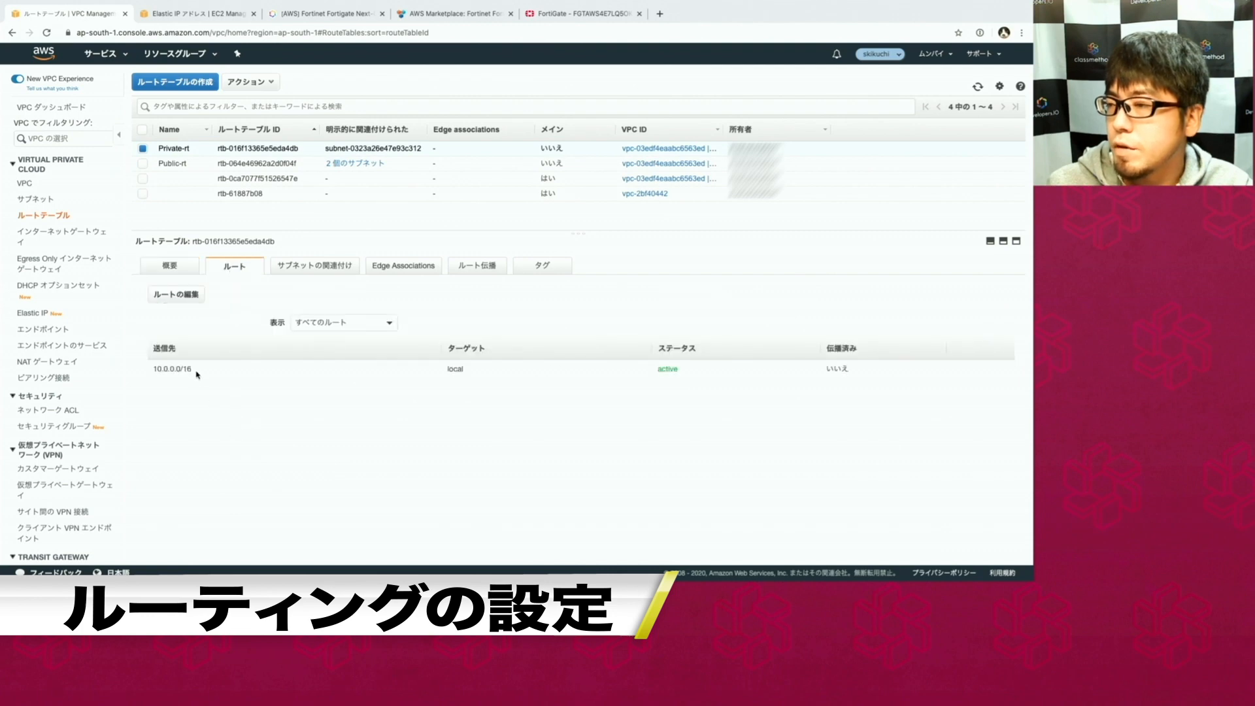
left_click(193, 296)
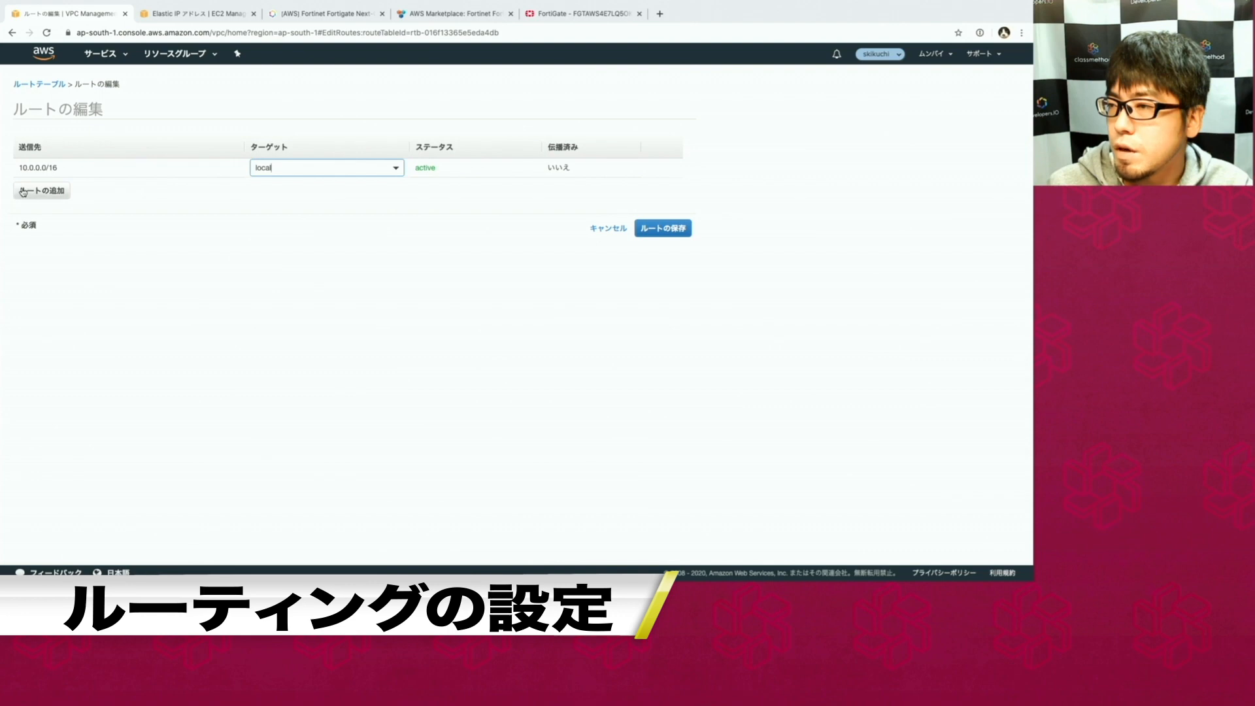
Add a 0.0.0.0/0 route row with a Network Interface target type.
left_click(45, 192)
type("0.0.0.0/0")
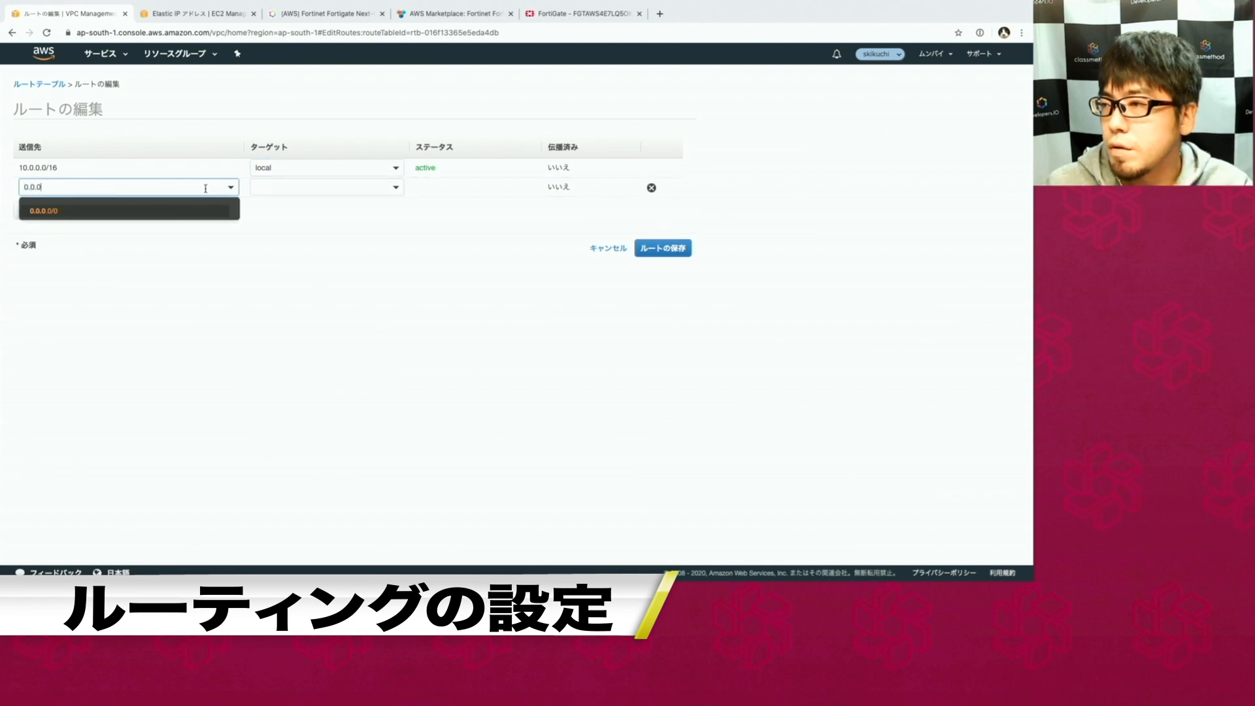
left_click(188, 210)
left_click(304, 190)
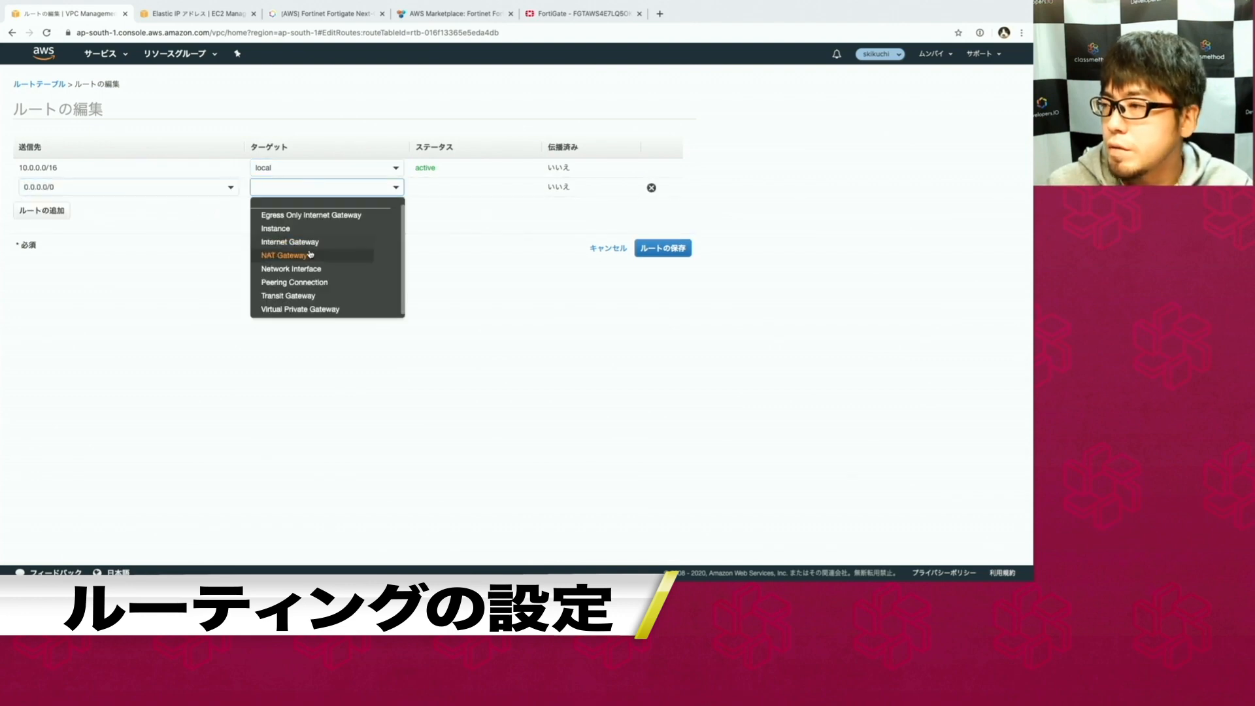
left_click(316, 272)
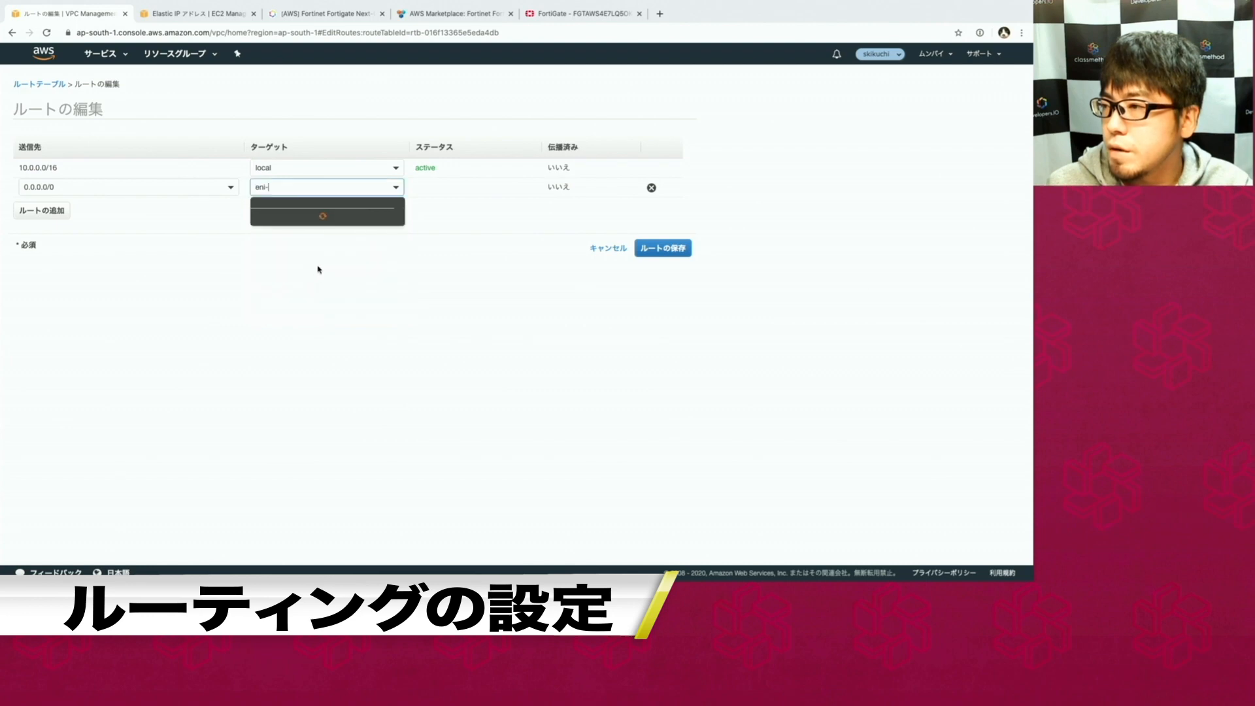
Copy interface ID eni-04fb2d6b07b96f549 from EC2, set it as the target, and save routes.
left_click(193, 13)
left_click(65, 447)
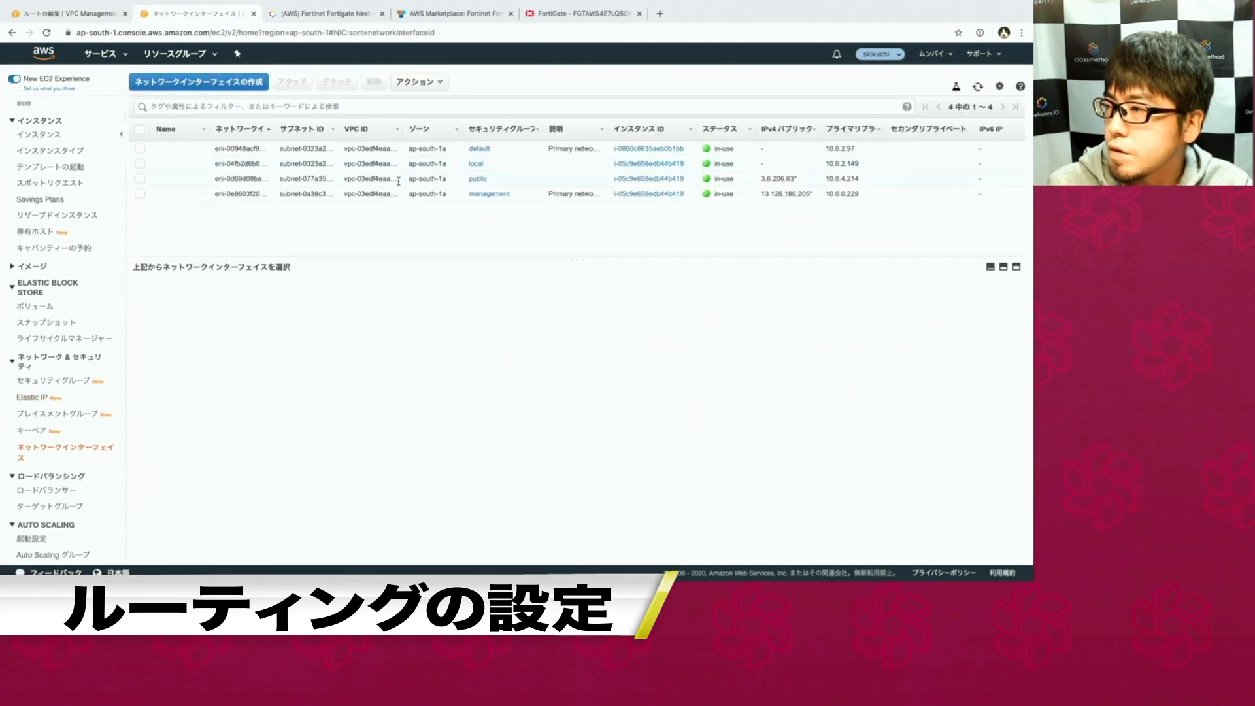
left_click(417, 164)
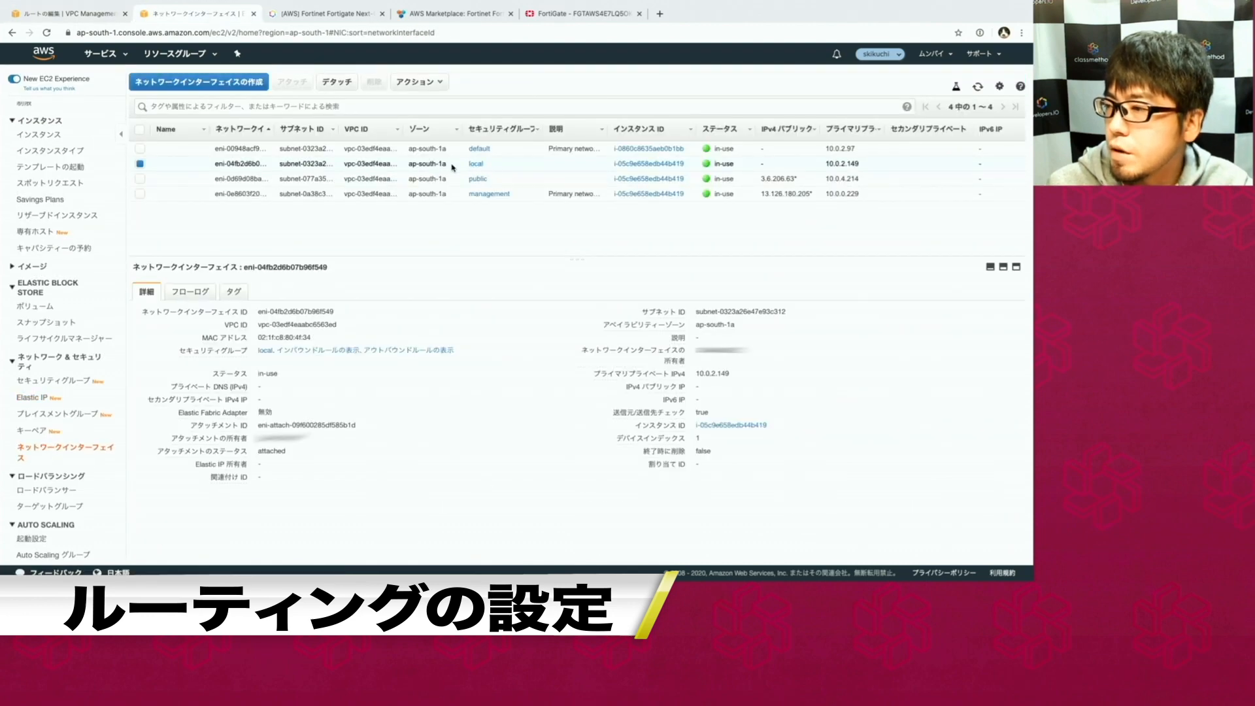
left_click(342, 314)
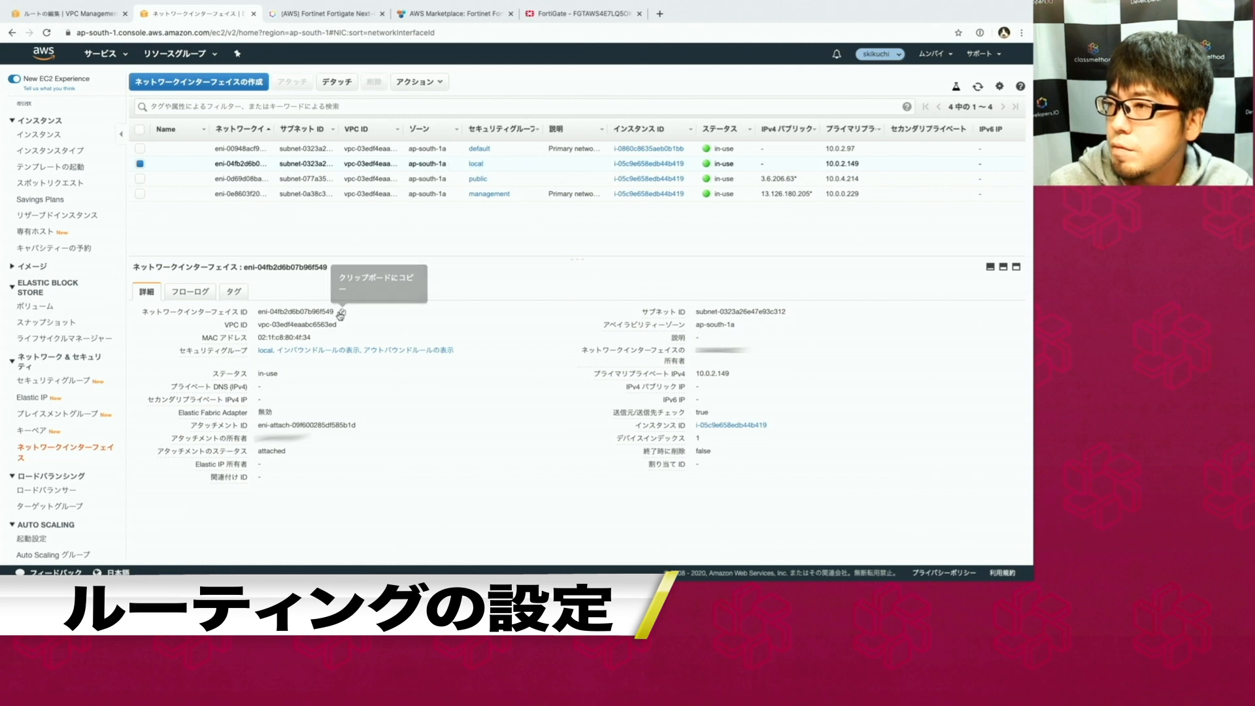
left_click(66, 13)
key("super+v")
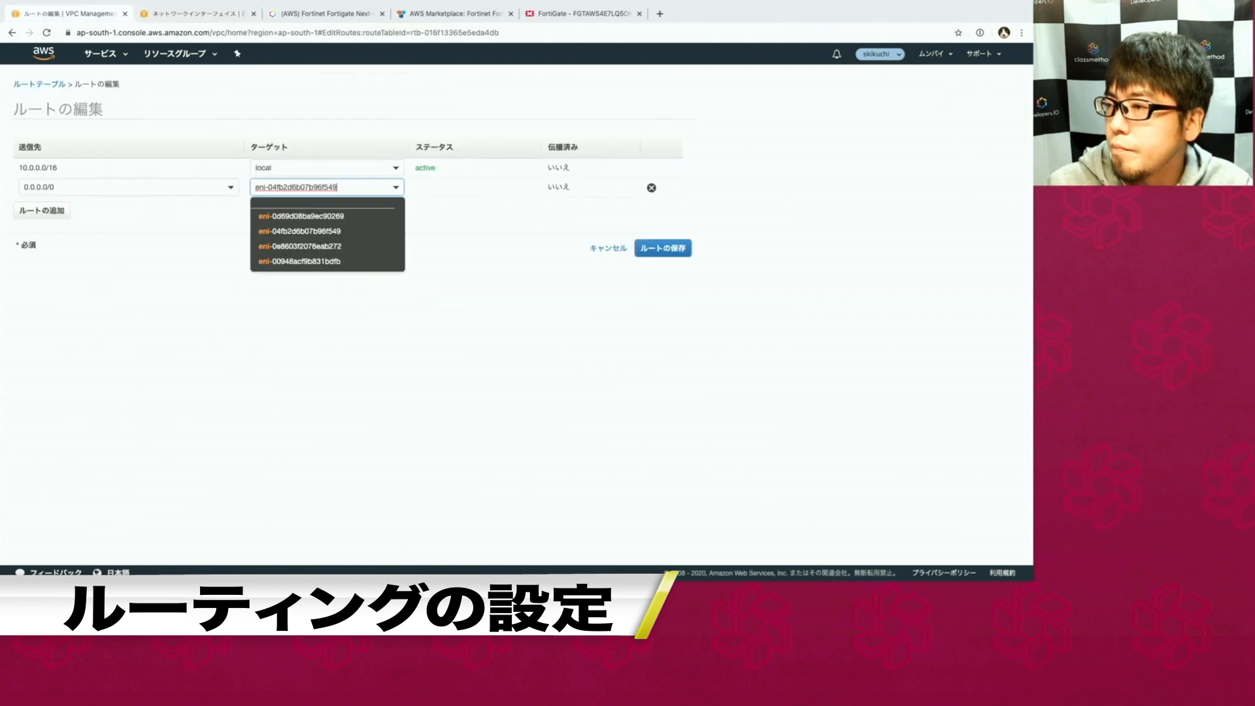
left_click(308, 216)
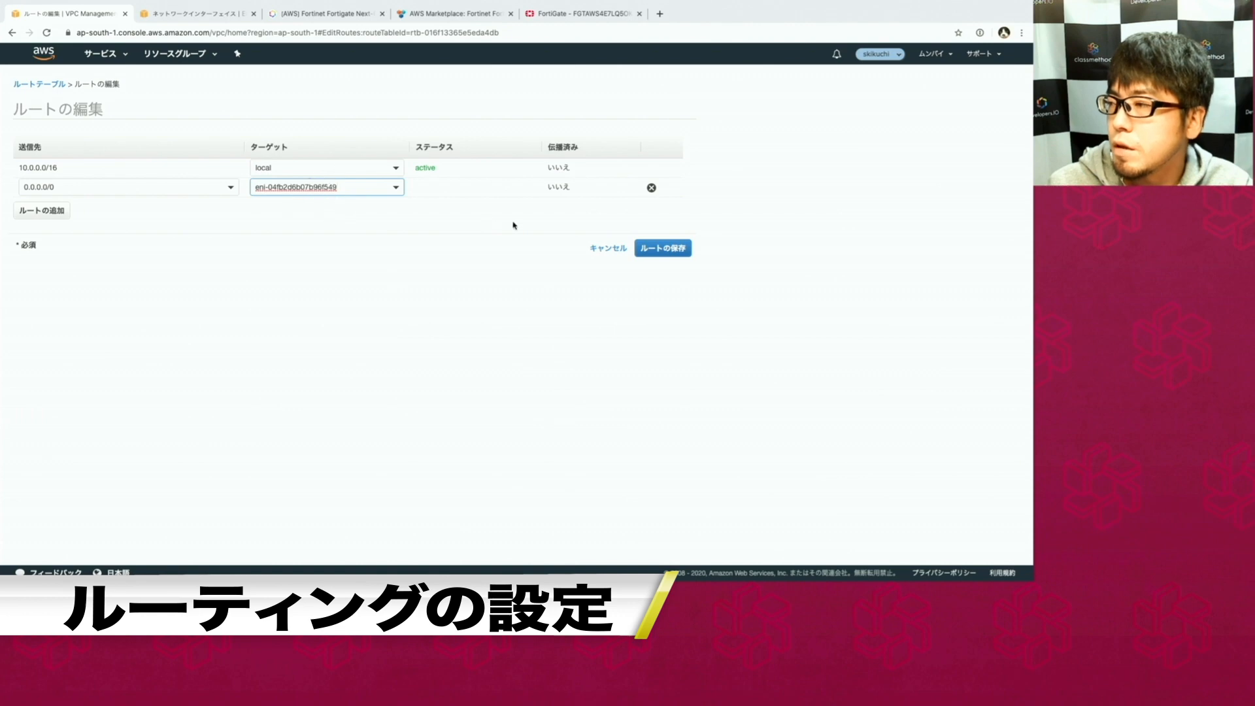
left_click(646, 257)
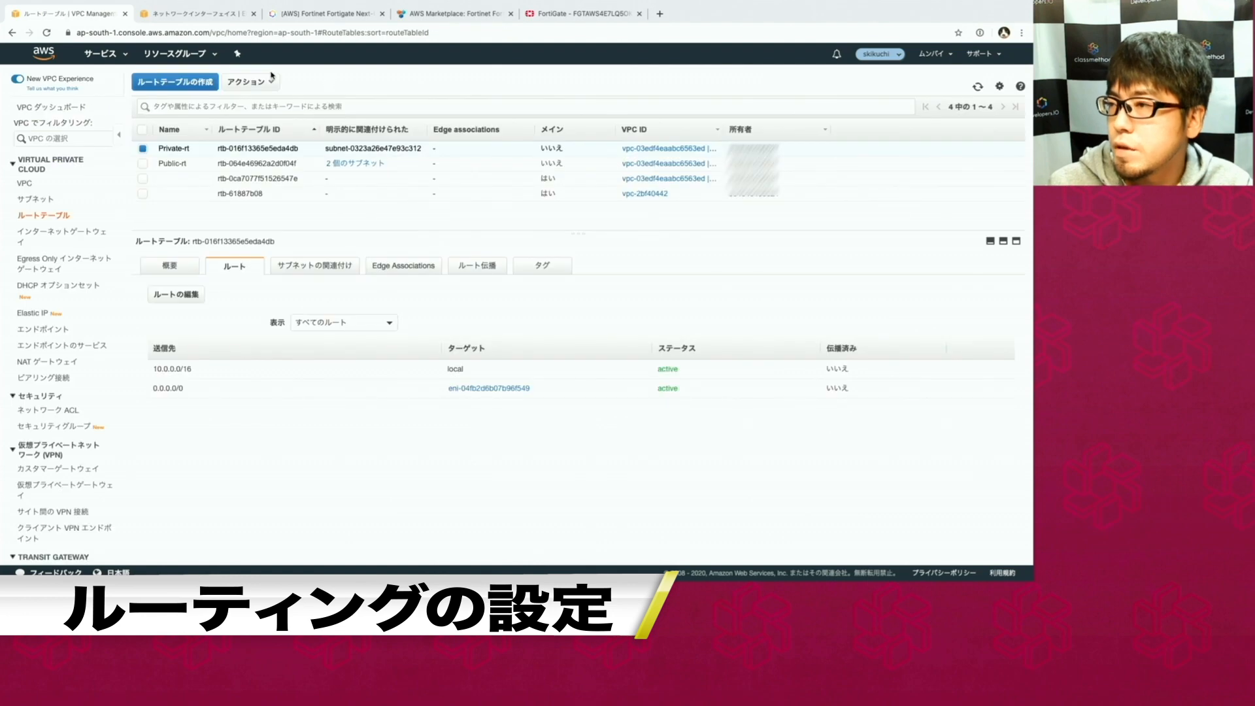
Disable source/destination check on eni-04fb2d6b07b96f549 and confirm it now reads false.
left_click(194, 13)
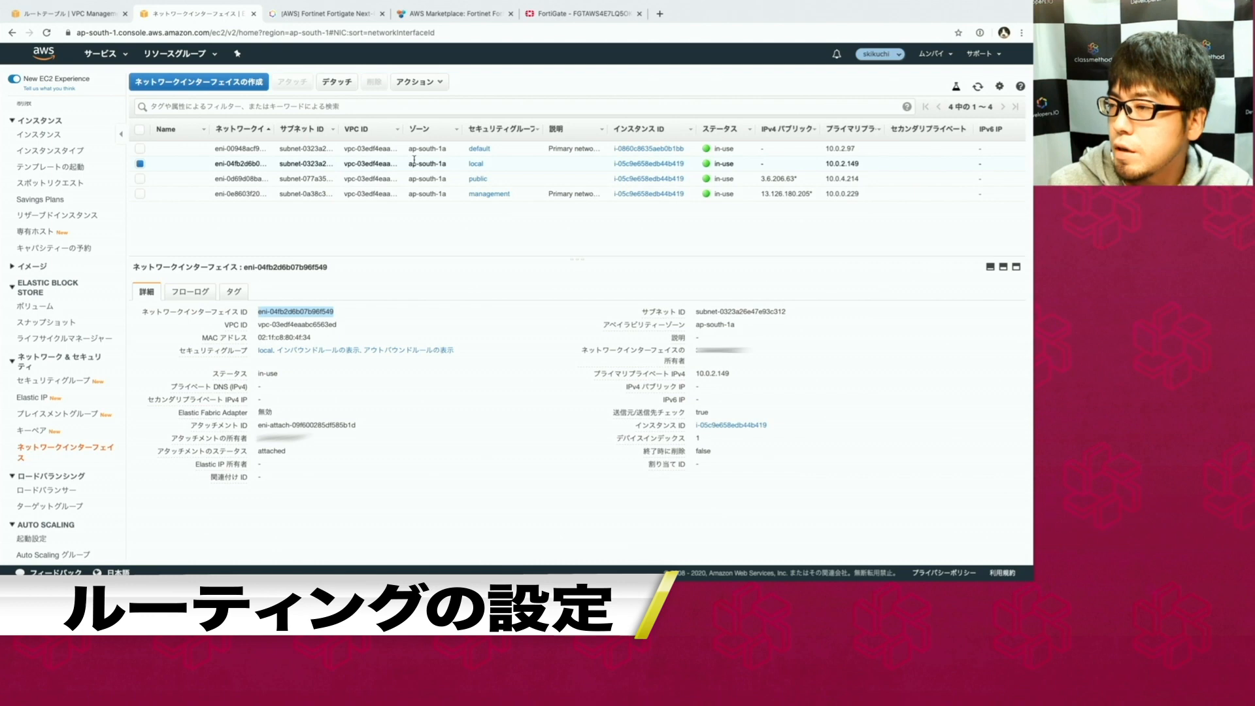
left_click(396, 295)
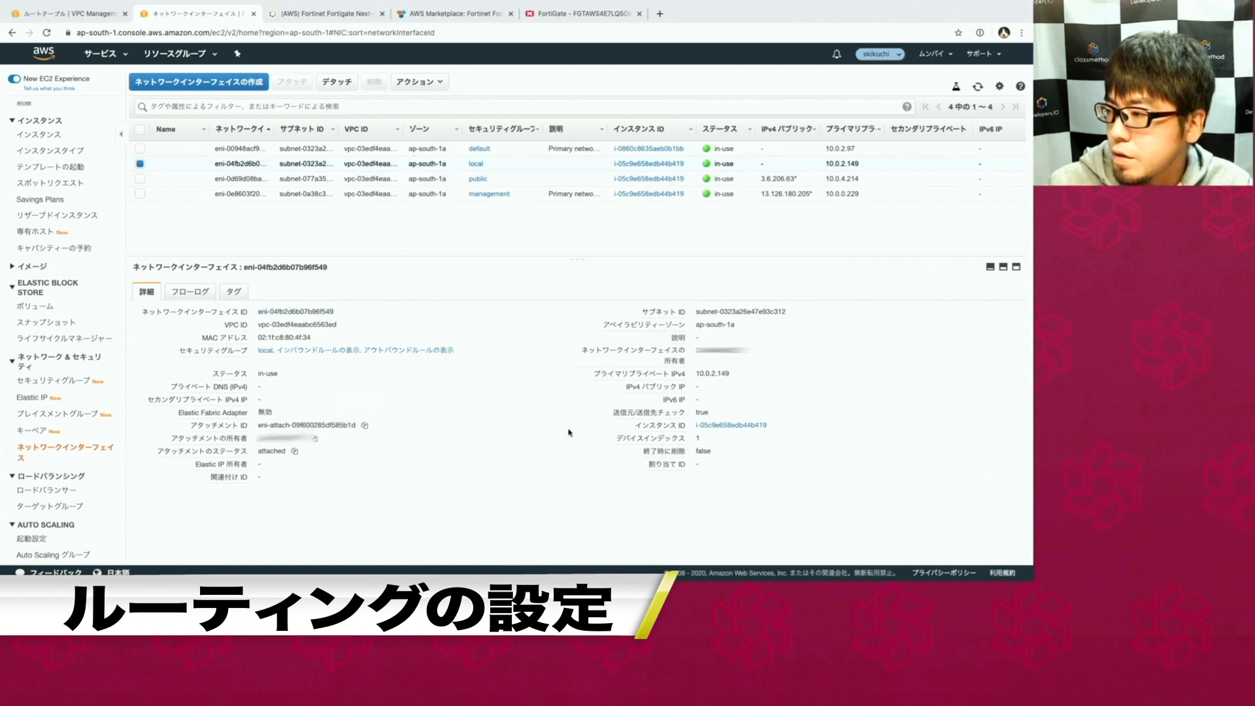
left_click_drag(613, 413, 682, 415)
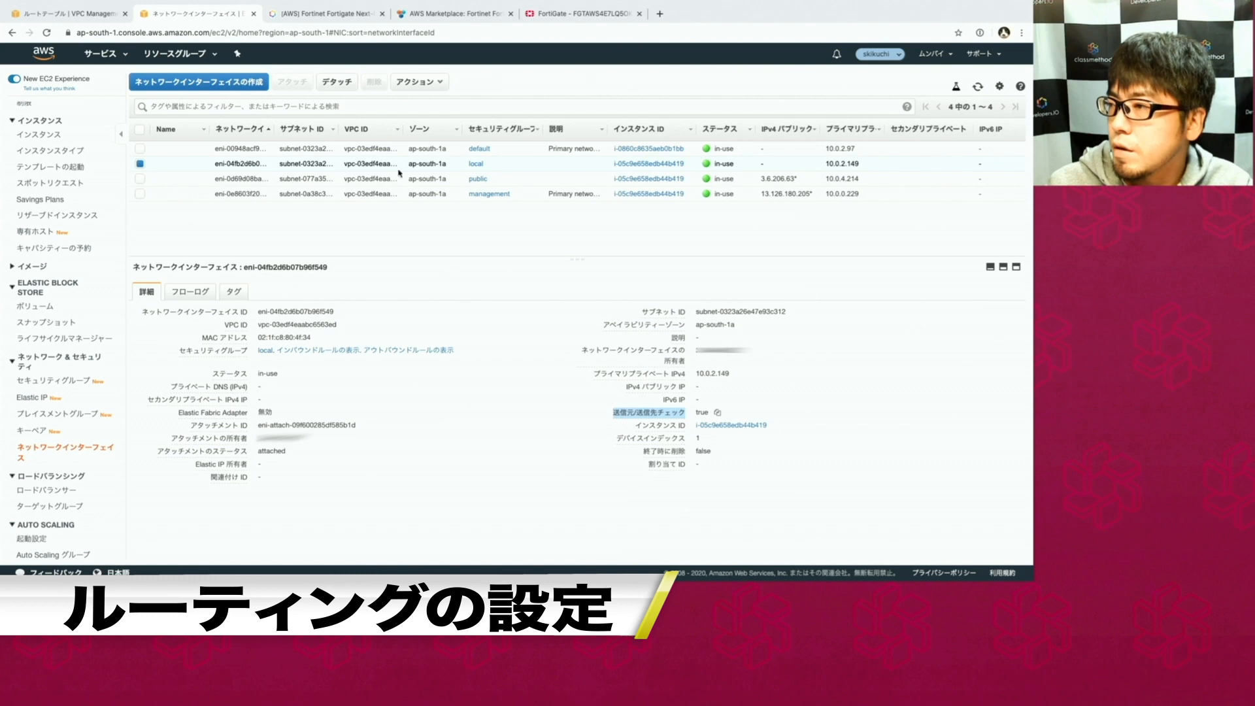
left_click(405, 82)
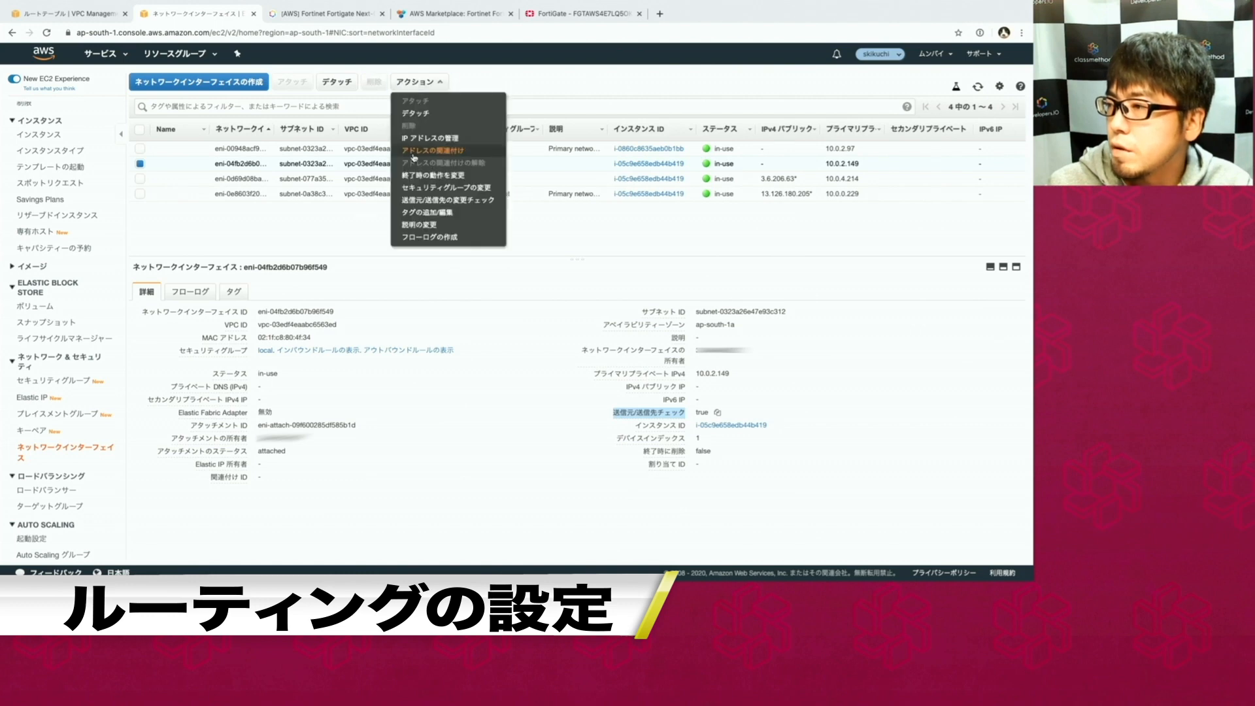
left_click(416, 200)
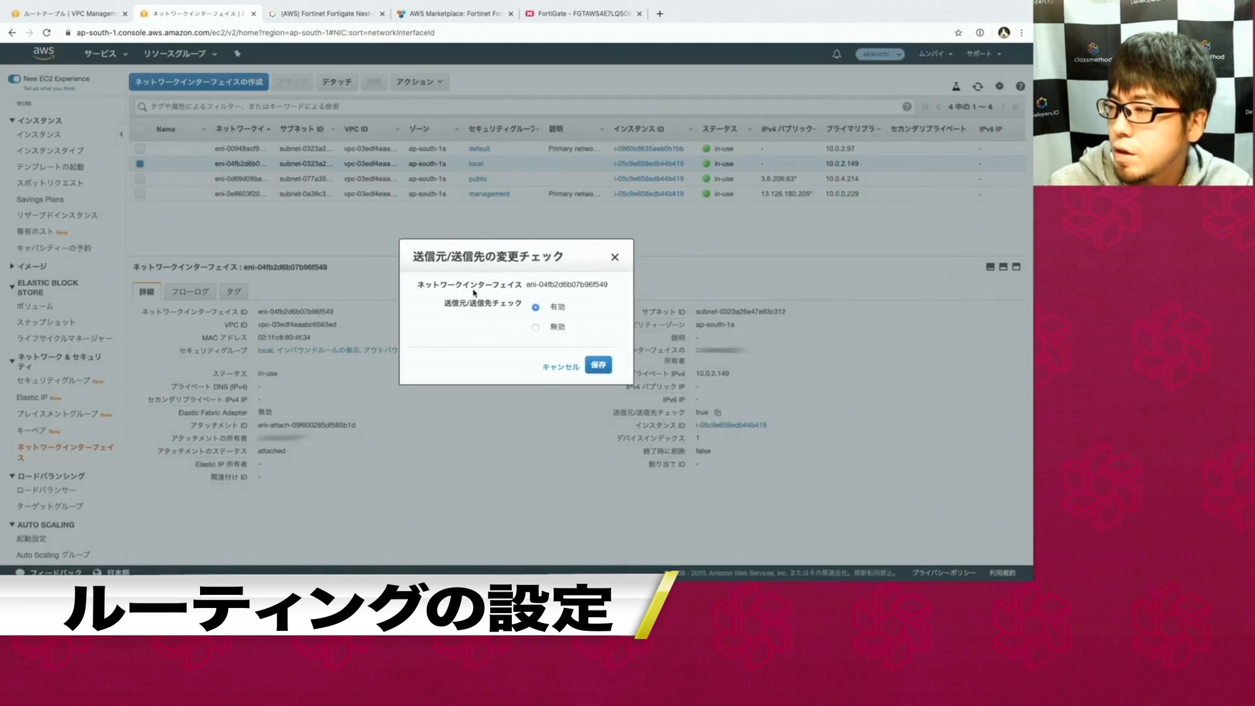
left_click(536, 328)
left_click(591, 370)
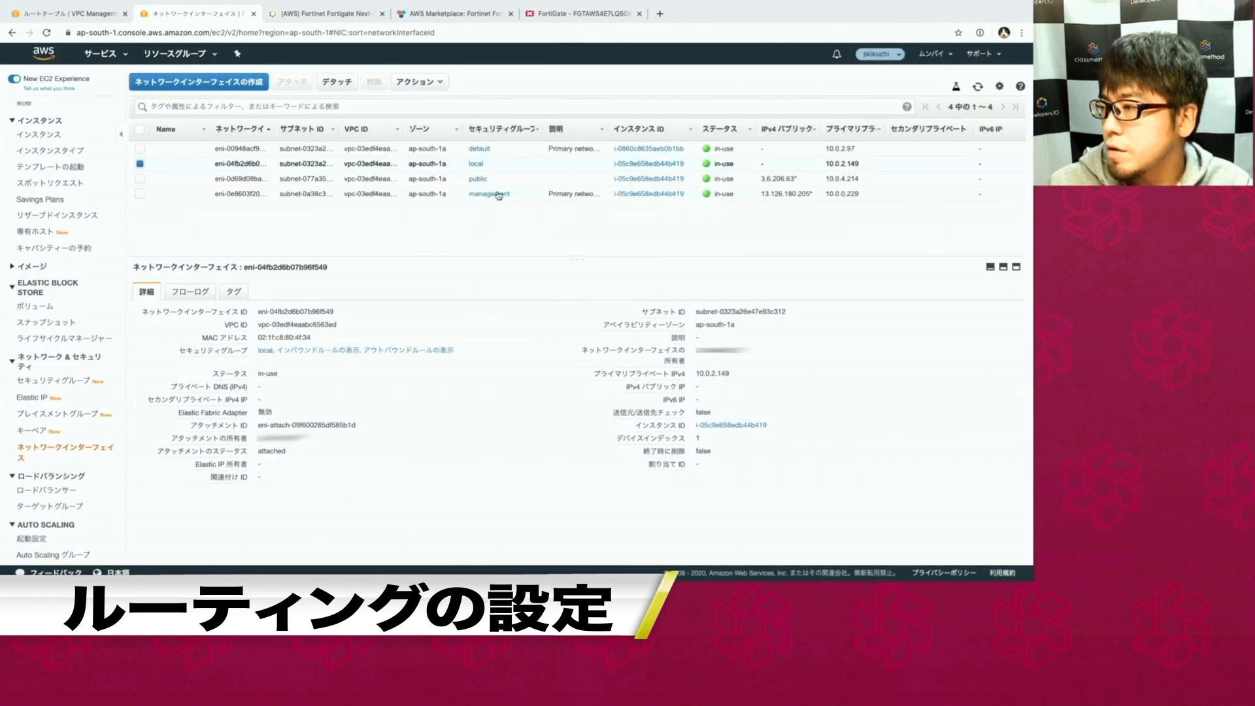
triple_click(511, 348)
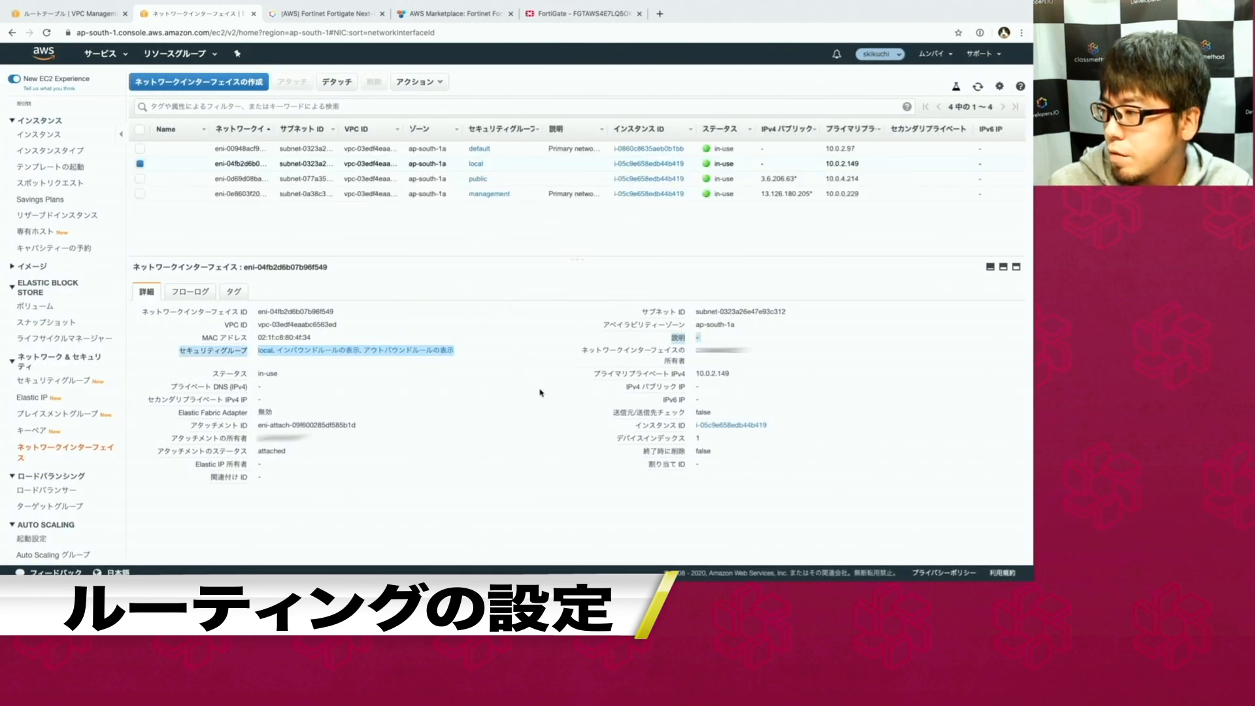
left_click_drag(618, 423, 717, 418)
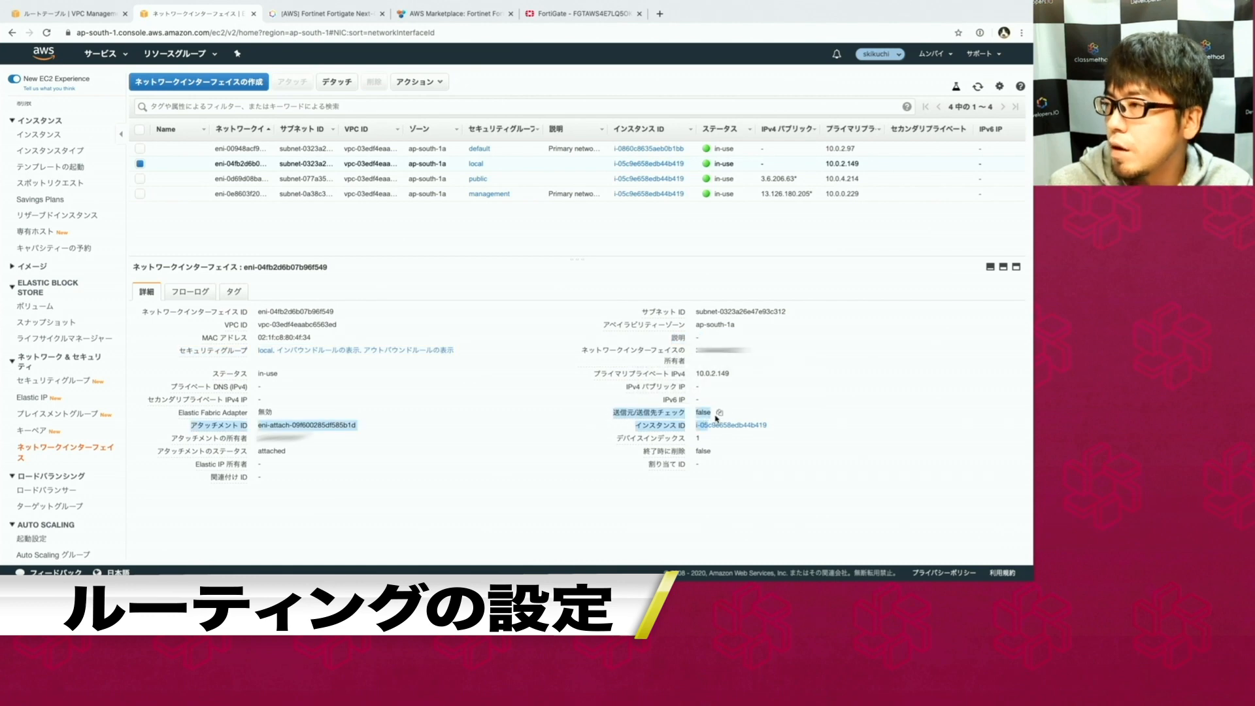
left_click(719, 392)
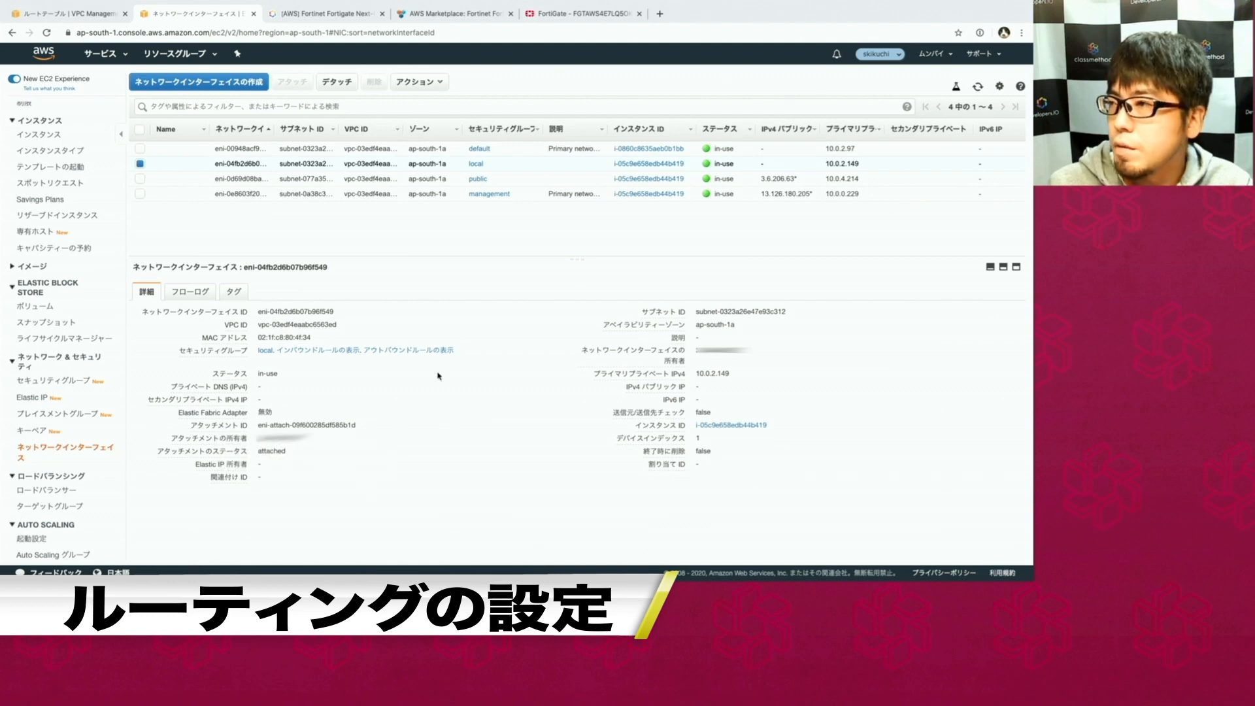
left_click(455, 14)
Back in FortiGate, open User & Authentication > User Definition.
left_click(548, 14)
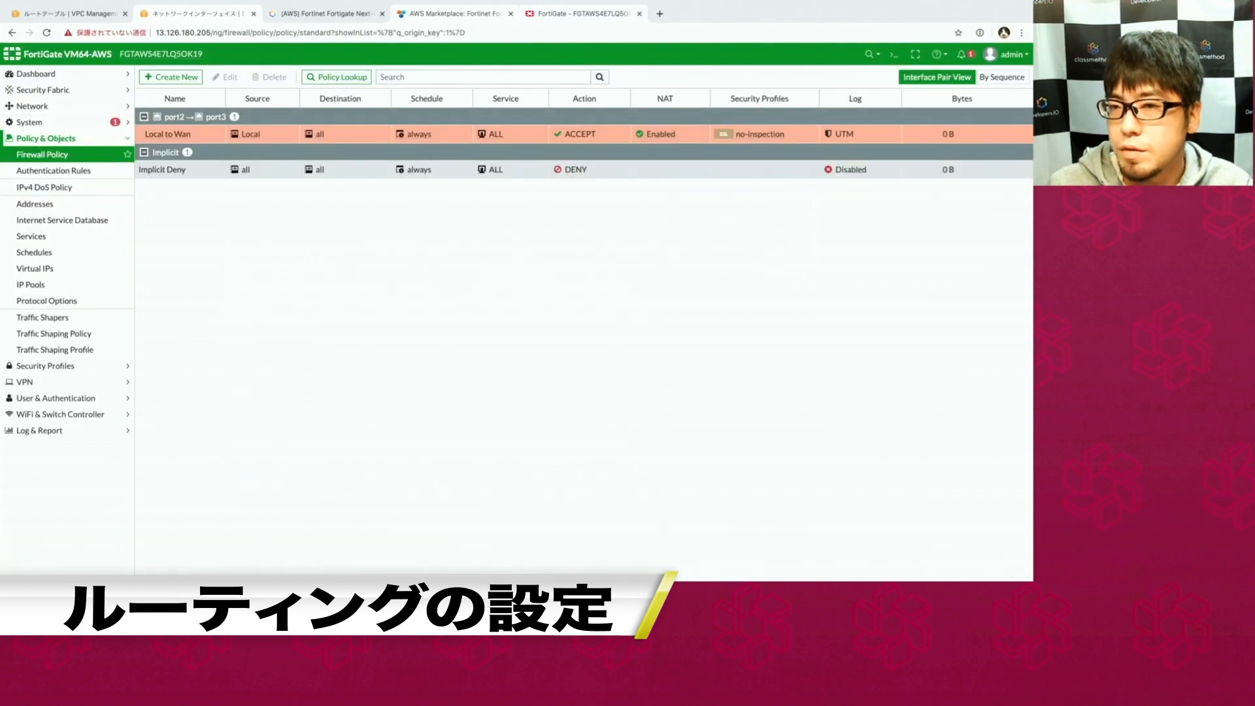
left_click(78, 400)
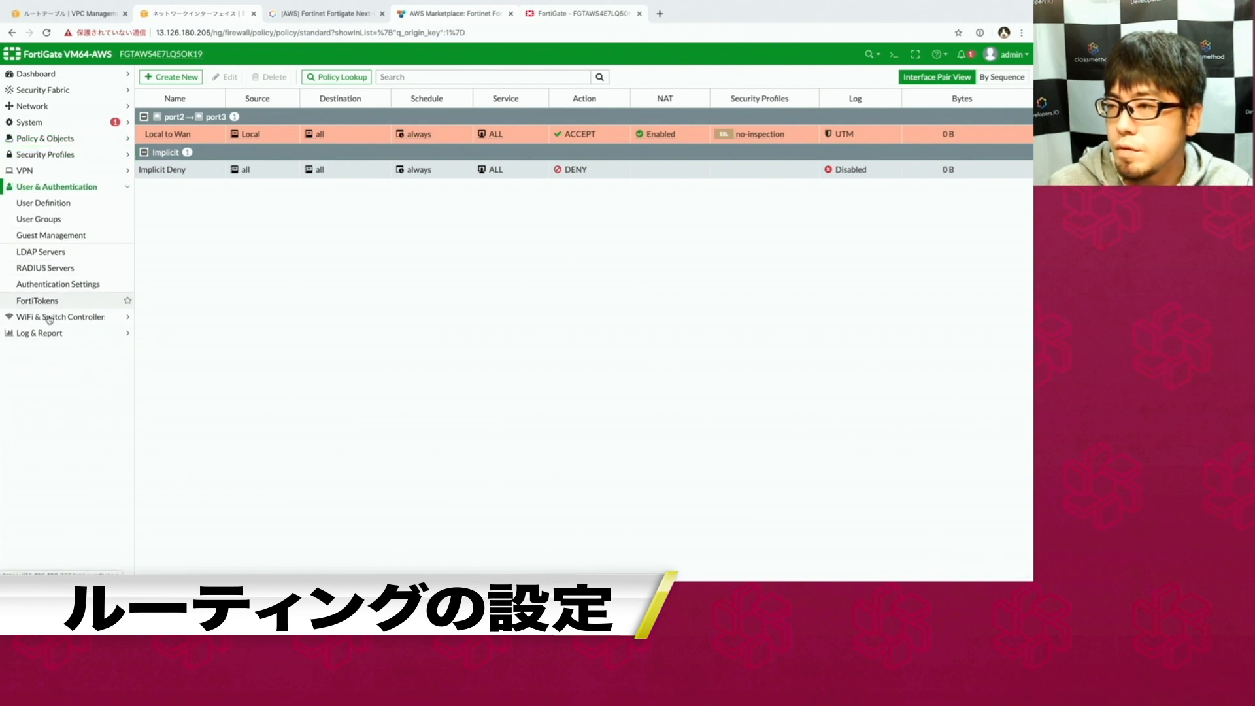
left_click(110, 203)
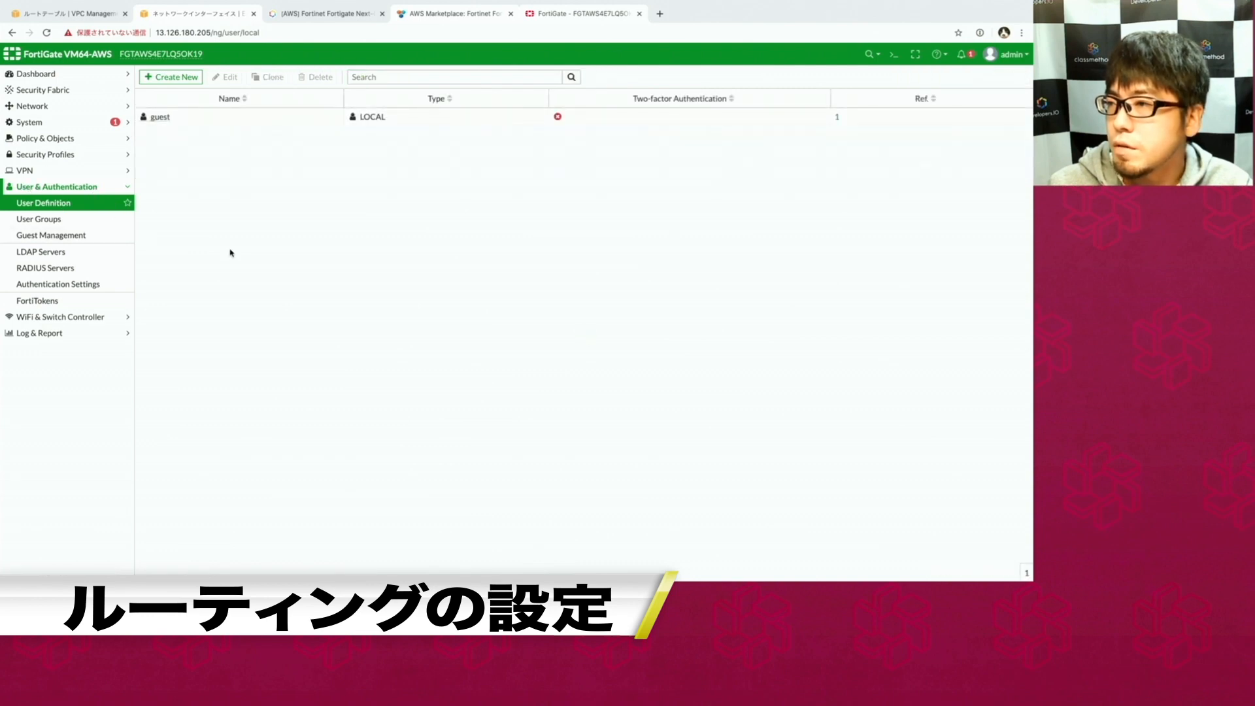
Create a Local User with a username and password, skip contact info, and submit it.
left_click(172, 77)
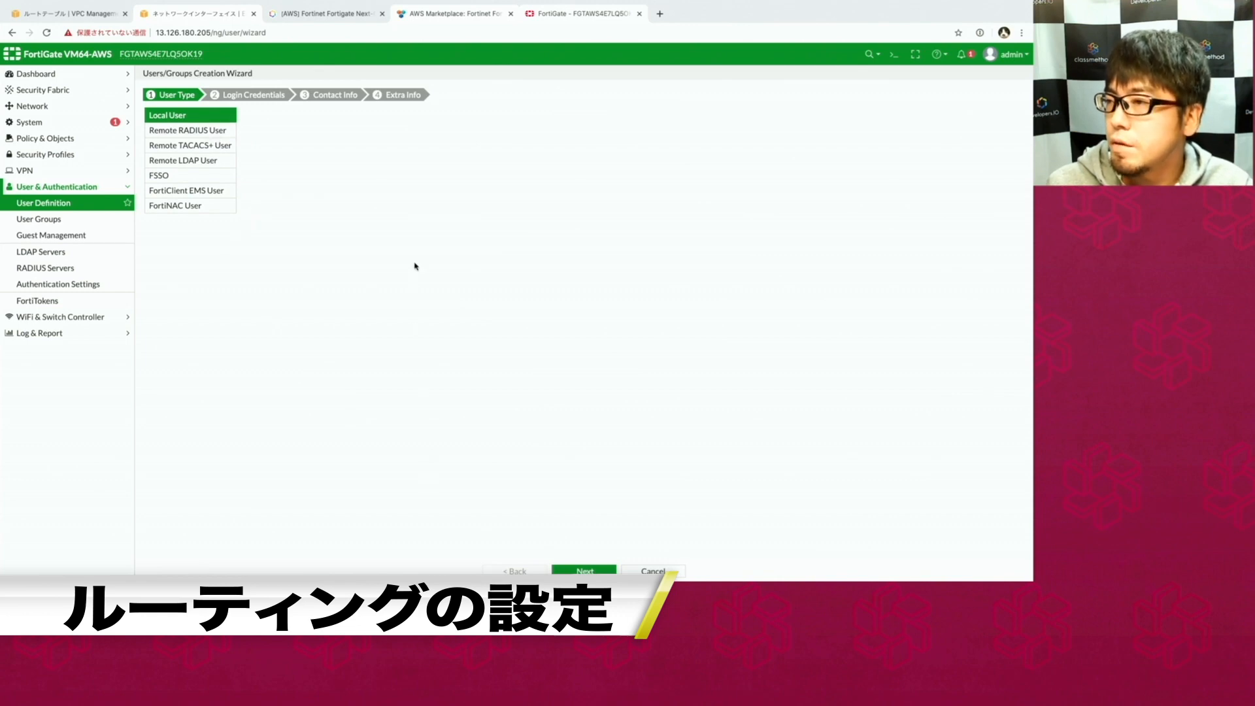
left_click(584, 570)
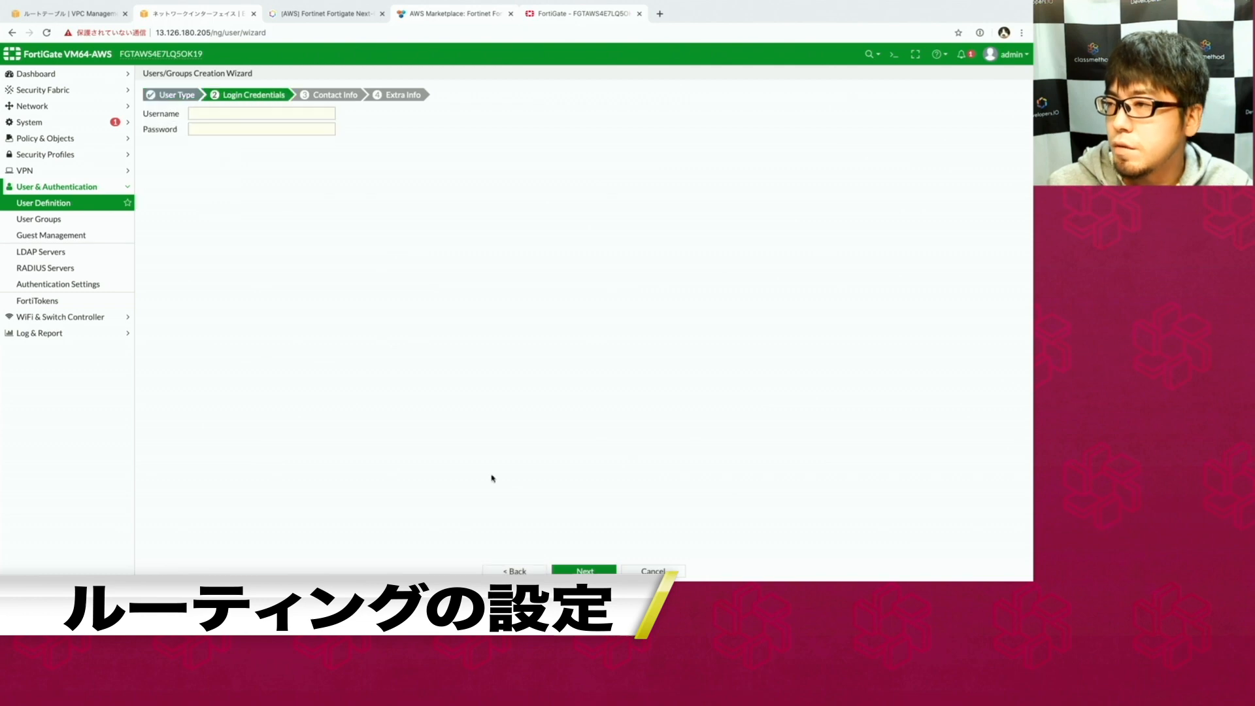
left_click(304, 114)
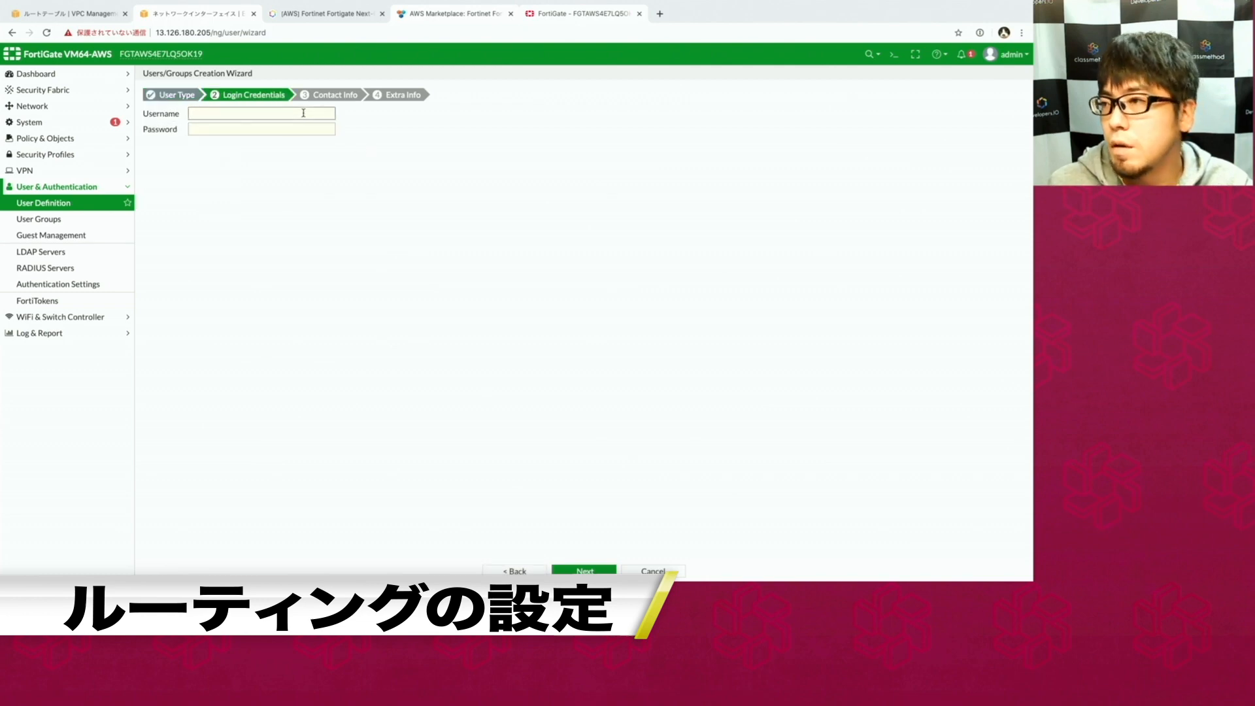
key("Tab")
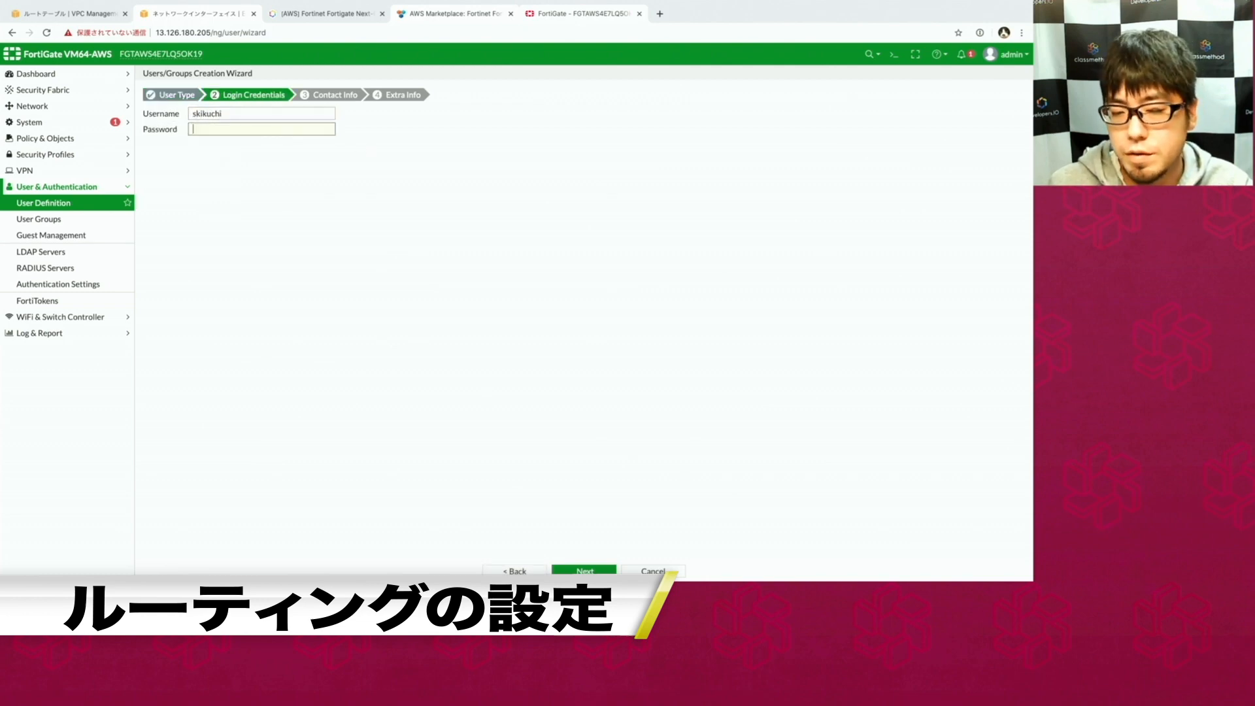
type("••••••••••••")
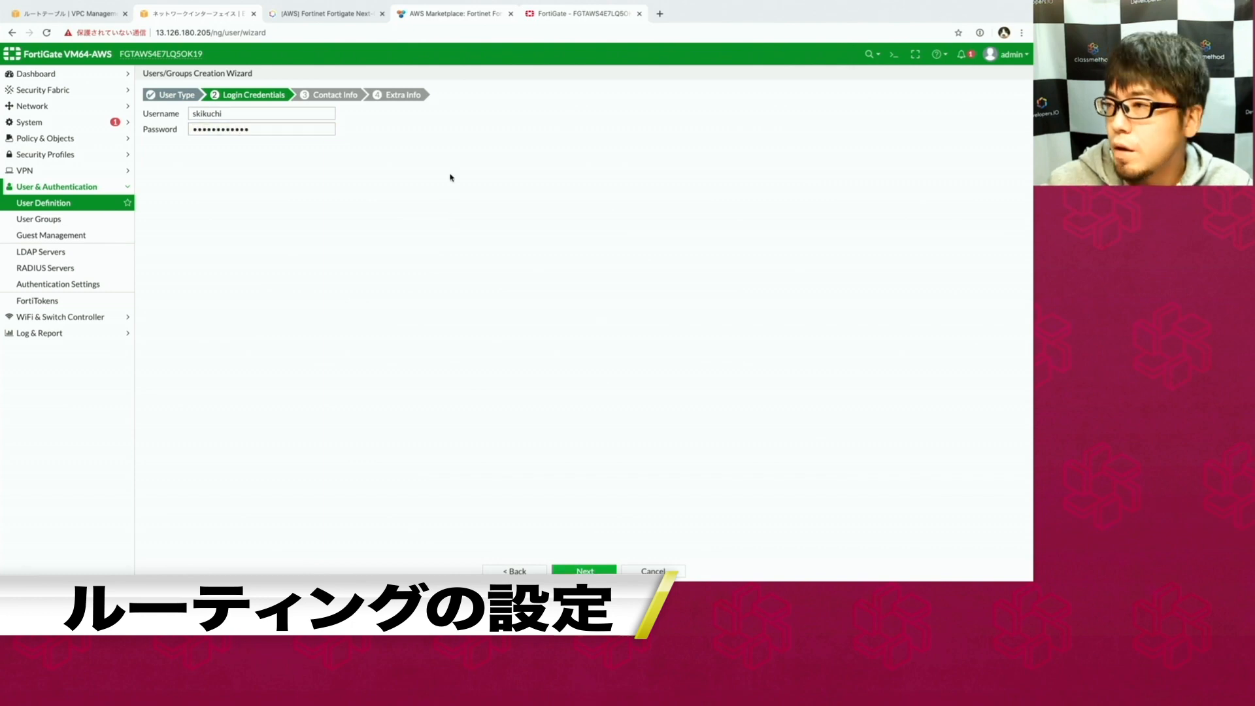
key("Return")
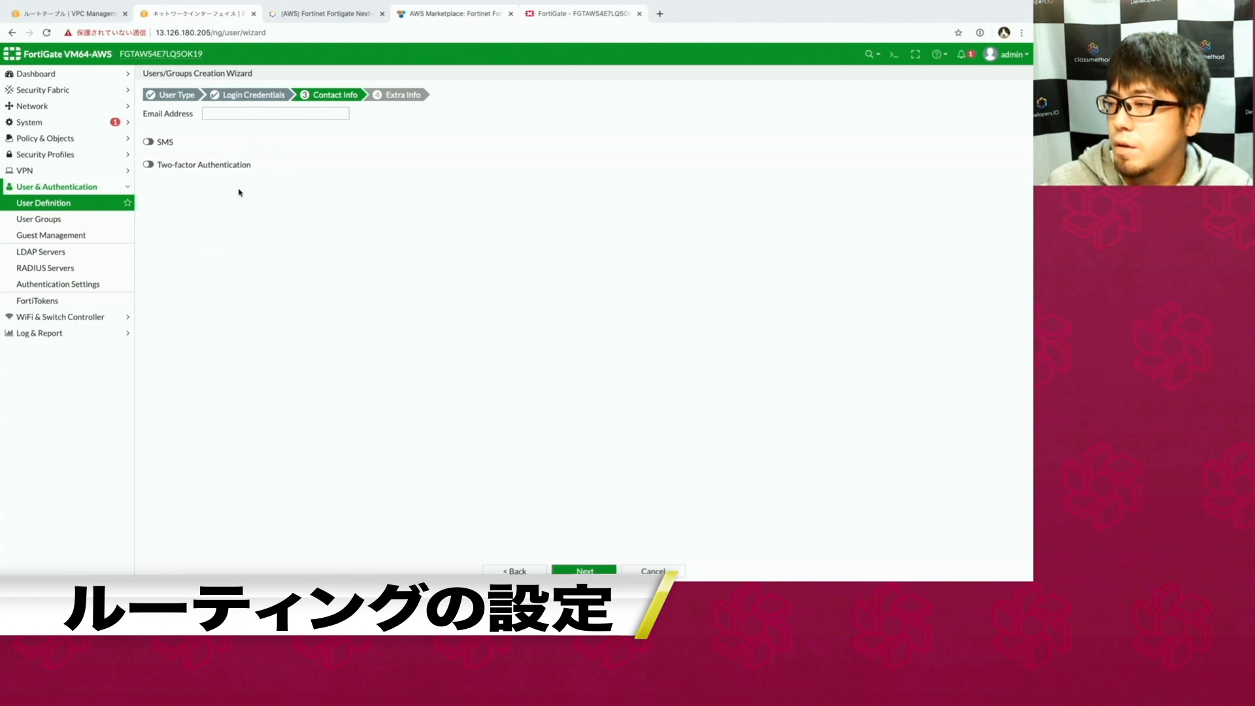
left_click(584, 570)
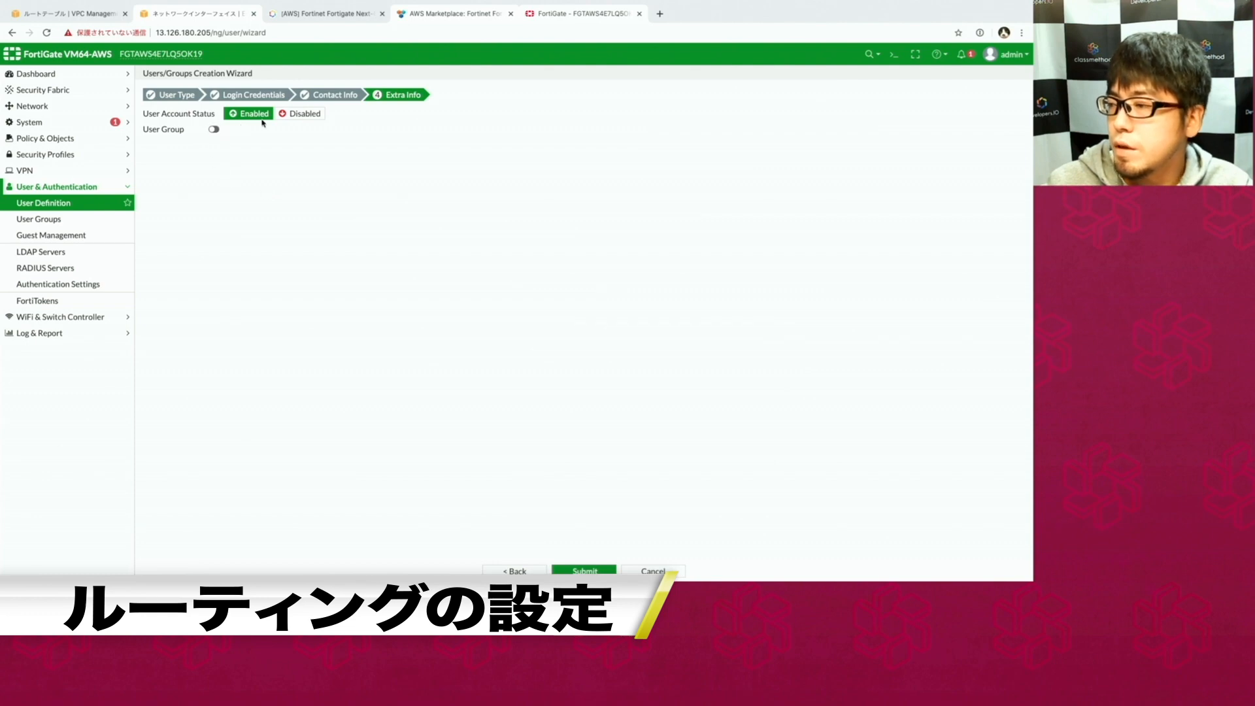
left_click(584, 570)
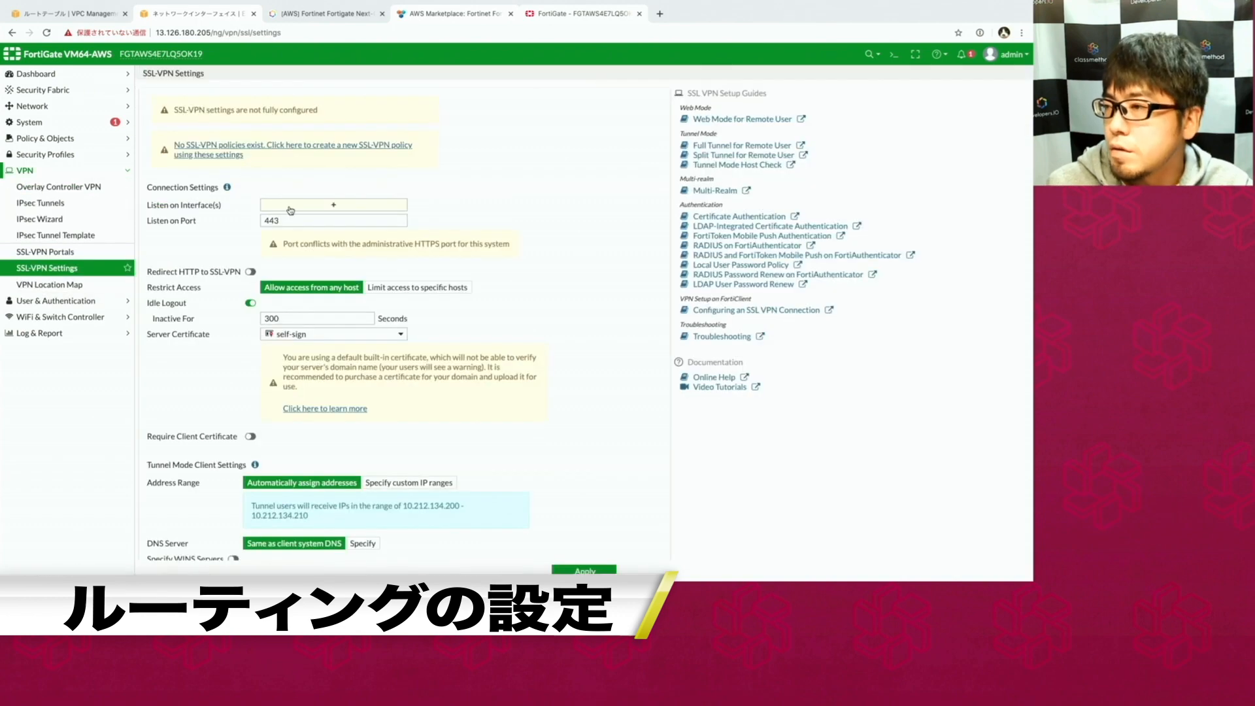
Set SSL-VPN to listen on port3 and review the tunnel range 10.212.134.200 - 10.212.134.210.
left_click(284, 209)
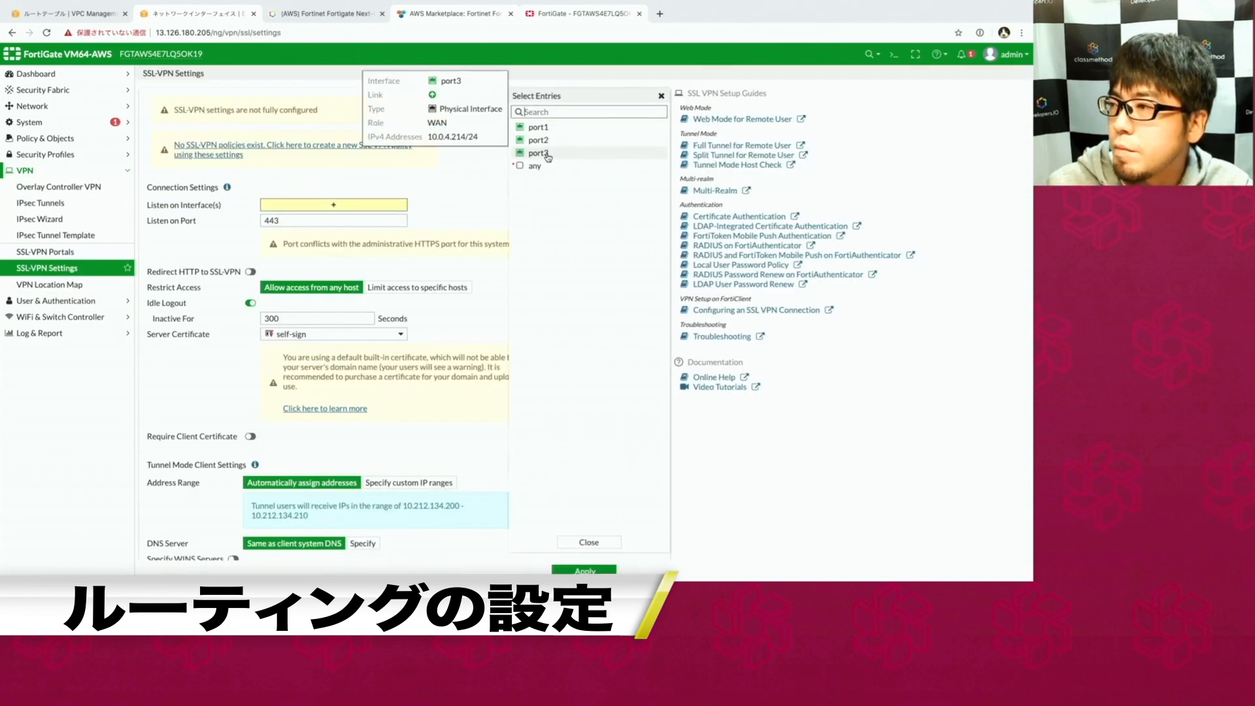
left_click(538, 153)
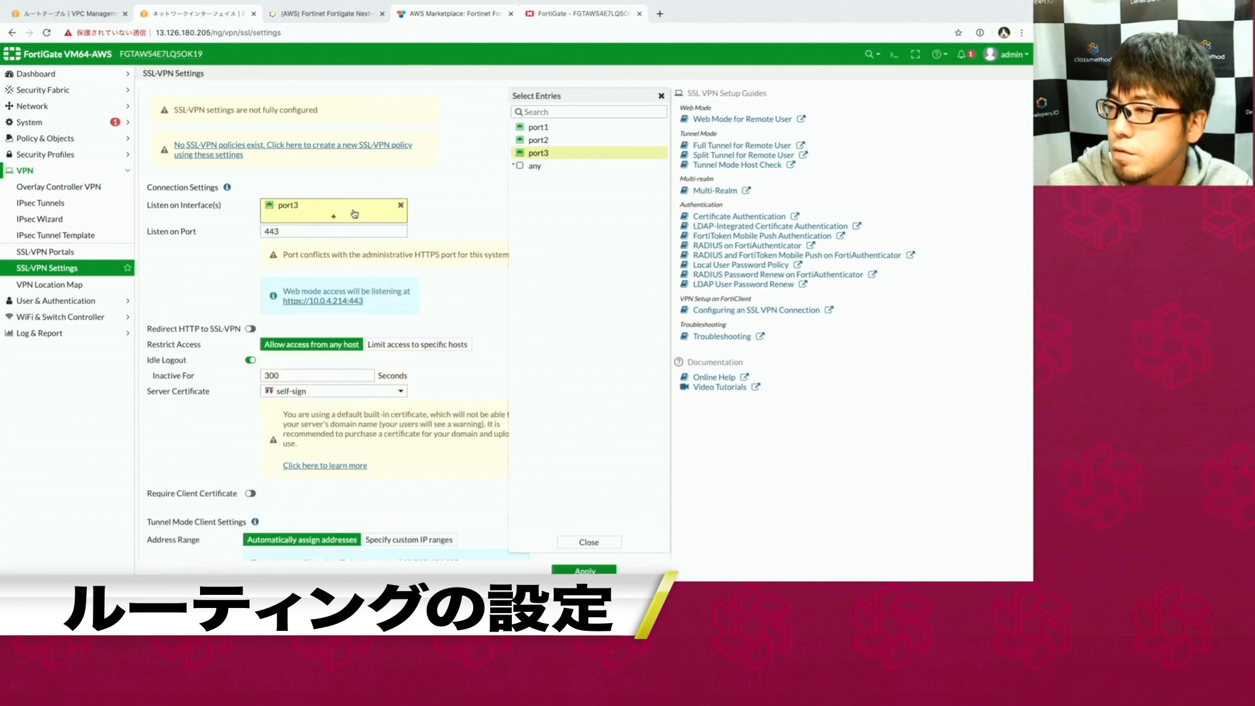
scroll(275, 291, "down", 1)
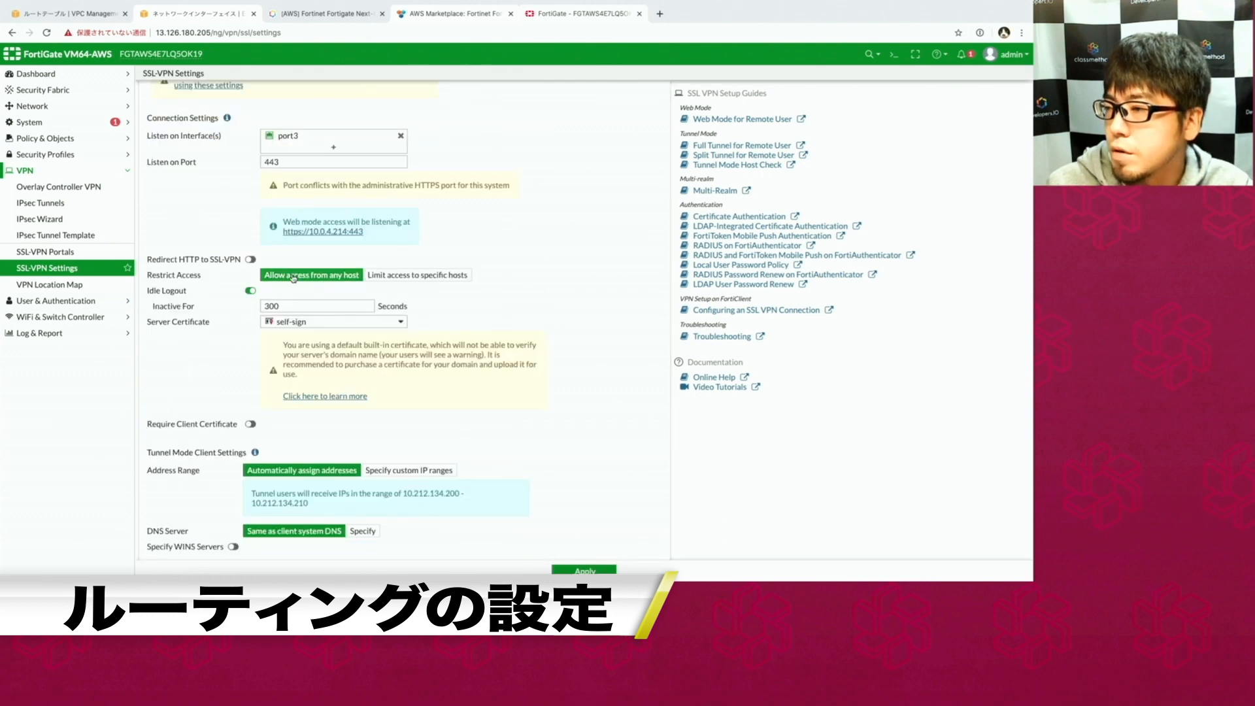
scroll(225, 345, "down", 2)
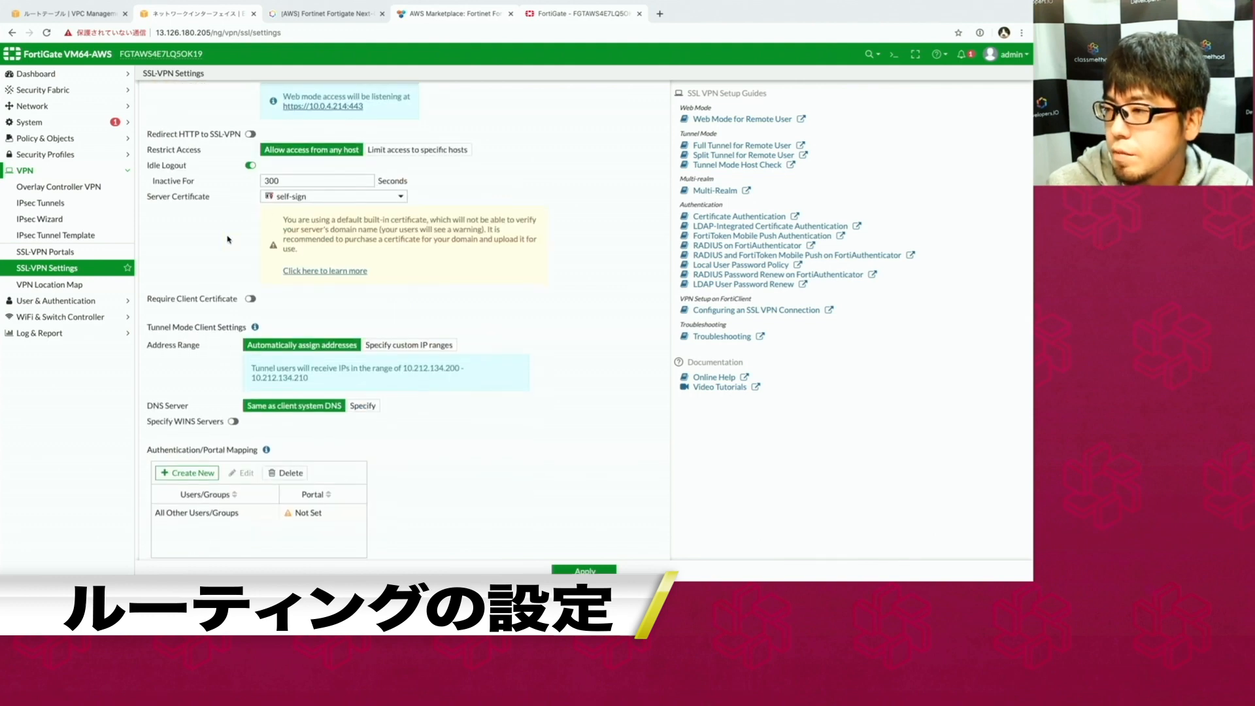
scroll(178, 412, "down", 1)
scroll(178, 412, "down", 1)
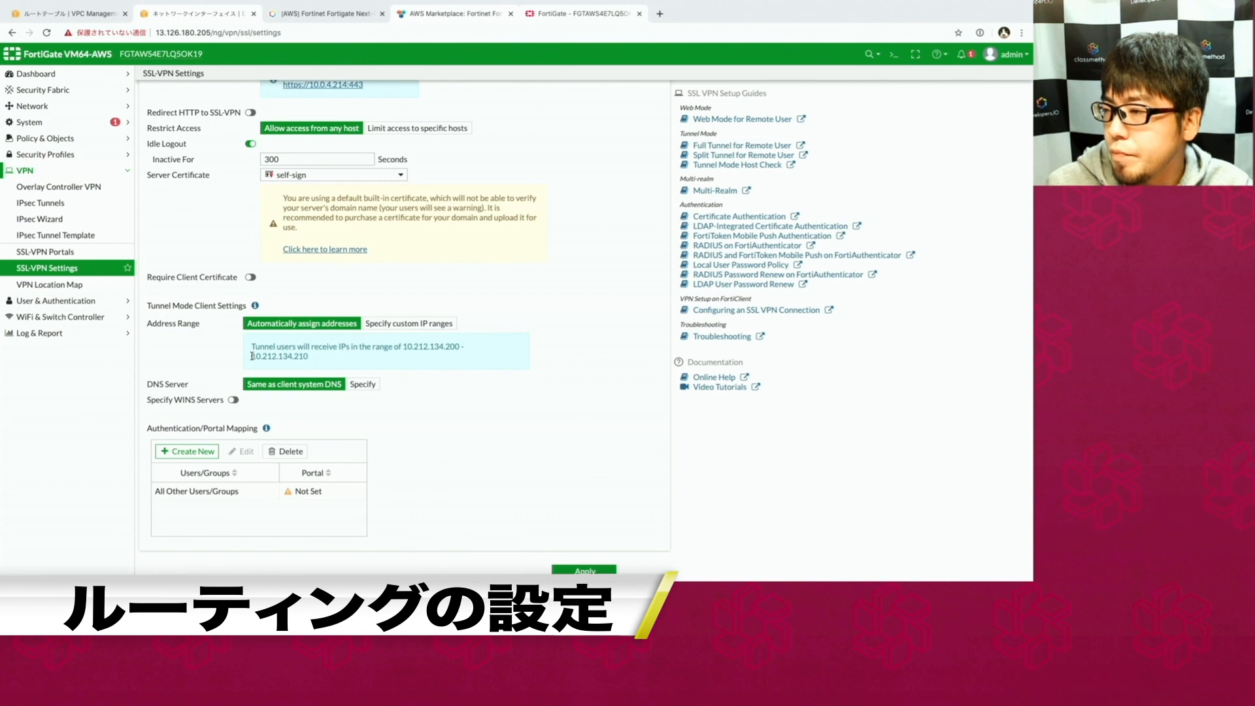
left_click_drag(251, 355, 292, 356)
left_click(313, 361)
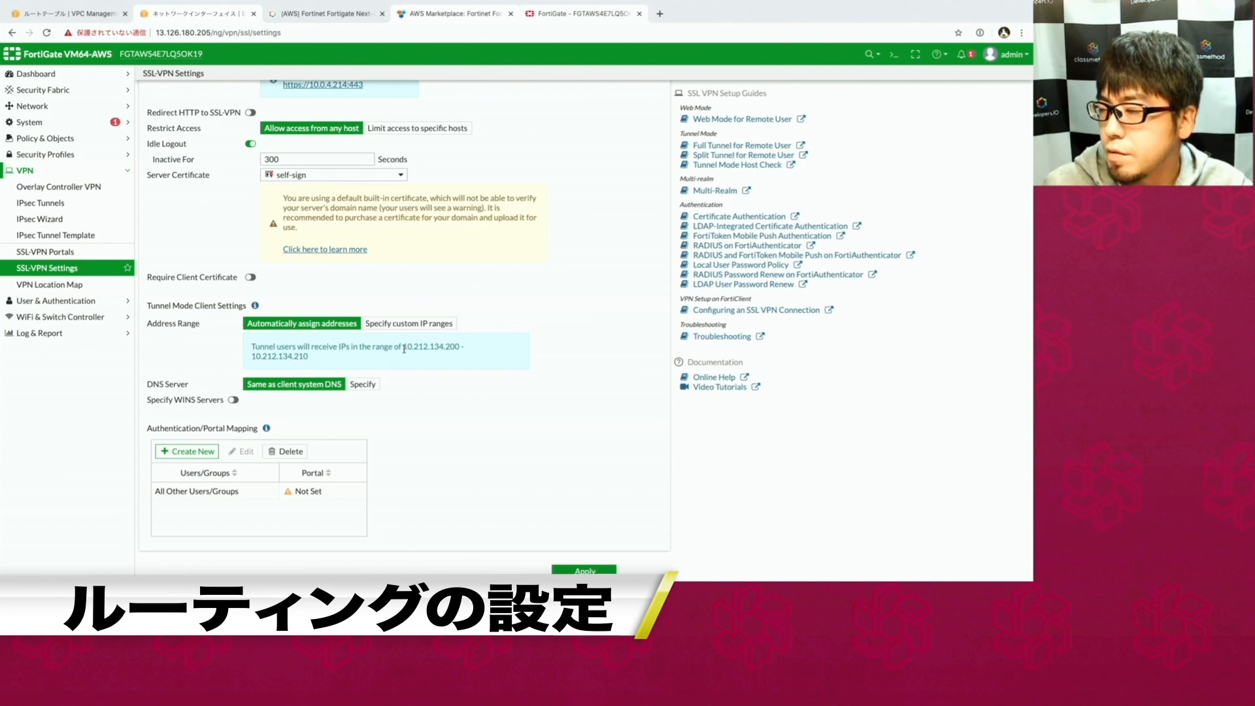
left_click_drag(403, 347, 405, 358)
left_click(403, 422)
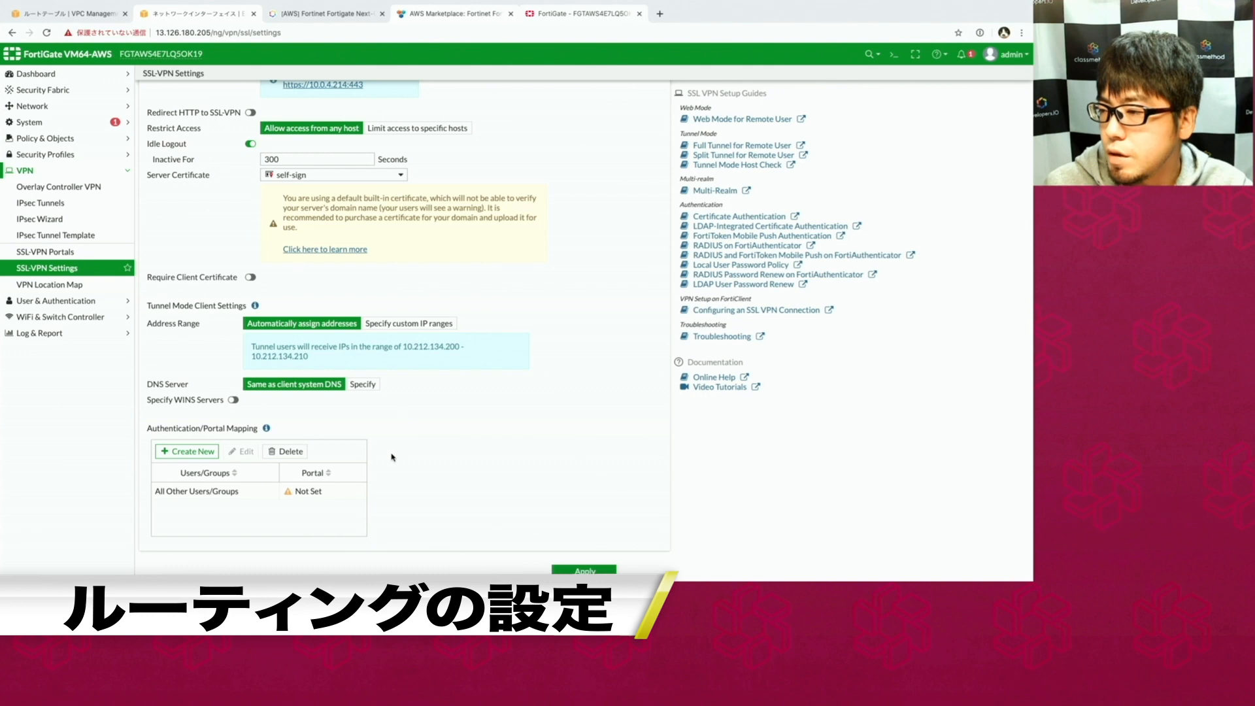
Map the new user and All Other Users/Groups to the full-access portal and apply.
left_click(190, 452)
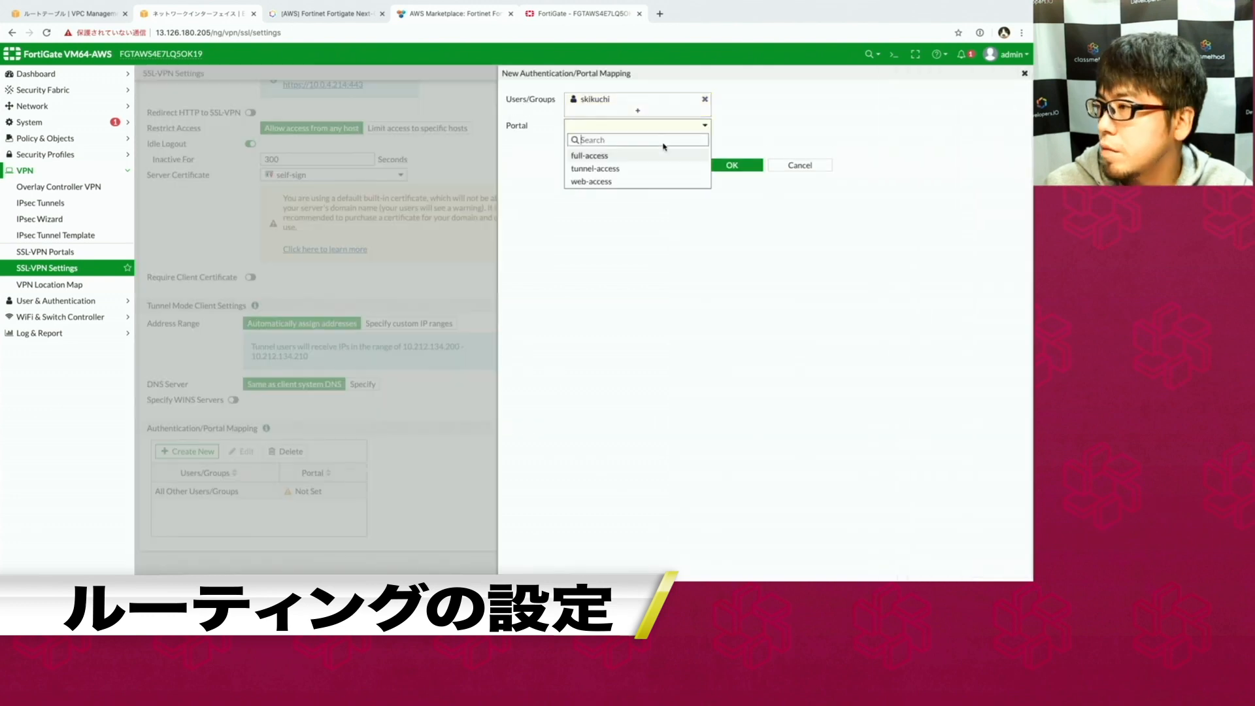
left_click(589, 155)
left_click(732, 164)
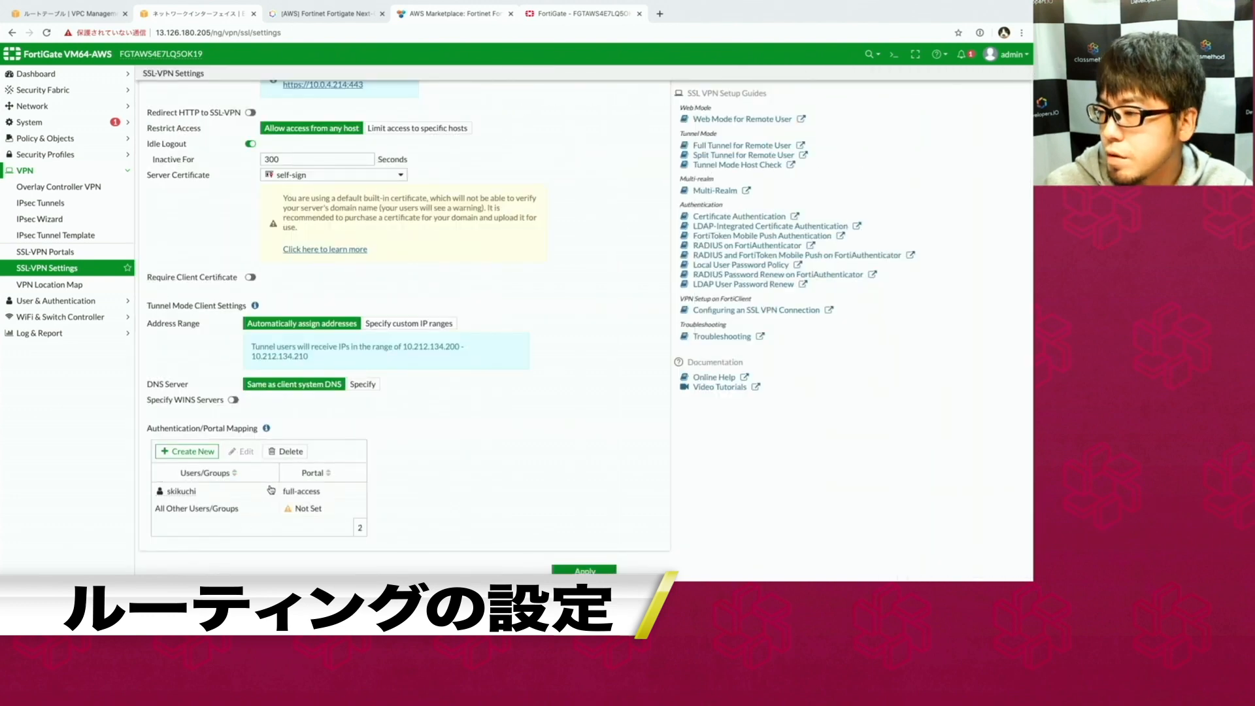
left_click(270, 489)
left_click(248, 452)
left_click(803, 164)
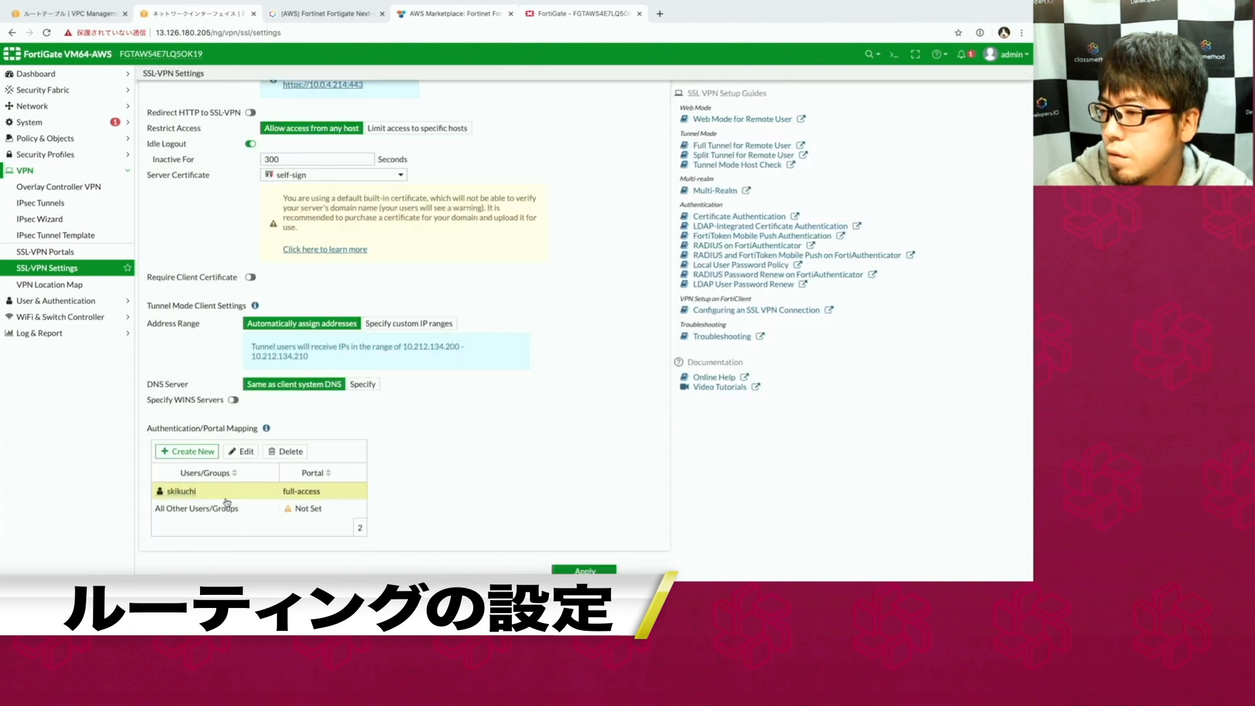
left_click(196, 508)
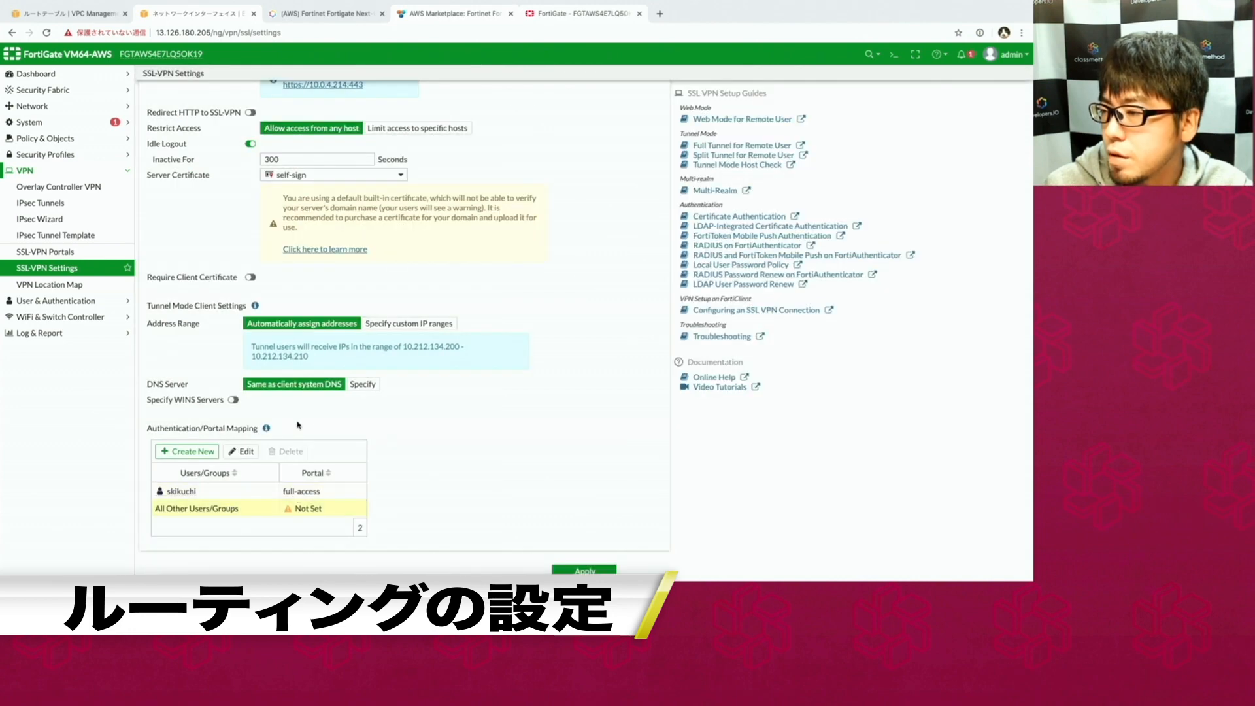
left_click(247, 452)
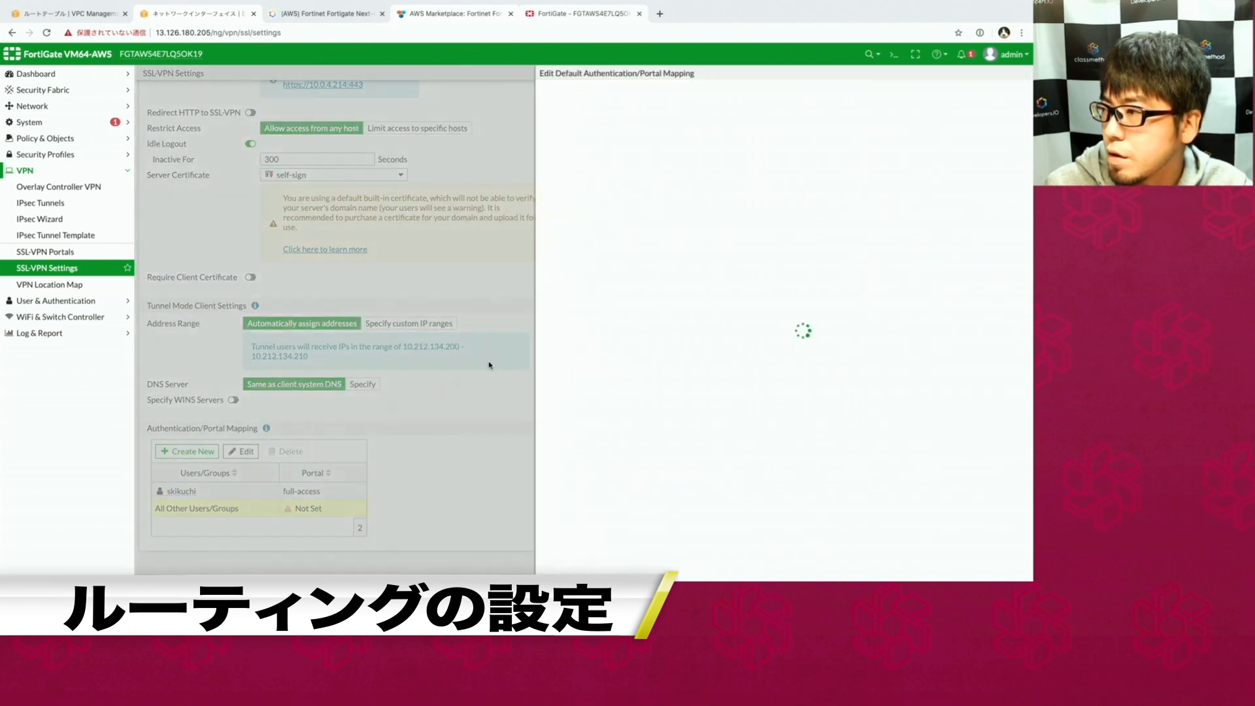
left_click(660, 115)
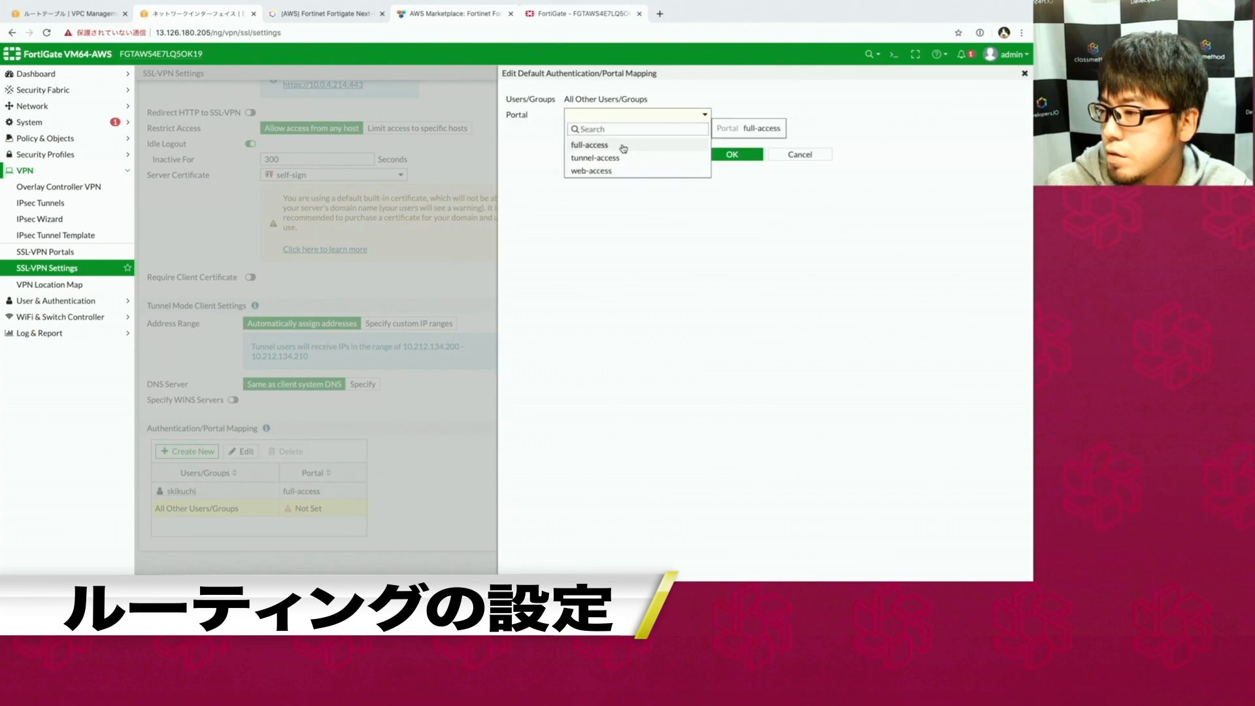
left_click(625, 145)
left_click(731, 154)
left_click(584, 570)
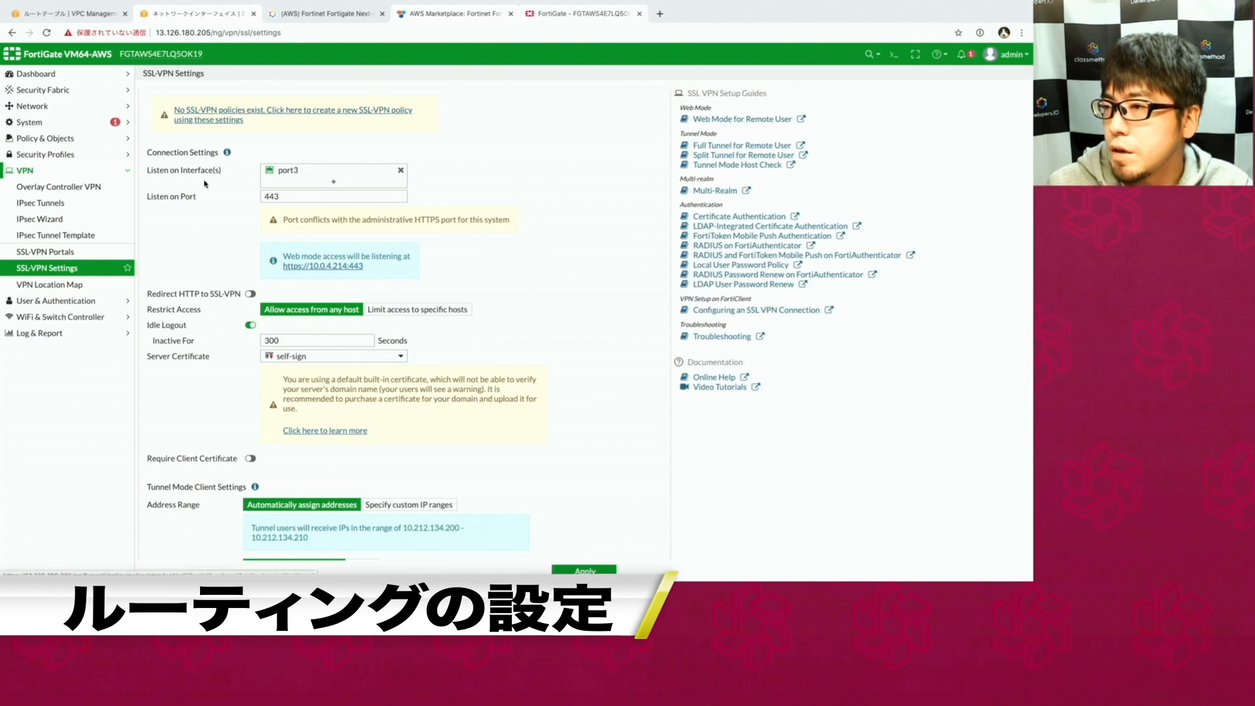
Start policy 'SSL to Local' out port2 with sources SSLVPN_TUNNEL_ADDR1 and the new VPN user.
left_click(190, 121)
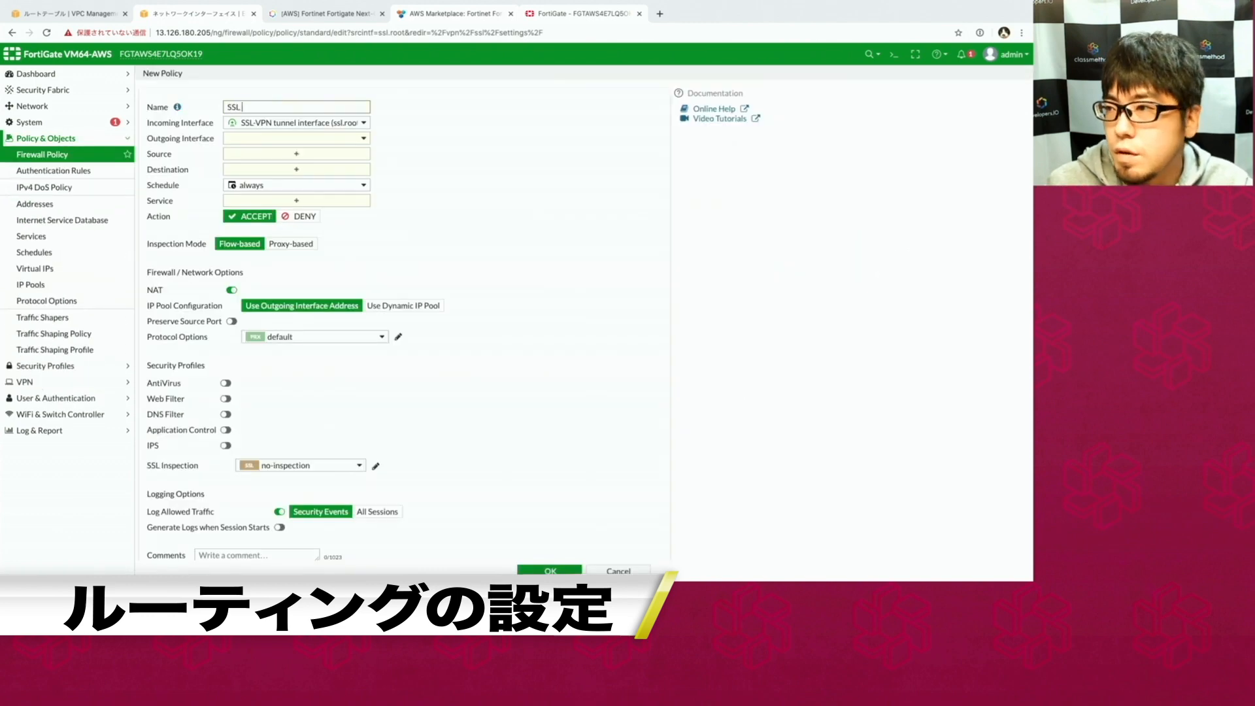
type("SSL to Local")
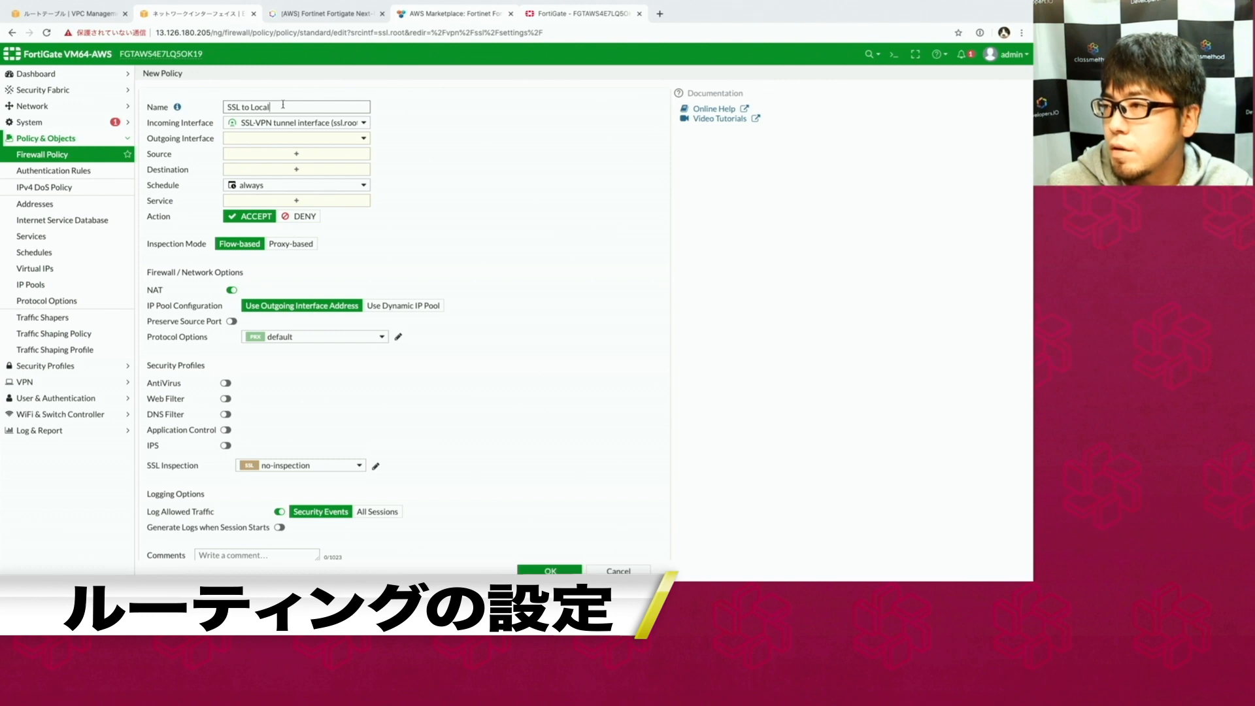
mouse_move(265, 128)
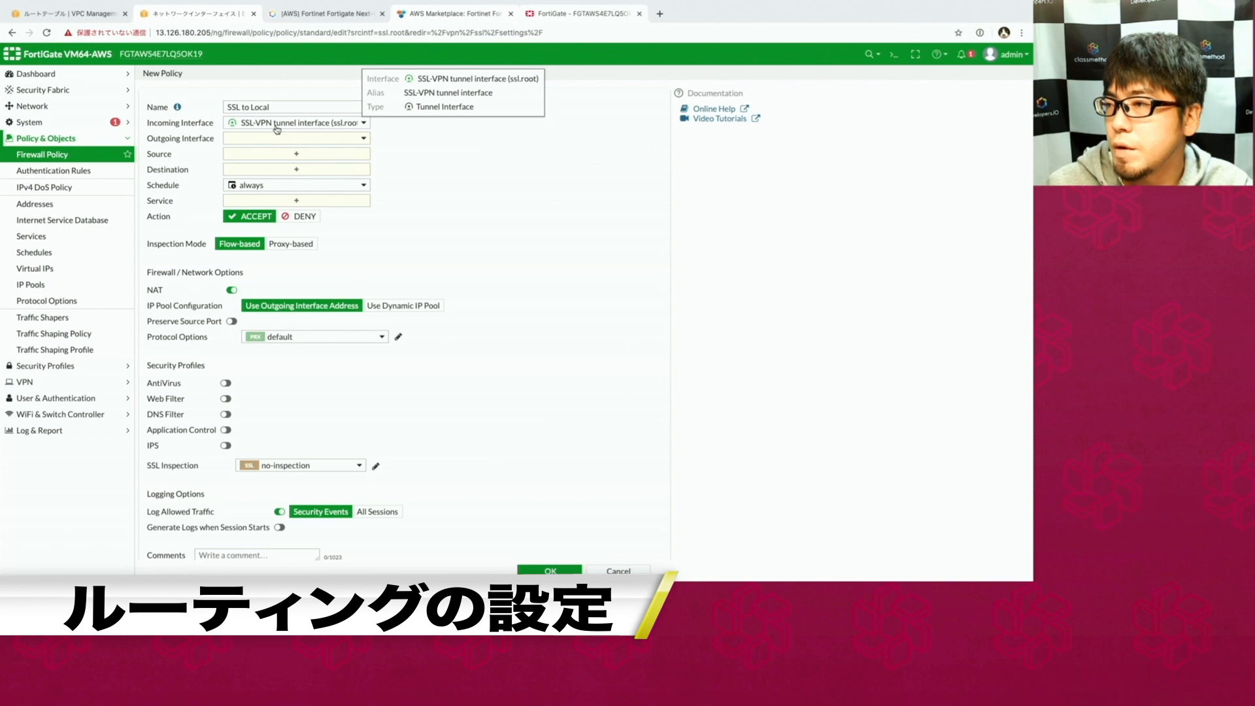
left_click(329, 143)
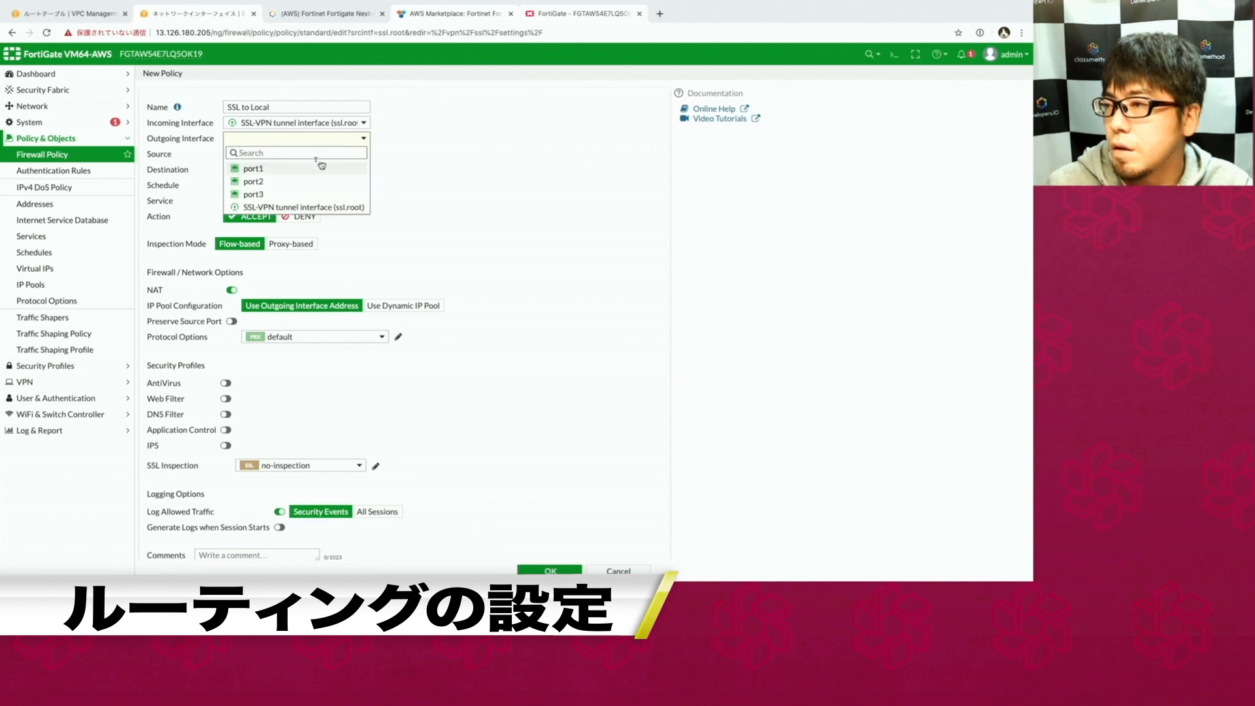
left_click(302, 194)
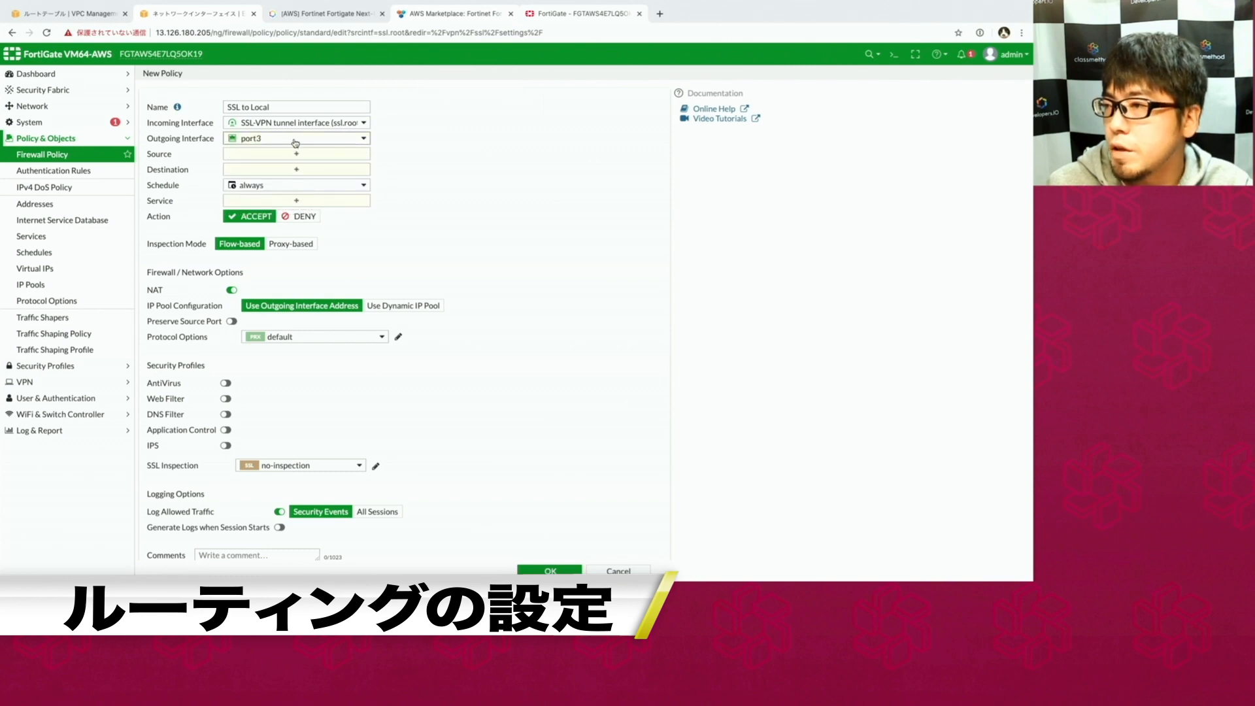
left_click(336, 152)
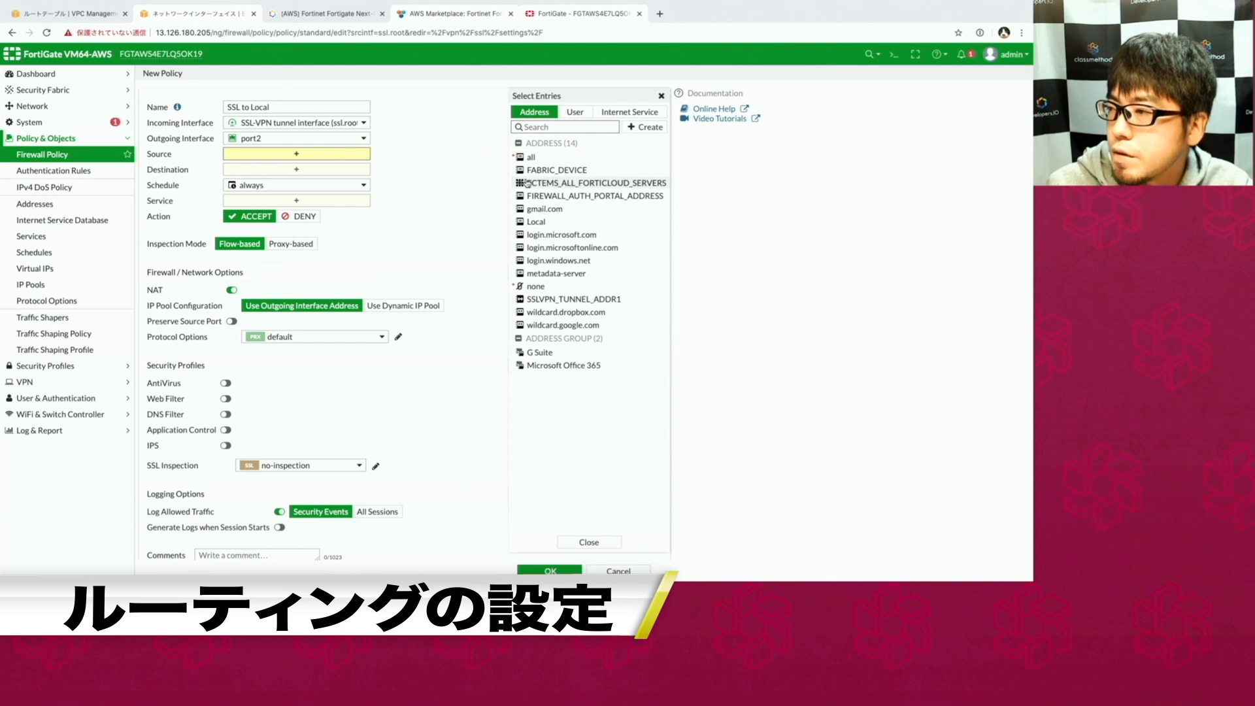
left_click(539, 299)
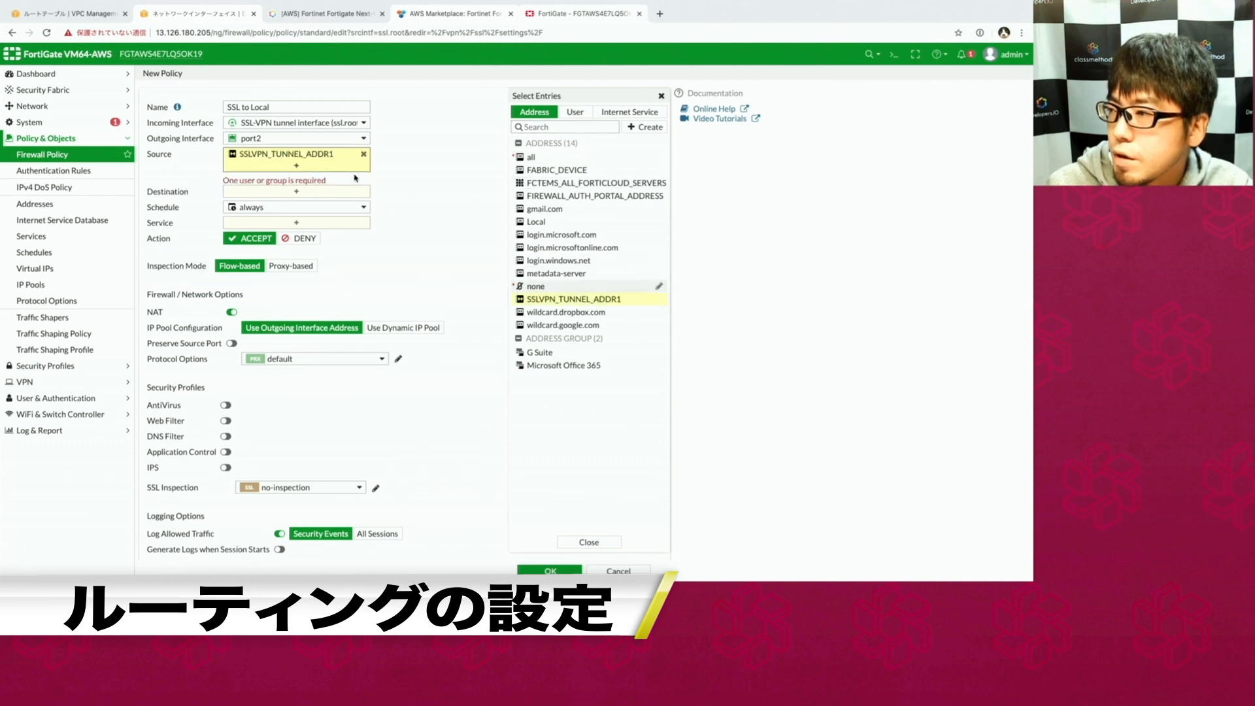
left_click(576, 113)
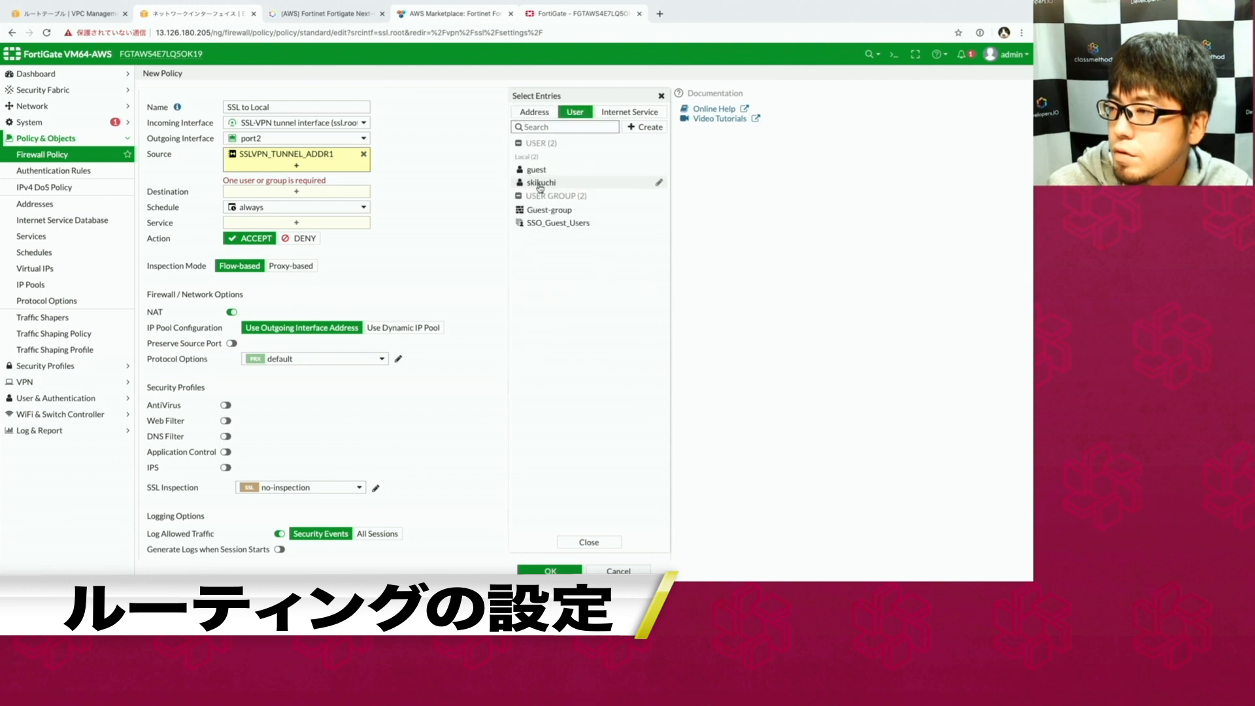
left_click(540, 184)
left_click(398, 190)
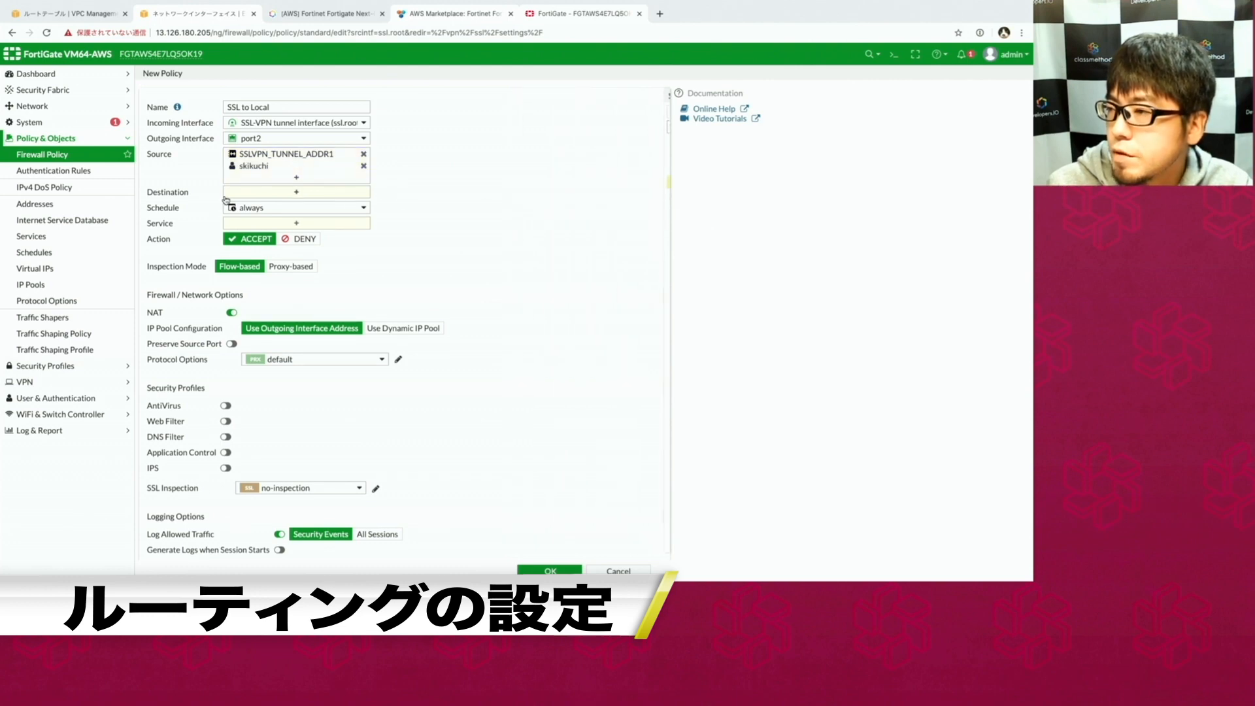
Set destination Local, turn NAT off, and allow ALL services.
left_click(271, 196)
left_click(588, 255)
left_click(337, 274)
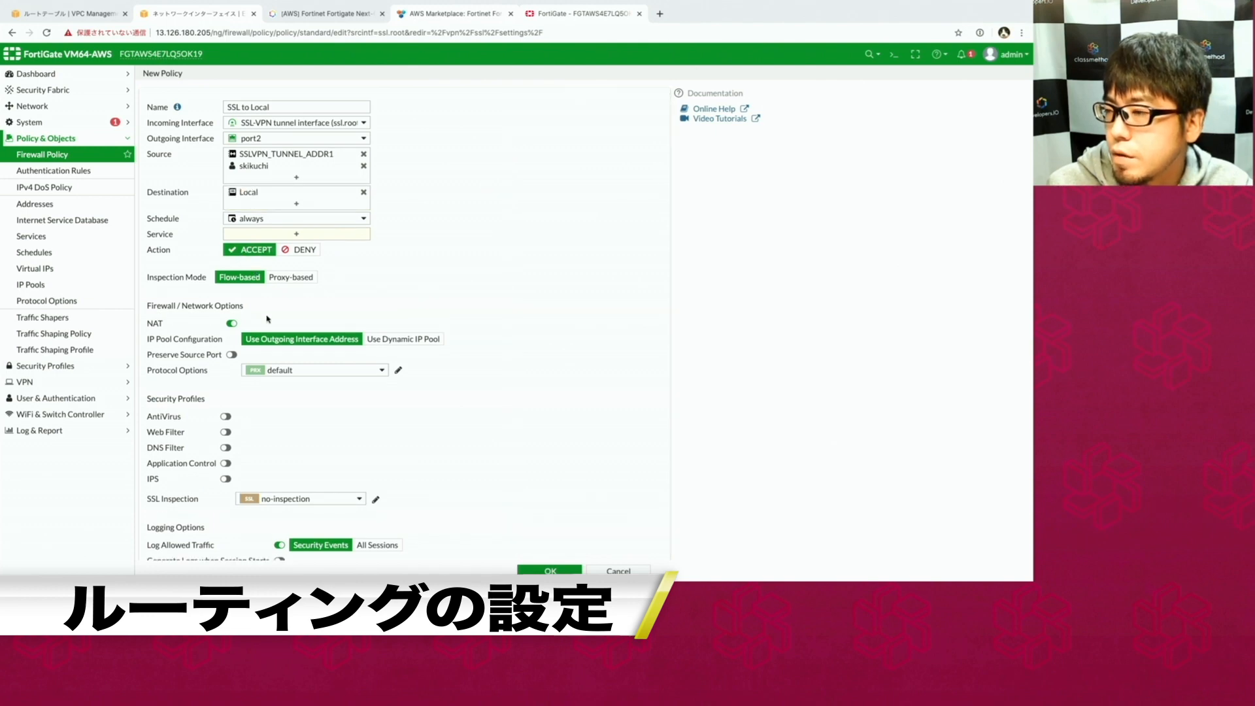
left_click(228, 325)
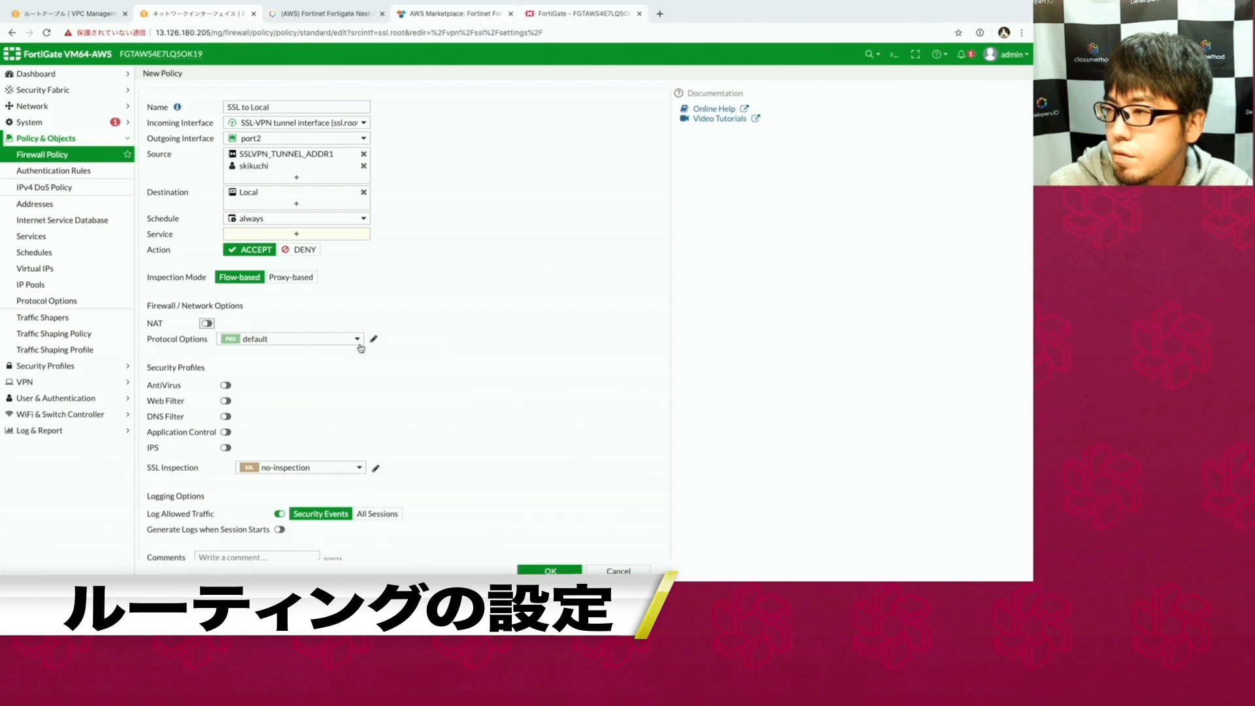
left_click(543, 570)
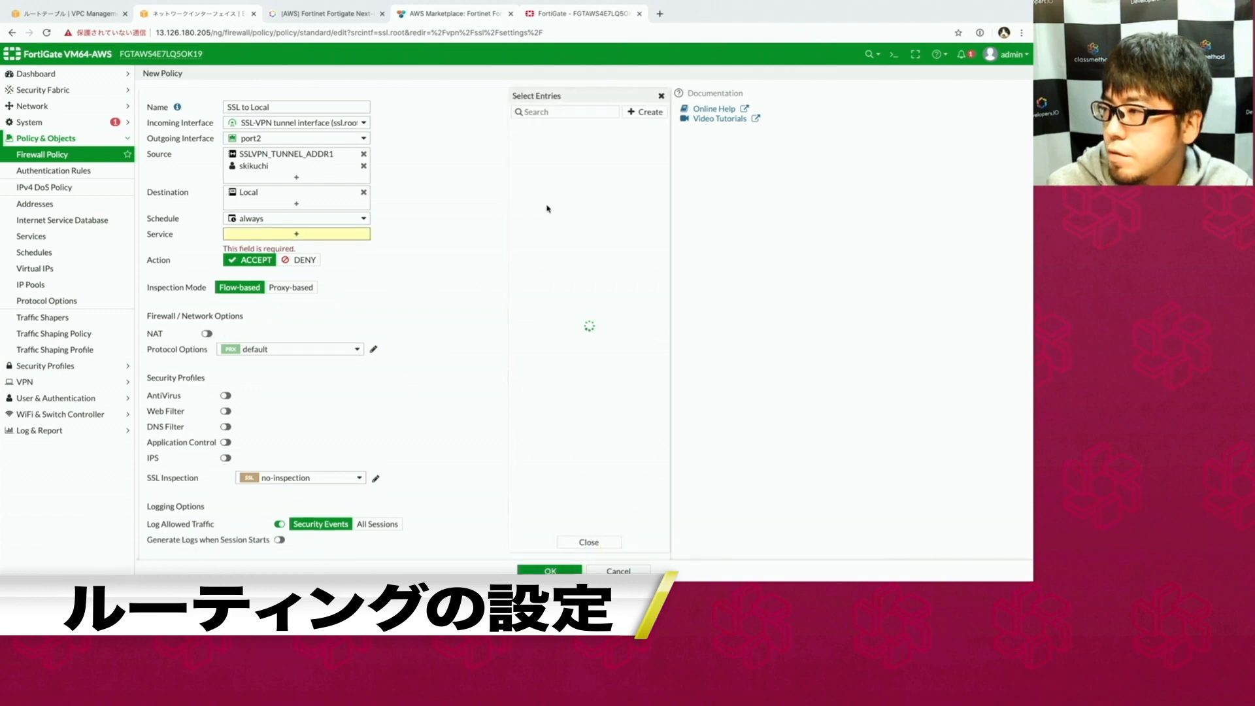
left_click(533, 153)
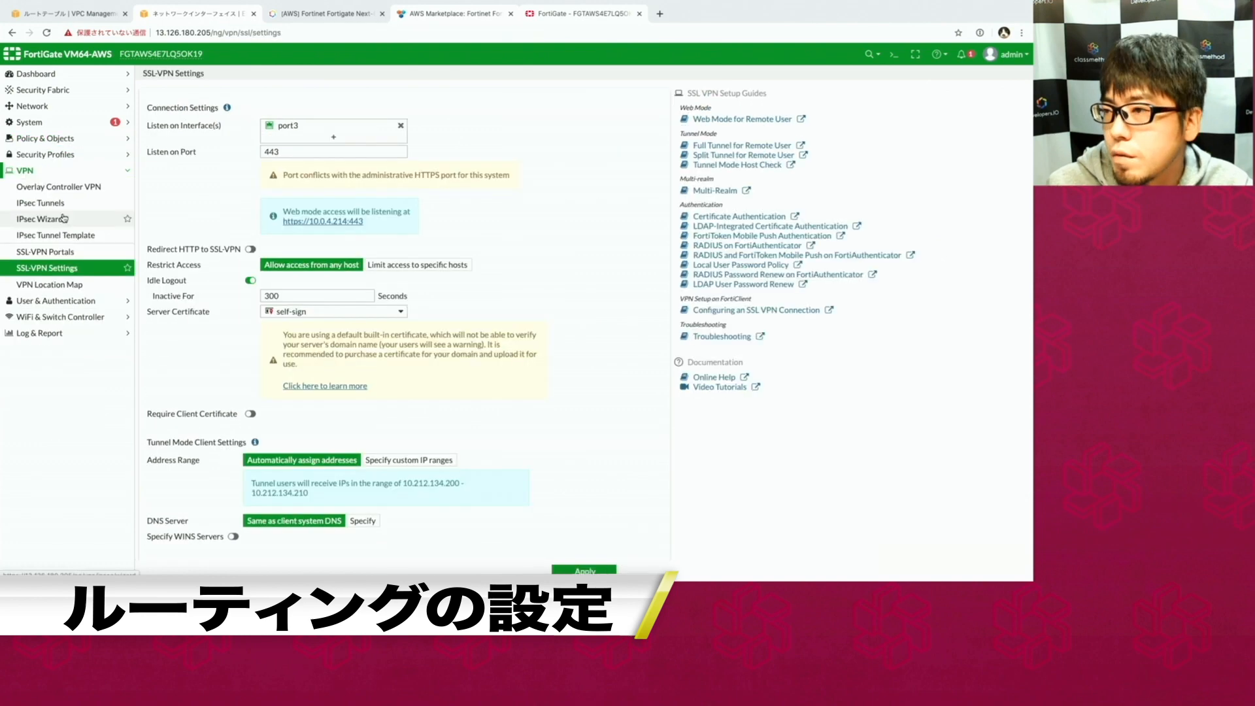
Review the SSL-VPN to port2 policy group and copy the FortiGate instance ID.
left_click(59, 139)
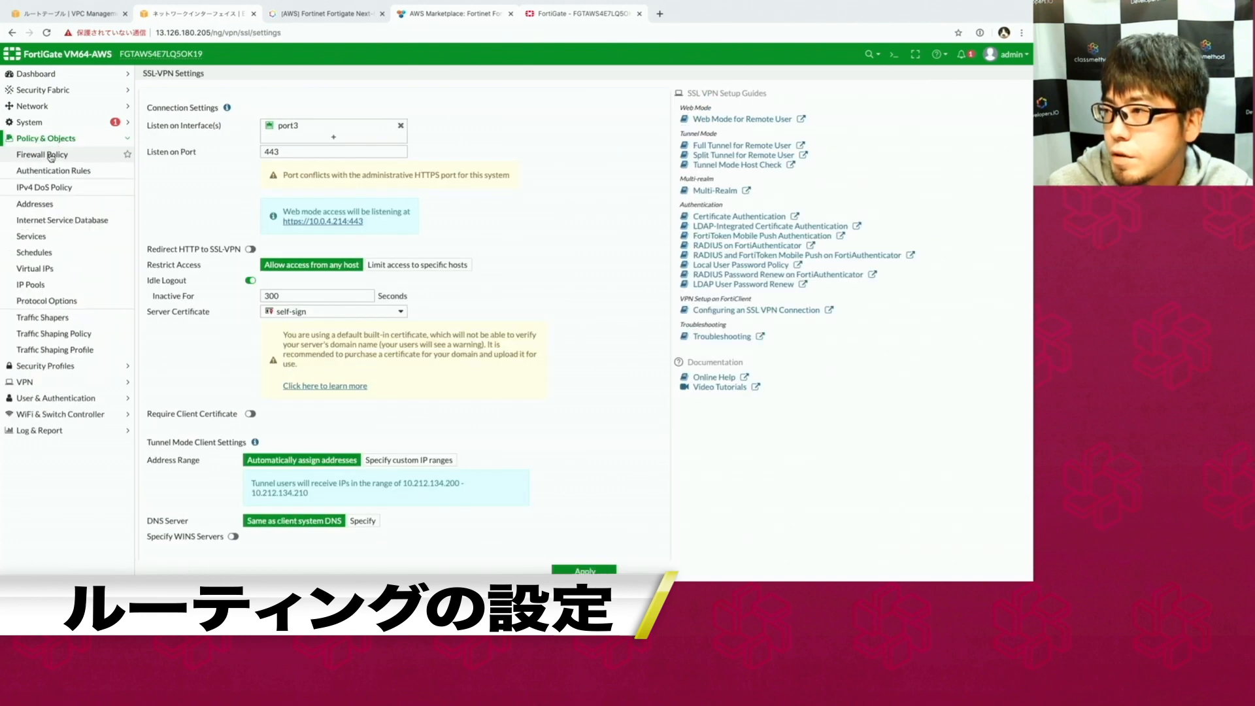
left_click(143, 152)
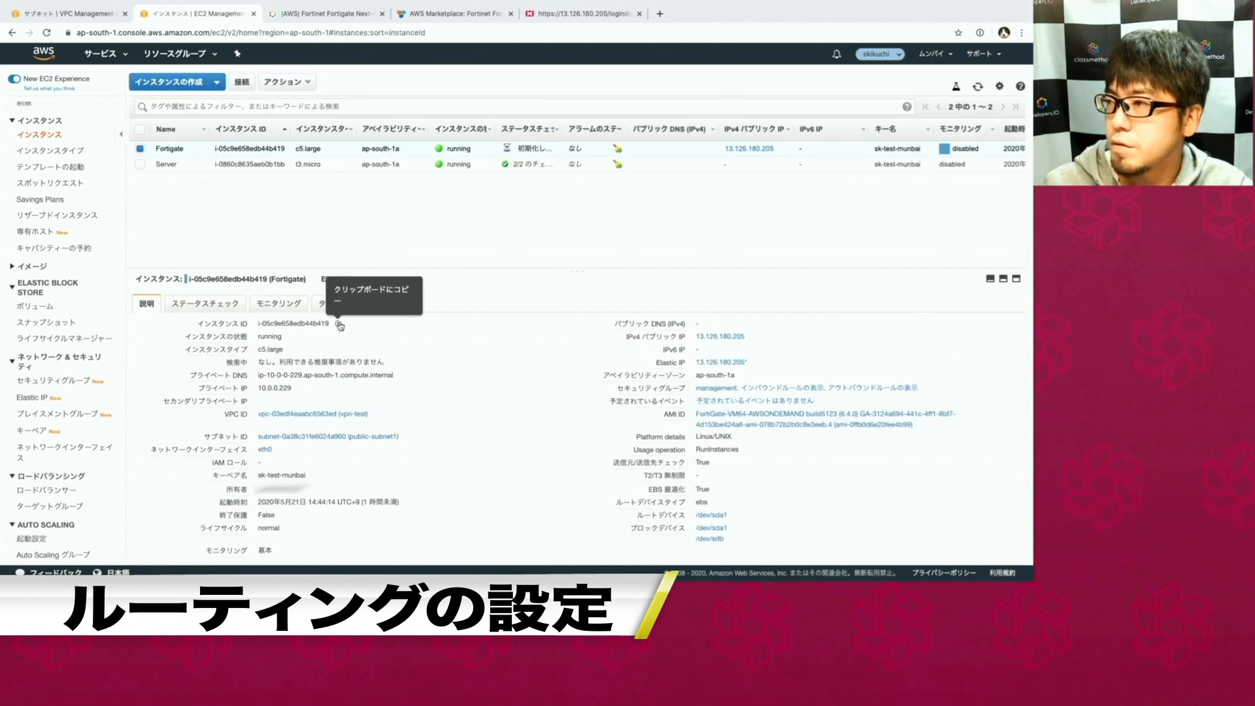
left_click(338, 324)
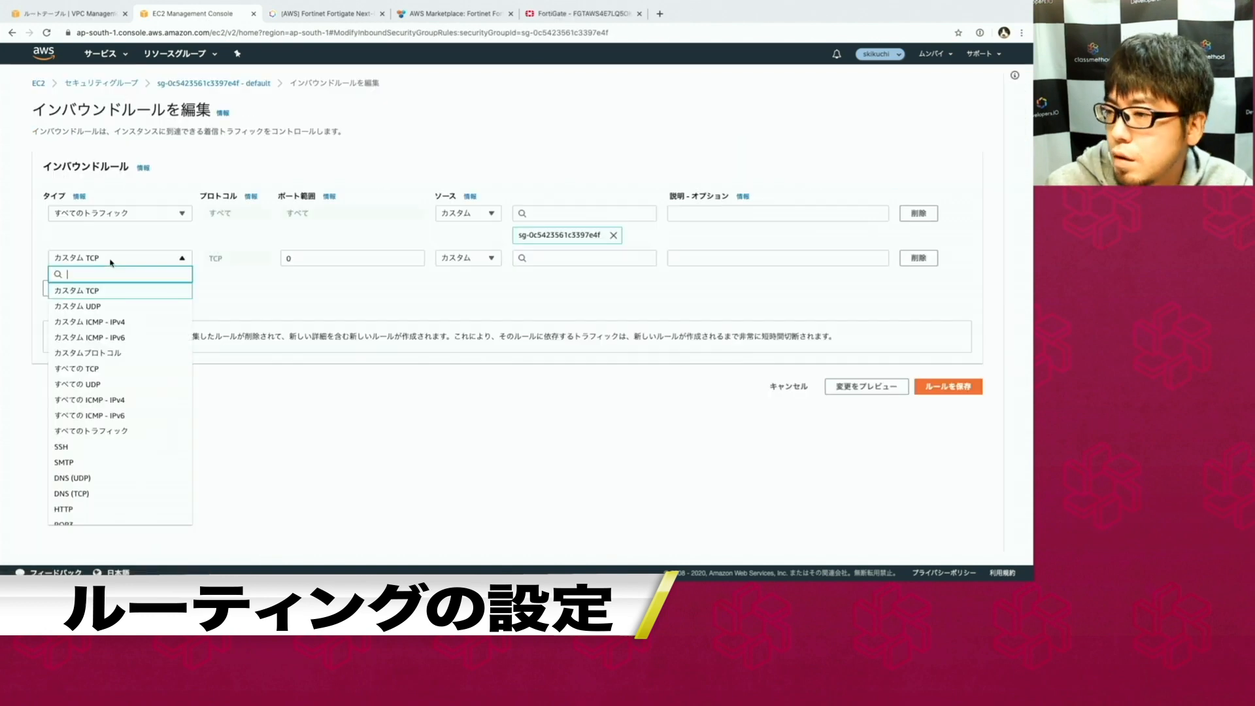
Set the default security group inbound rule to All traffic from 10.212.134.0/24 and save.
left_click(93, 431)
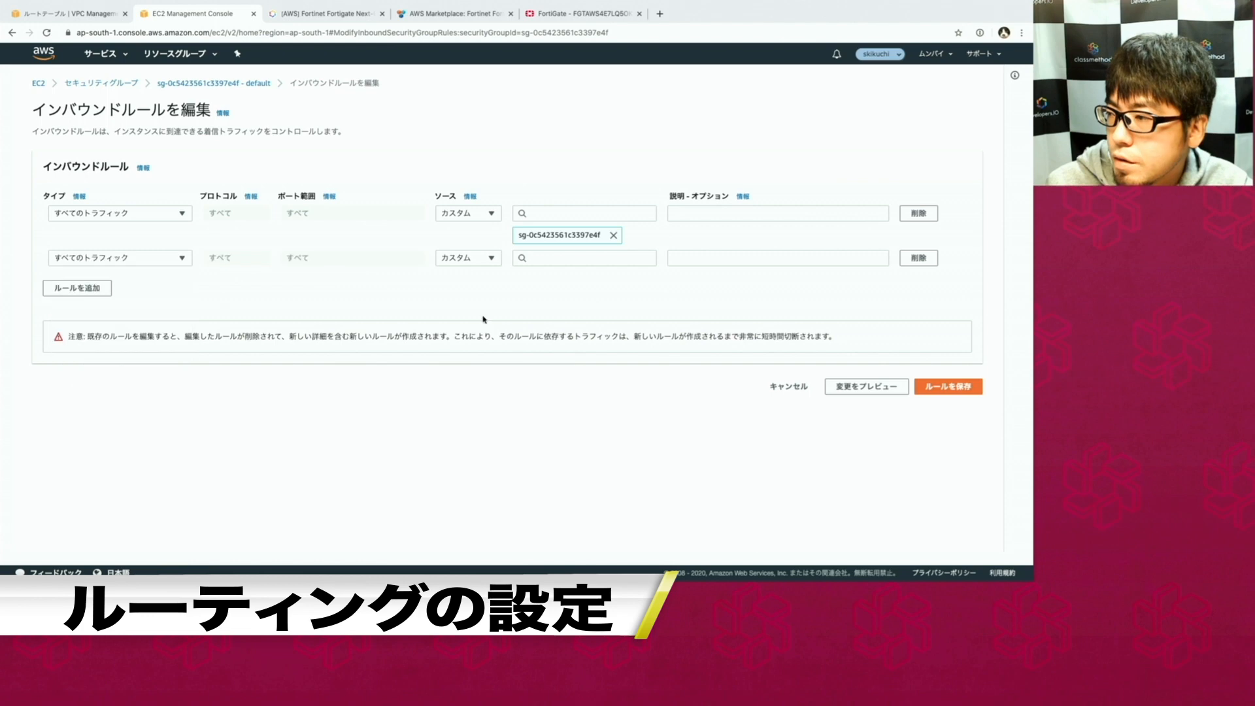
left_click(539, 258)
type("10.212.134.")
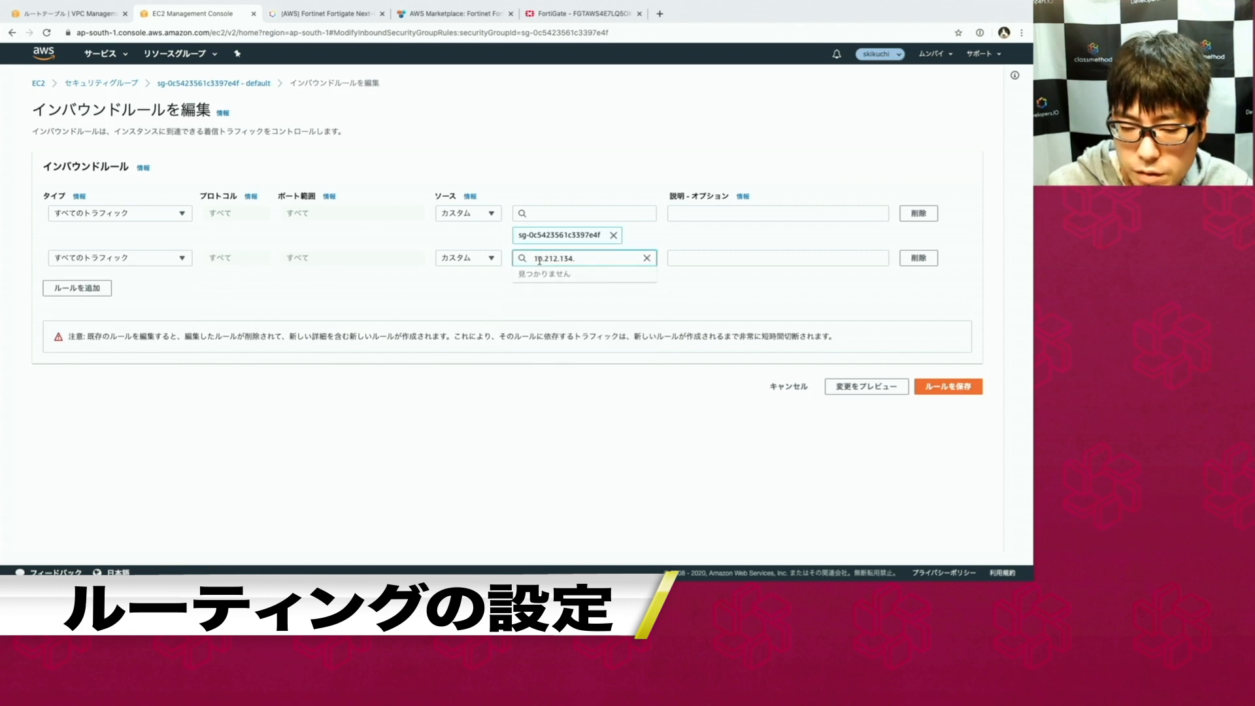
type("0/24")
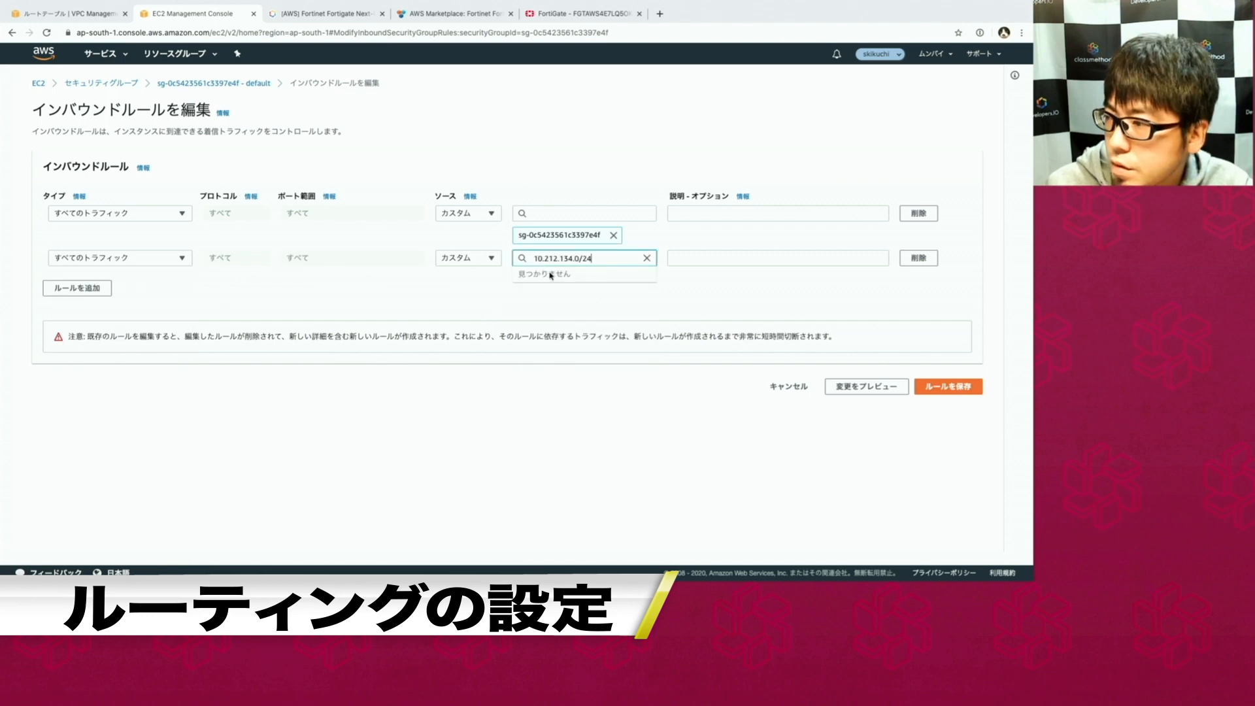
key("Return")
left_click(937, 410)
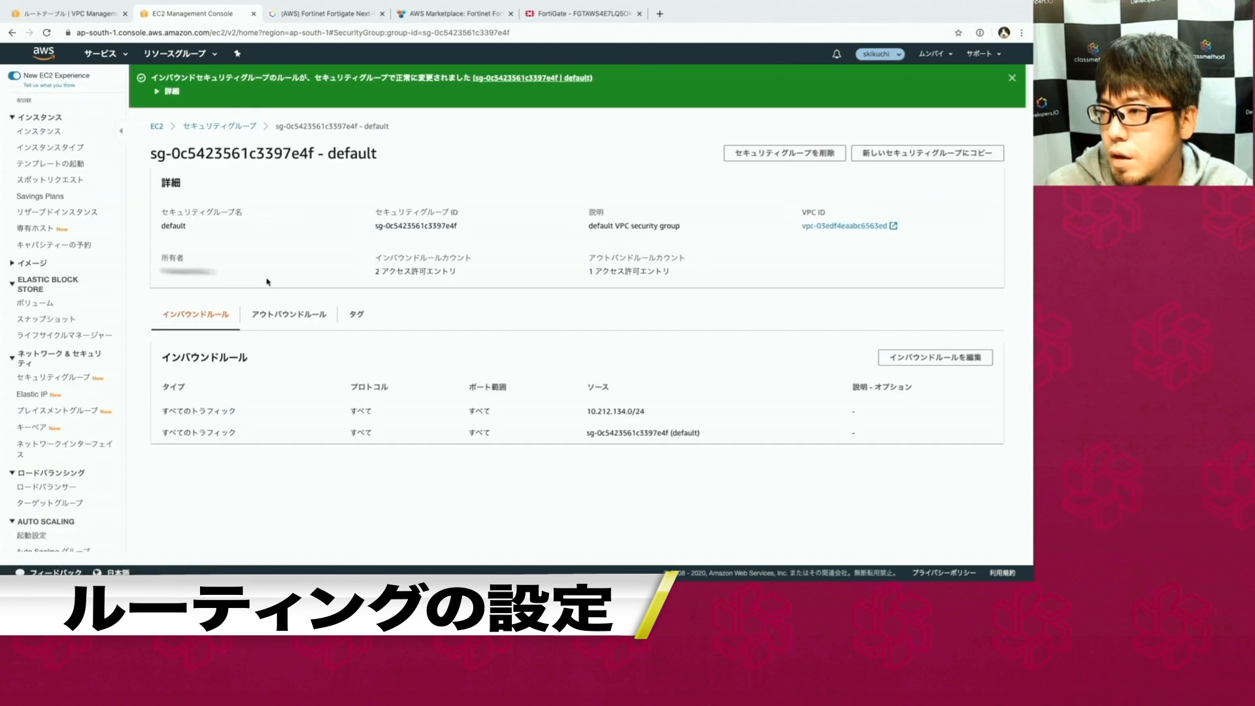
key("ctrl+9")
left_click(25, 170)
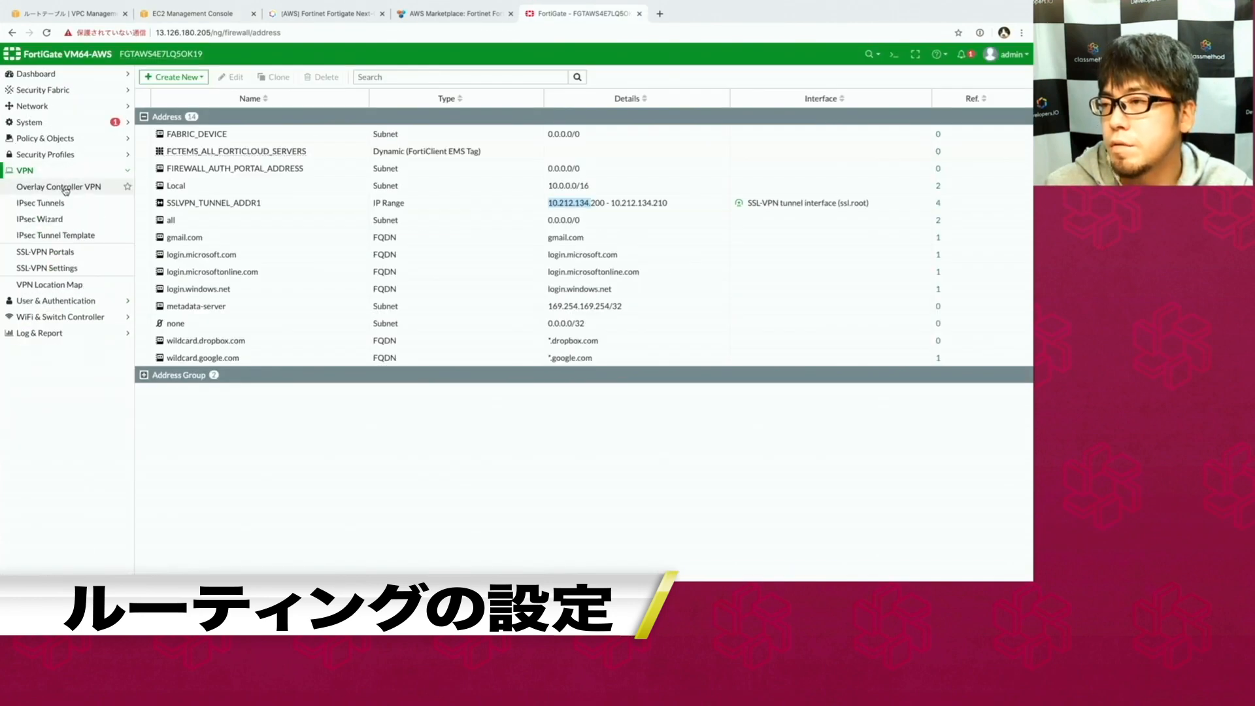
View the SSL-VPN Portals page, then the SSL-VPN Settings page.
left_click(58, 255)
left_click(59, 267)
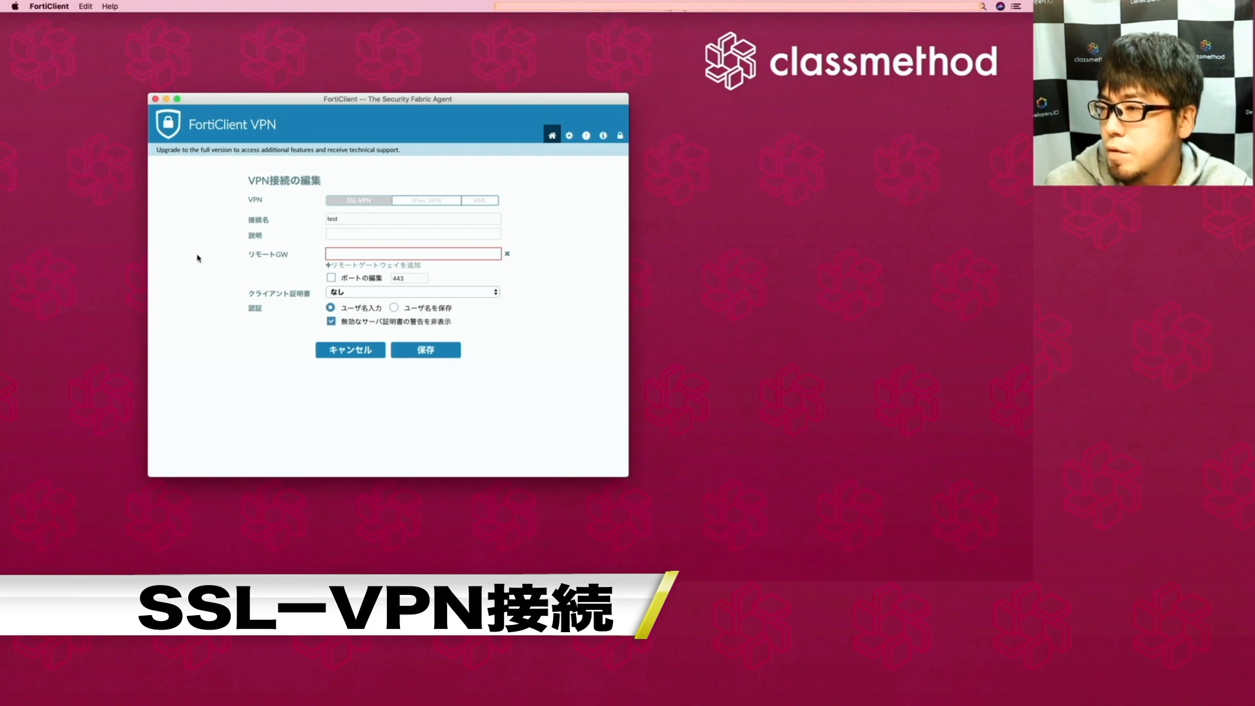
Copy the Elastic IP 3.6.206.63 from EC2 into FortiClient's Remote Gateway field.
key("ctrl+Right")
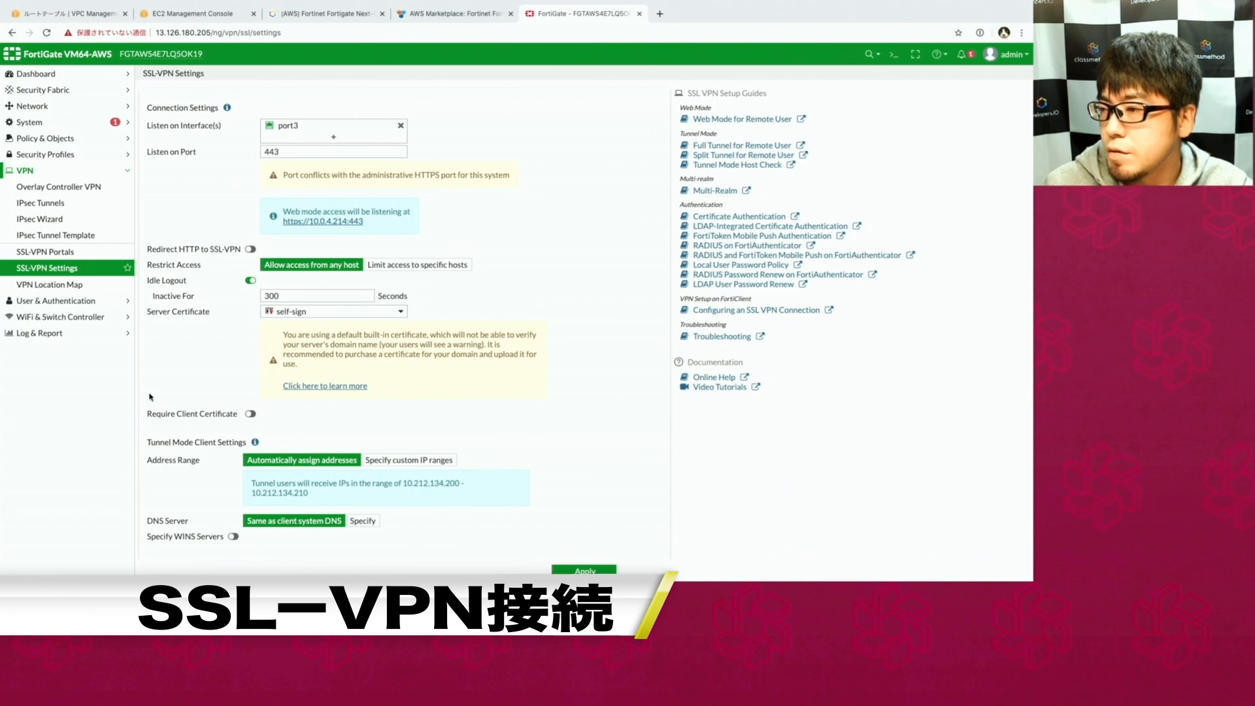
left_click(193, 13)
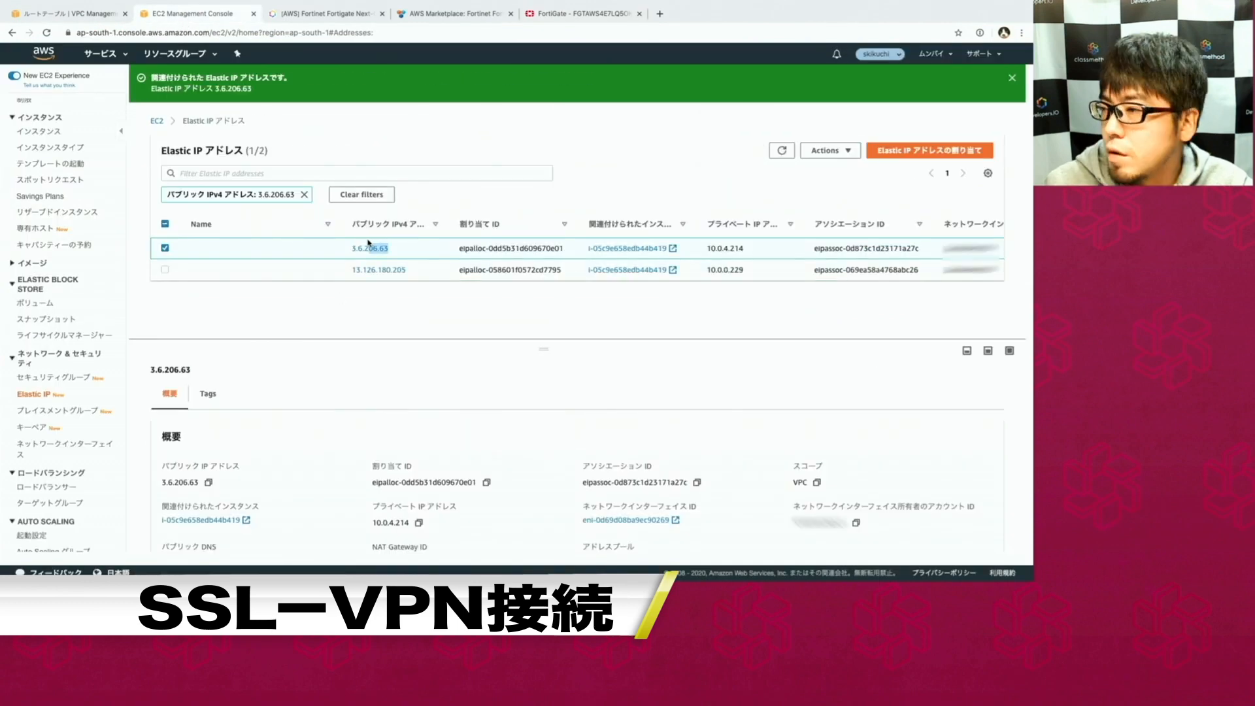
left_click_drag(368, 242, 353, 243)
key("super+c")
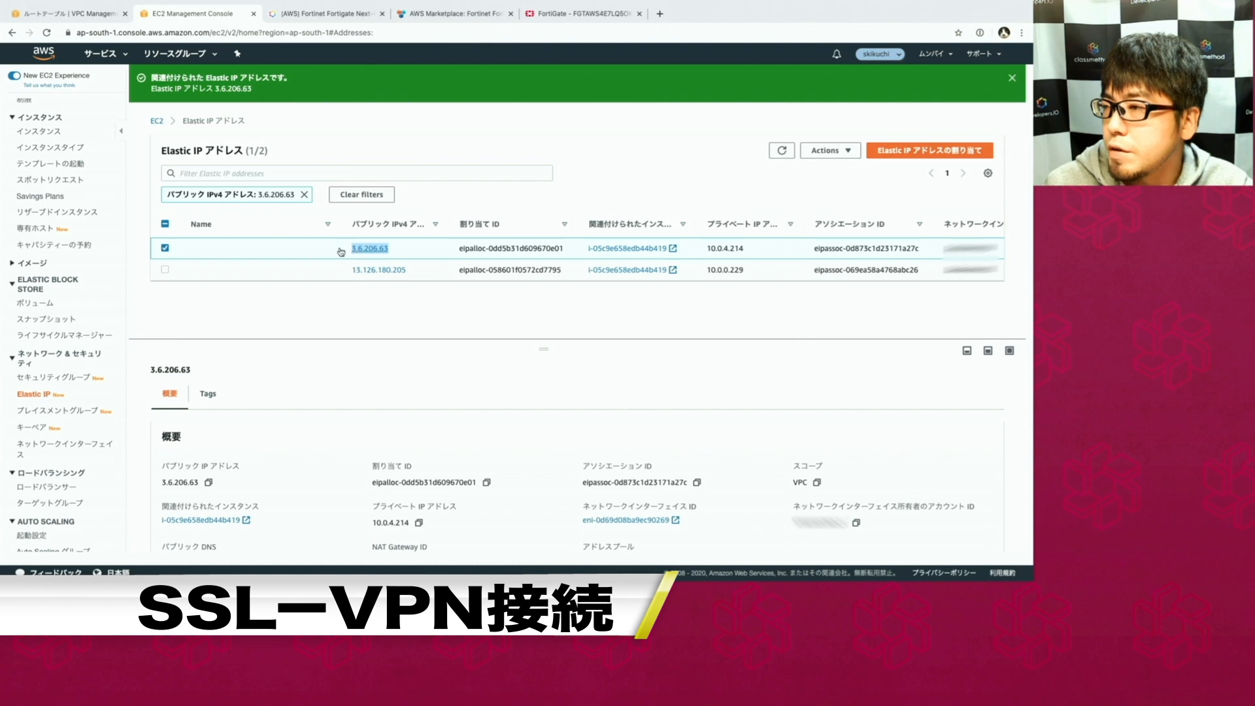
key("ctrl+Left")
key("super+v")
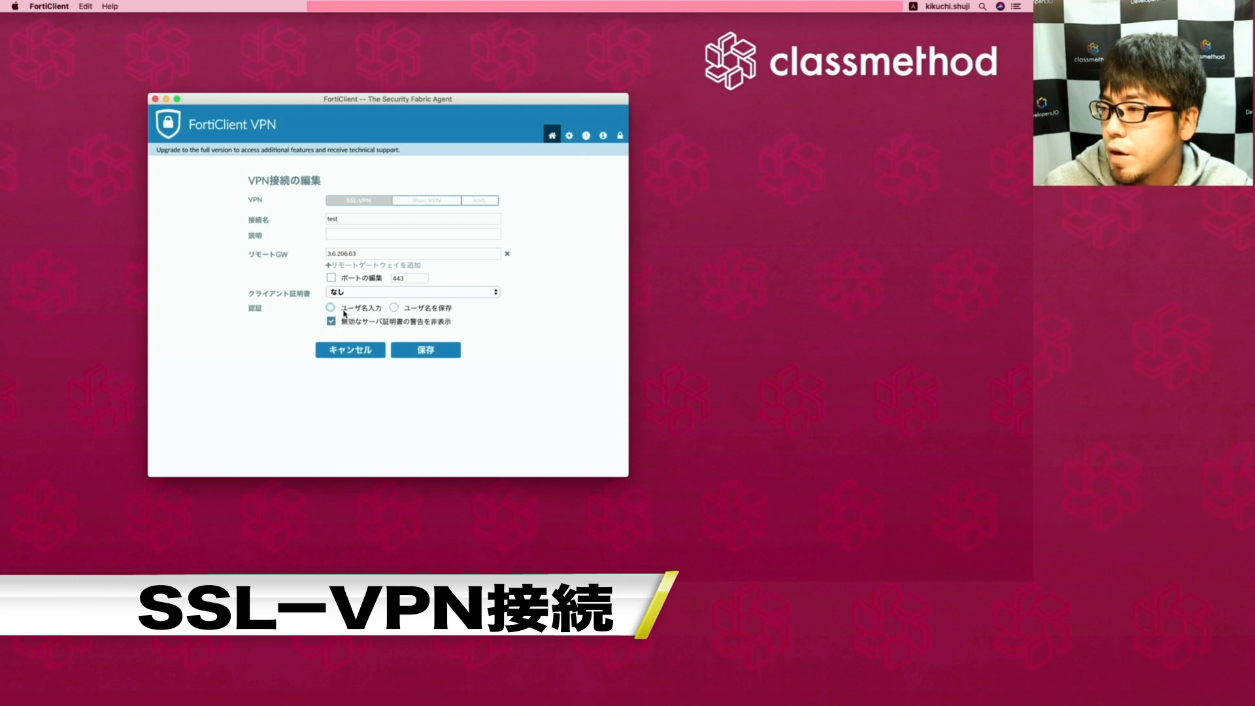
Set the invalid-certificate warning option, save the test connection, and enter the VPN password.
left_click(395, 325)
left_click(395, 324)
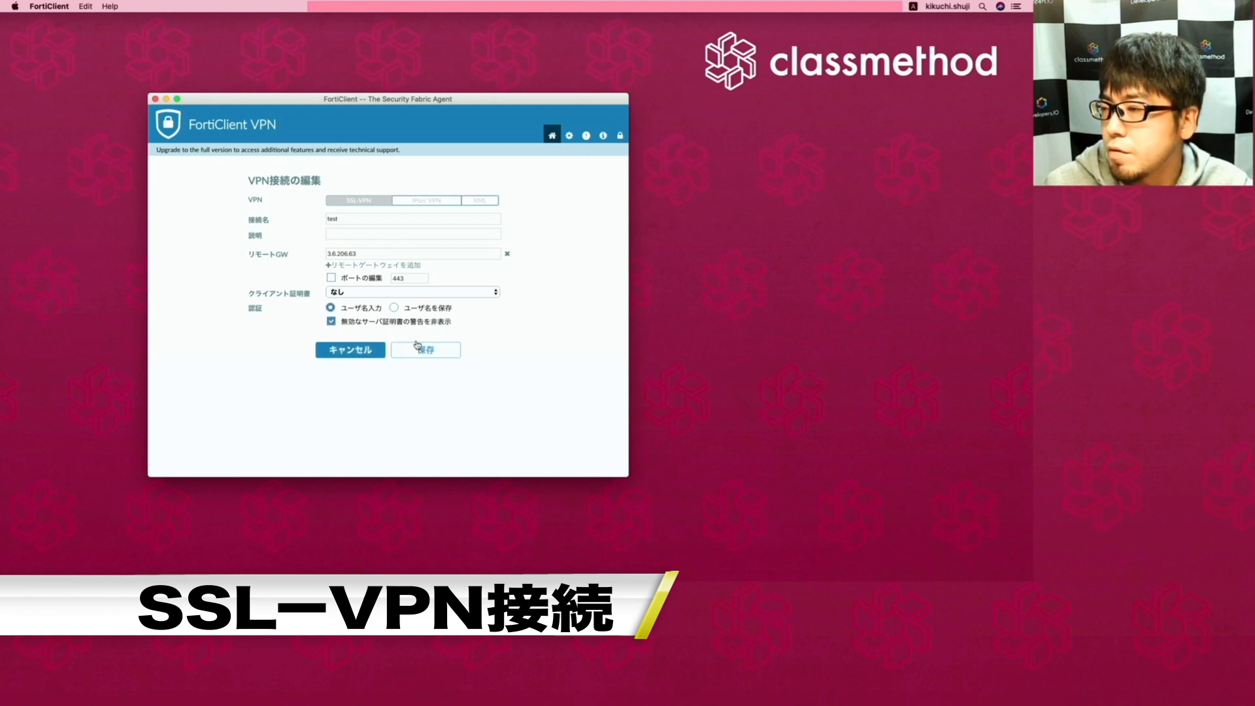
left_click(420, 323)
left_click(432, 324)
left_click(427, 350)
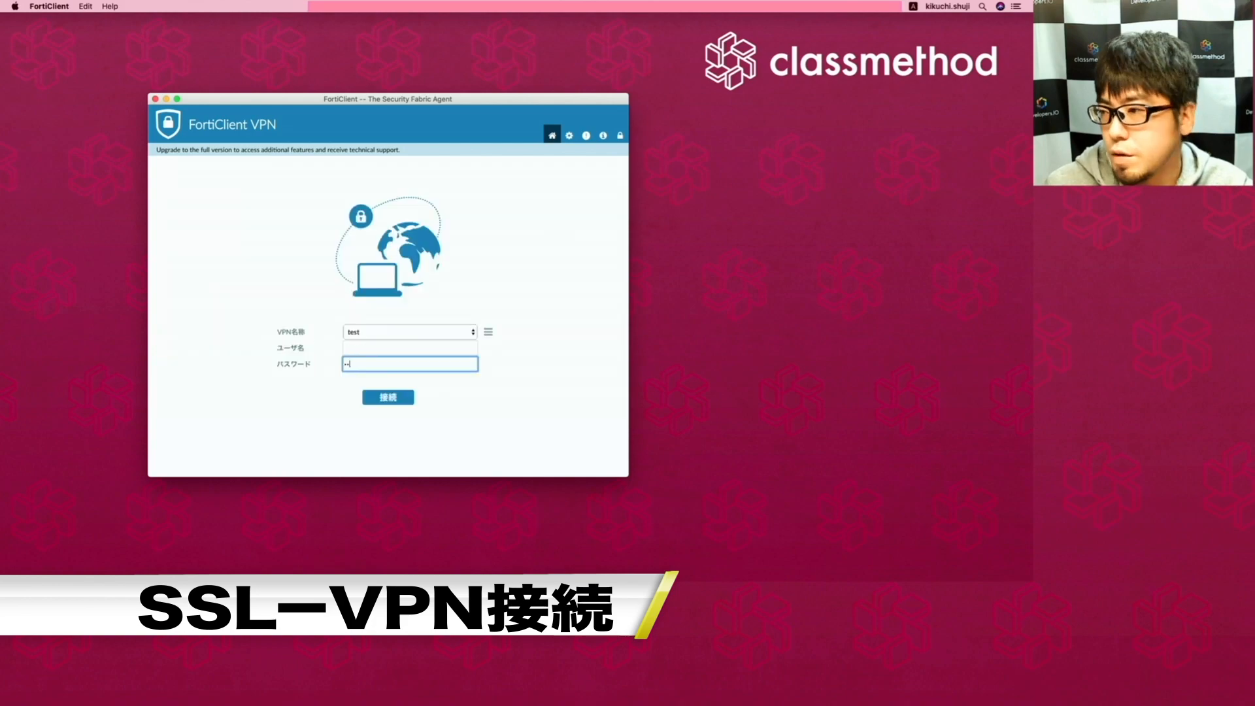
type("************")
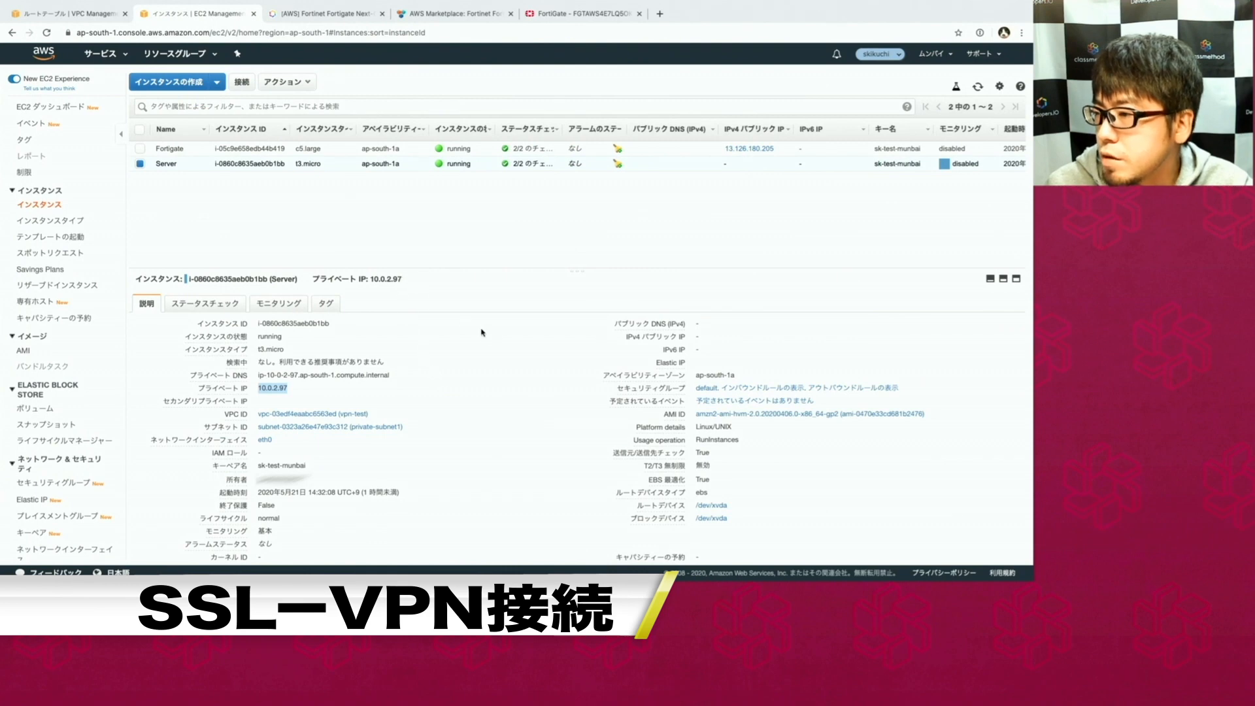
Ping the private server 10.0.2.97 through the VPN, then stop the ping.
left_click(297, 389)
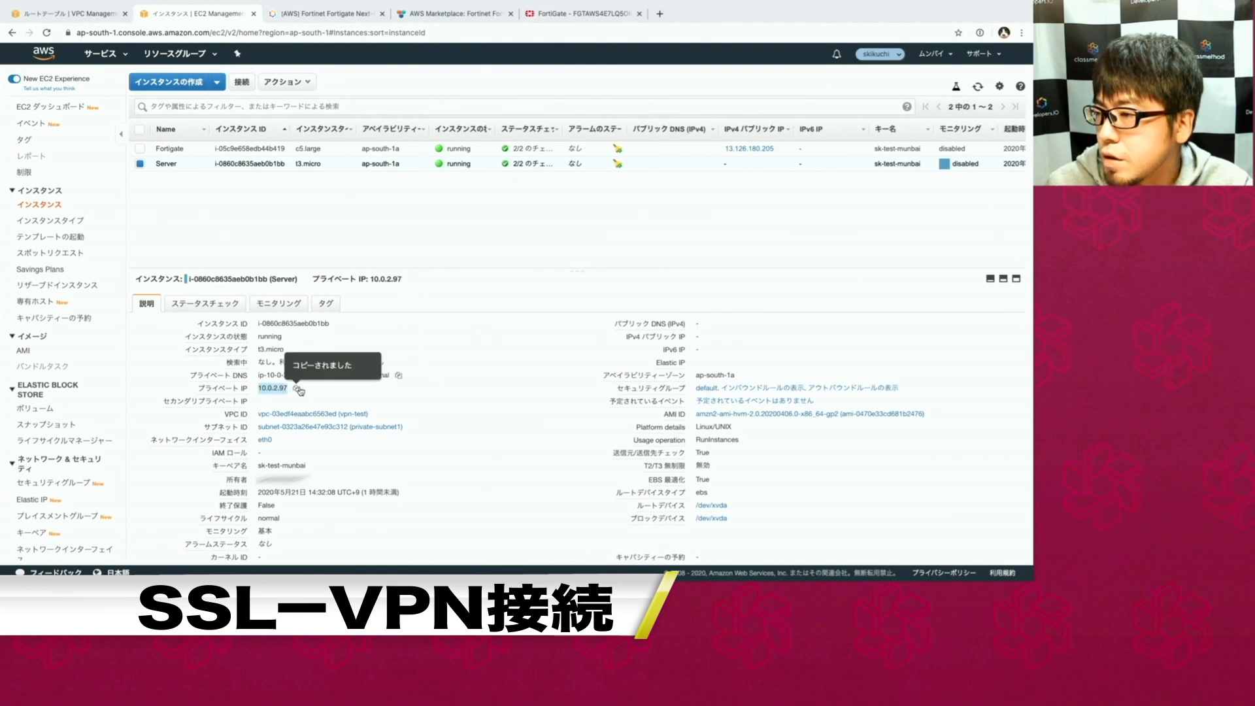
key("ctrl+Left")
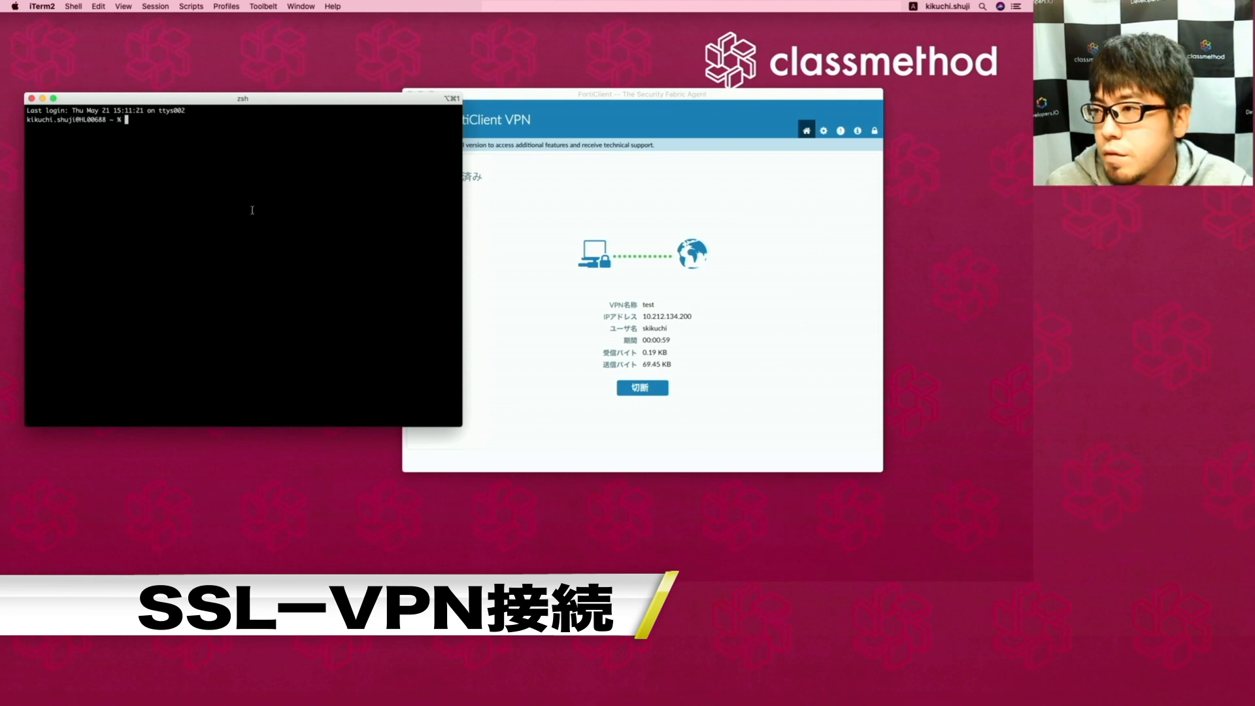
type("ping")
key("super+v")
key("Return")
key("ctrl+c")
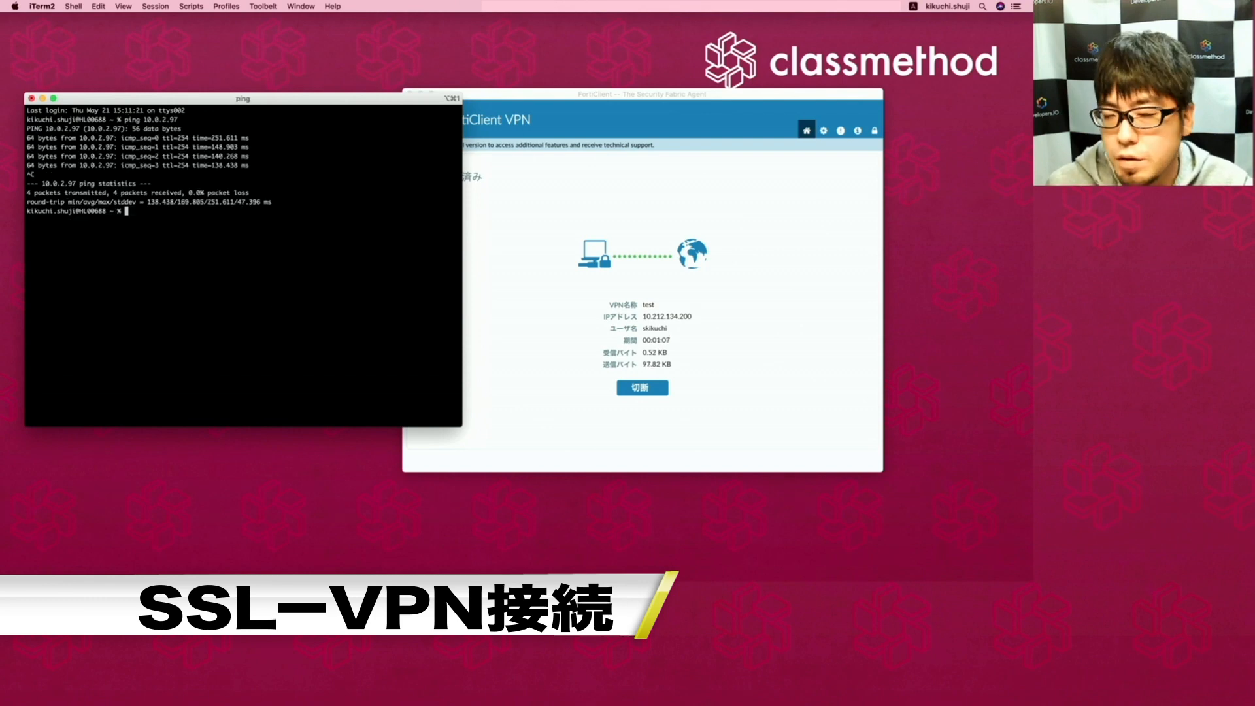
key("Return")
key("Return")
key("Return")
type("ssh -i .ssh/sk-test-mumbai.pem ec2-user@10.0.2.97")
key("Return")
type("yes")
key("Return")
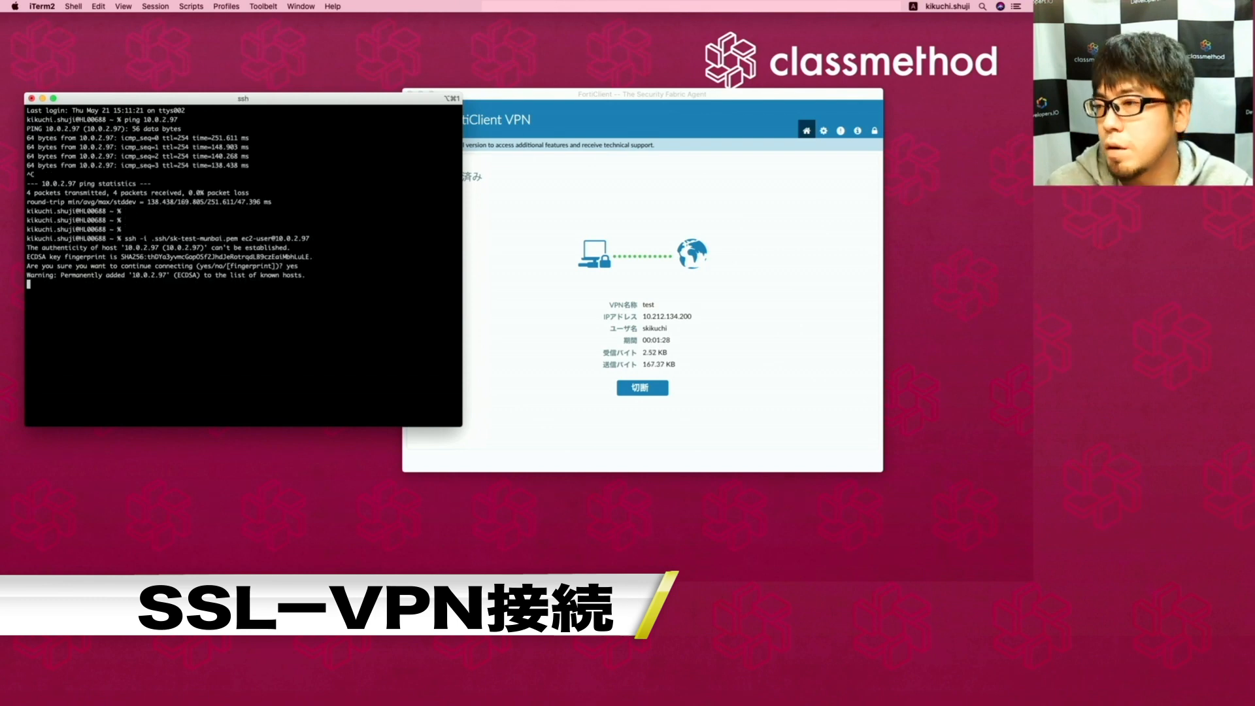
key("Return")
key("Return")
key("Return")
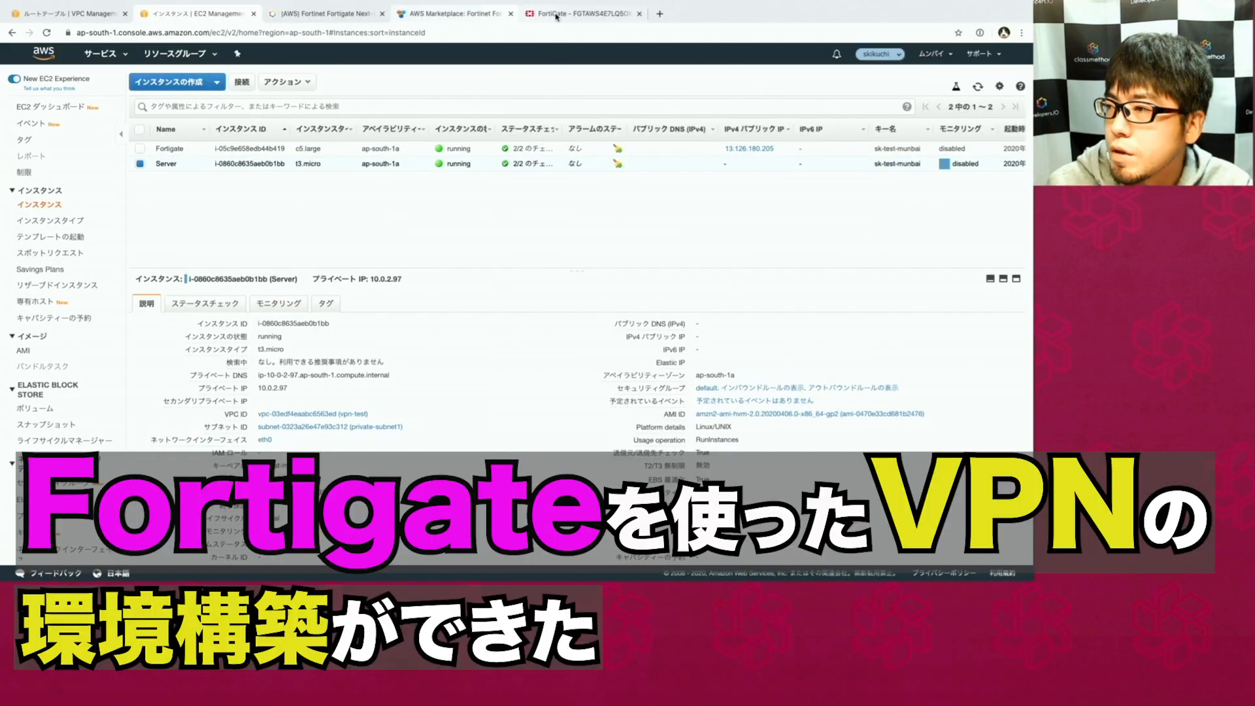
Switch Chrome from the AWS Marketplace FortiGate tab to the Developers.IO Fortinet SSL-VPN article.
left_click(451, 14)
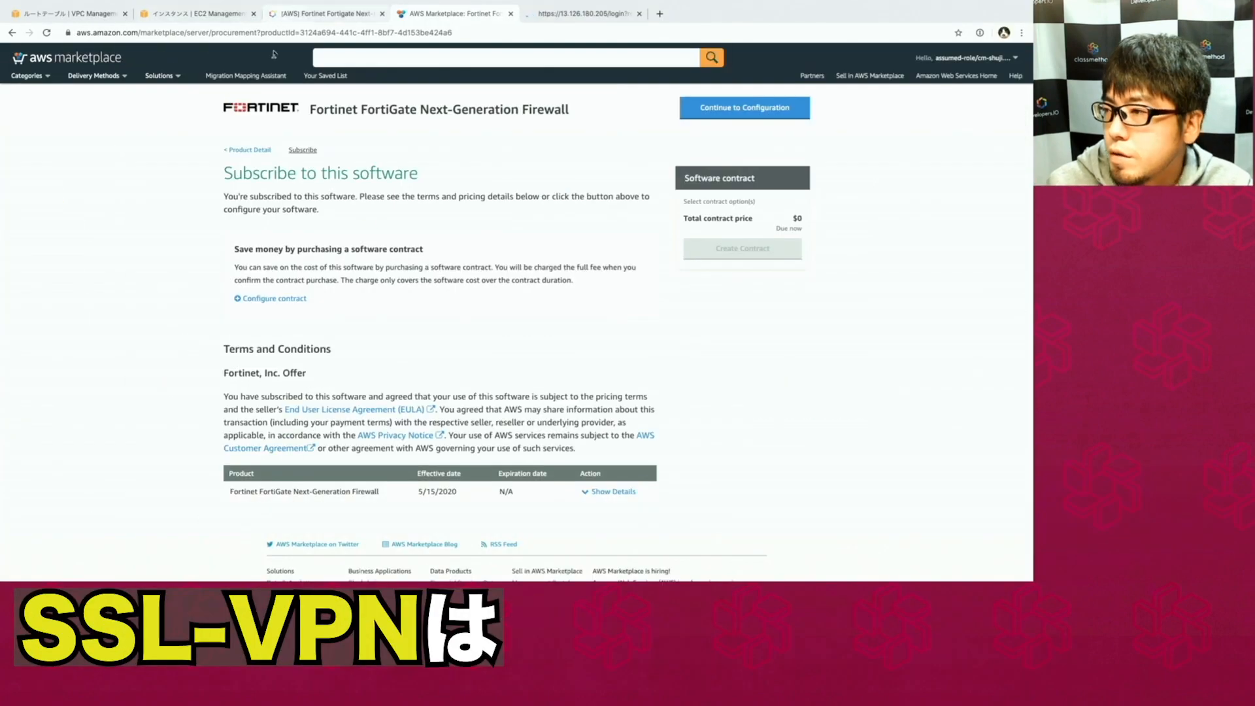
left_click(324, 13)
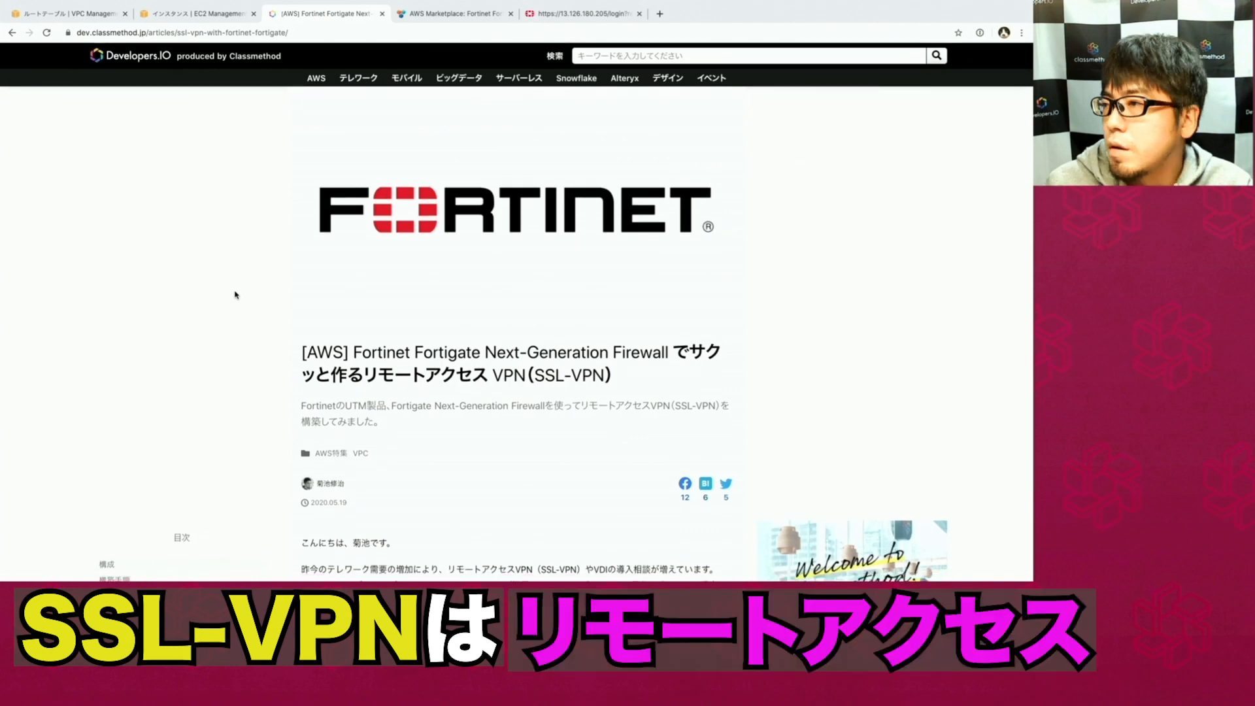